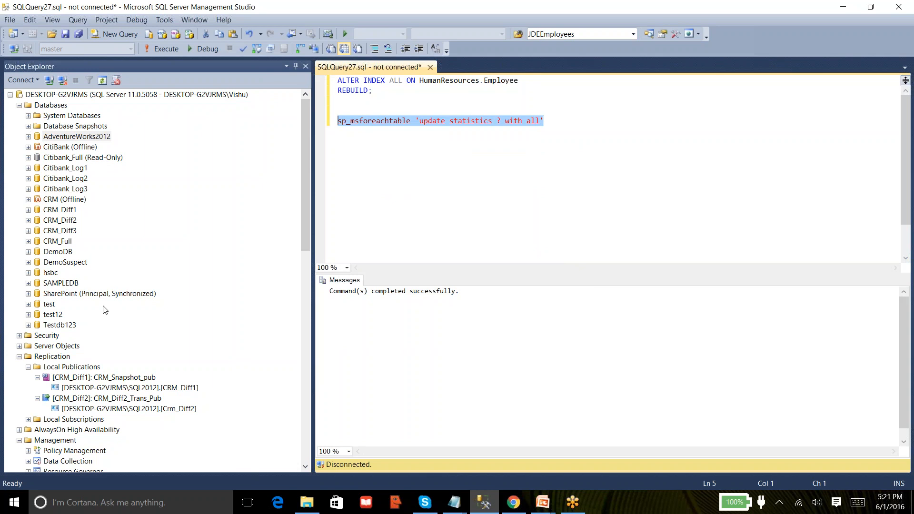
left_click(74, 231)
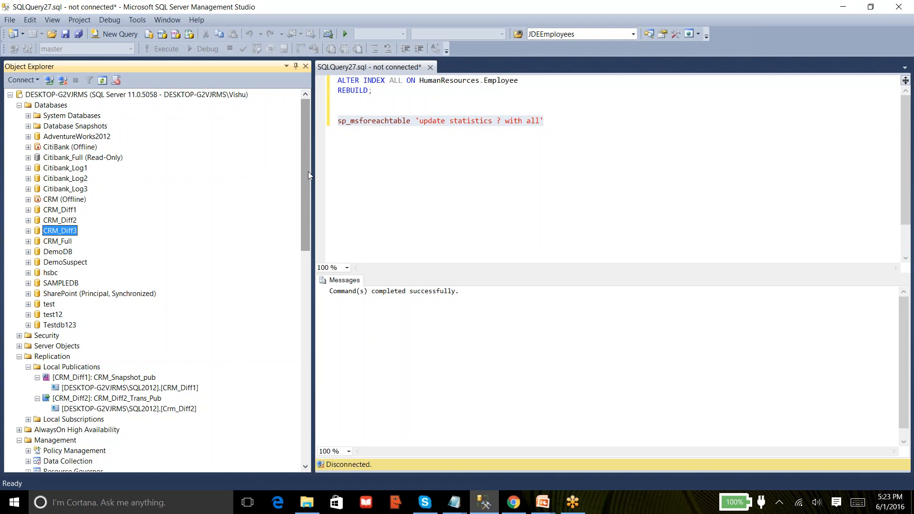
left_click(506, 14)
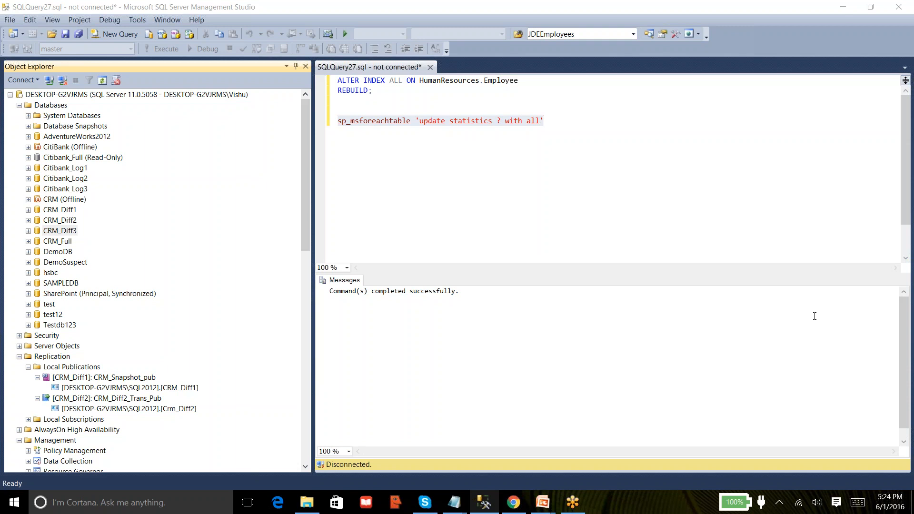
left_click(684, 142)
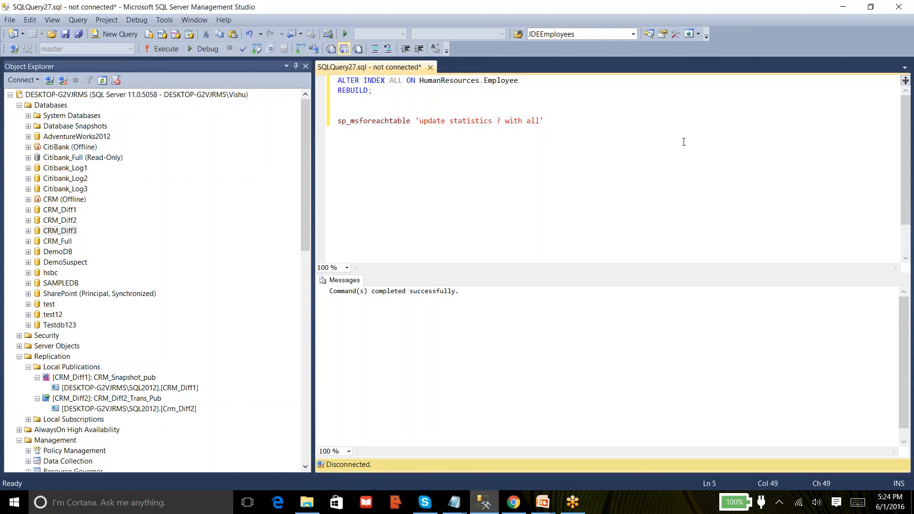
left_click(49, 233)
key("Return")
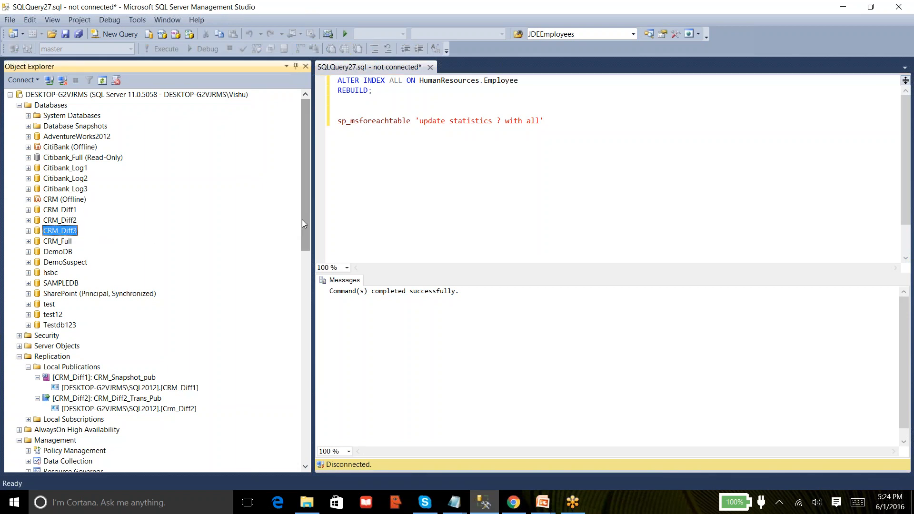
Collapse Replication, SQL Server Logs, Management and SQL Server Agent on the default server, and the Crm_Diff2 database on the SQL2012 instance.
left_click_drag(303, 221, 303, 286)
left_click(19, 189)
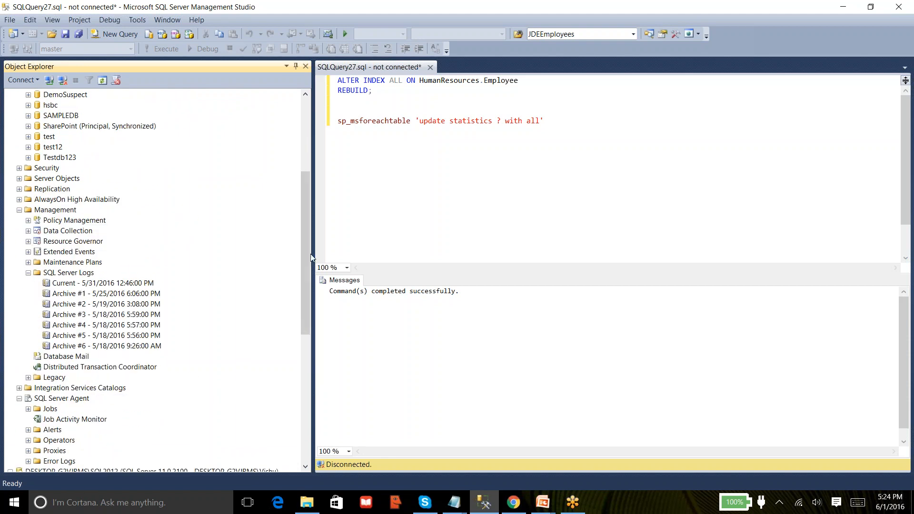
left_click(29, 273)
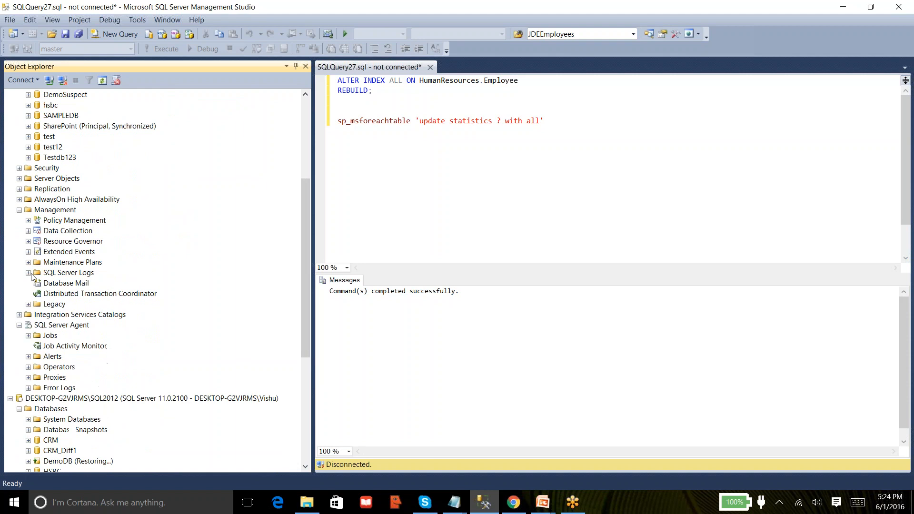
left_click(19, 209)
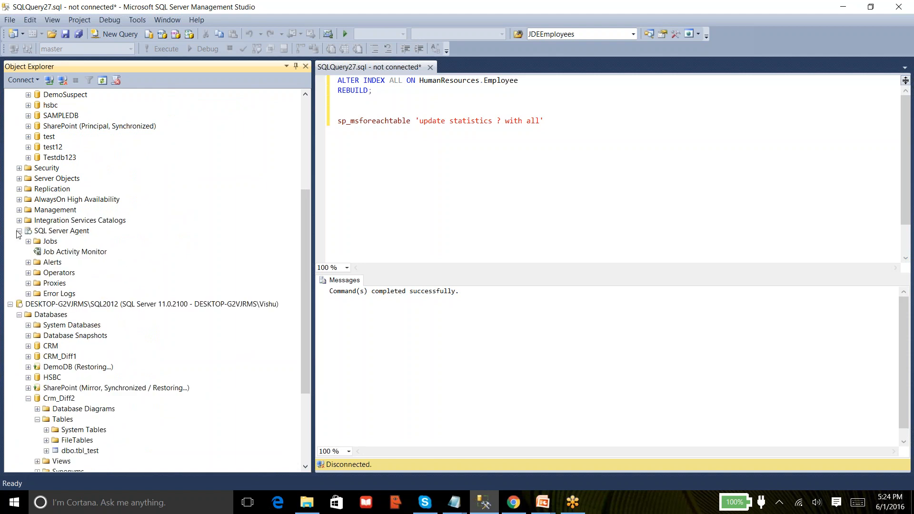
left_click(19, 231)
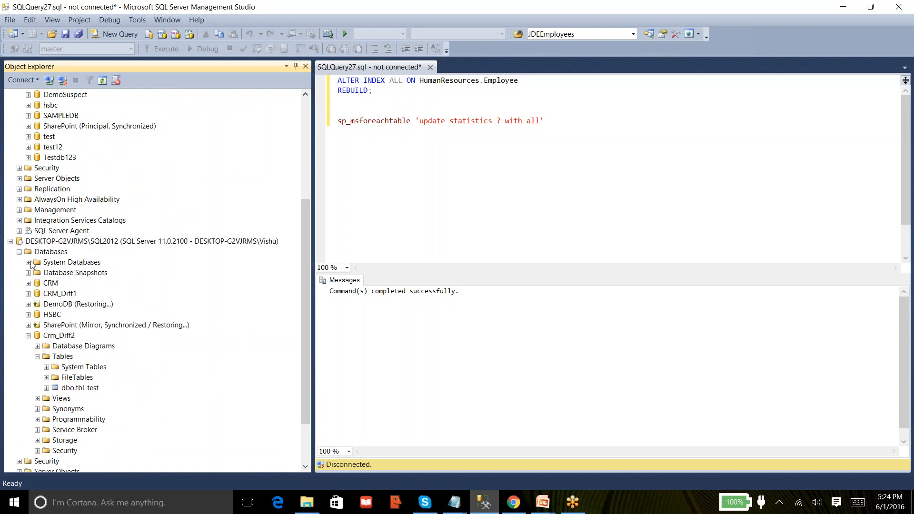
left_click(28, 346)
Create a new database named CRM_Diff3 on the SQL2012 instance with the default owner and file settings.
right_click(59, 305)
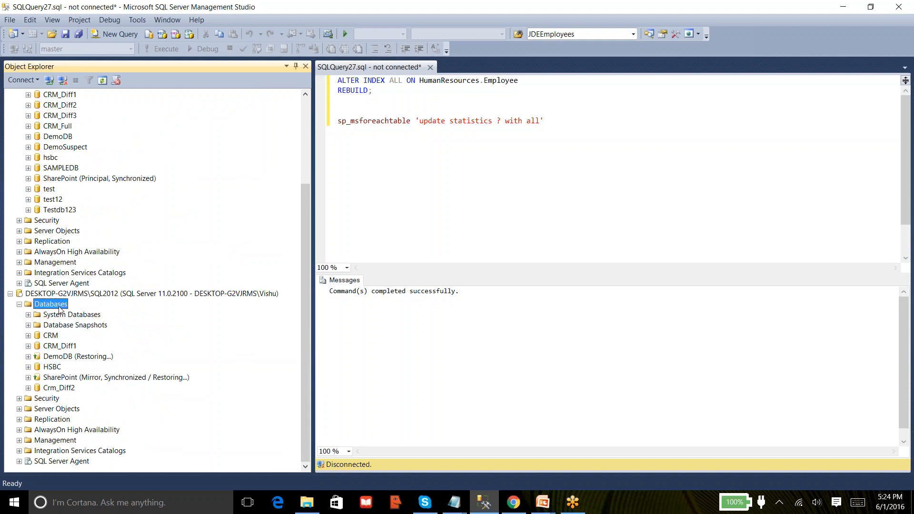
left_click(85, 313)
type("C")
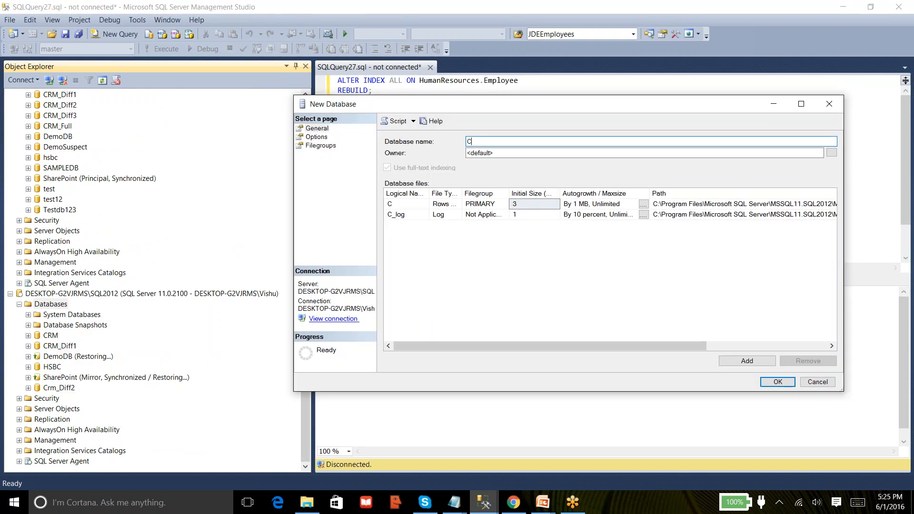
type("RM_Diff2")
key("BackSpace")
type("3")
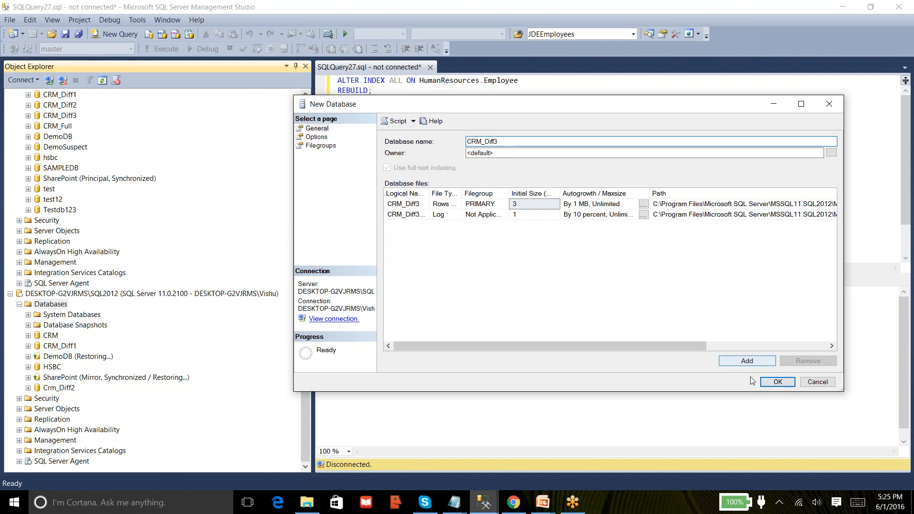
left_click(761, 382)
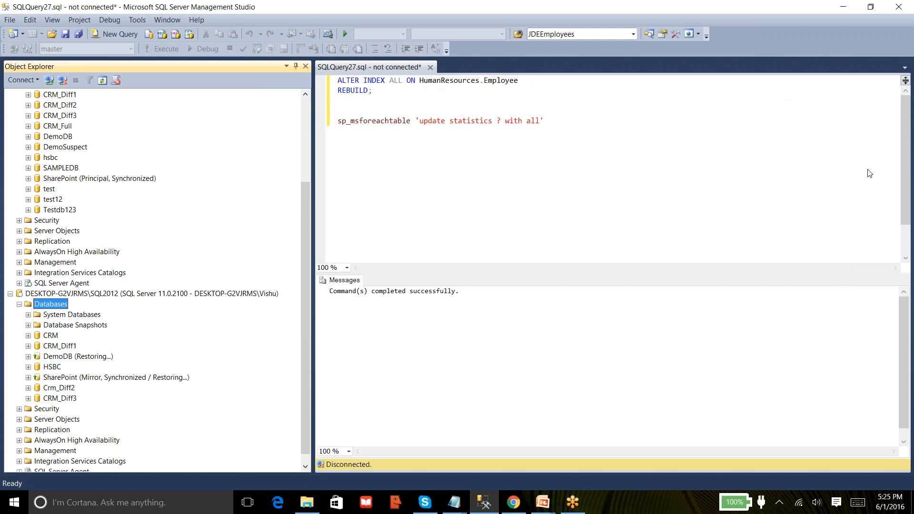
Start a new local publication on the default server and choose CRM_Diff3 as the publication database.
left_click(813, 331)
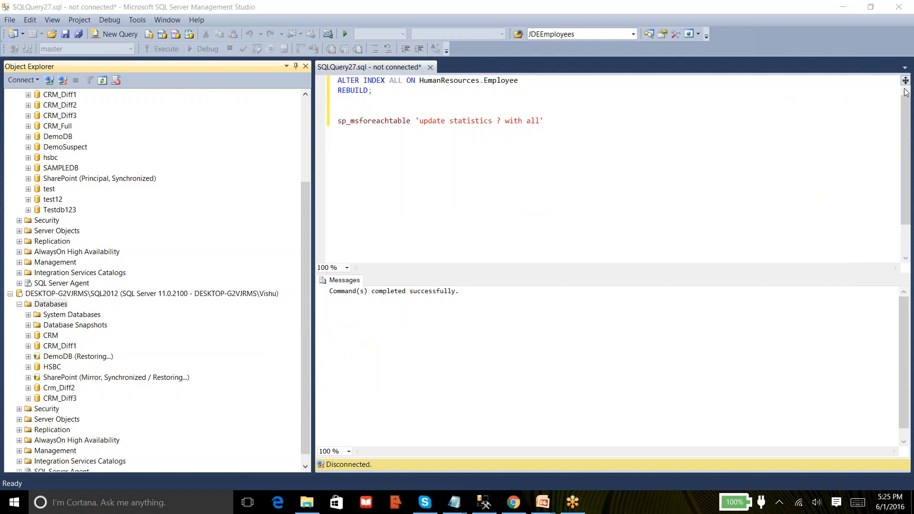
left_click(68, 127)
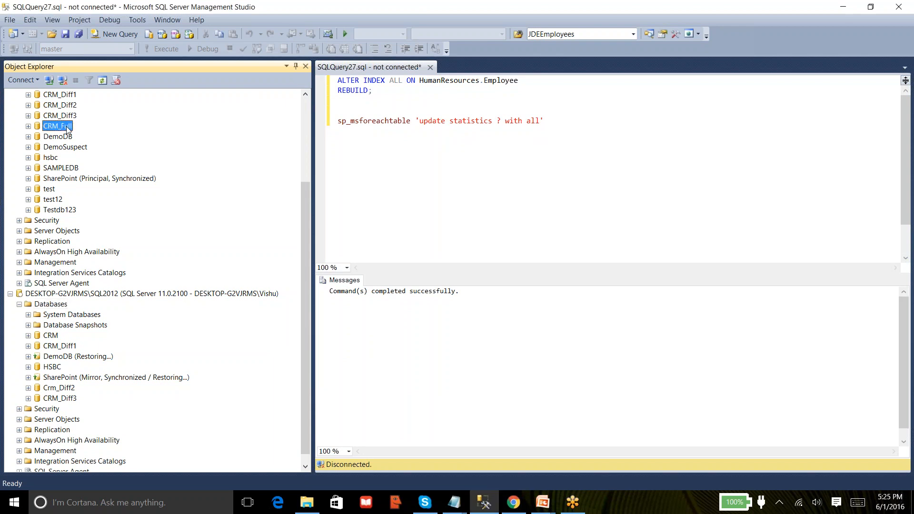
left_click(19, 241)
right_click(55, 256)
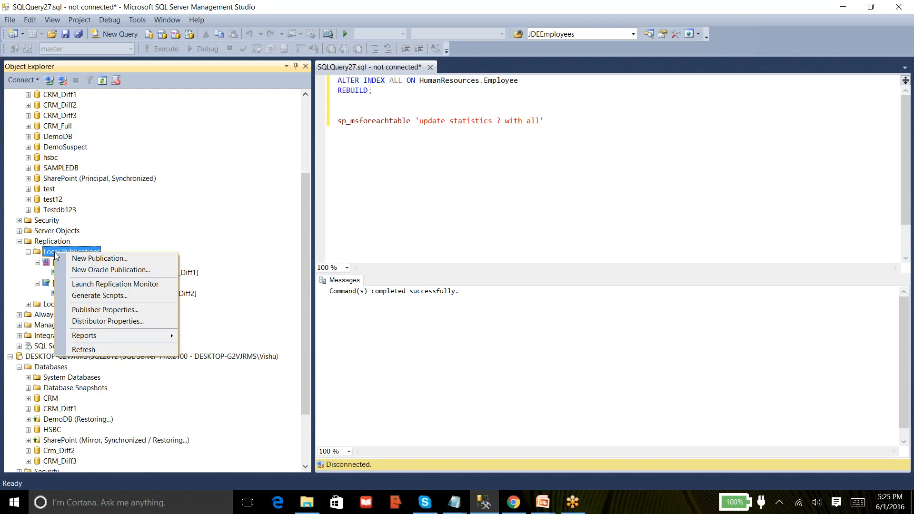
left_click(69, 258)
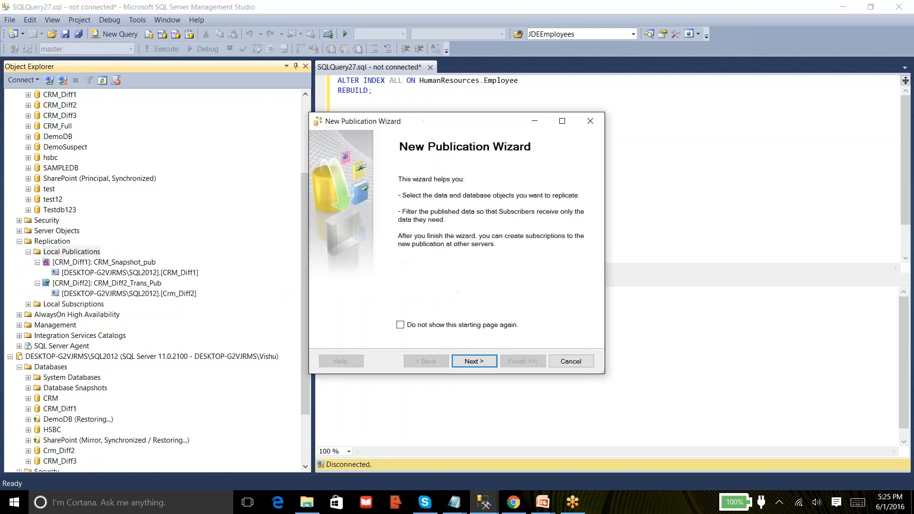
left_click(460, 364)
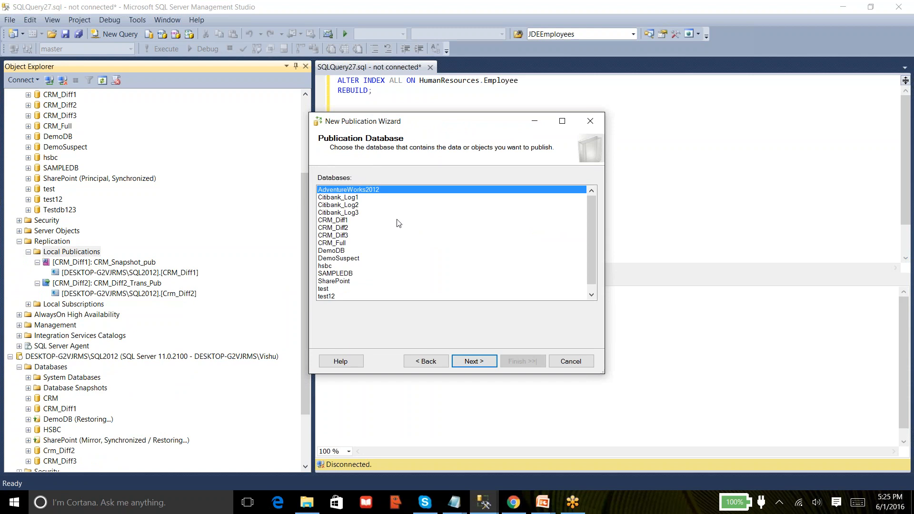
left_click(348, 237)
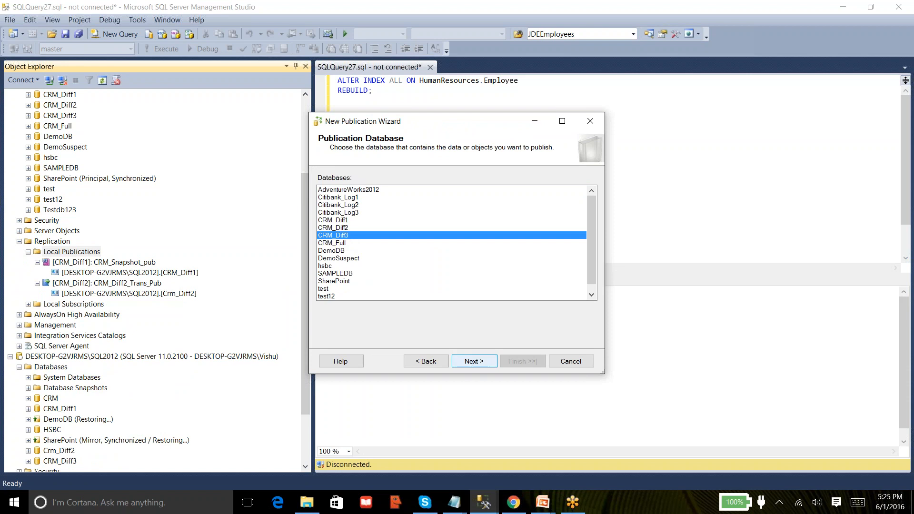
left_click(474, 361)
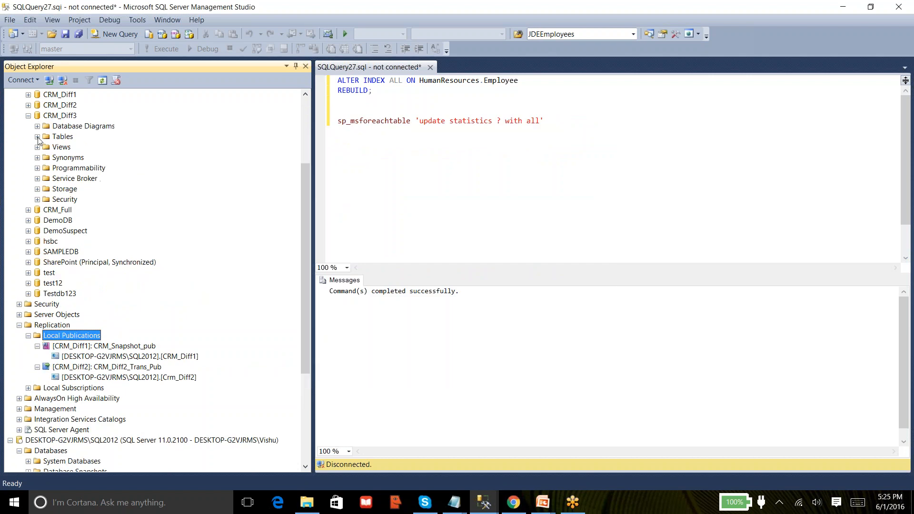
List the top 1000 rows of the dbo.STUDENTS table in the CRM_Diff3 database.
left_click(37, 137)
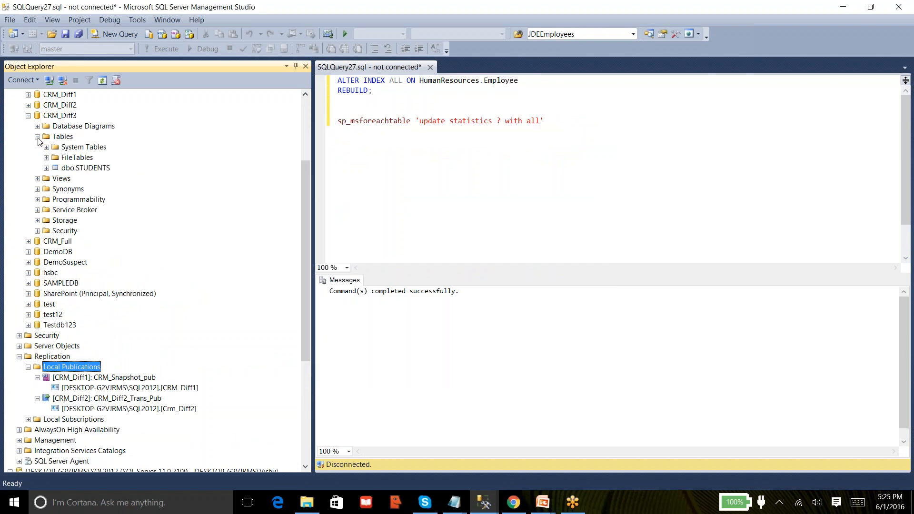
right_click(96, 168)
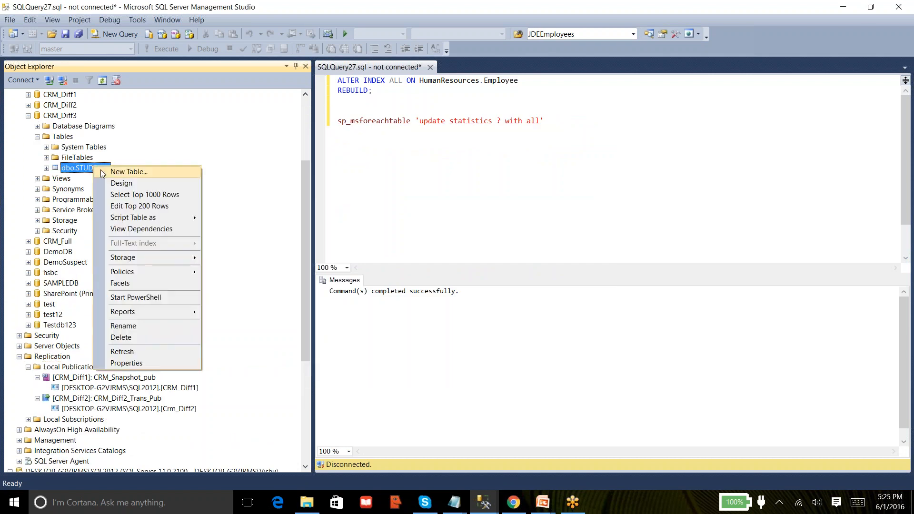
left_click(143, 194)
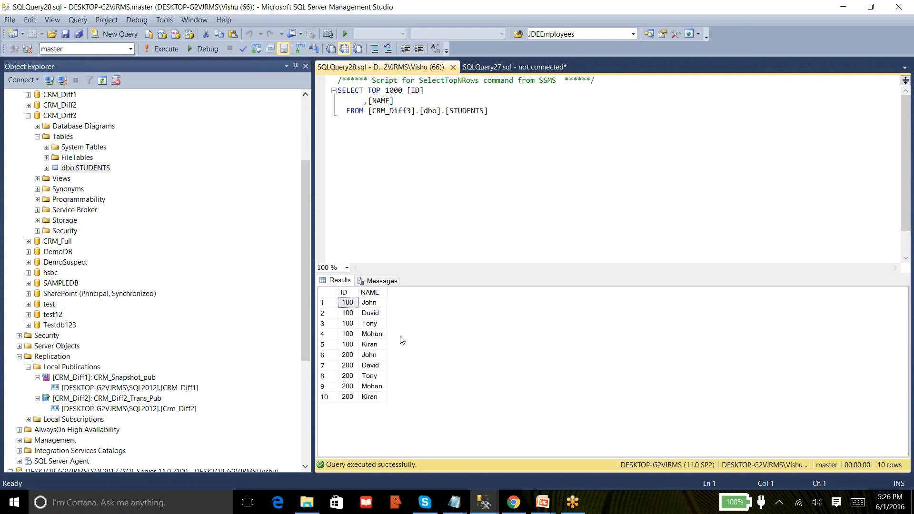
left_click(394, 230)
Return to the publication wizard, choose Merge publication as the type, and keep SQL Server 2008 or later as the subscriber type.
left_click(483, 502)
left_click(523, 450)
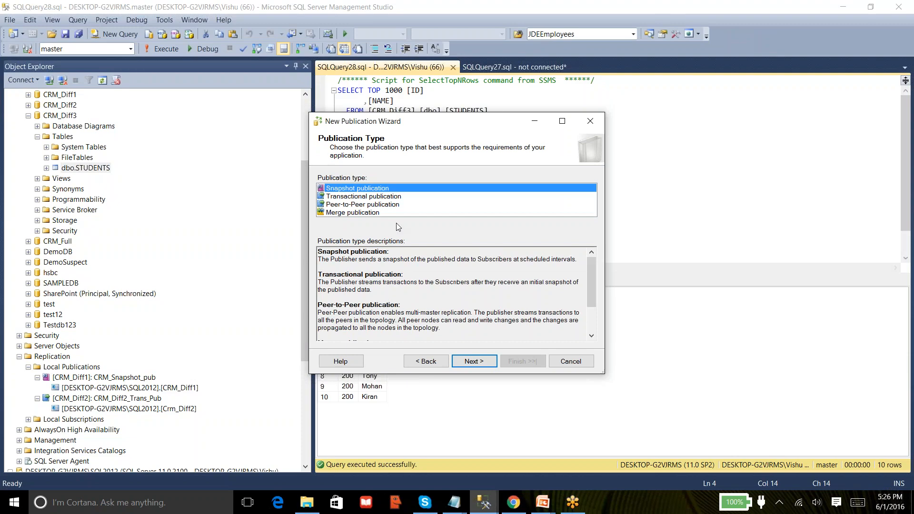
left_click(384, 212)
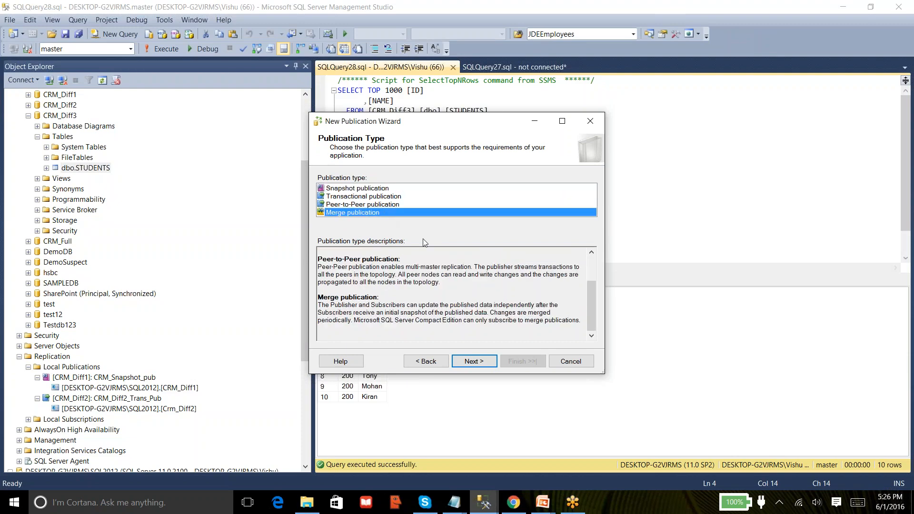
left_click(473, 360)
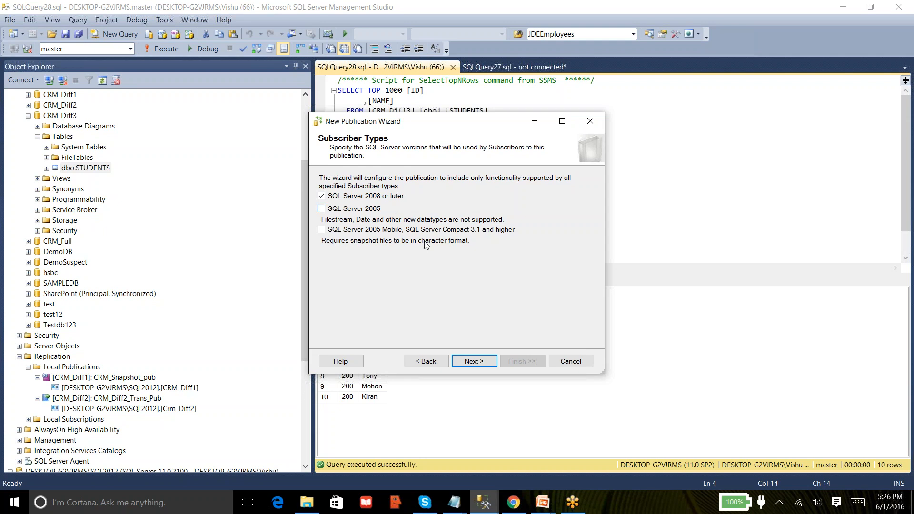
left_click(483, 364)
Publish the STUDENTS table with its ID and NAME columns as an article, without adding any row filters.
left_click(326, 191)
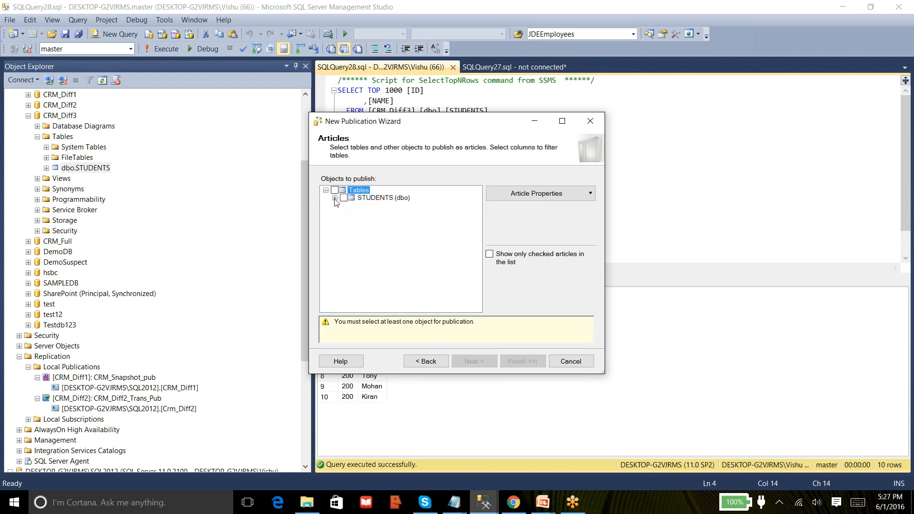
left_click(335, 198)
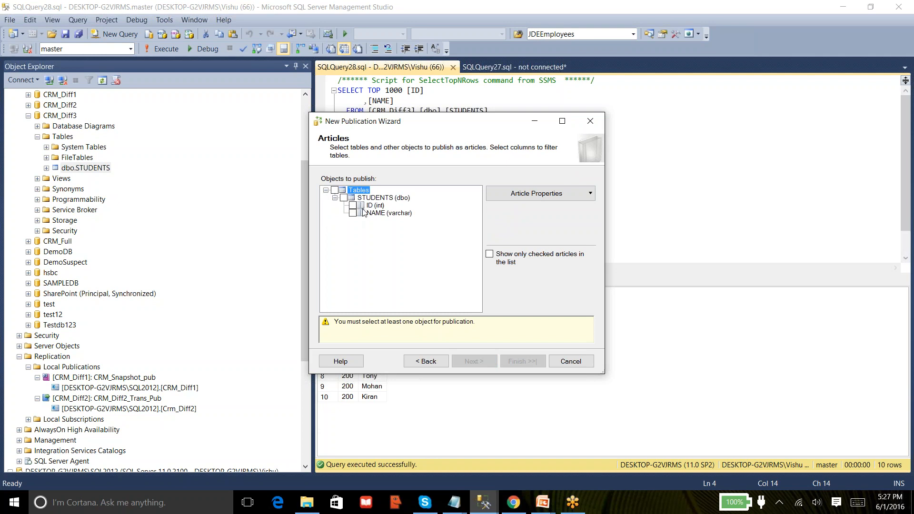
left_click(344, 197)
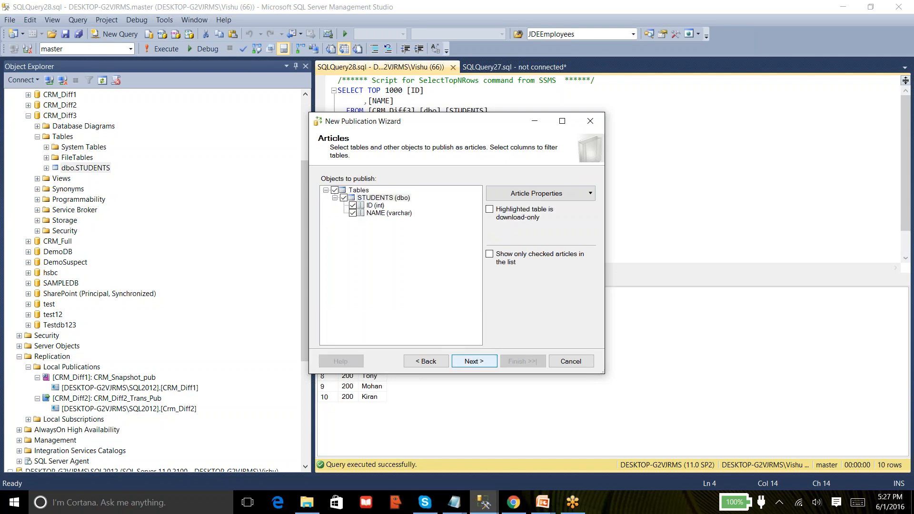
left_click(478, 361)
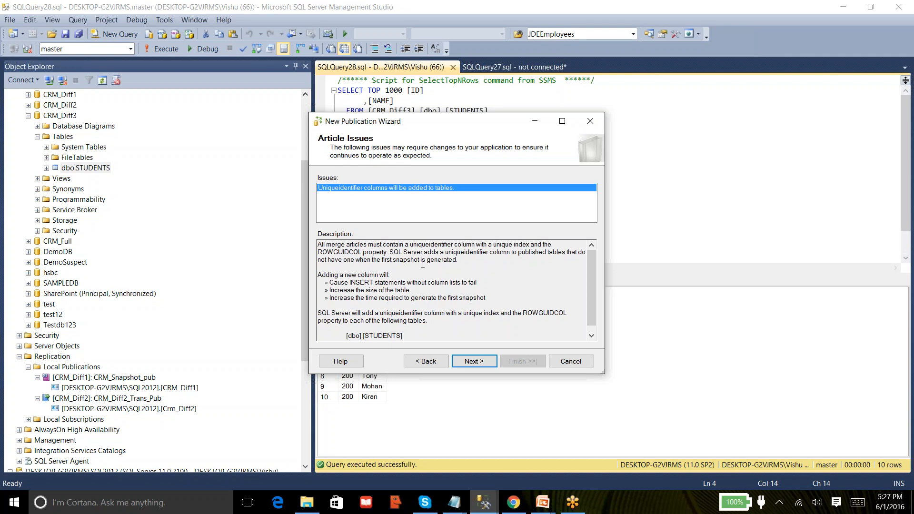
left_click(473, 363)
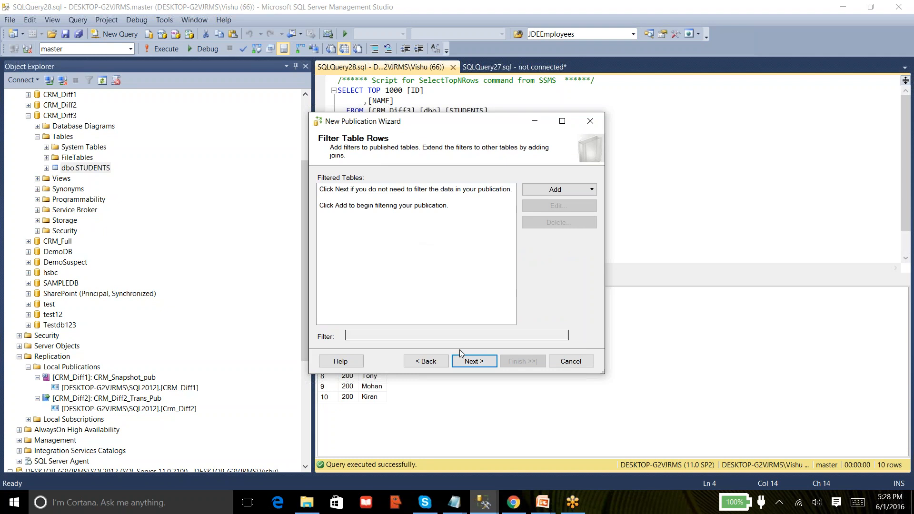
left_click(471, 363)
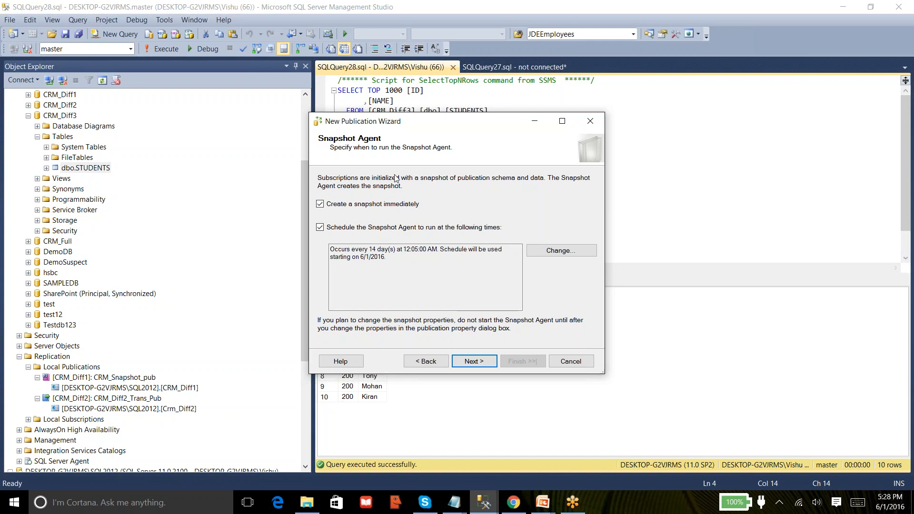
Keep the default snapshot schedule and run the Snapshot Agent under the SQL Server Agent service account, proceeding to the wizard's completion page.
left_click(482, 362)
left_click(514, 187)
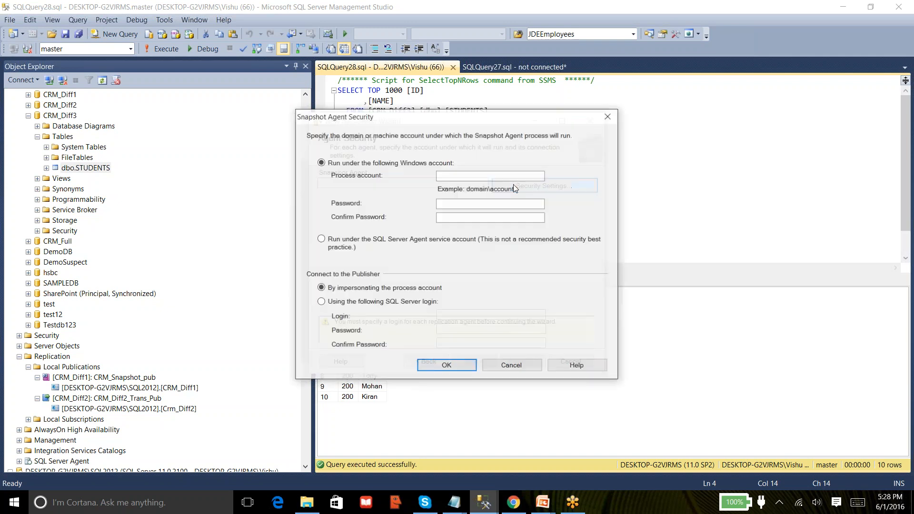
left_click(347, 244)
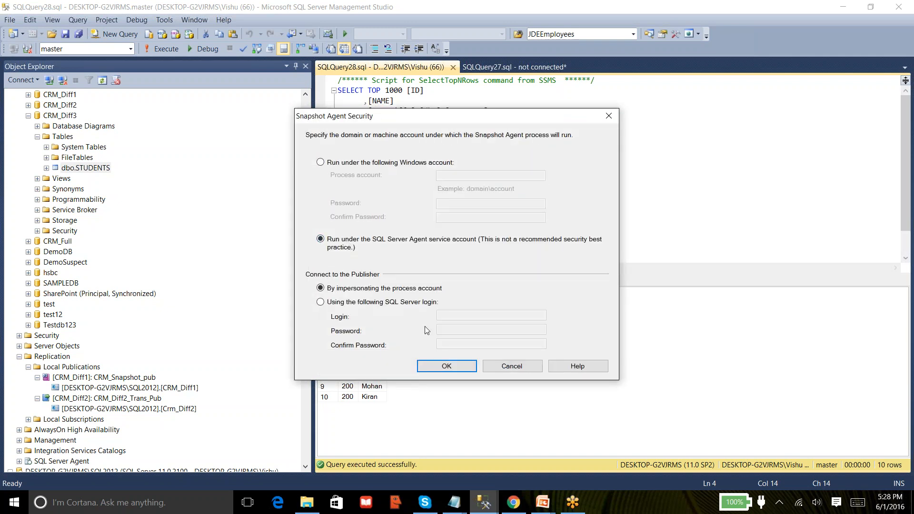
left_click(434, 371)
left_click(466, 362)
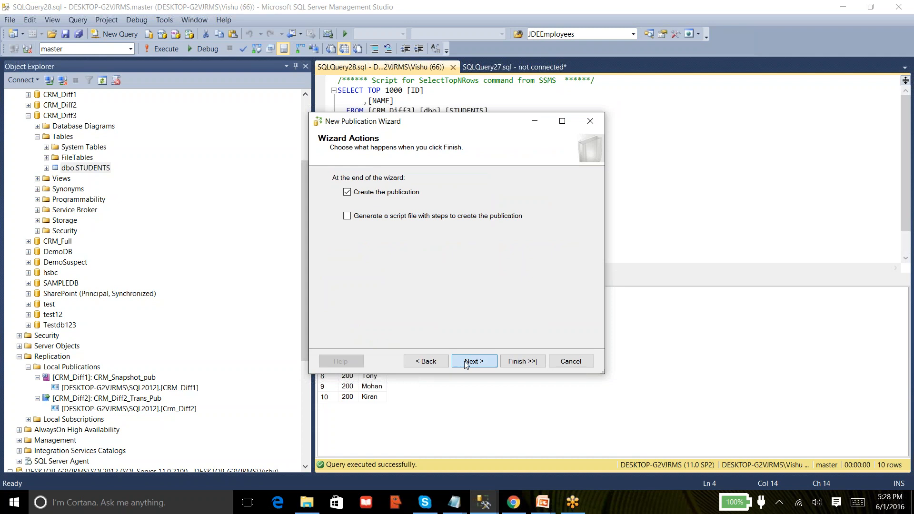
left_click(466, 362)
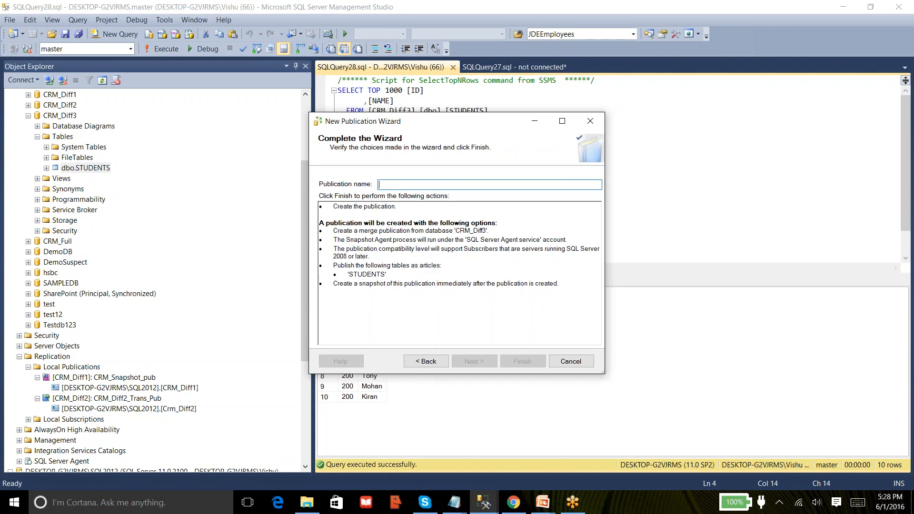
Name the publication CRM_Merge_Pub, create it, and close the publication wizard.
type("CRM_")
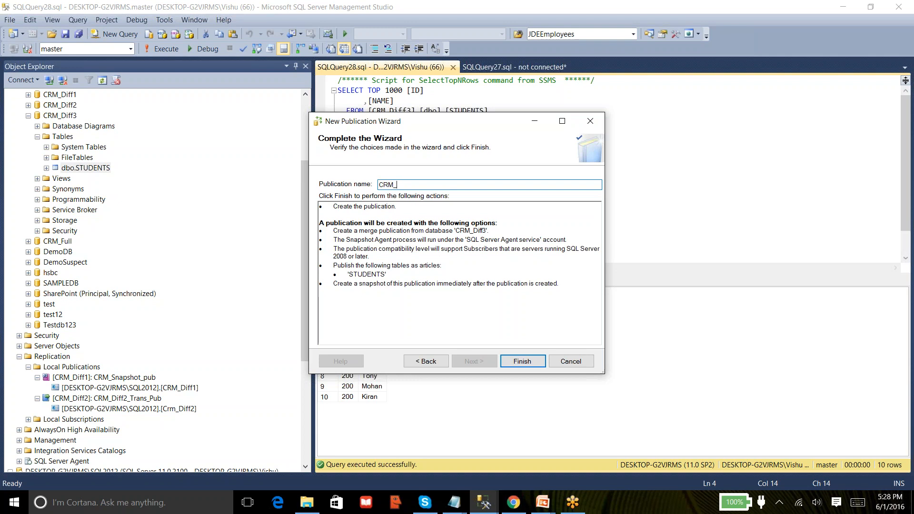
type("Merge_Pub")
left_click(516, 361)
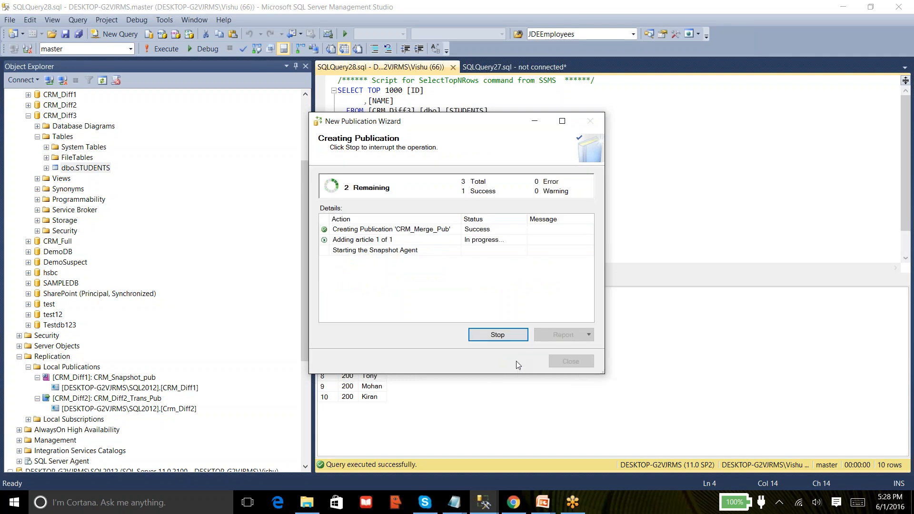
left_click(564, 363)
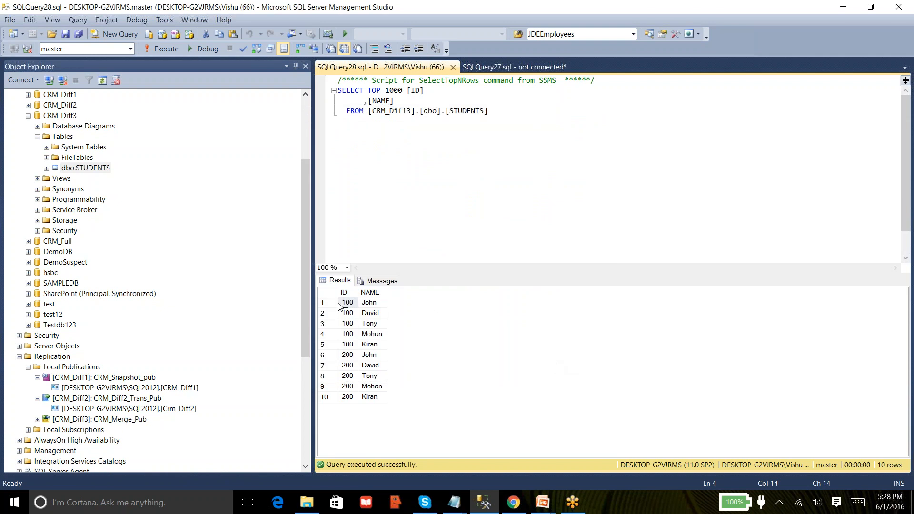
Start a new subscription for the CRM_Merge_Pub publication and run all agents at the Distributor as push subscriptions.
left_click_drag(304, 304, 310, 393)
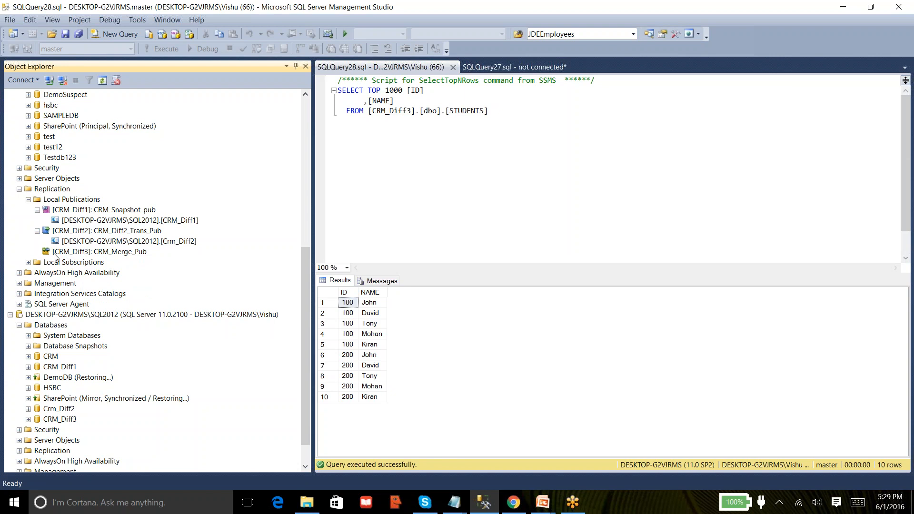
right_click(122, 256)
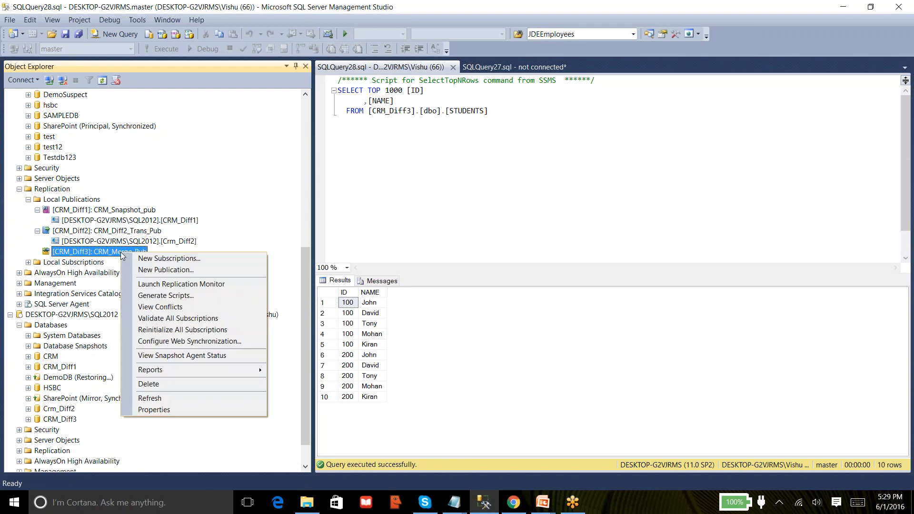
left_click(139, 258)
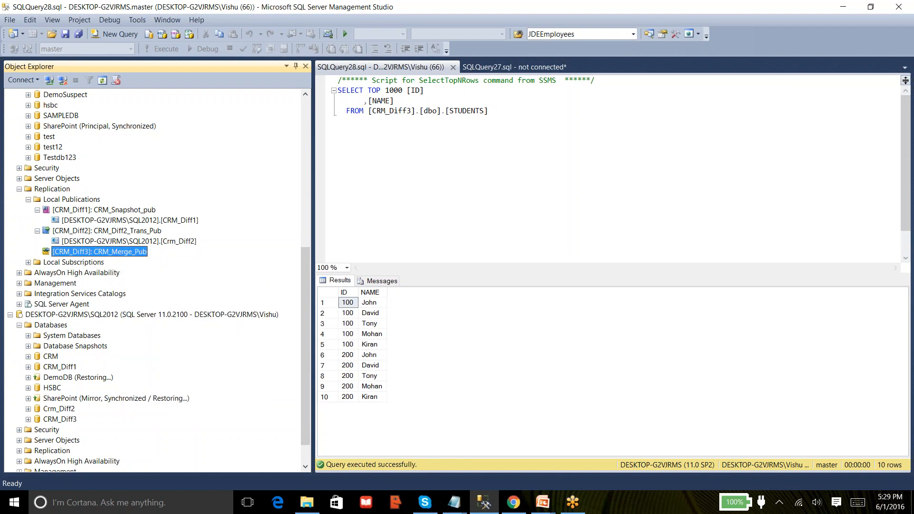
left_click(486, 364)
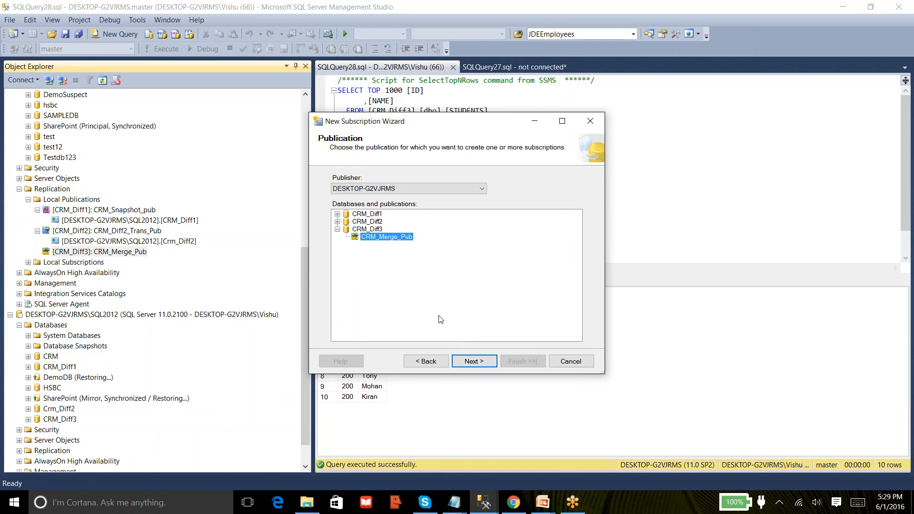
left_click(473, 362)
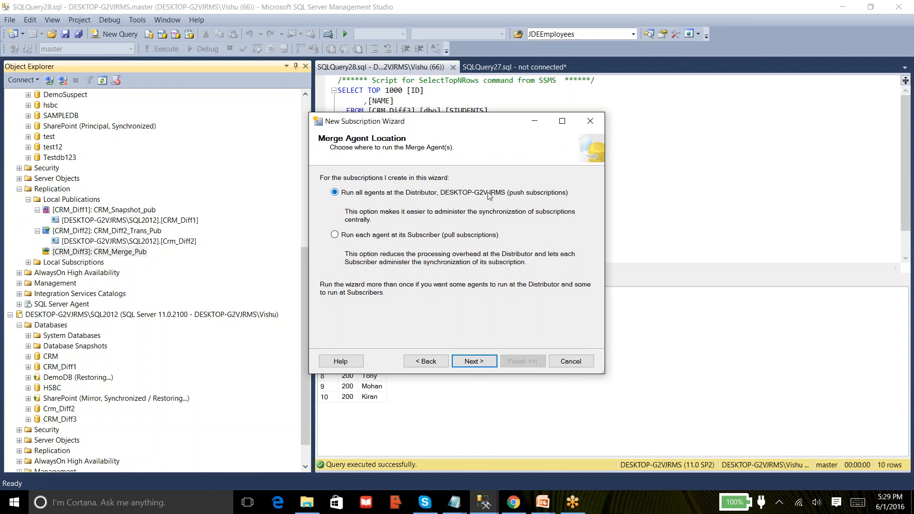
left_click(474, 361)
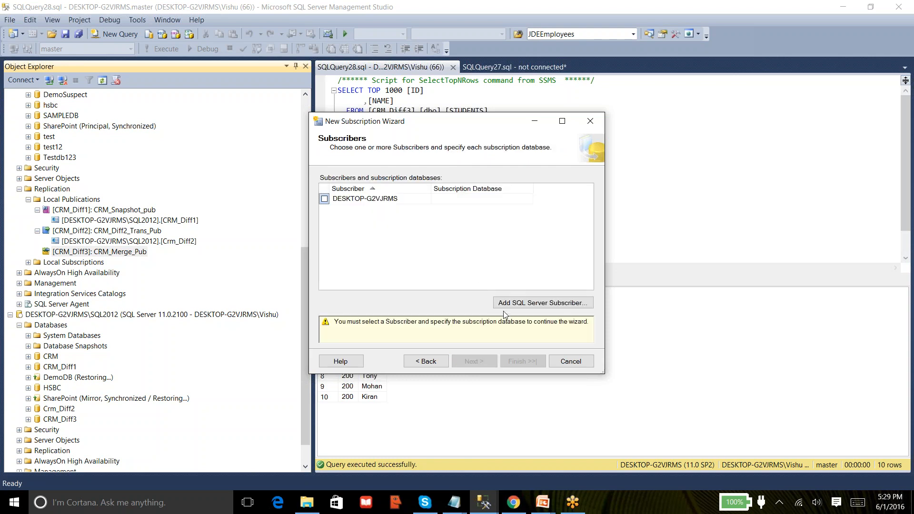
Add DESKTOP-G2VJRMS\SQL2012 as the SQL Server subscriber and proceed to the Merge Agent security settings.
left_click(507, 305)
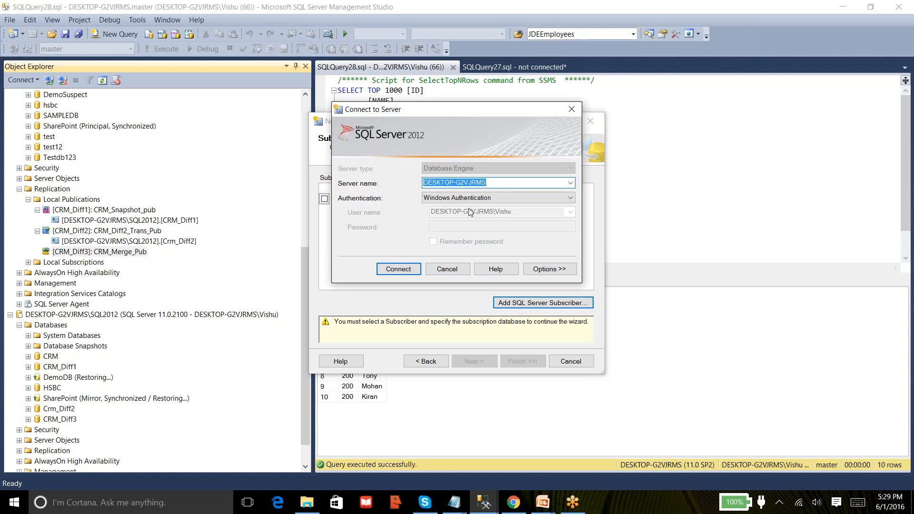
left_click(571, 183)
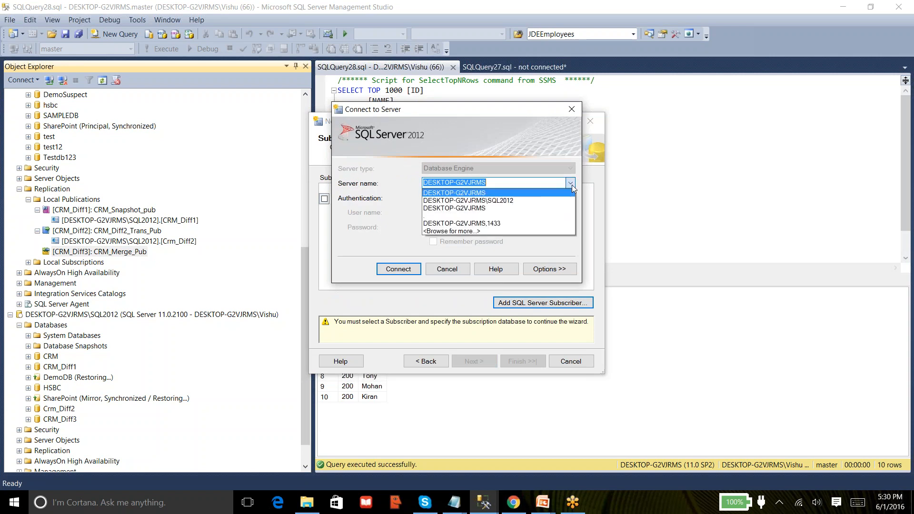
left_click(537, 200)
left_click(389, 268)
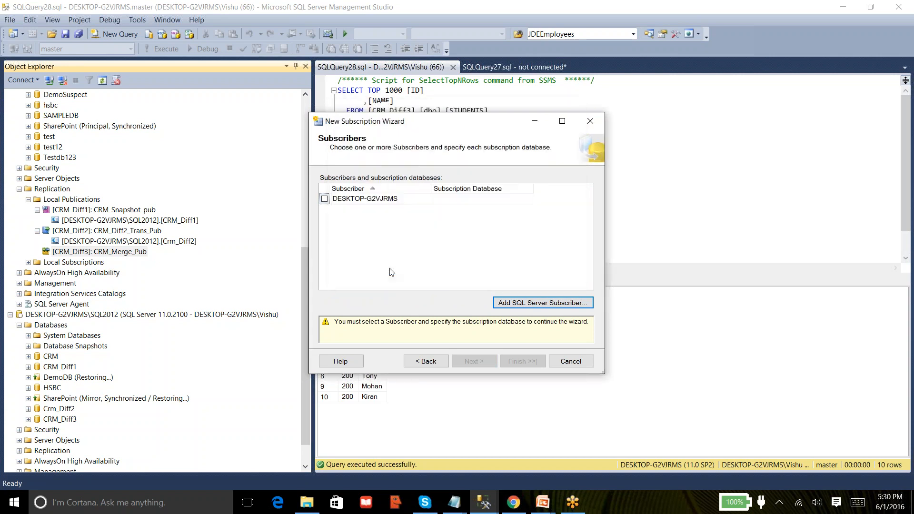
left_click(466, 363)
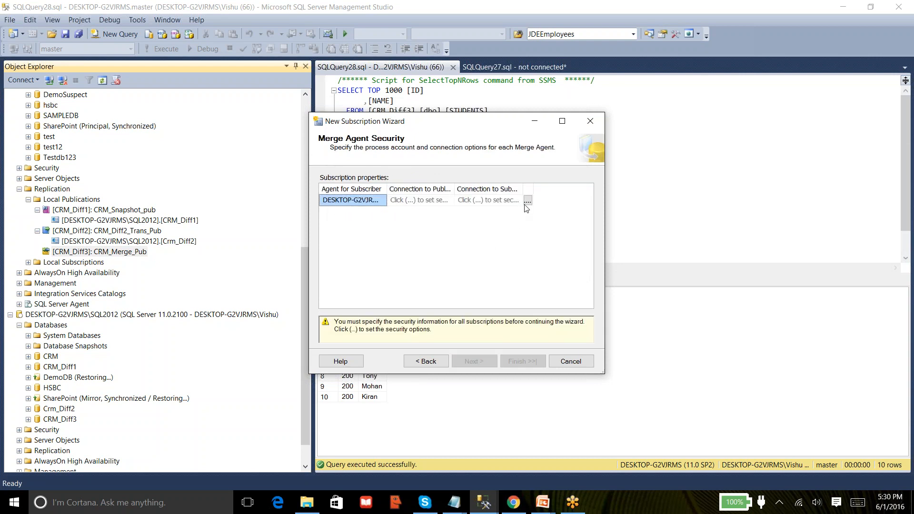
Run the Merge Agent under the SQL Server Agent service account, keeping process account impersonation for both connections.
left_click(527, 200)
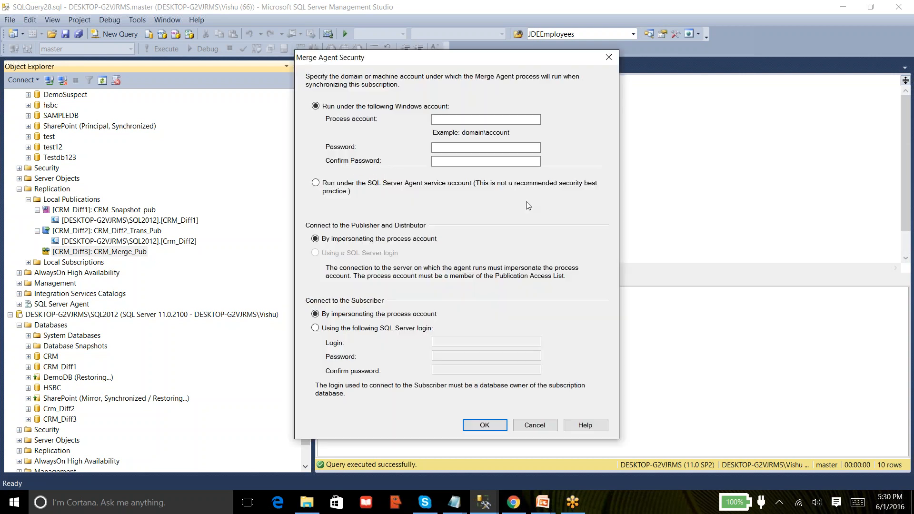
left_click(391, 185)
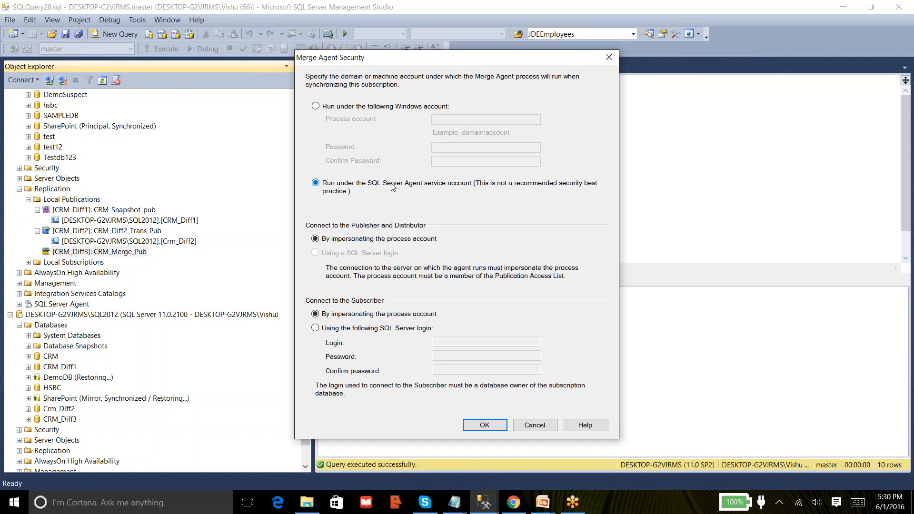
left_click(466, 427)
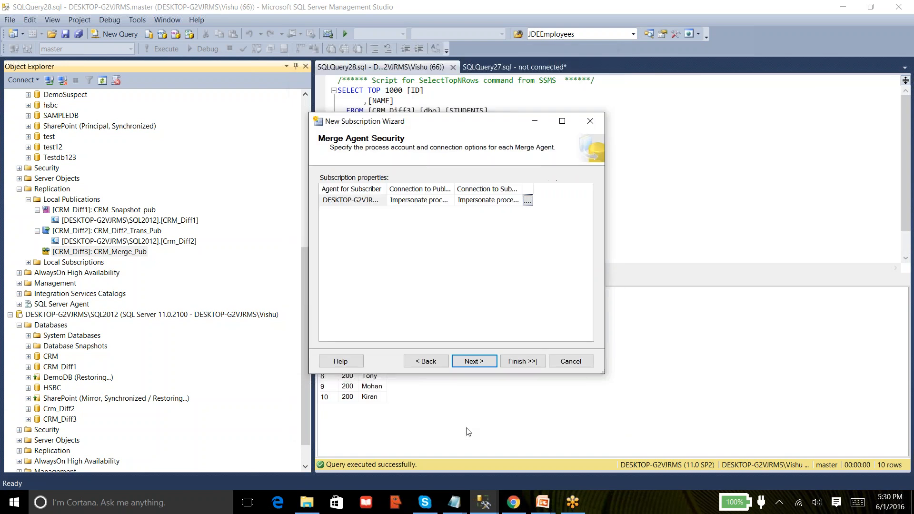
left_click(472, 361)
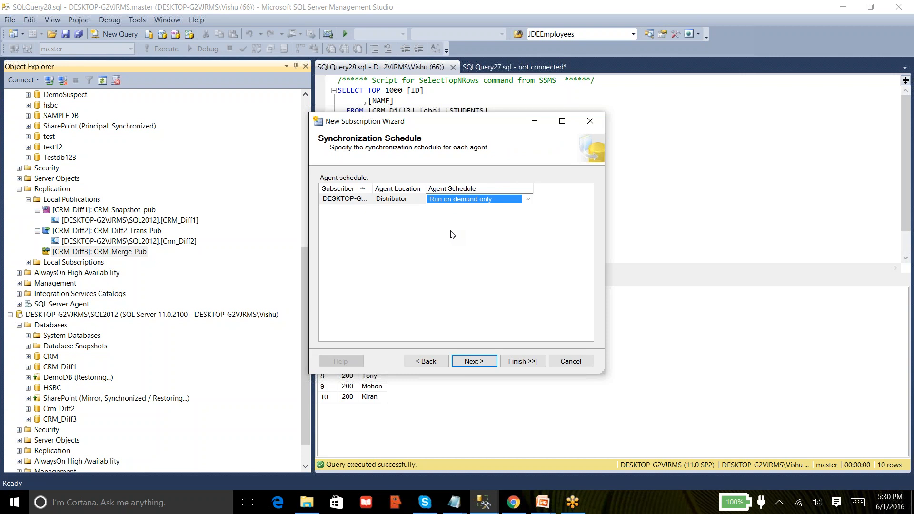
Set the Merge Agent's synchronization schedule to Run continuously and proceed to the subscription initialization settings.
left_click(527, 198)
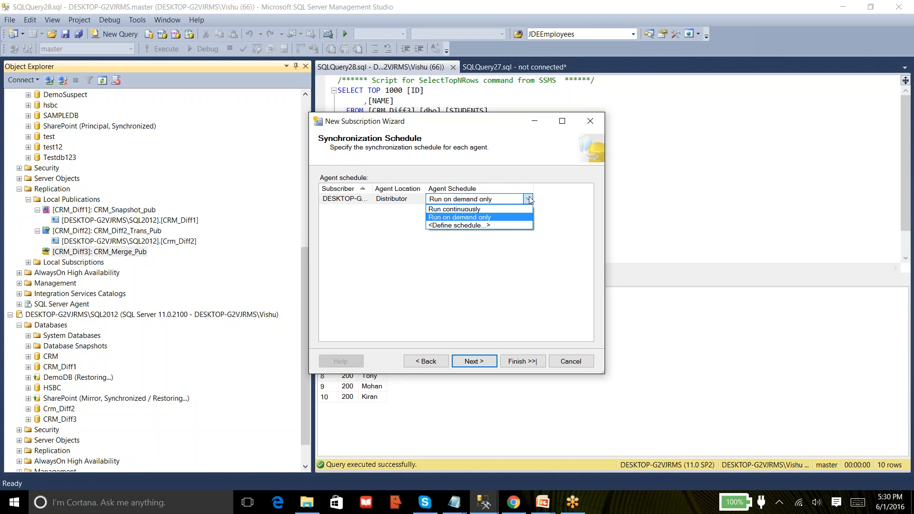
left_click(504, 209)
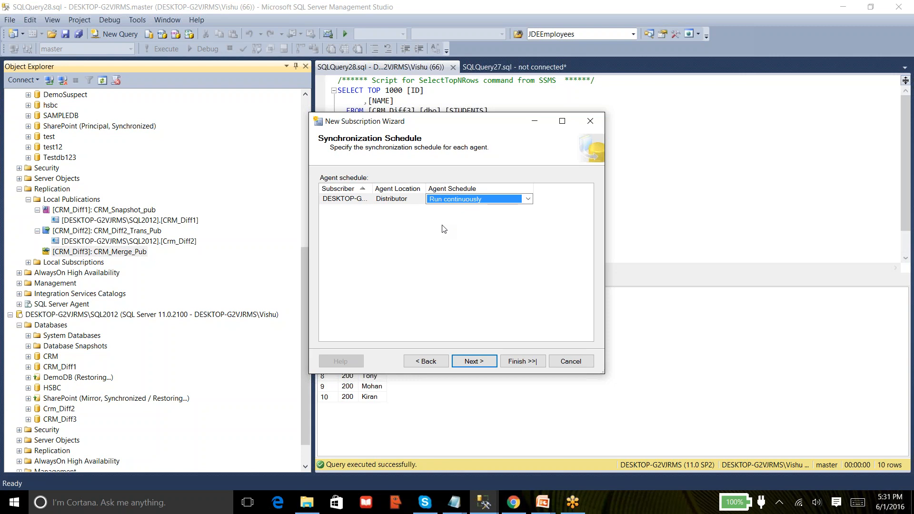
left_click(483, 364)
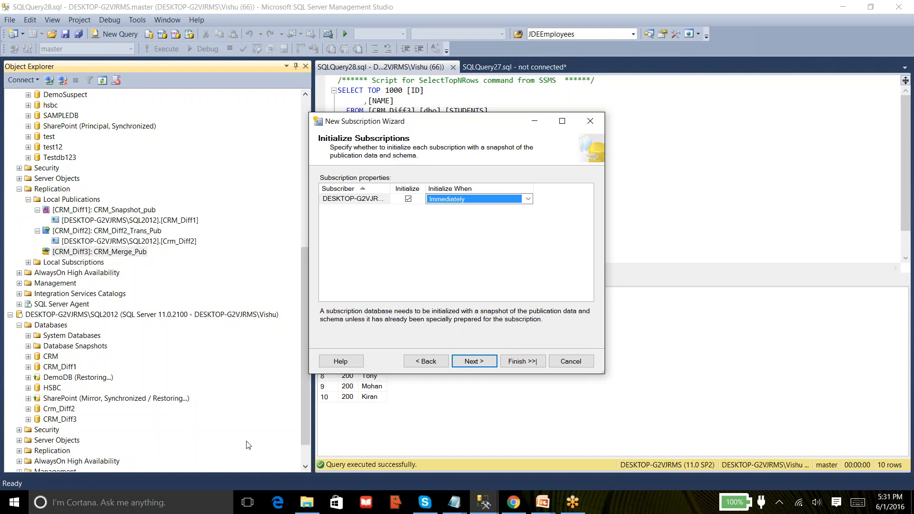
Switch to File Explorer and open D:\ReplData\unc to examine the publications' snapshot folders.
left_click(306, 506)
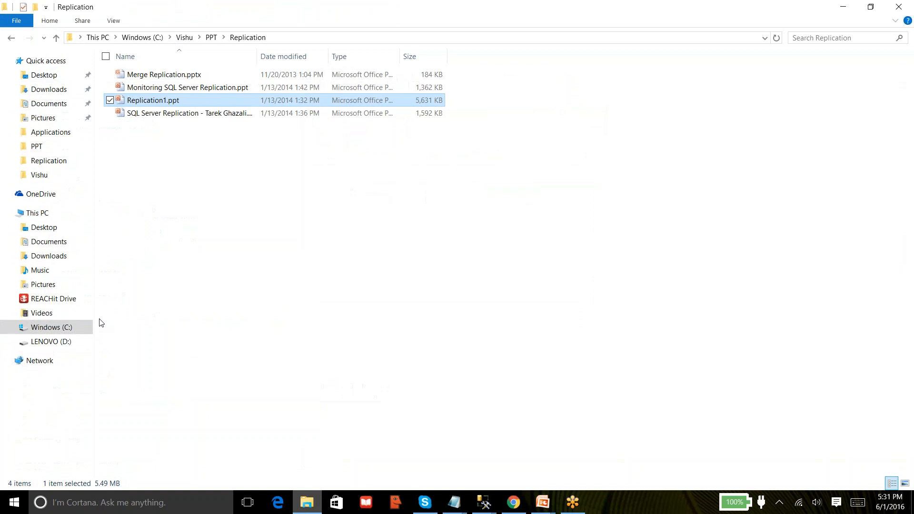
left_click(52, 343)
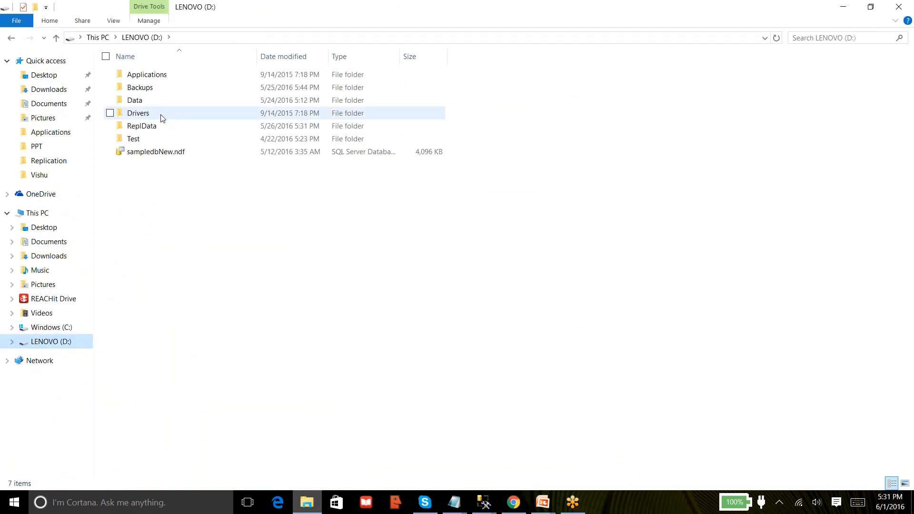
double_click(154, 128)
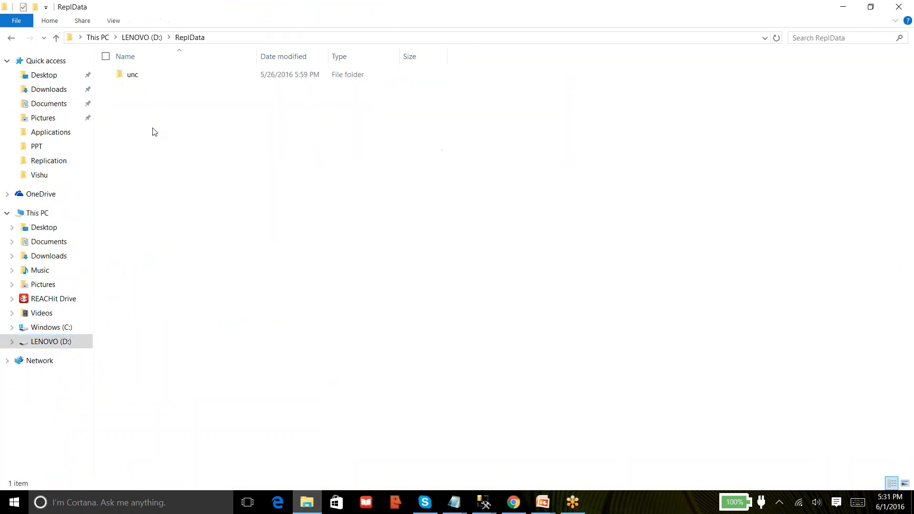
double_click(142, 76)
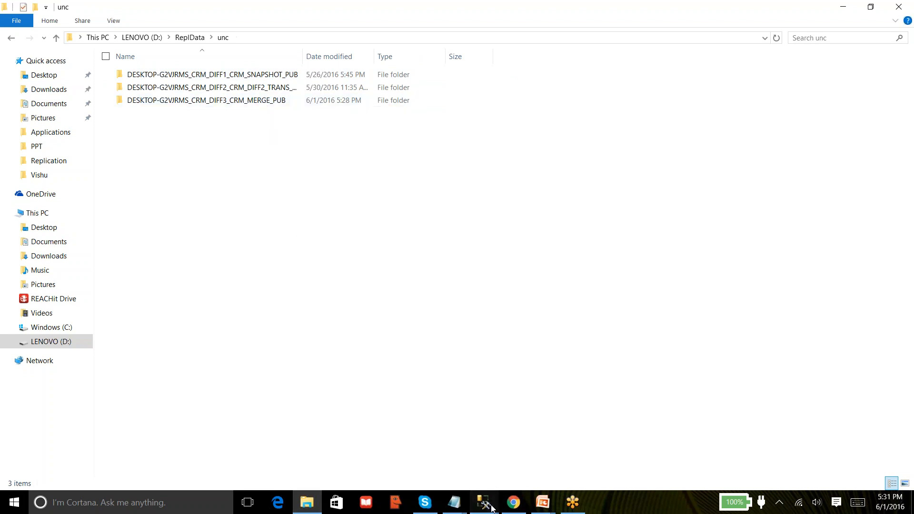
Return to the subscription wizard, keep Immediately as the initialization time, and proceed to the subscription type settings.
mouse_move(484, 502)
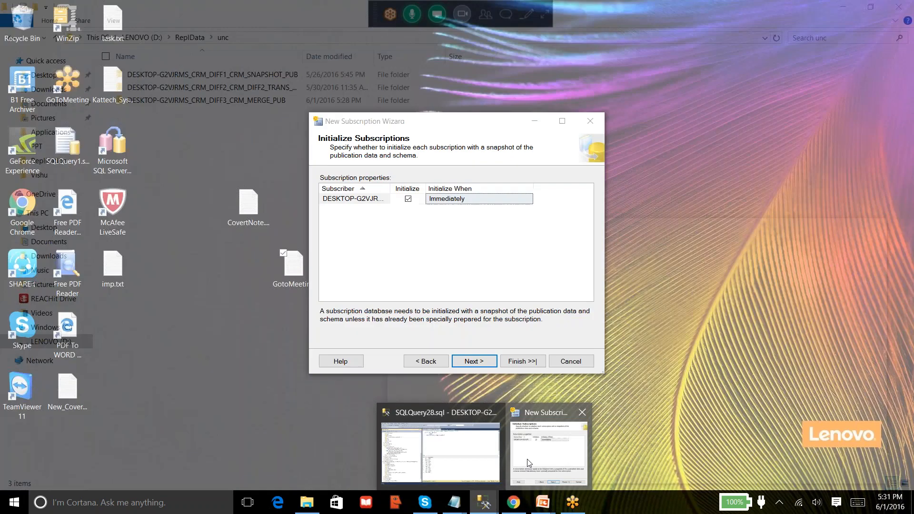
left_click(528, 463)
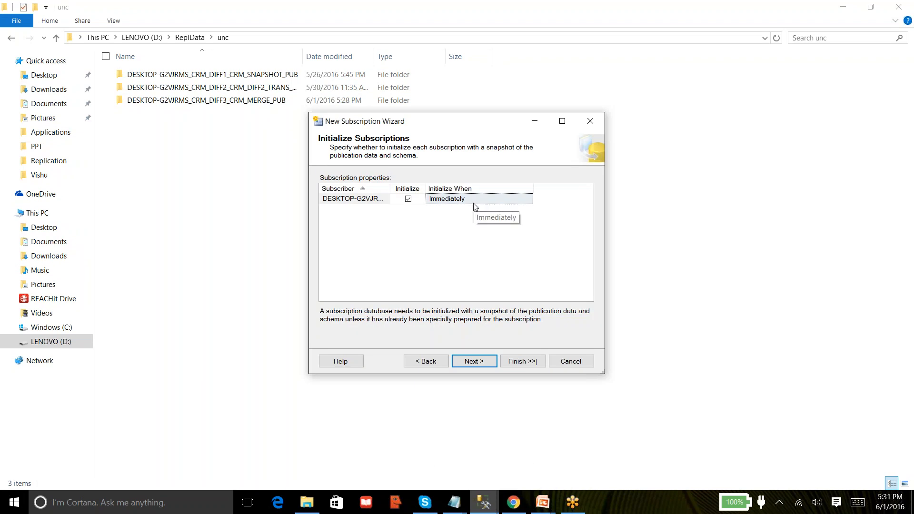
left_click(473, 202)
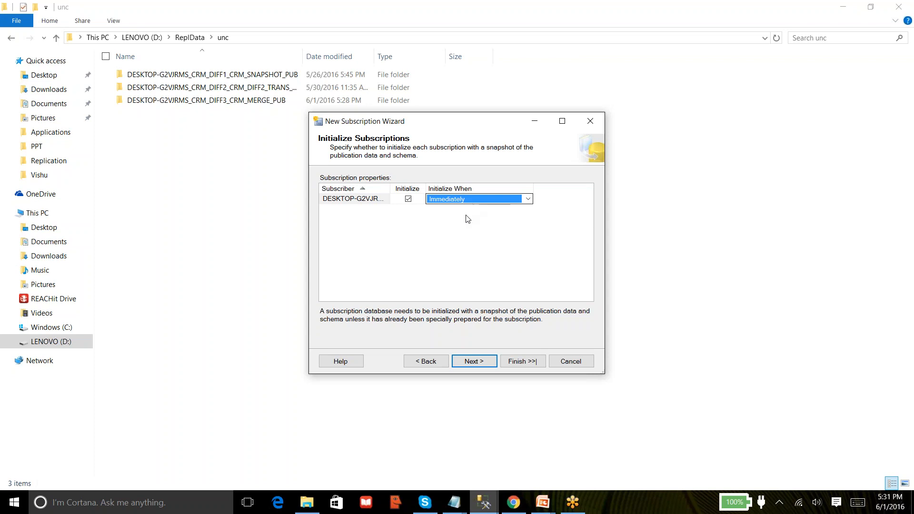
left_click(466, 218)
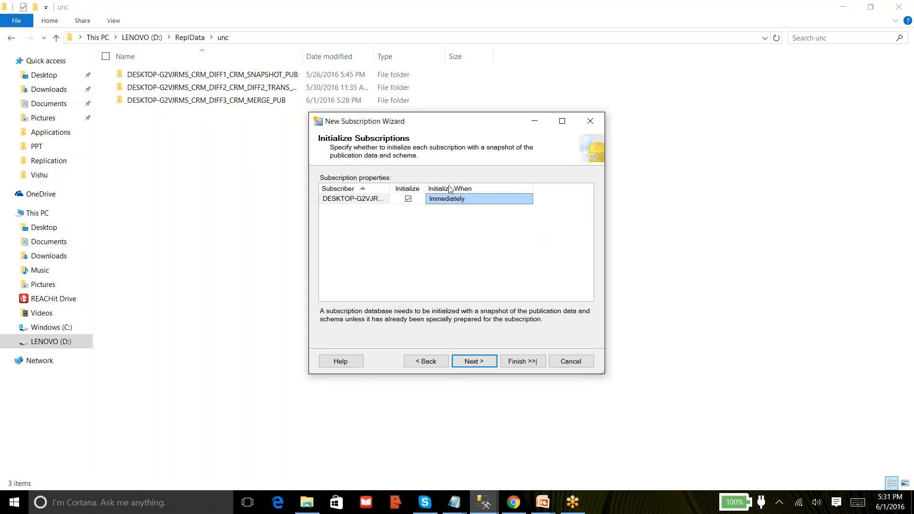
left_click(475, 363)
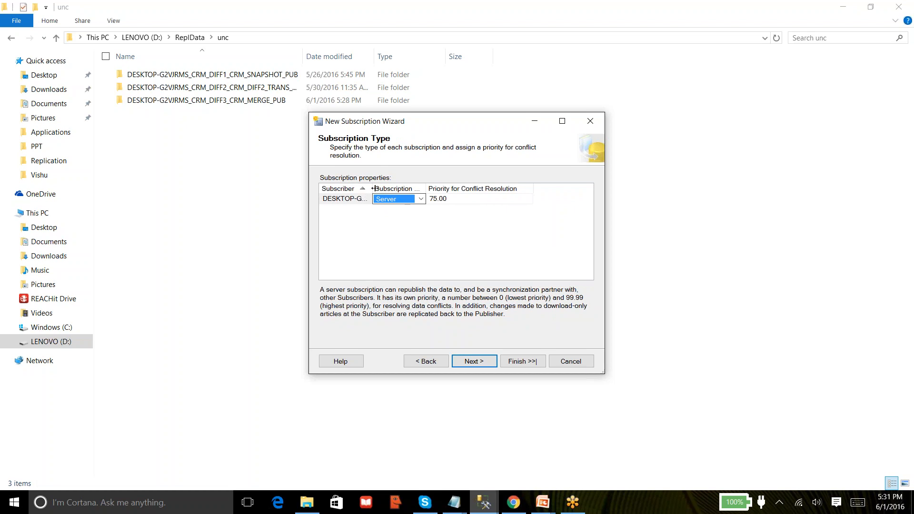
Widen the Subscriber and Subscription Type columns and try Client as the SQL2012 subscription's type.
left_click_drag(373, 188, 431, 194)
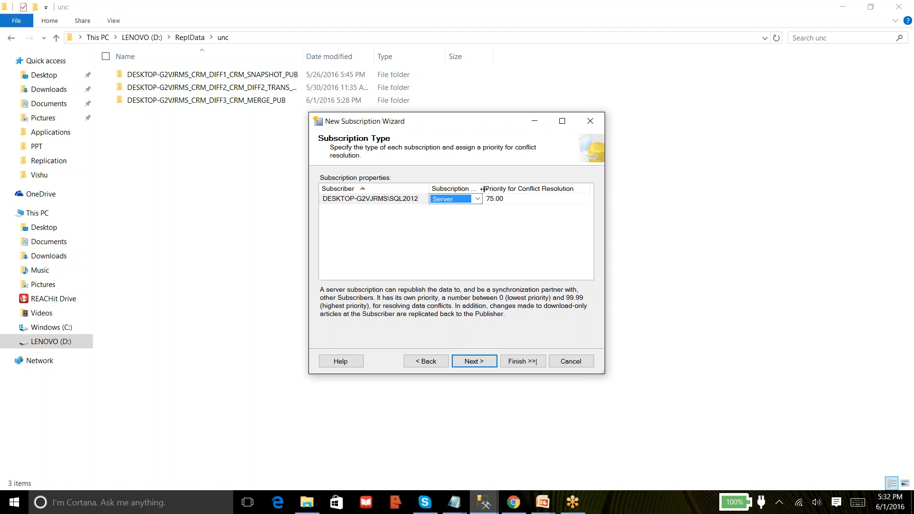
left_click_drag(483, 188, 503, 186)
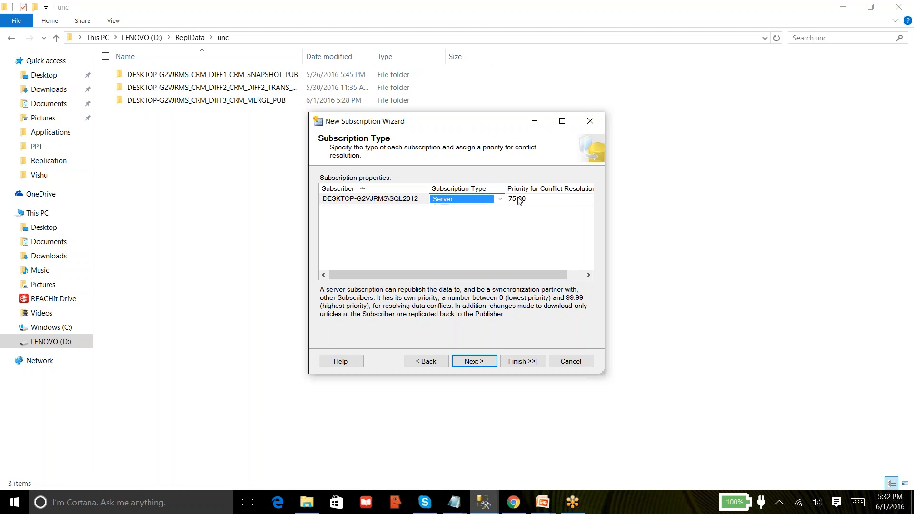
left_click(469, 199)
left_click(469, 199)
left_click(472, 218)
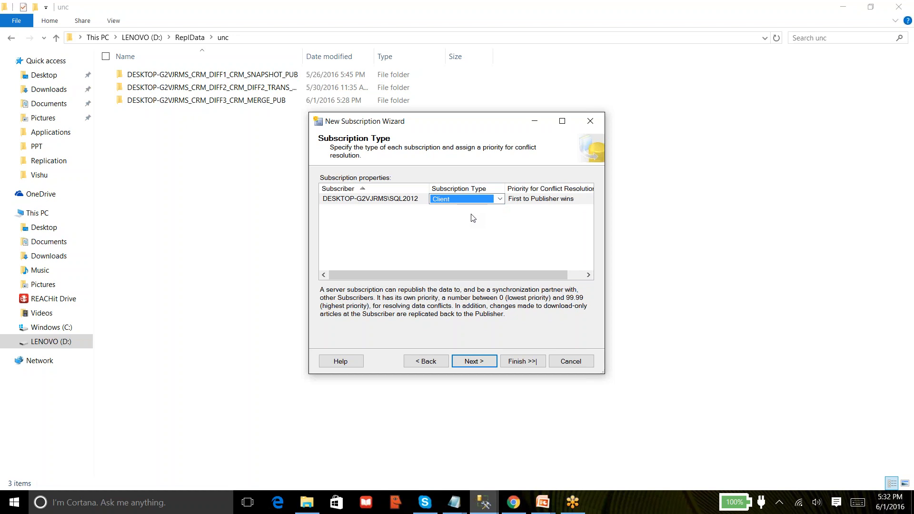
Set the SQL2012 subscription's type to Server and keep its conflict resolution priority at 75.00.
left_click(479, 200)
left_click(479, 200)
left_click(474, 210)
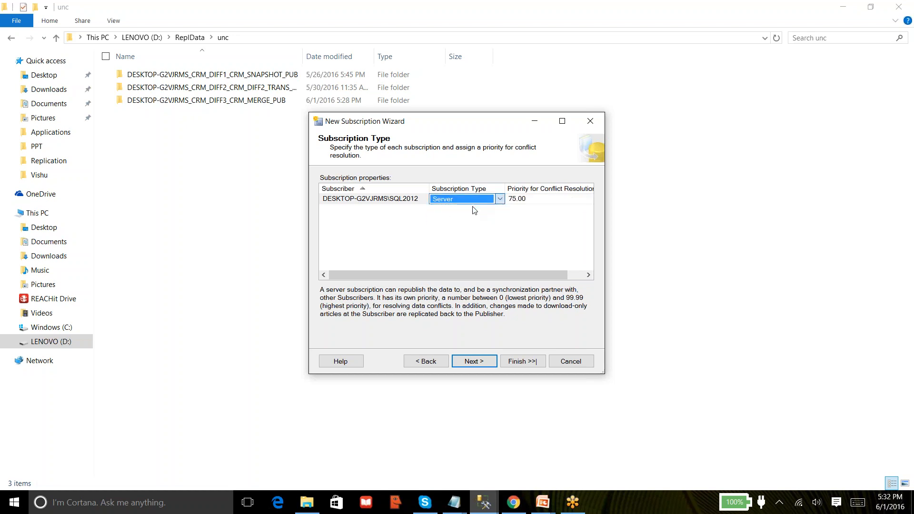
left_click(542, 199)
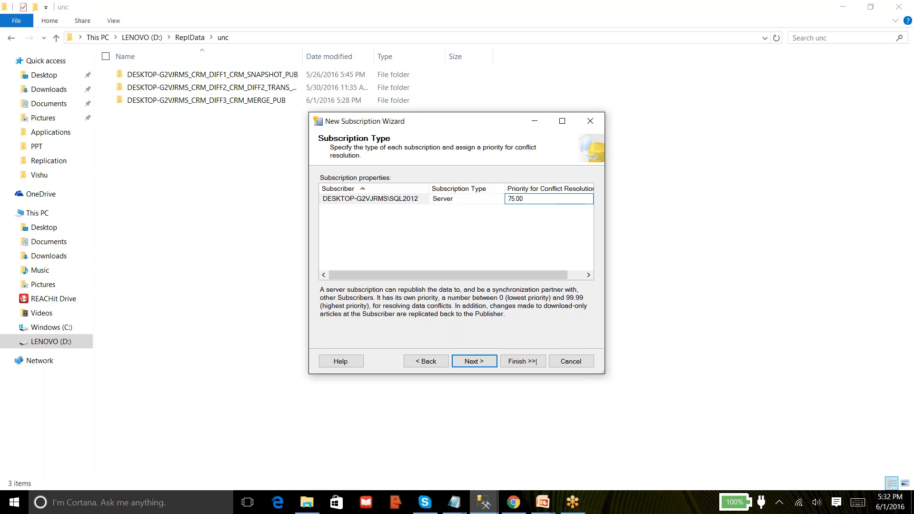
left_click(484, 203)
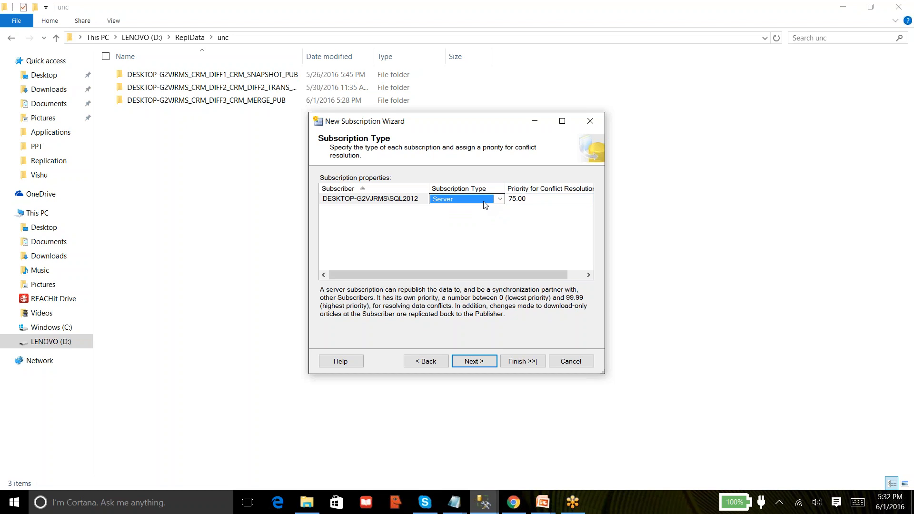
Try Client again as the SQL2012 subscription's type, and switch it back to Server.
left_click(499, 199)
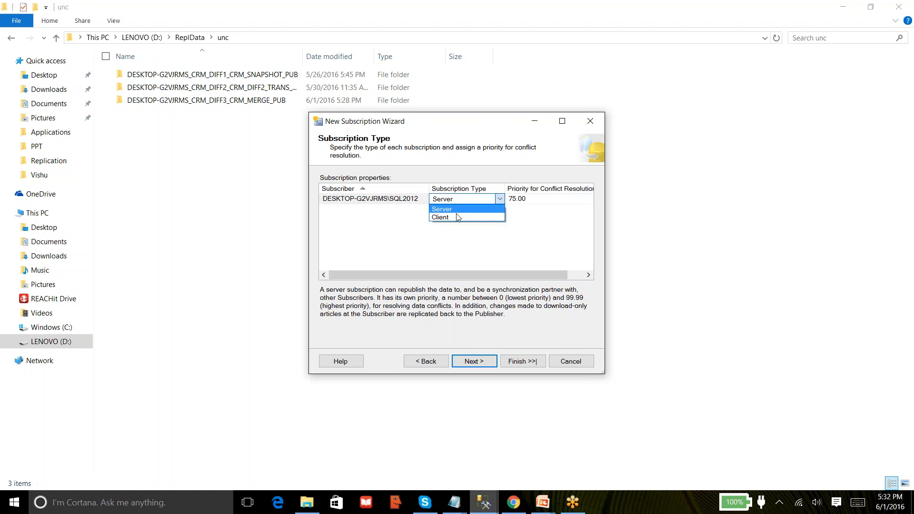
left_click(452, 217)
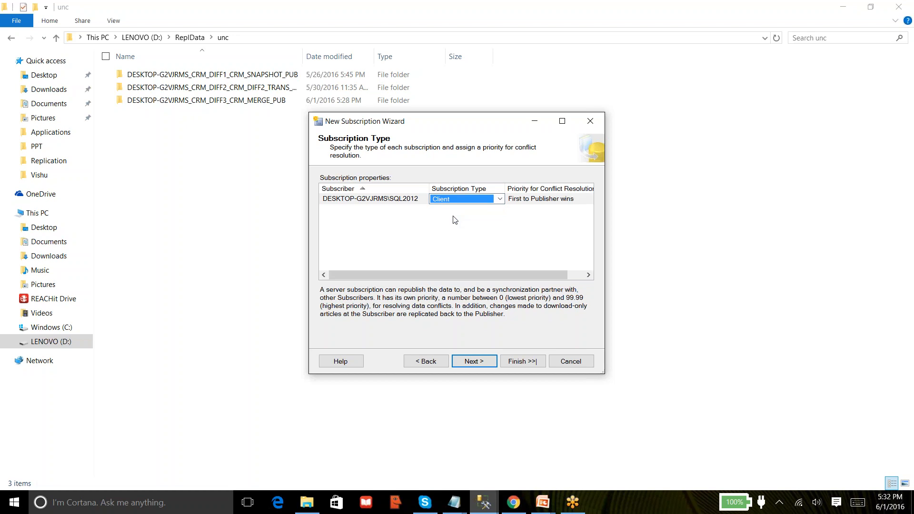
left_click(500, 200)
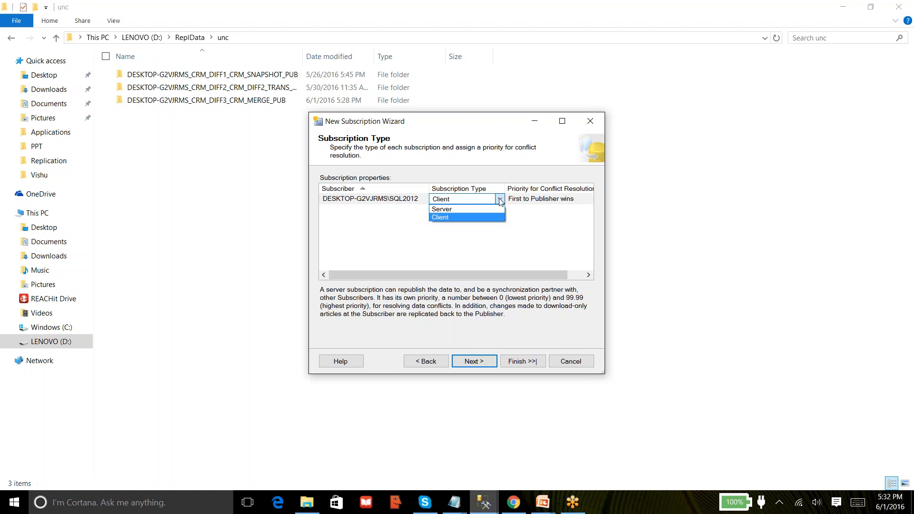
left_click(468, 208)
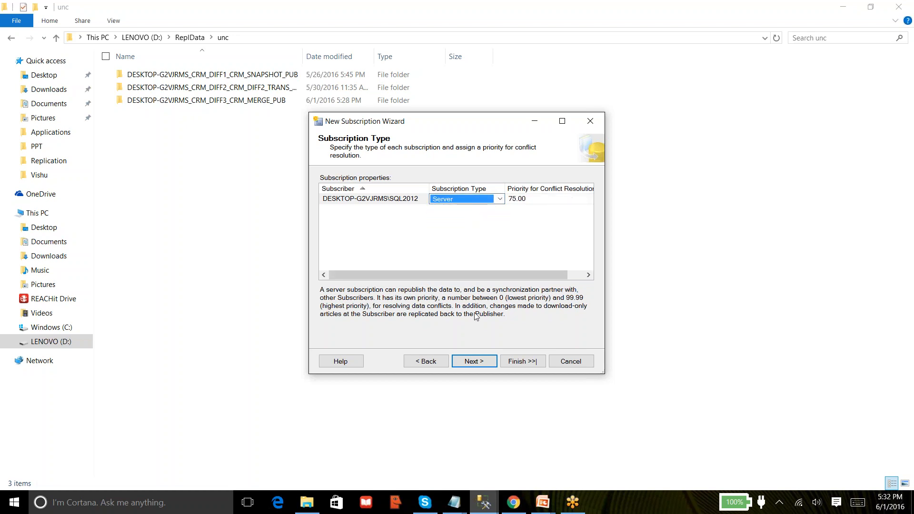
Accept the subscription type, keep only Create the subscription(s) as the wizard action, create the CRM_Merge_Pub subscription and close the wizard.
left_click(478, 364)
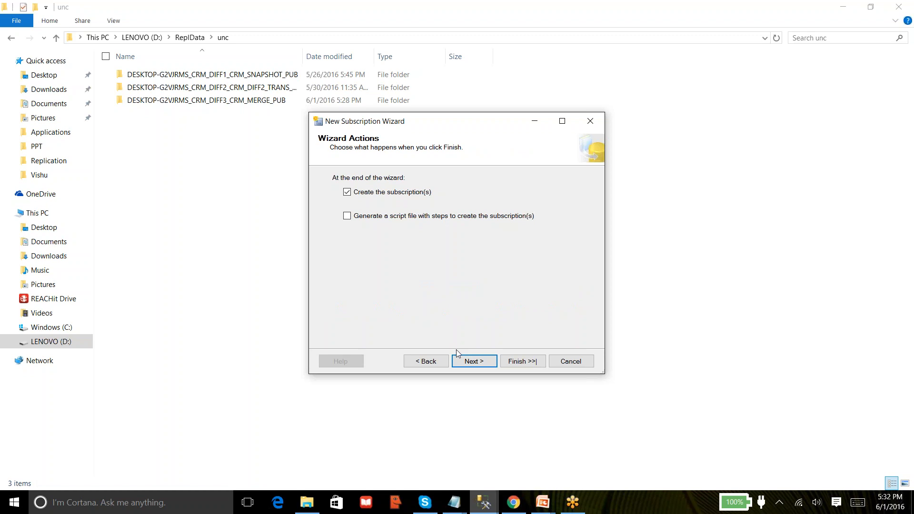
left_click(472, 363)
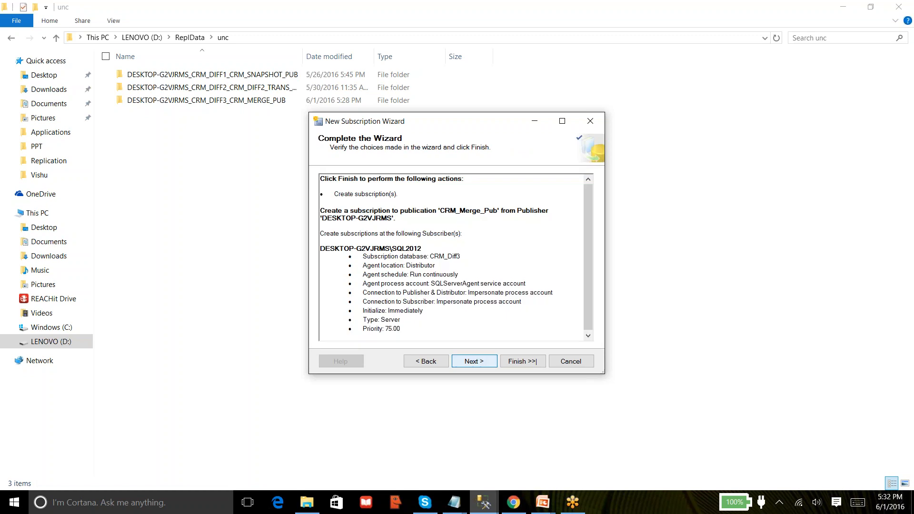
left_click(522, 362)
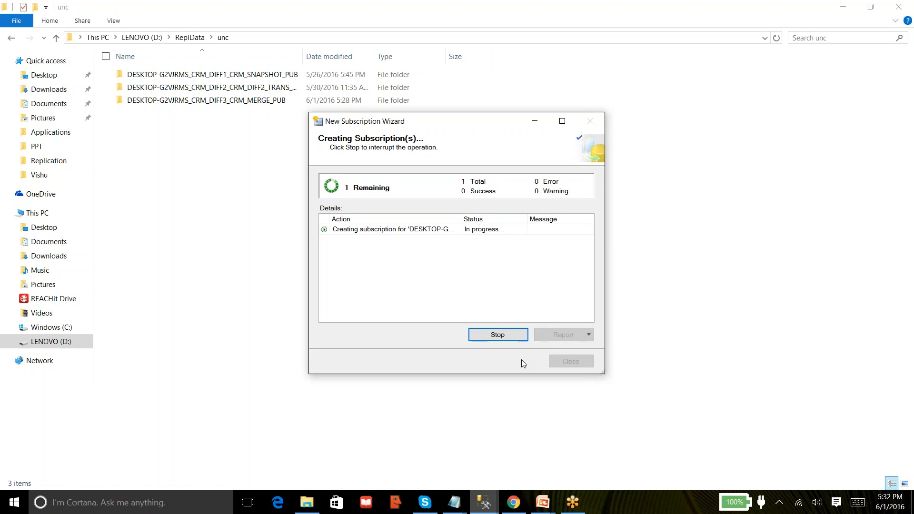
left_click(571, 361)
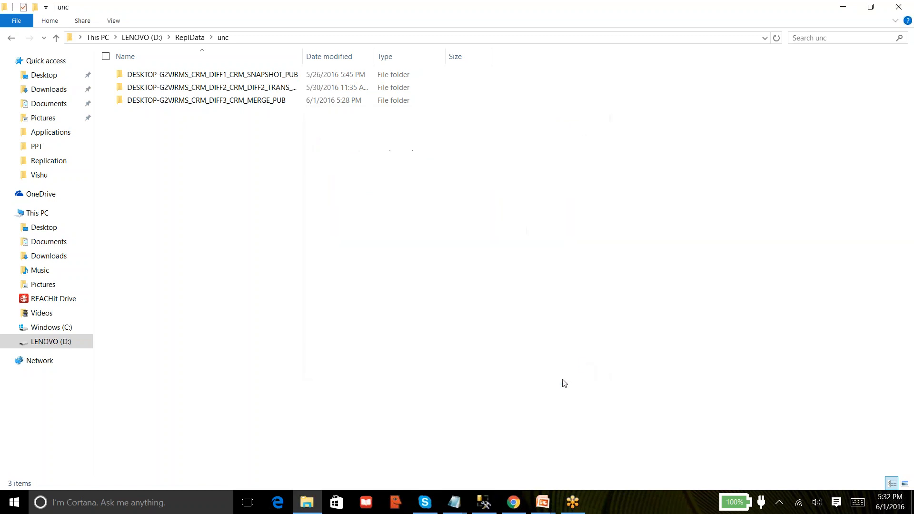
Switch to SQL Server Management Studio, launch Replication Monitor from CRM_Merge_Pub and show that publication's subscriptions.
left_click(481, 503)
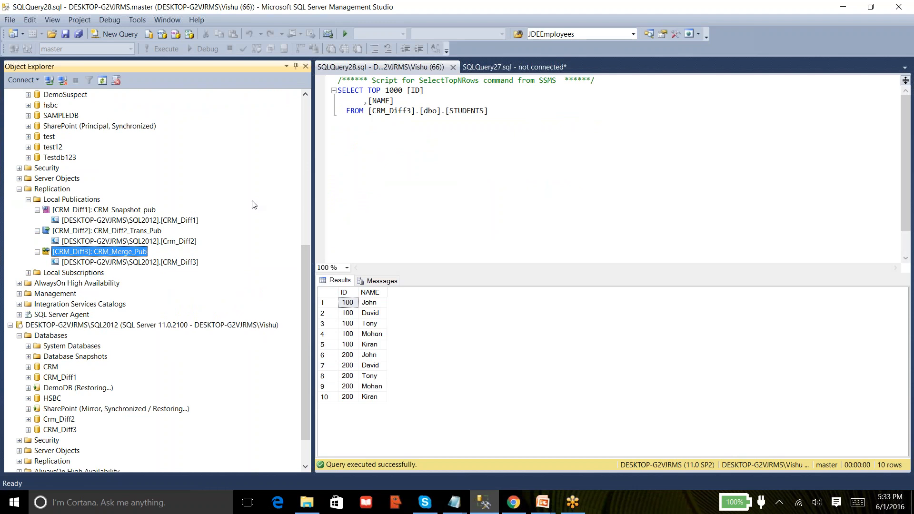
right_click(123, 252)
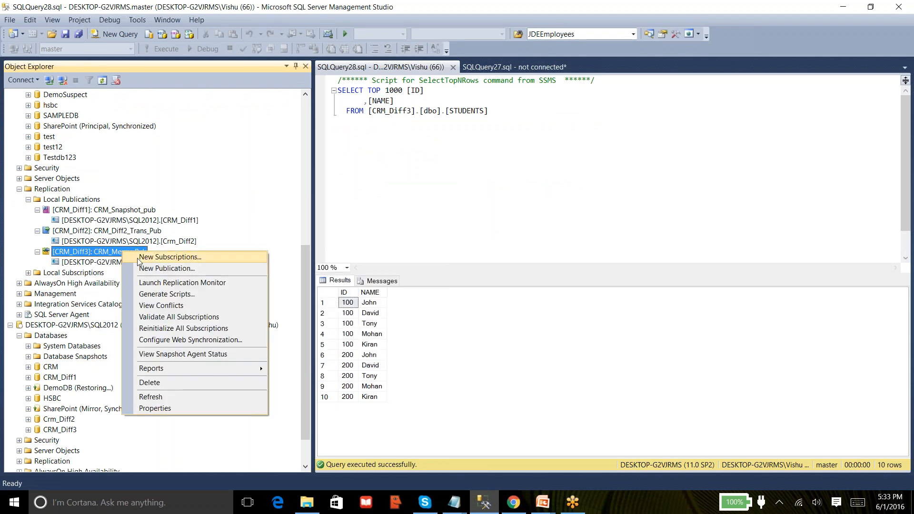
left_click(153, 283)
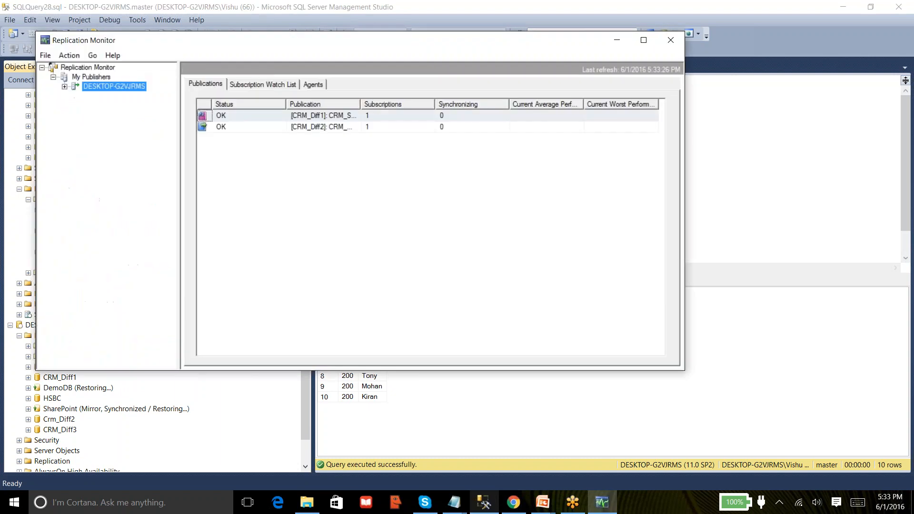
left_click(64, 87)
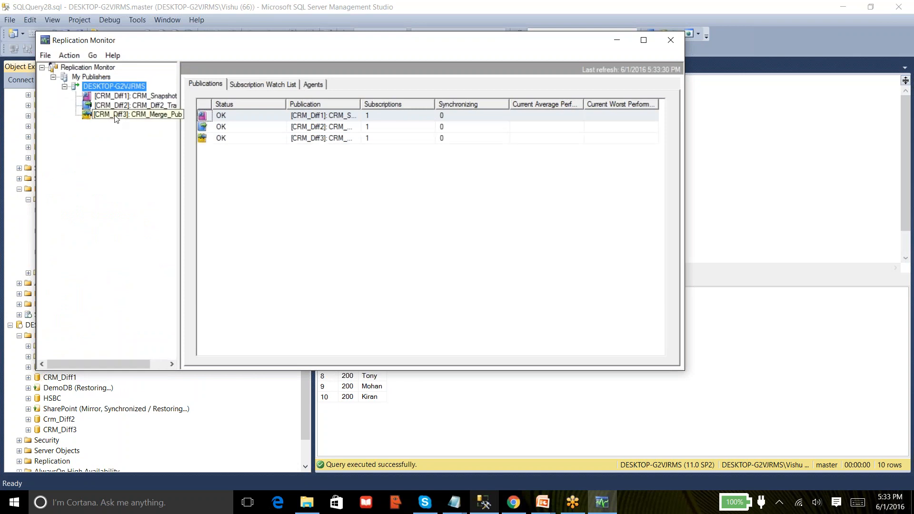
left_click(116, 119)
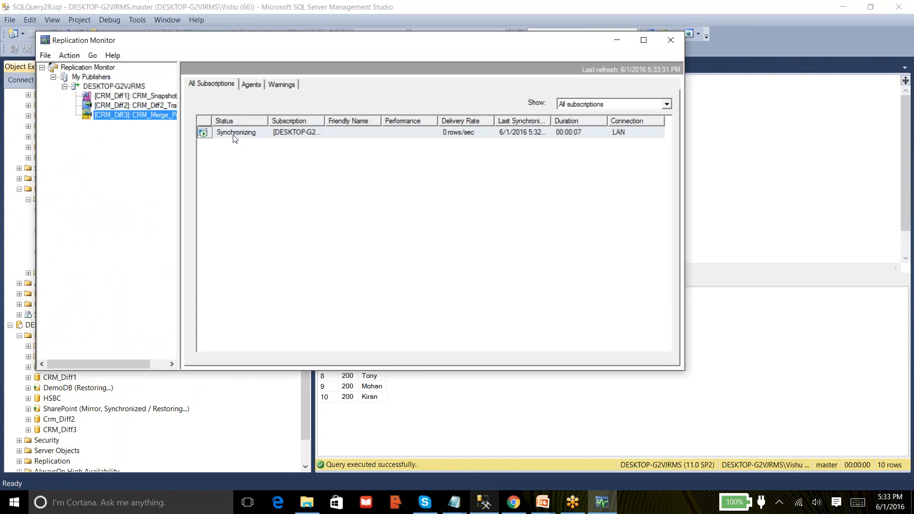
View the synchronization details of the CRM_Merge_Pub subscription, and close Replication Monitor.
right_click(234, 137)
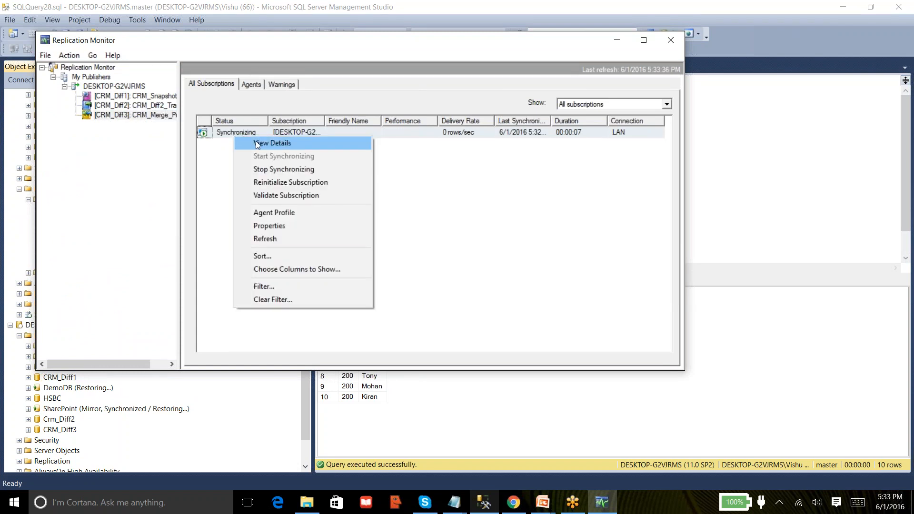
left_click(255, 142)
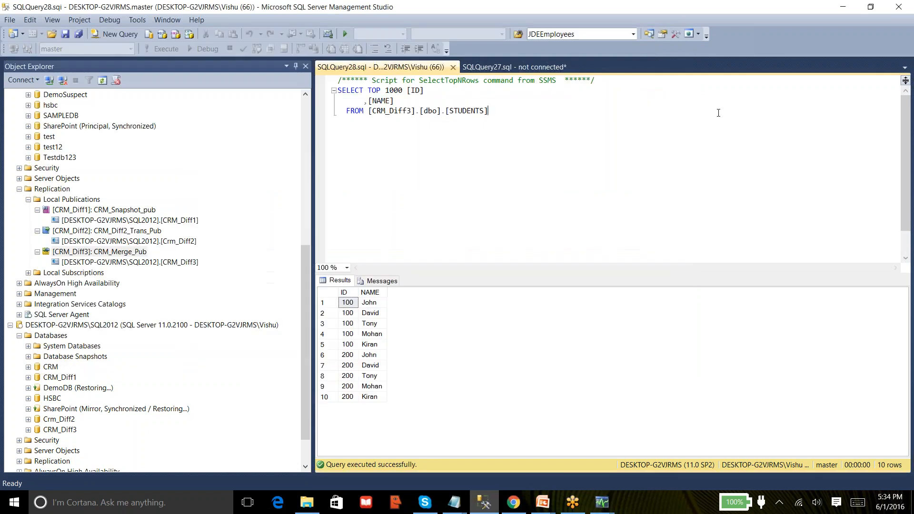
left_click(671, 40)
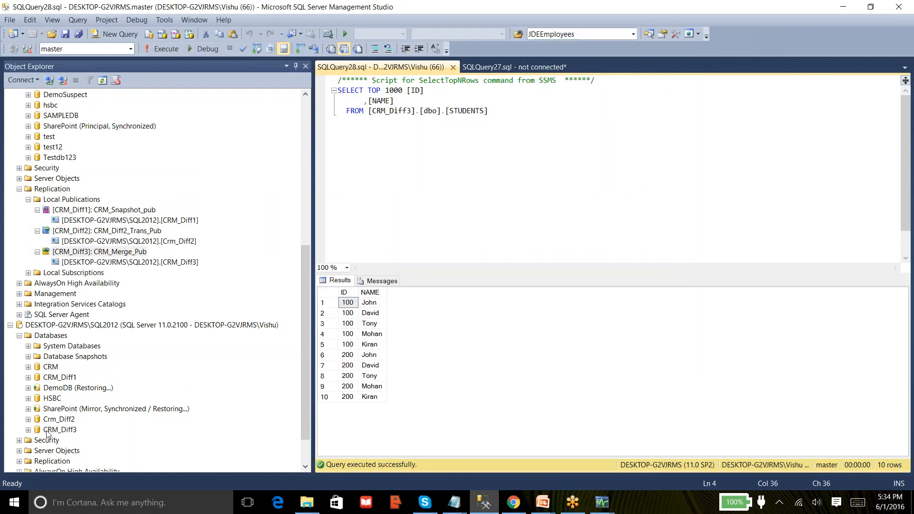
Query the top 1000 rows of dbo.STUDENTS in the SQL2012 instance's CRM_Diff3 database and select the rowguid column in the results.
left_click(28, 430)
left_click(38, 399)
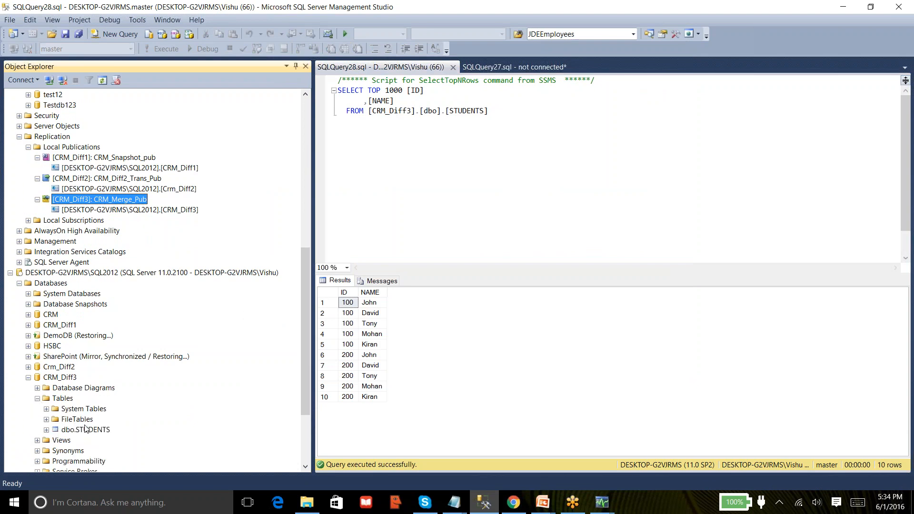
right_click(92, 431)
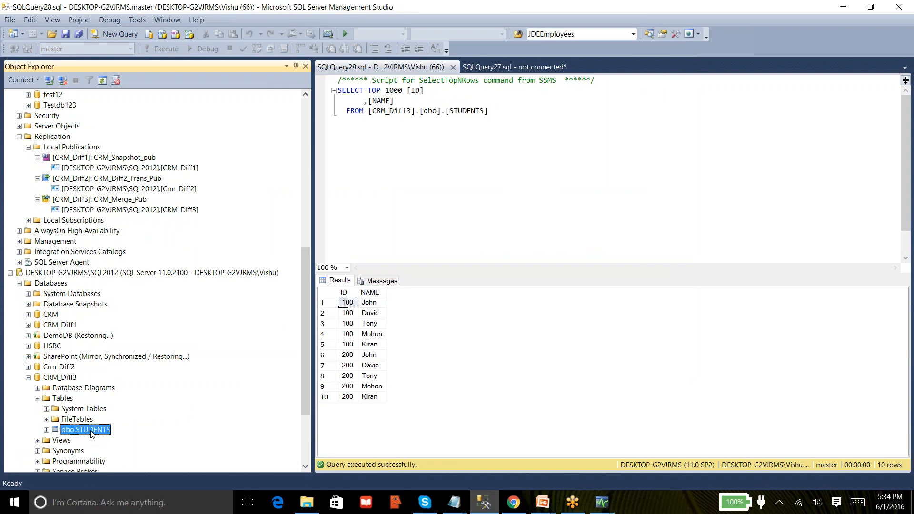
left_click(140, 317)
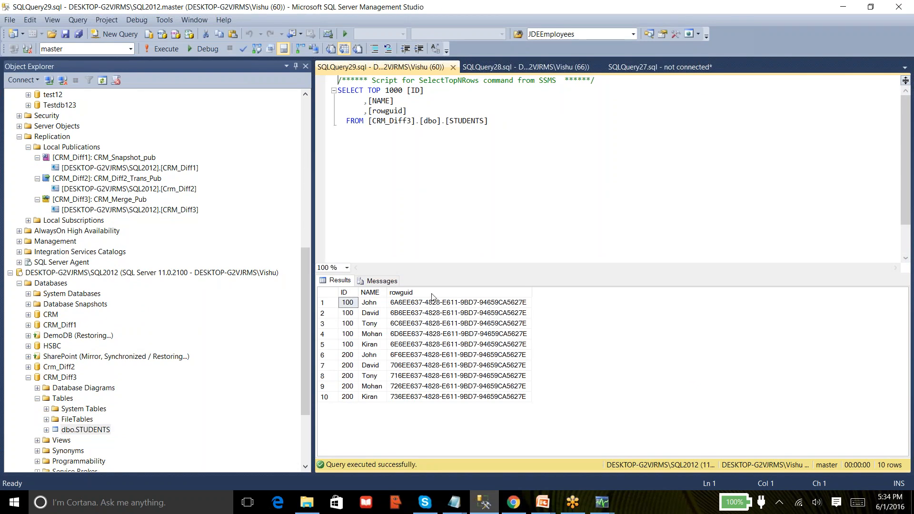
left_click(417, 295)
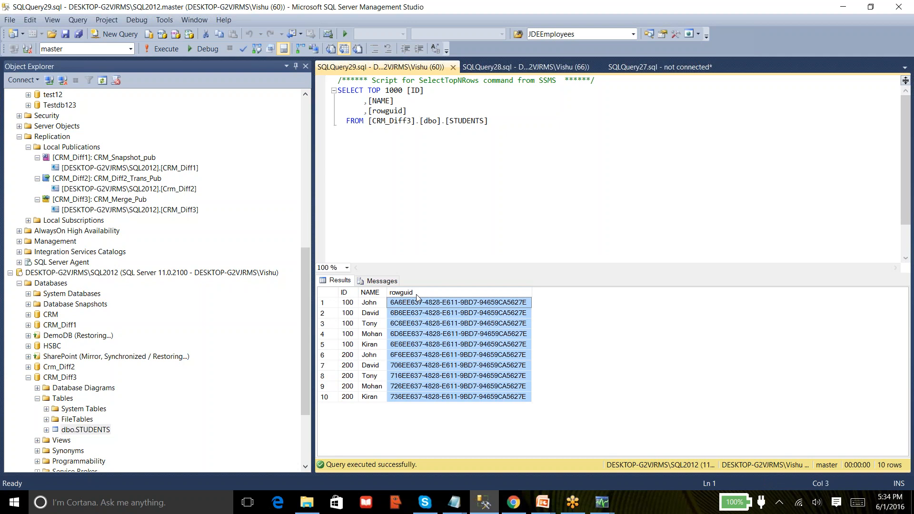
Rerun the publisher's STUDENTS query in SQLQuery28.sql and refresh the publisher instance's Databases node.
left_click(533, 71)
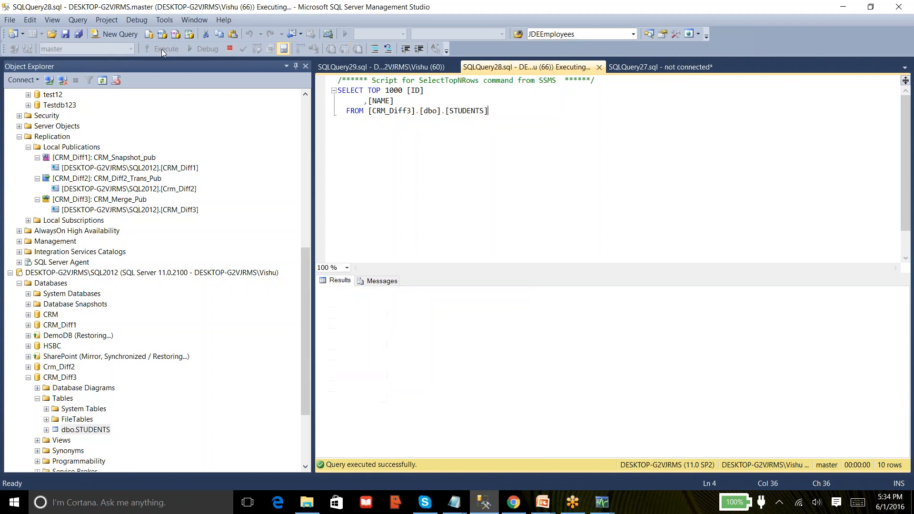
left_click(378, 156)
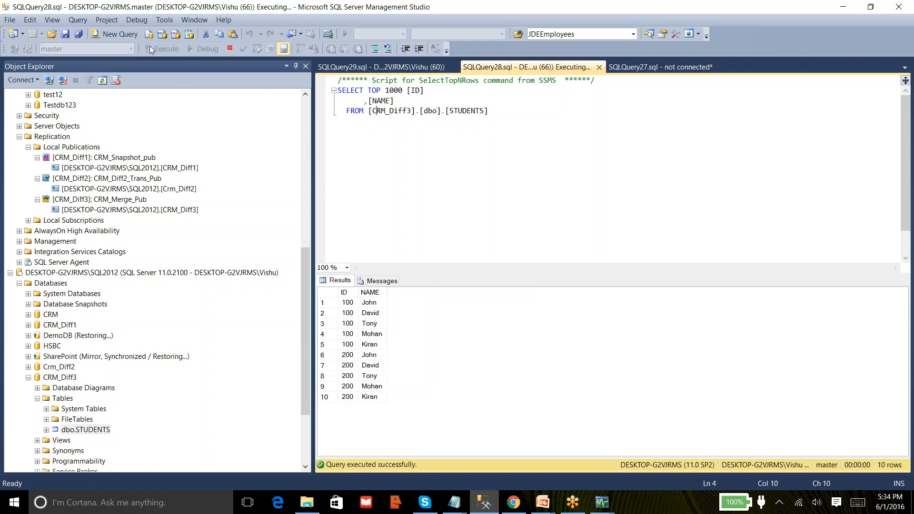
left_click(494, 178)
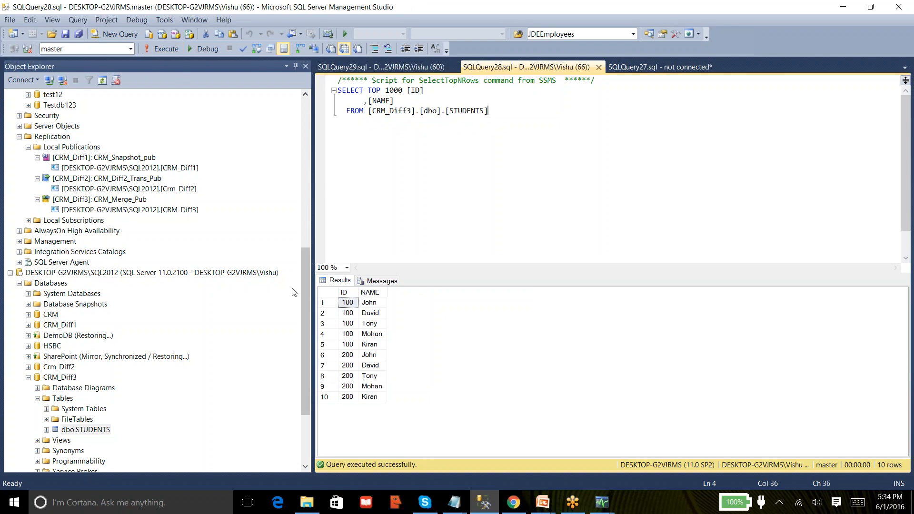
left_click_drag(305, 299, 309, 142)
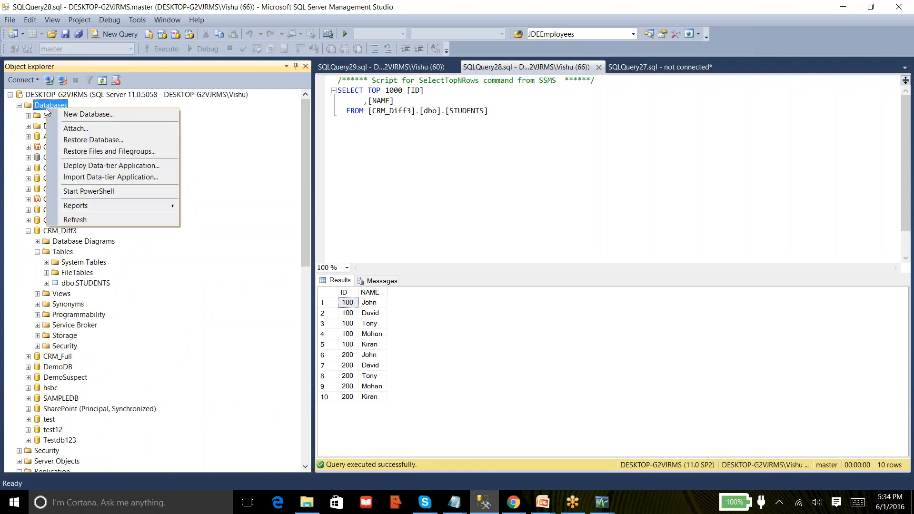
left_click(91, 218)
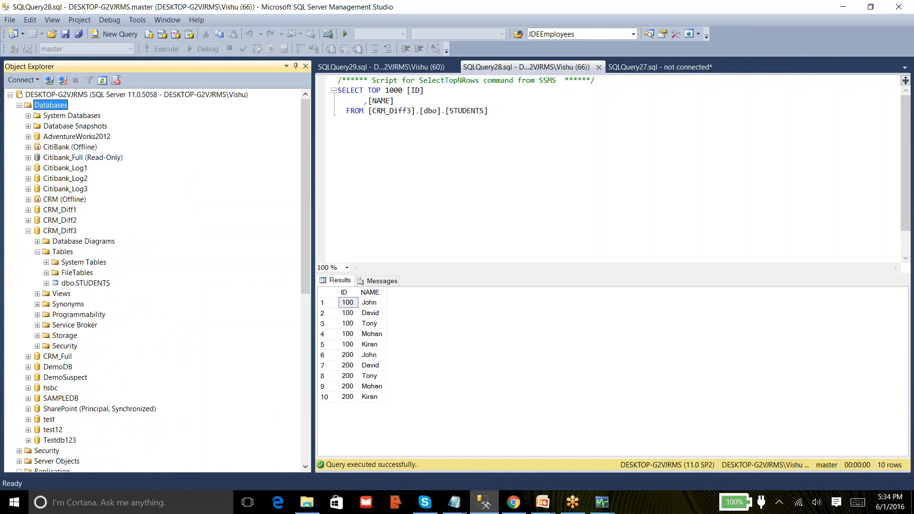
Close SQLQuery28.sql and SQLQuery27.sql without saving, returning to the subscriber's STUDENTS query.
left_click(598, 67)
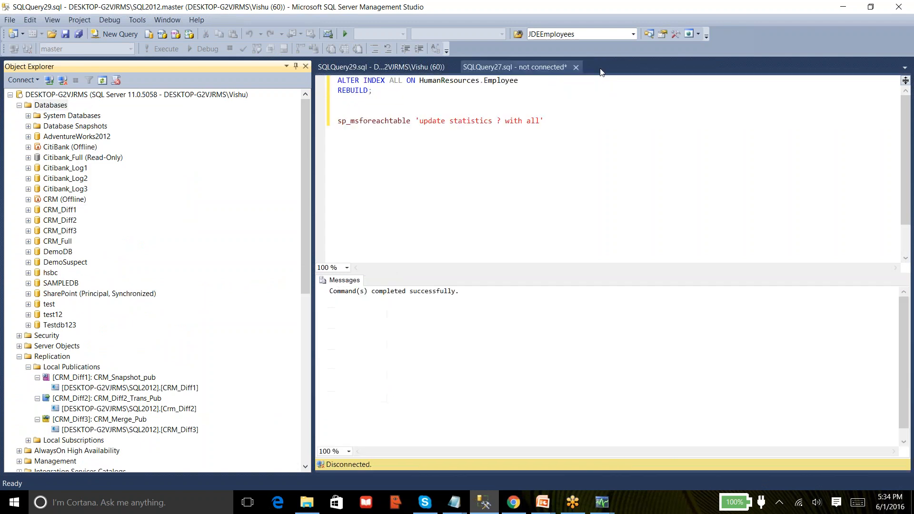
left_click(576, 68)
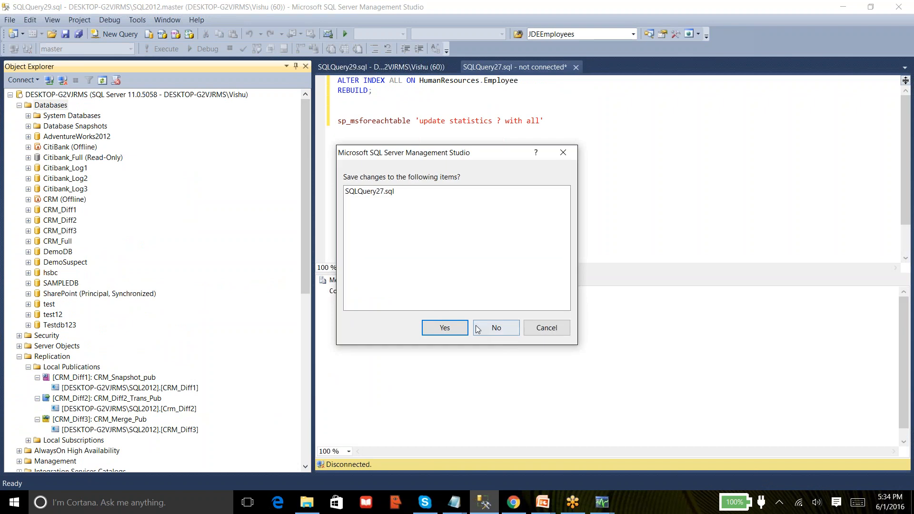
left_click(507, 333)
left_click(391, 184)
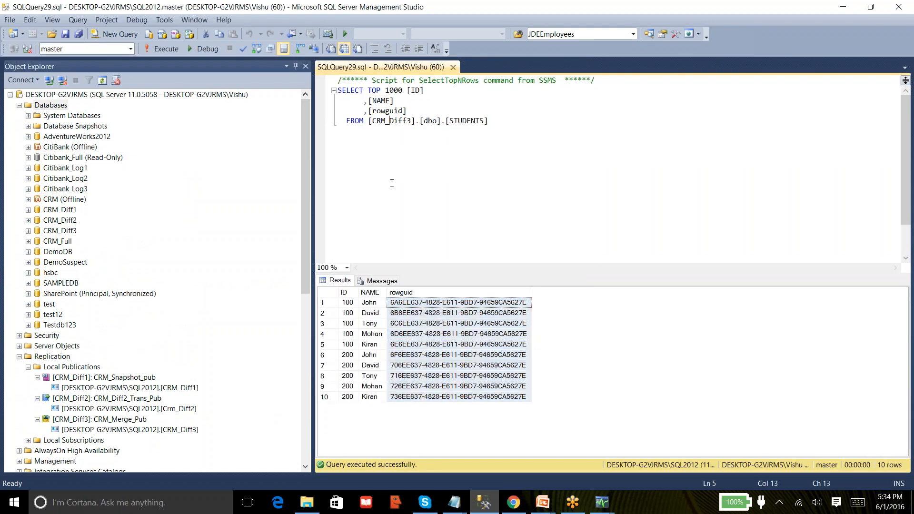
Refresh the tables of the publisher's CRM_Diff3 database and examine the columns of dbo.STUDENTS.
left_click(28, 231)
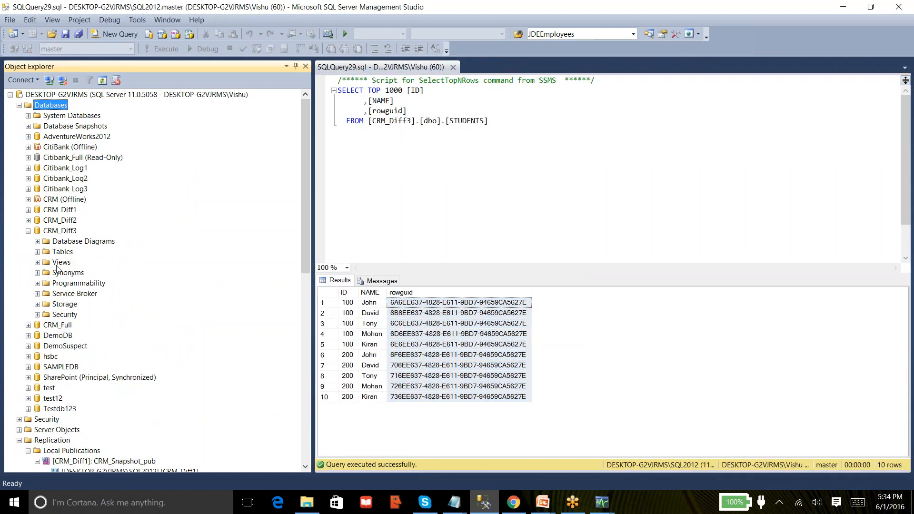
left_click(37, 252)
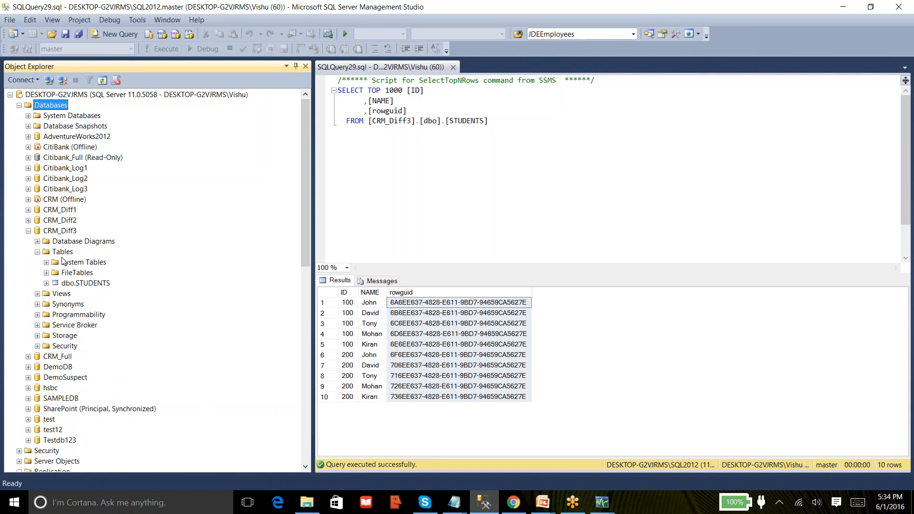
left_click(63, 252)
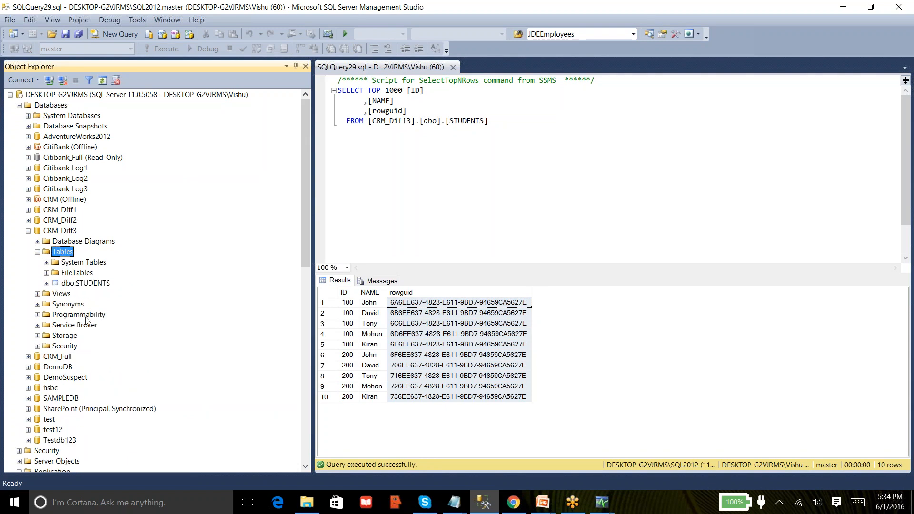
right_click(67, 252)
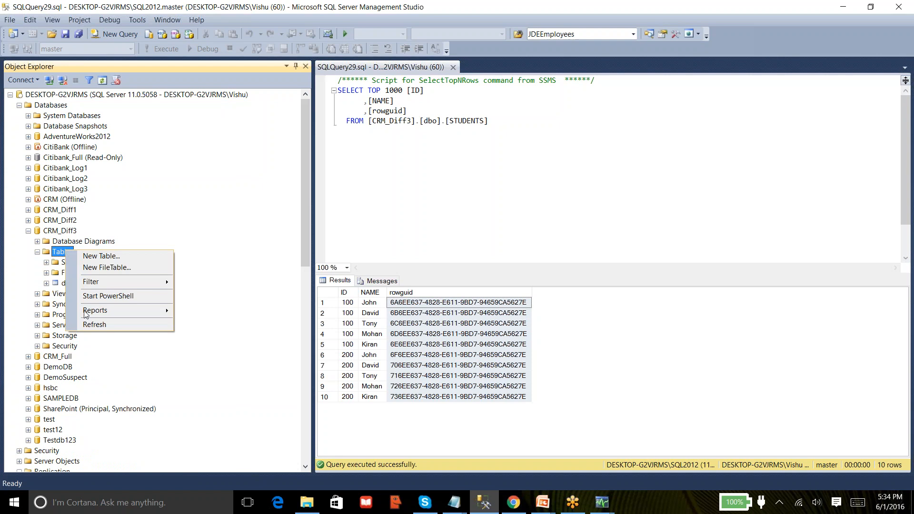
left_click(86, 324)
left_click(46, 283)
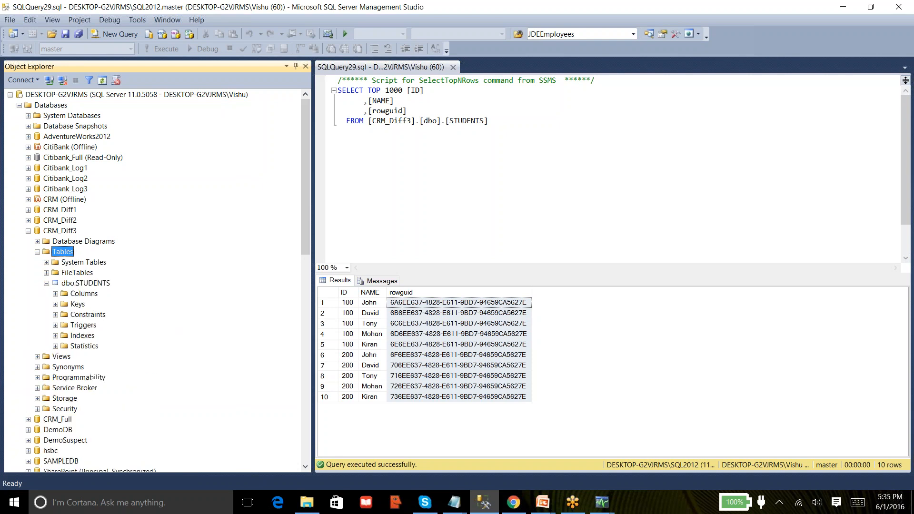
left_click(56, 294)
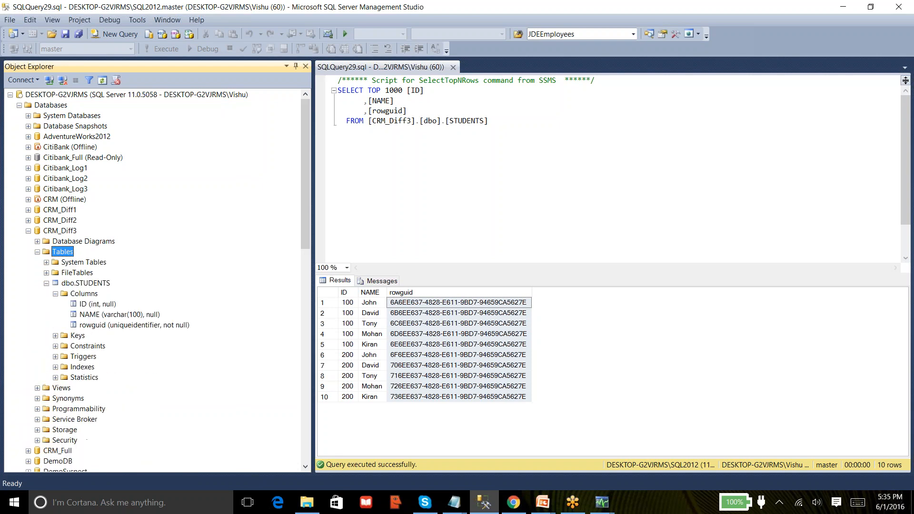
Query the top 1000 rows of the publisher's dbo.STUDENTS table, select the rowguid results column, and collapse CRM_Diff3.
right_click(84, 284)
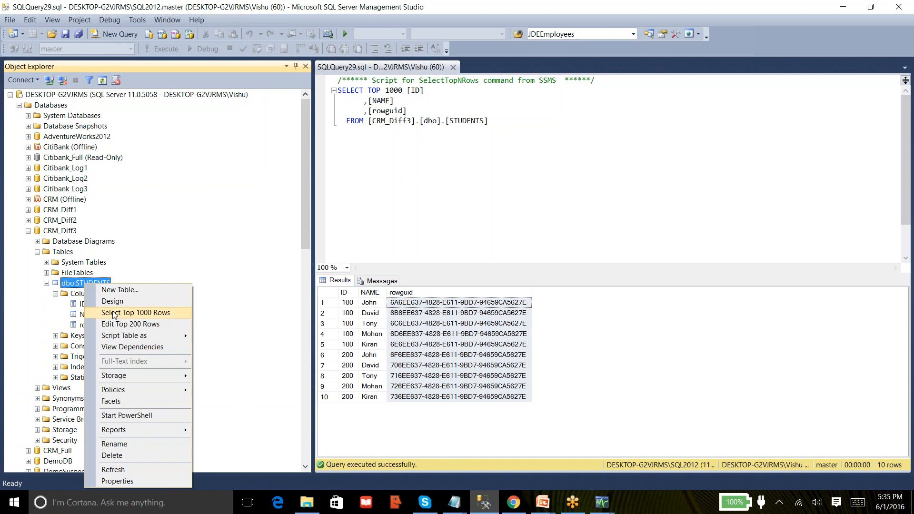
left_click(115, 314)
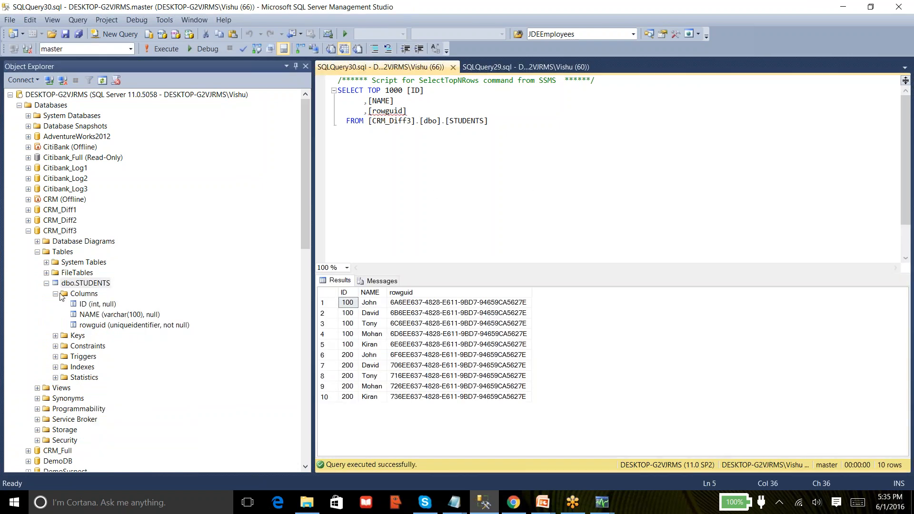
left_click(46, 284)
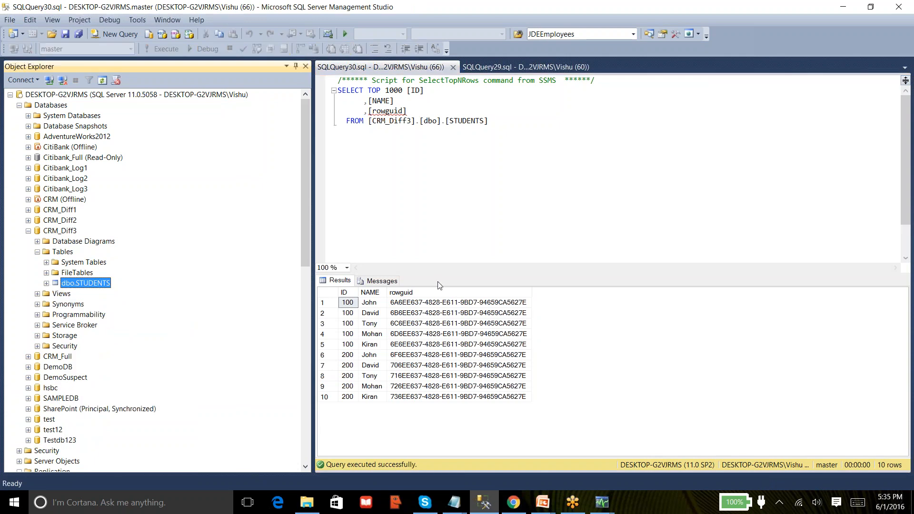
left_click(438, 293)
left_click(438, 292)
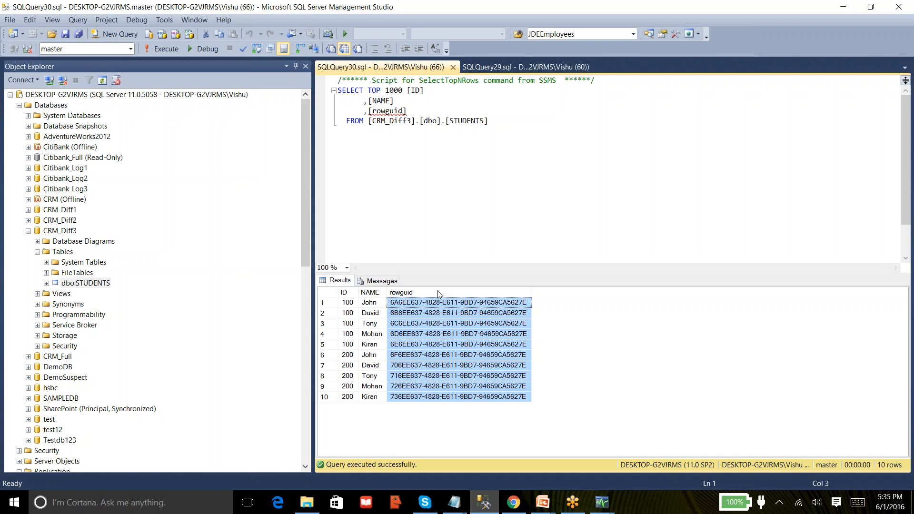
left_click(28, 231)
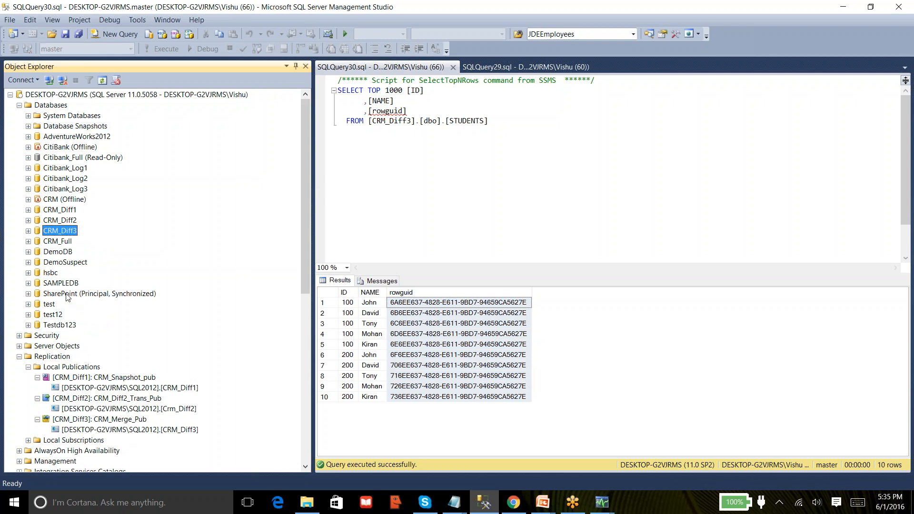
Replace the publisher query's script in SQLQuery30.sql with the heading ***PUBLISHER.
left_click(458, 202)
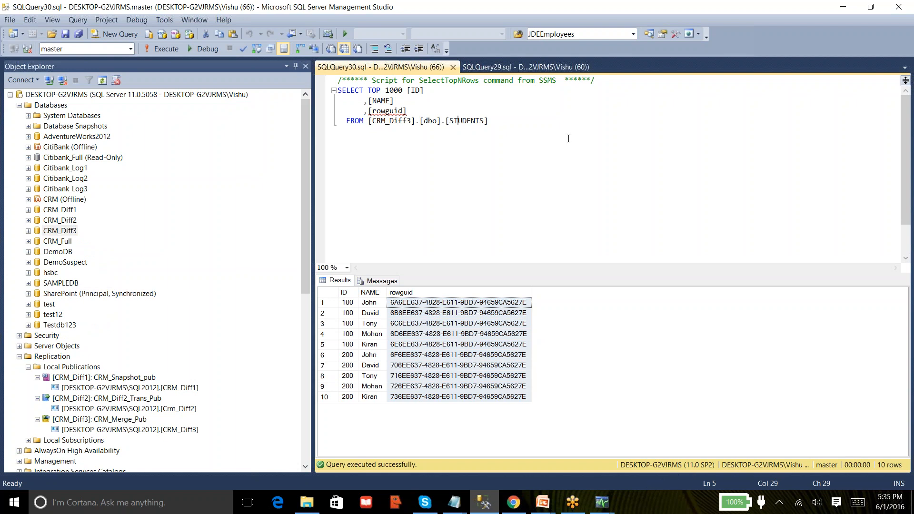
left_click(568, 138)
key("ctrl+a")
key("Delete")
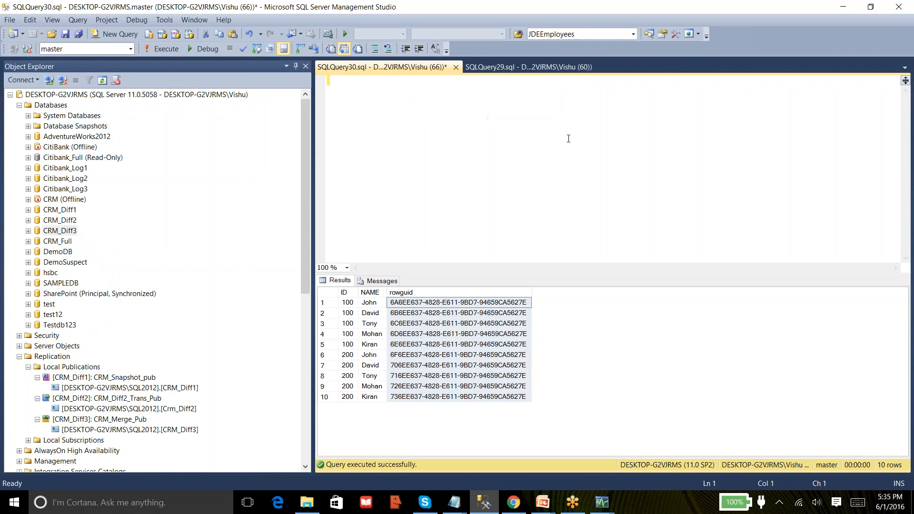
type("***PUBLISHER")
Replace the subscriber script in SQLQuery29.sql with the heading **SUBSCRIBER and a line of asterisks beneath it.
left_click(559, 66)
key("ctrl+a")
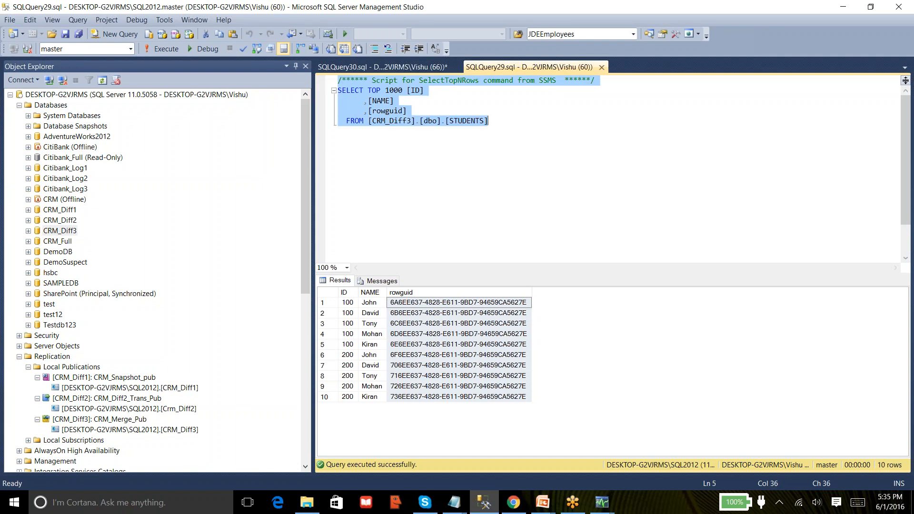
type("**")
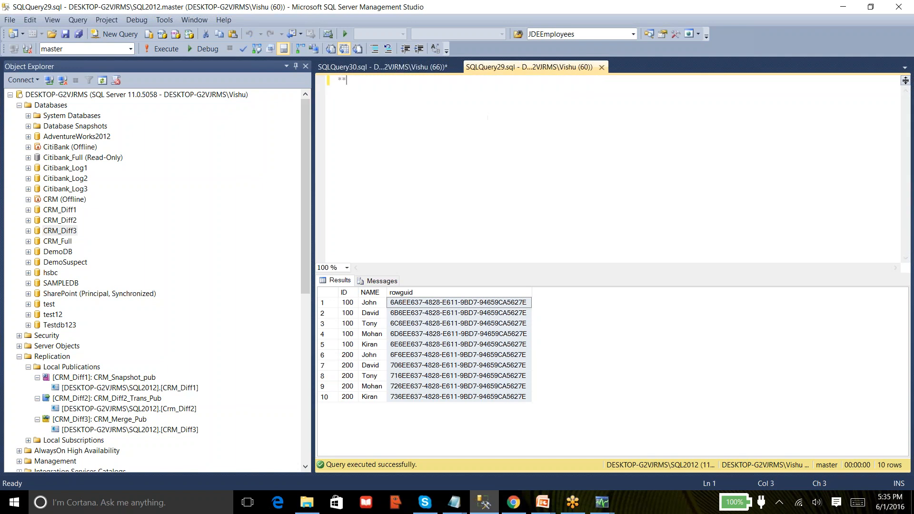
type("SUBSCRIBER")
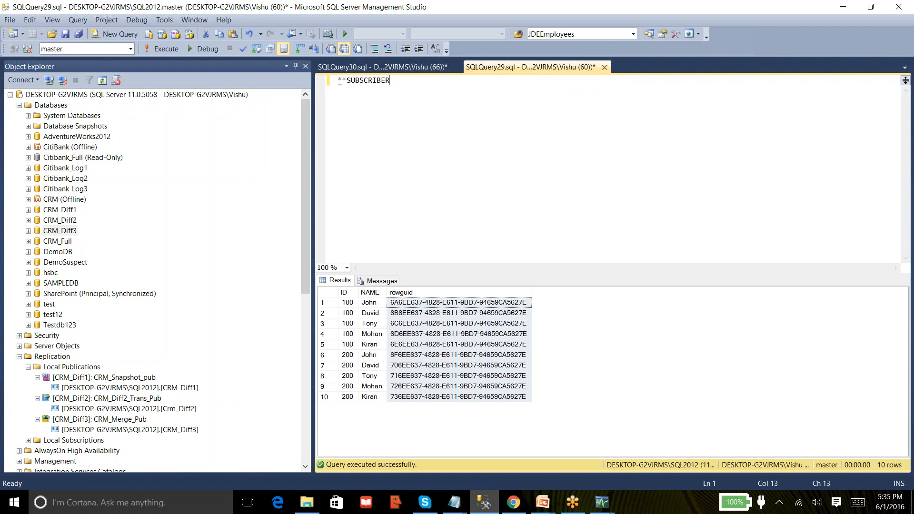
key("Return")
type("**************")
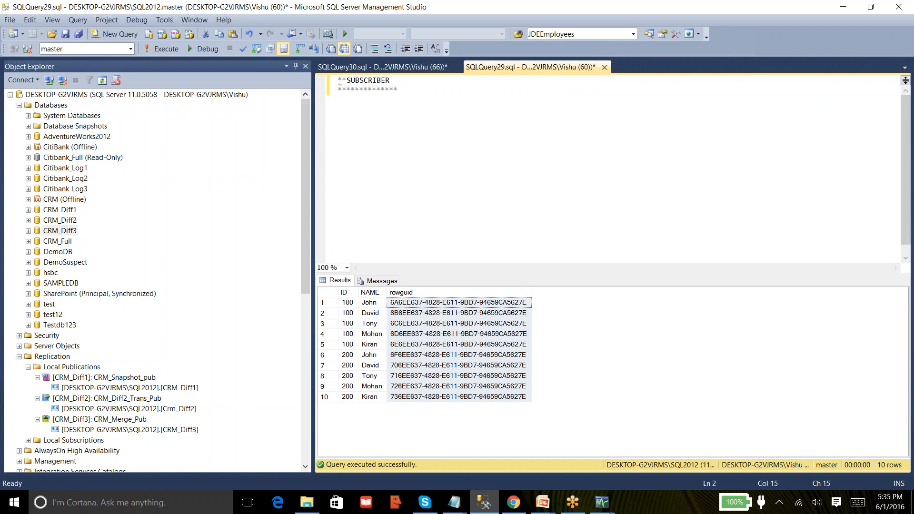
Below the heading in SQLQuery30.sql, start the statement Insert into Students values( after a blank line.
left_click(420, 66)
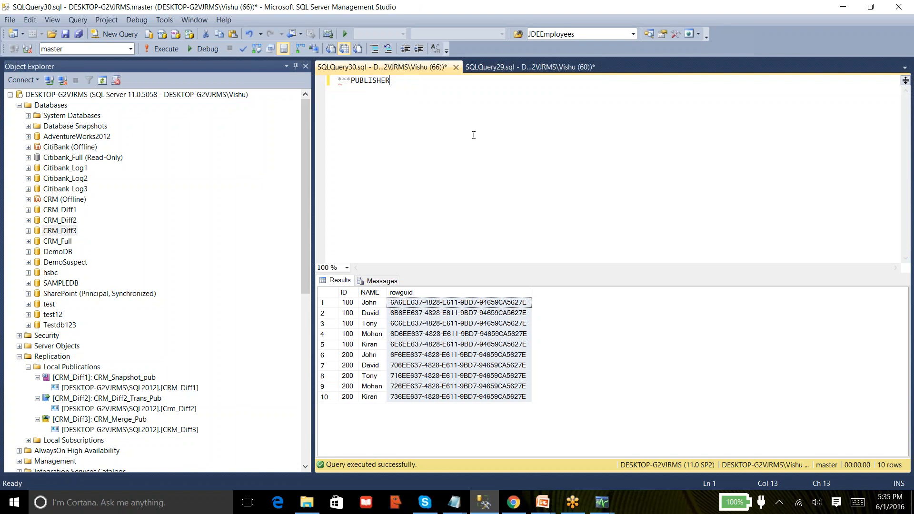
key("Return")
key("Return")
type("Inser")
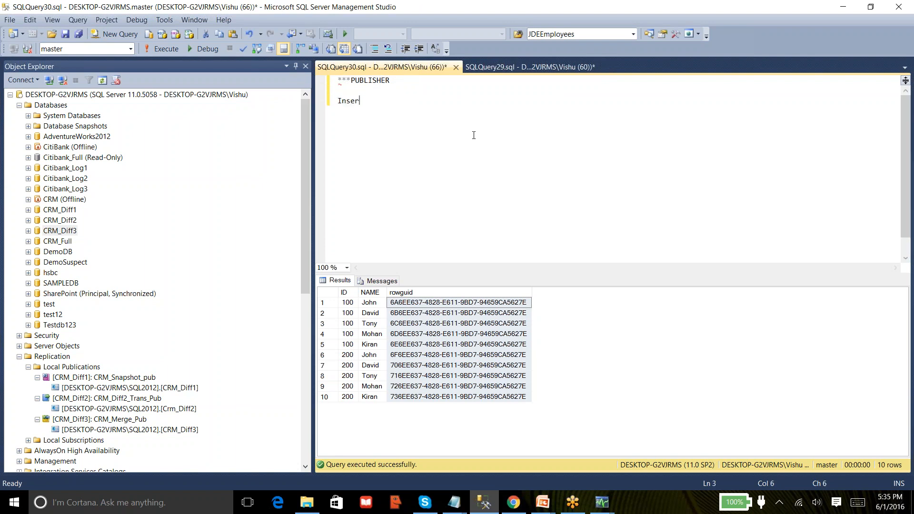
type("t into Studens")
key("Left")
type("t")
key("End")
type("values(")
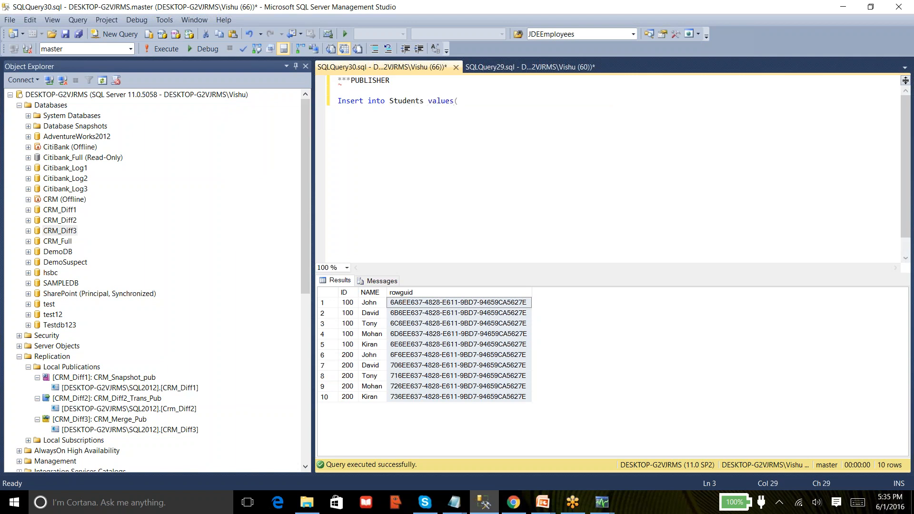
Add the column list (ID, Name) after the table name in the insert statement.
key("Left")
key("Left")
key("Left")
key("Left")
key("Left")
key("Left")
key("Left")
key("Left")
type("()")
key("Left")
type("ID, Name")
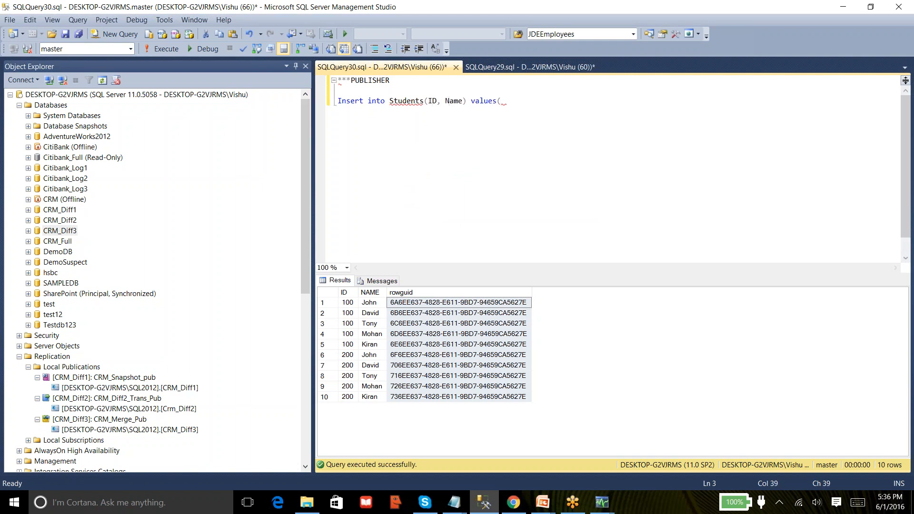
Complete the insert statement with the values (300,'Publisher').
type(") values(300,'')")
key("Left")
key("Left")
type("Publisher")
key("Home")
Set the publisher query's database to CRM_Diff3 and execute only the insert statement.
key("shift+End")
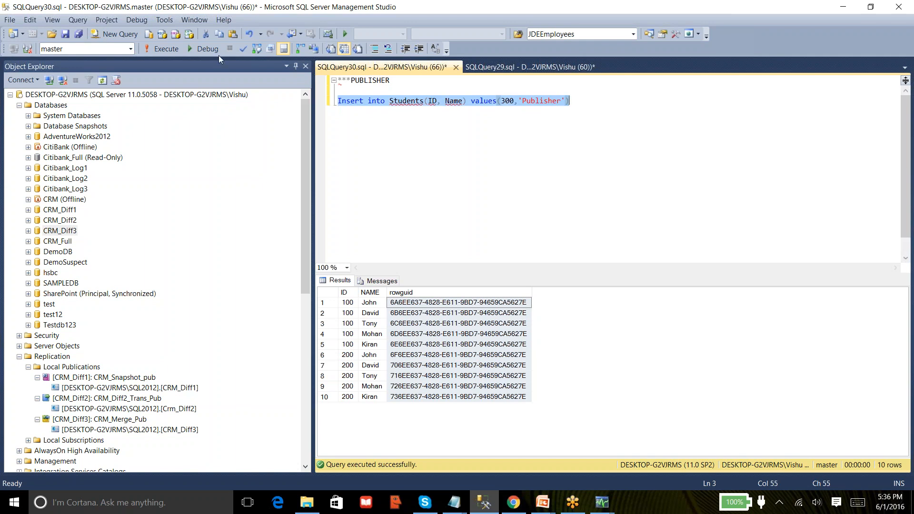
left_click(130, 49)
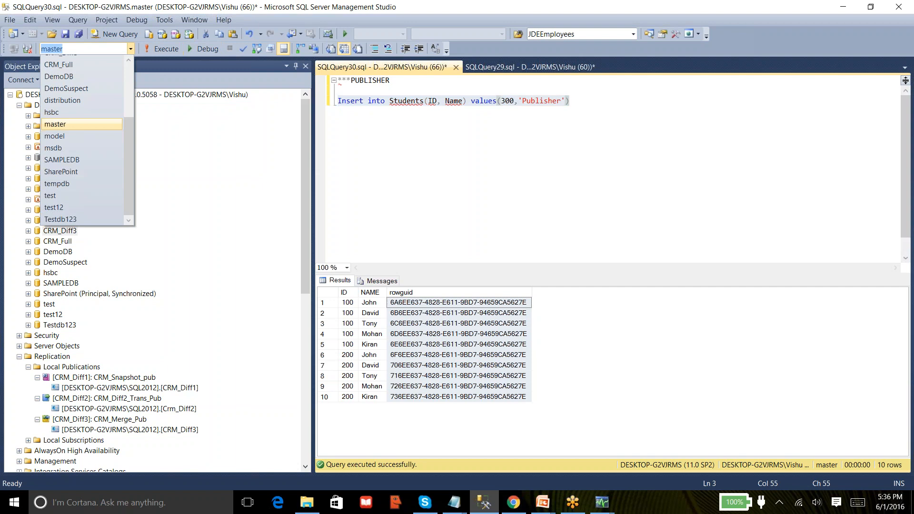
left_click(129, 62)
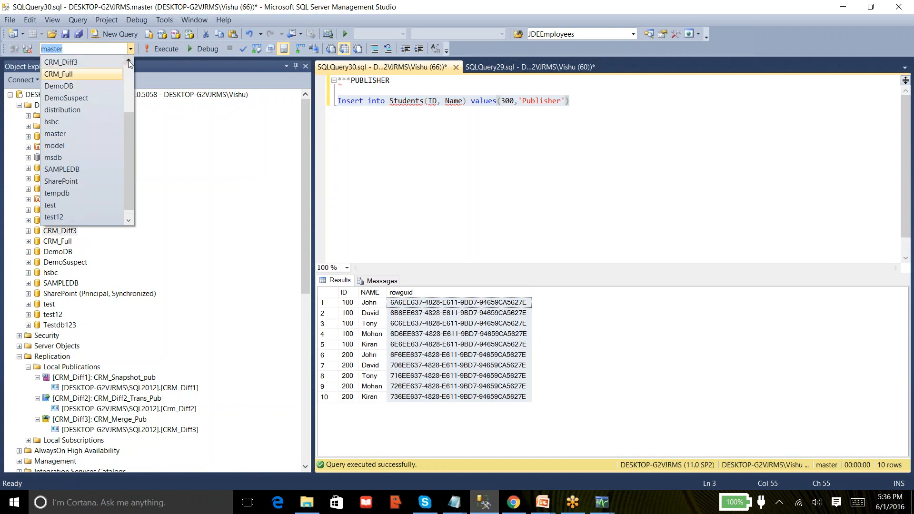
left_click(102, 60)
left_click(173, 50)
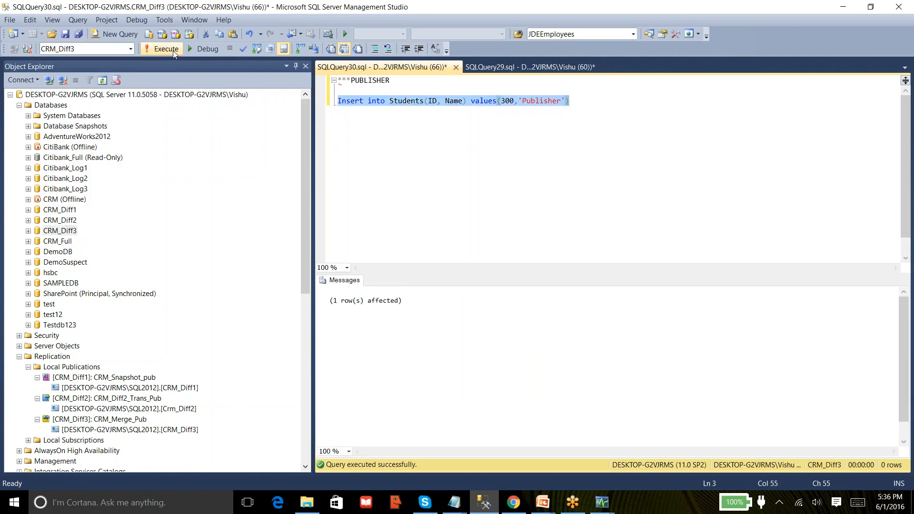
Add Select * from Students below the insert, execute it alone, and check the ID and rowguid of the new Publisher row.
key("Return")
key("Return")
type("Select * from Students")
key("Home")
key("shift+End")
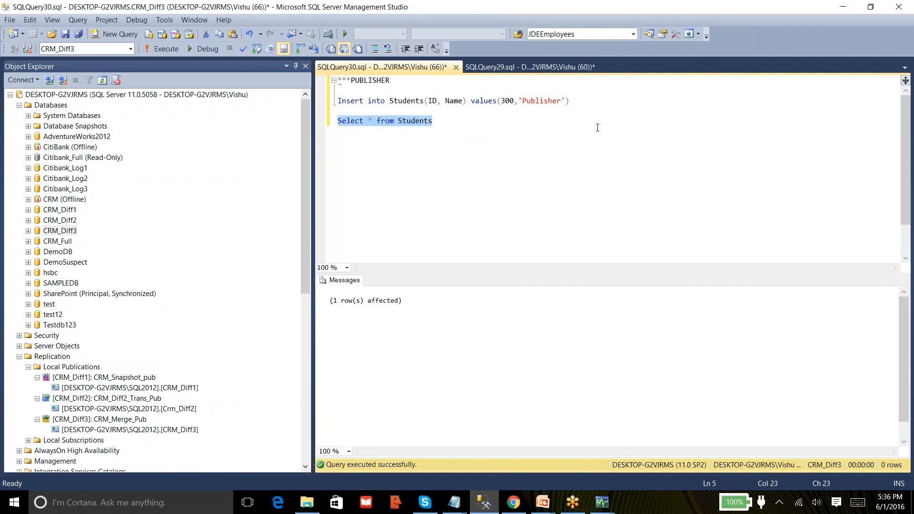
left_click(155, 51)
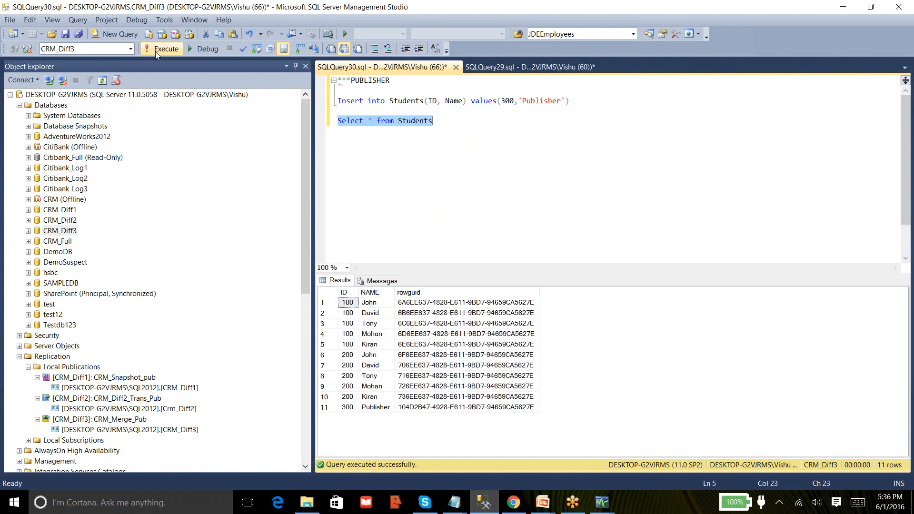
left_click(346, 408)
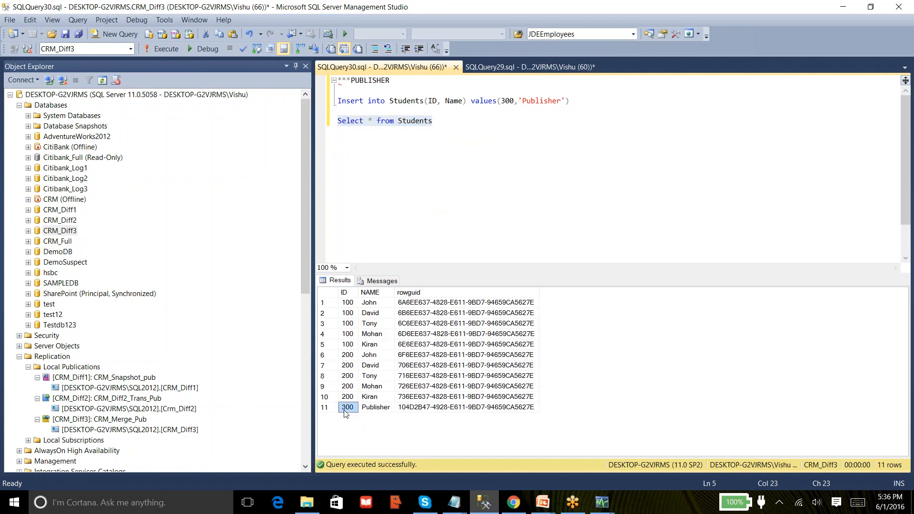
left_click(422, 409)
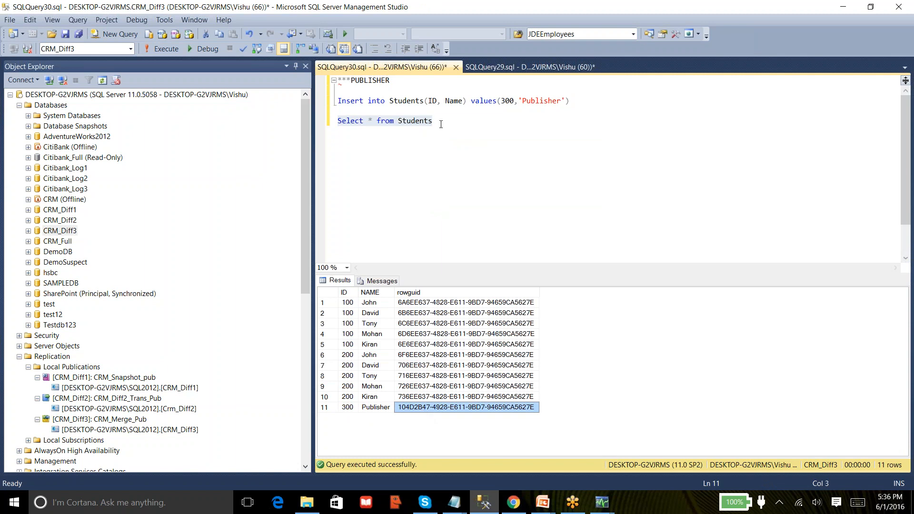
Copy the publisher's Select * from Students statement into SQLQuery29.sql below the SUBSCRIBER heading.
left_click(440, 122)
key("shift+Home")
key("ctrl+c")
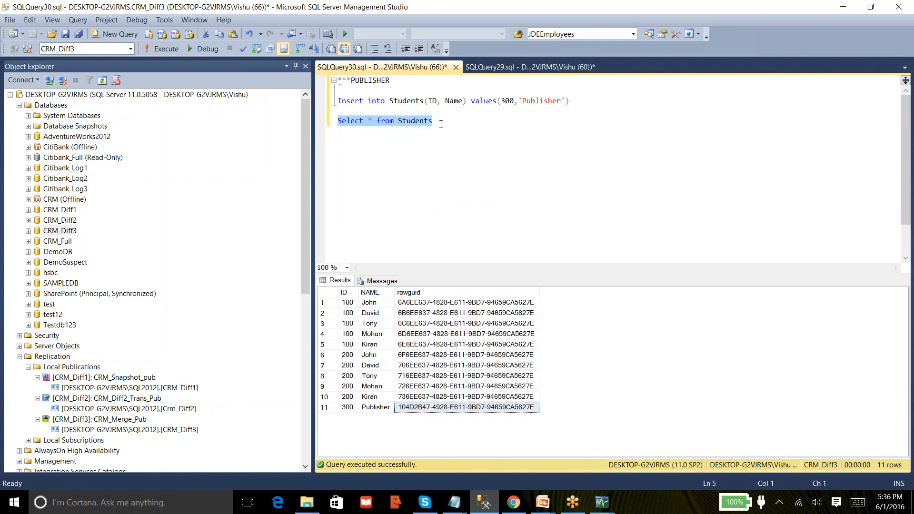
left_click(487, 66)
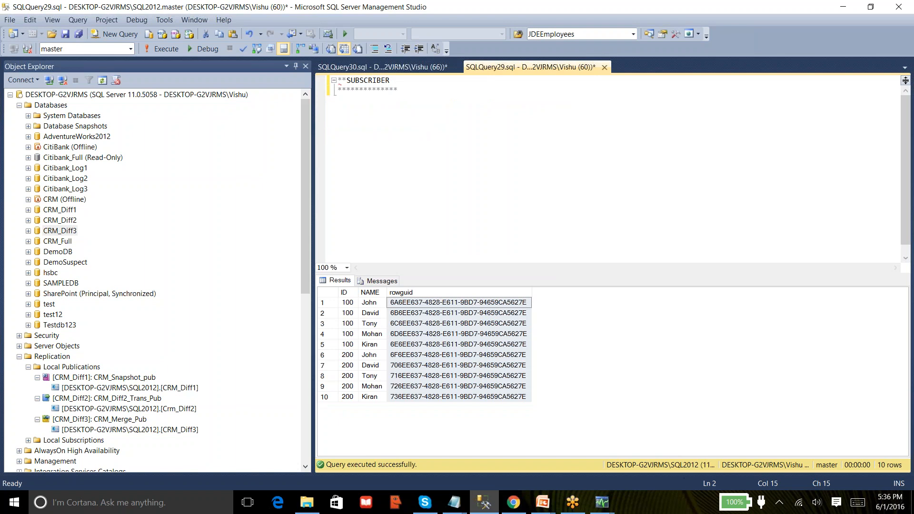
key("Return")
key("Return")
key("ctrl+v")
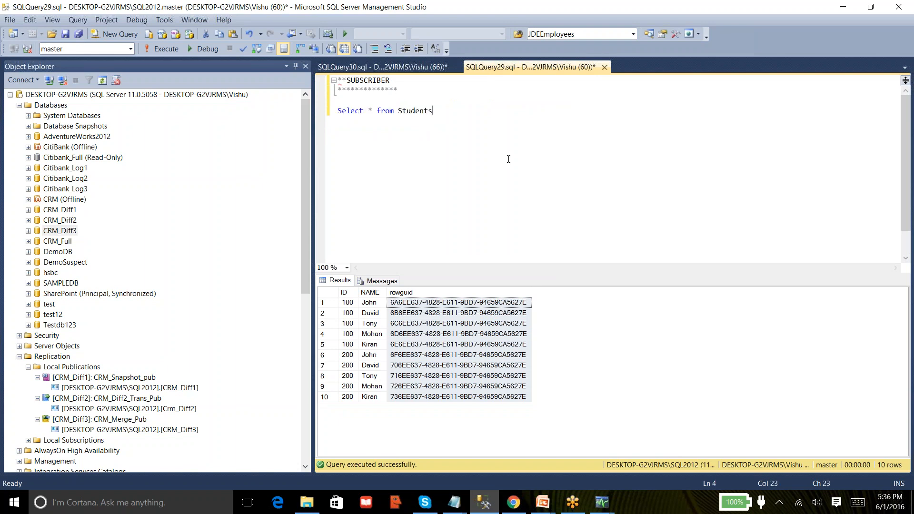
Set the subscriber query's database to CRM_Diff3 and execute only the Select * from Students statement.
left_click(131, 49)
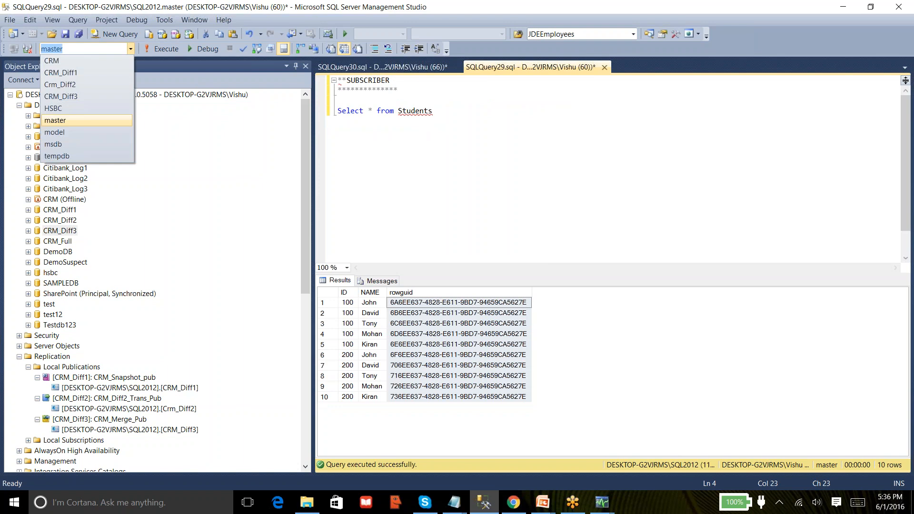
left_click(80, 96)
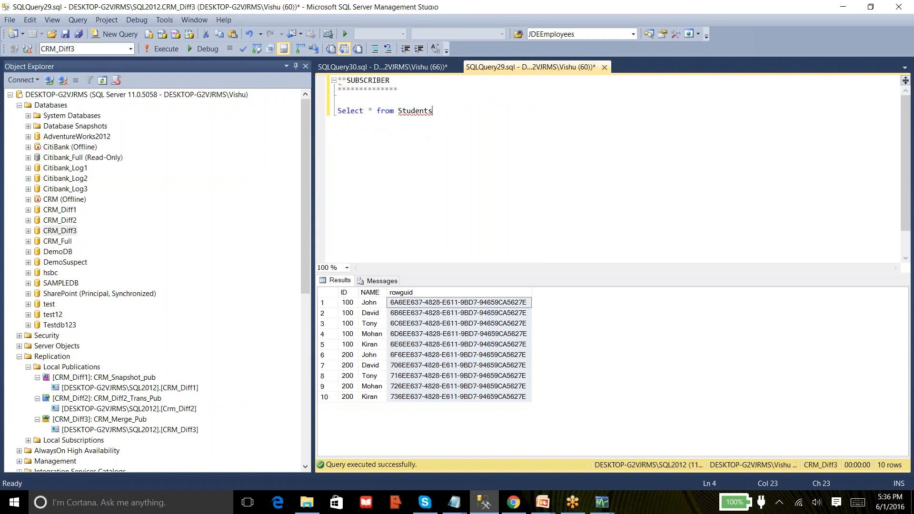
left_click(153, 53)
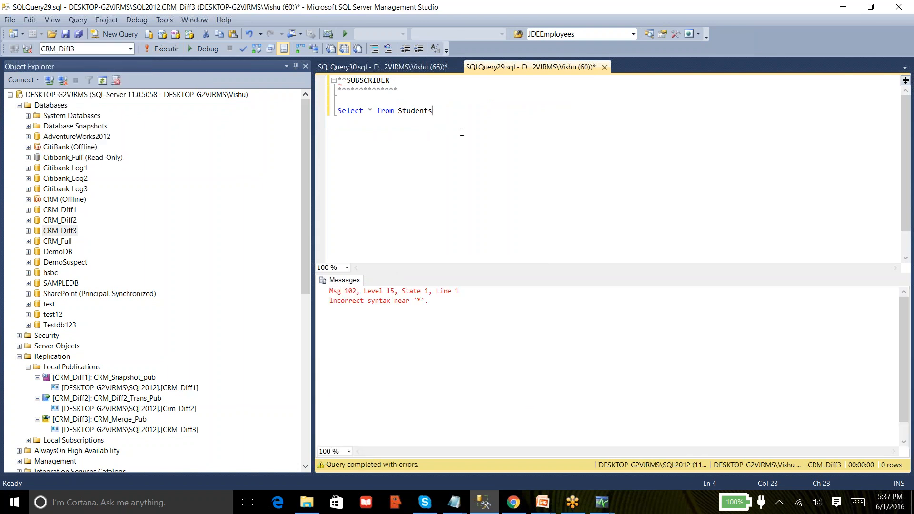
key("Home")
key("shift+End")
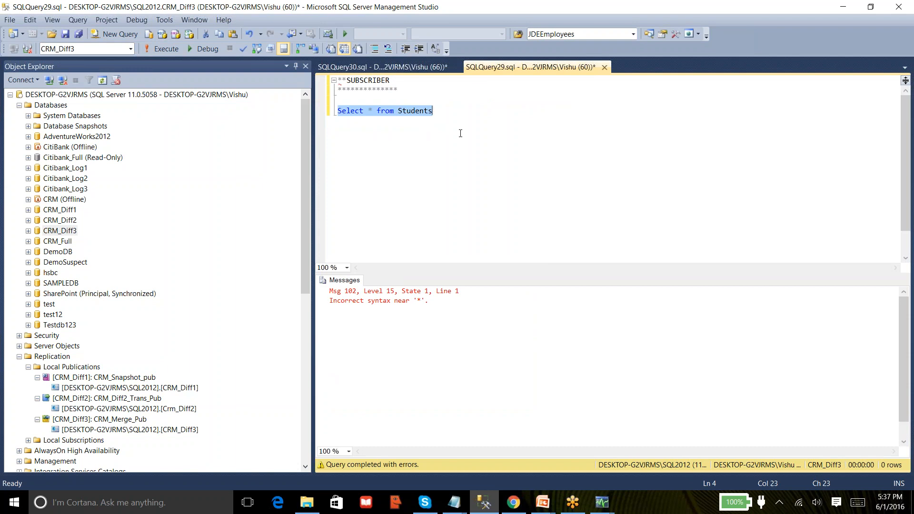
left_click(154, 50)
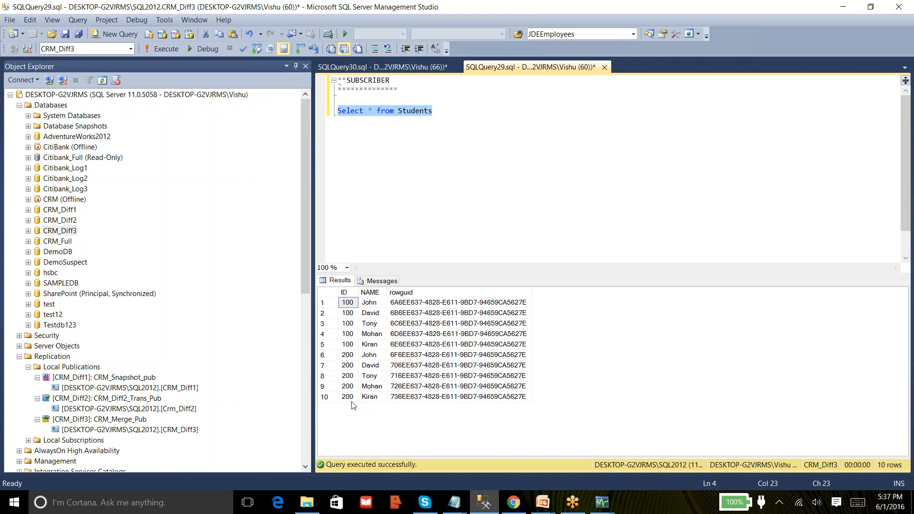
Rerun the subscriber's Students query, check for the row with ID 300, and return to the publisher's SQLQuery30.sql.
left_click(157, 49)
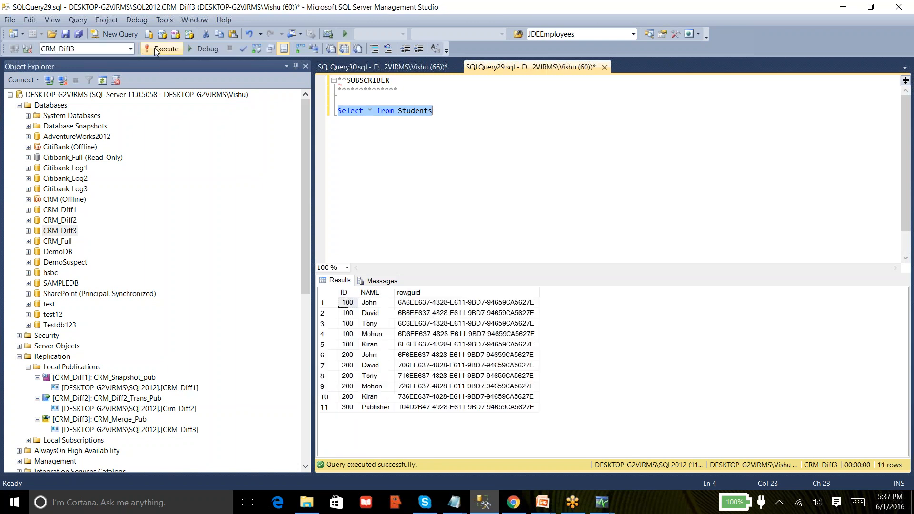
left_click(333, 409)
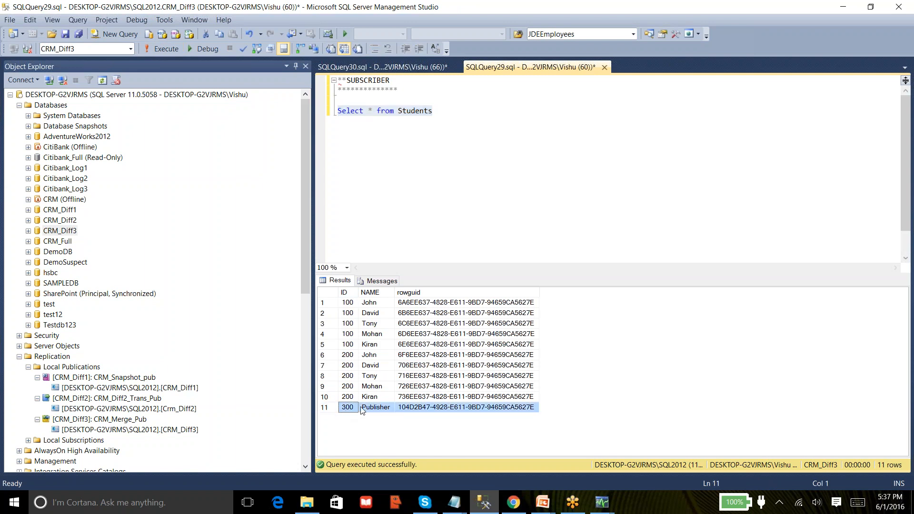
left_click(381, 408)
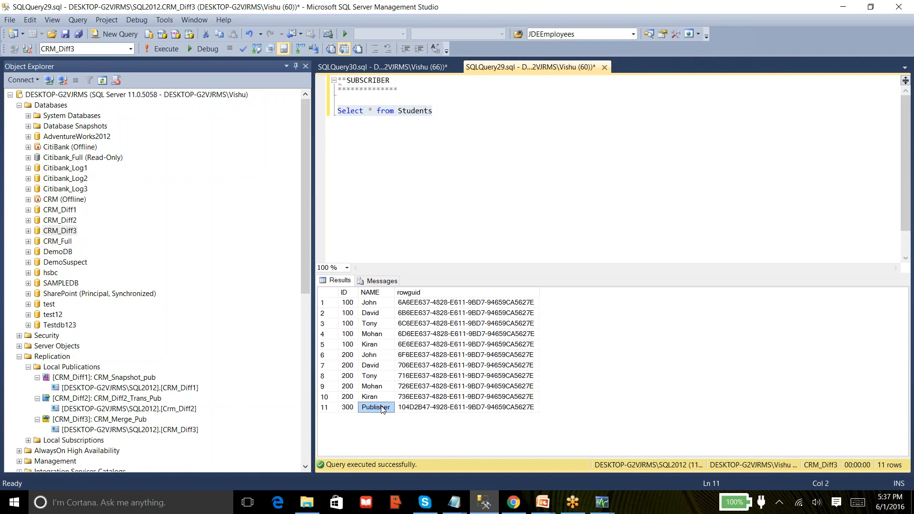
left_click(381, 67)
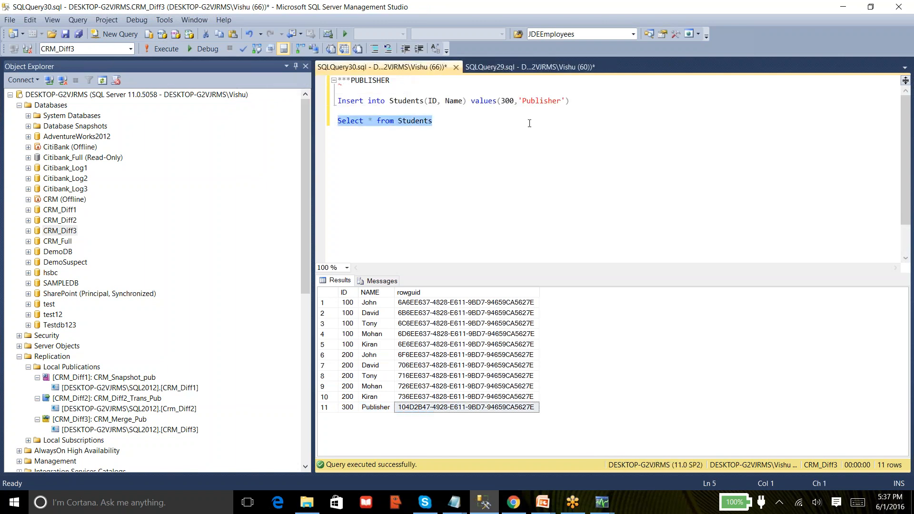
Copy the publisher's Insert into Students statement into SQLQuery29.sql, on a new line below the subscriber's Select statement.
left_click(578, 104)
key("shift+Home")
key("ctrl+c")
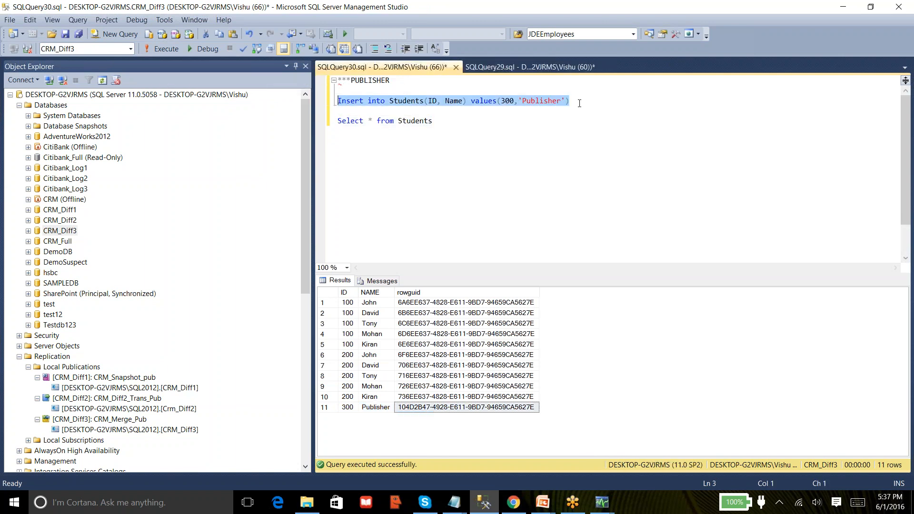
left_click(516, 68)
left_click(499, 169)
key("Return")
key("Return")
key("ctrl+v")
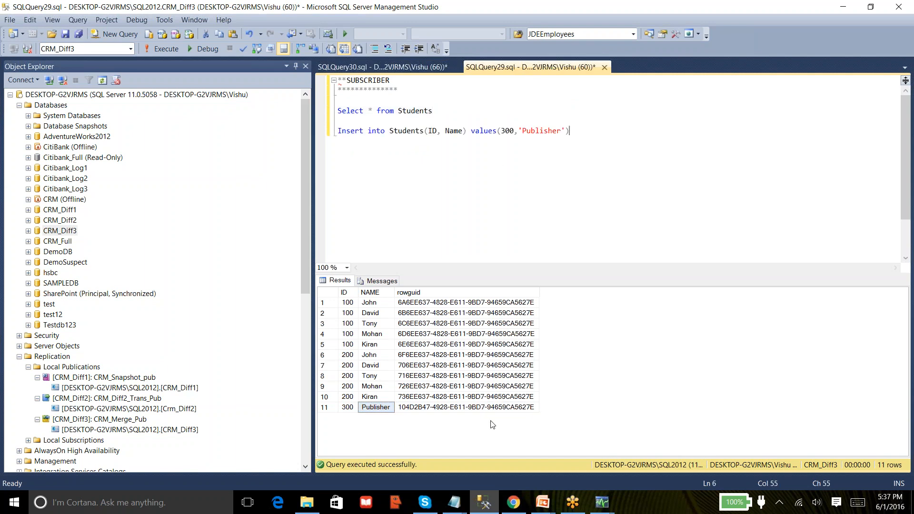
Bring up the CRM_Diff3 subscription's synchronization history from Replication Monitor, turn off Auto Refresh, and select the running Merge Agent session.
mouse_move(602, 508)
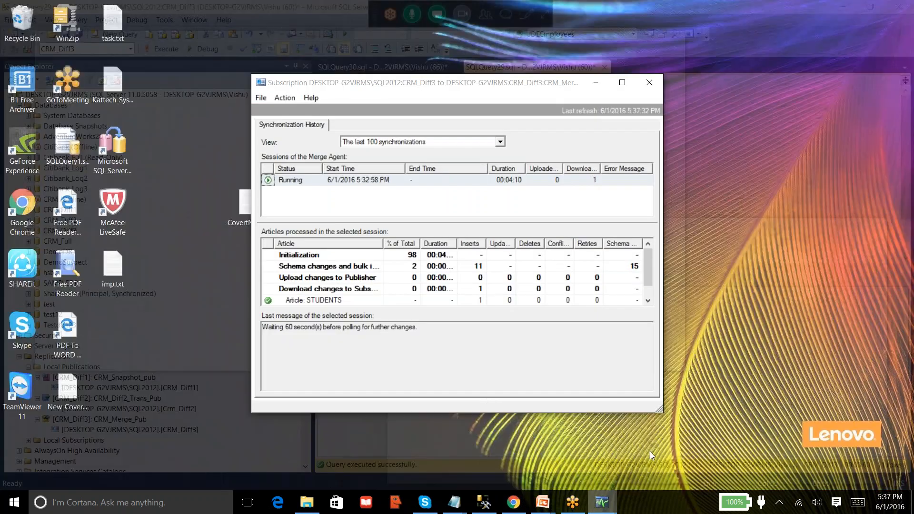
left_click(666, 452)
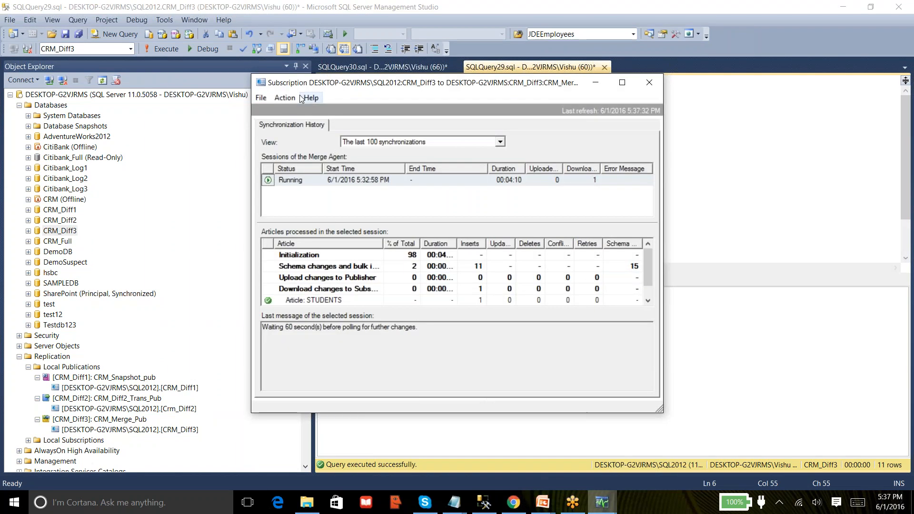
left_click(285, 97)
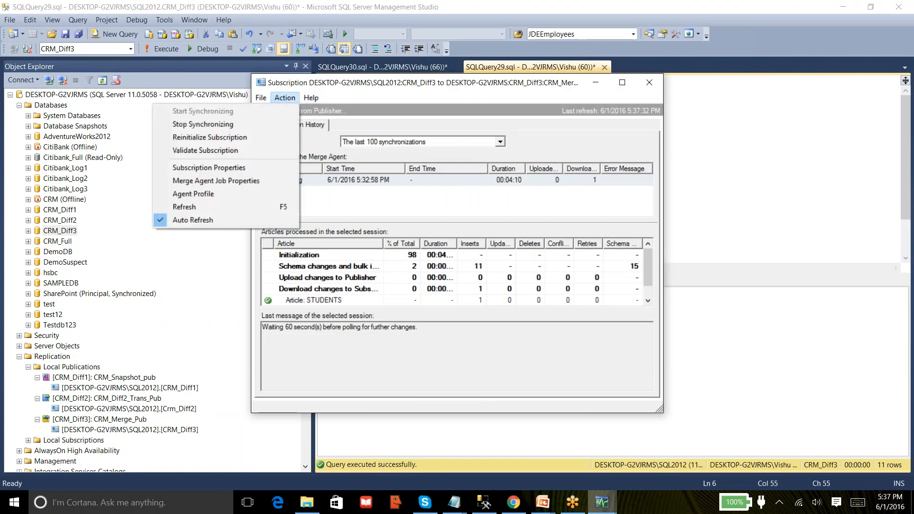
left_click(251, 220)
left_click(314, 181)
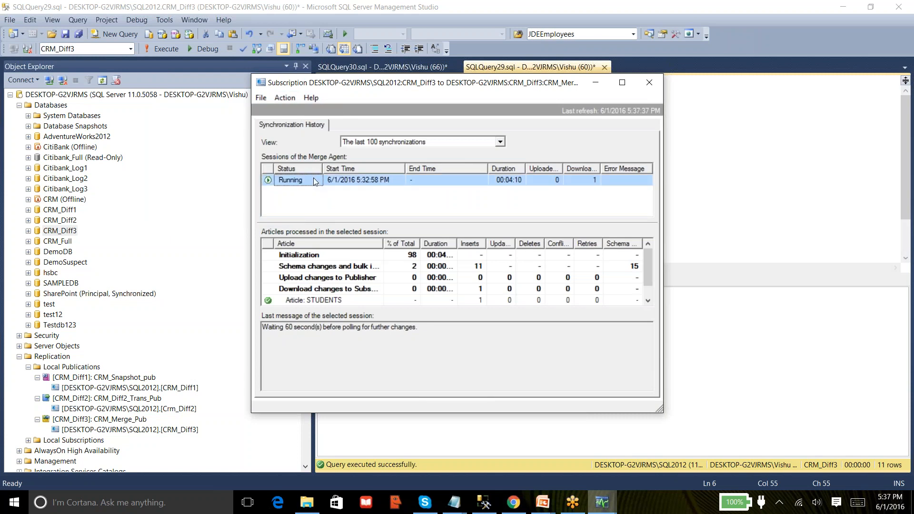
Check the inserts for the STUDENTS article under Download changes to Subscriber in the running session.
left_click(648, 300)
left_click(340, 282)
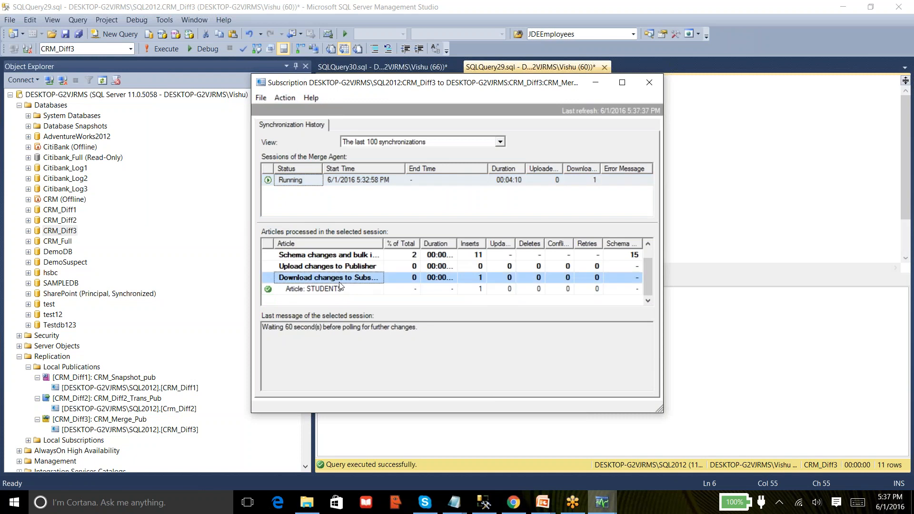
left_click(332, 293)
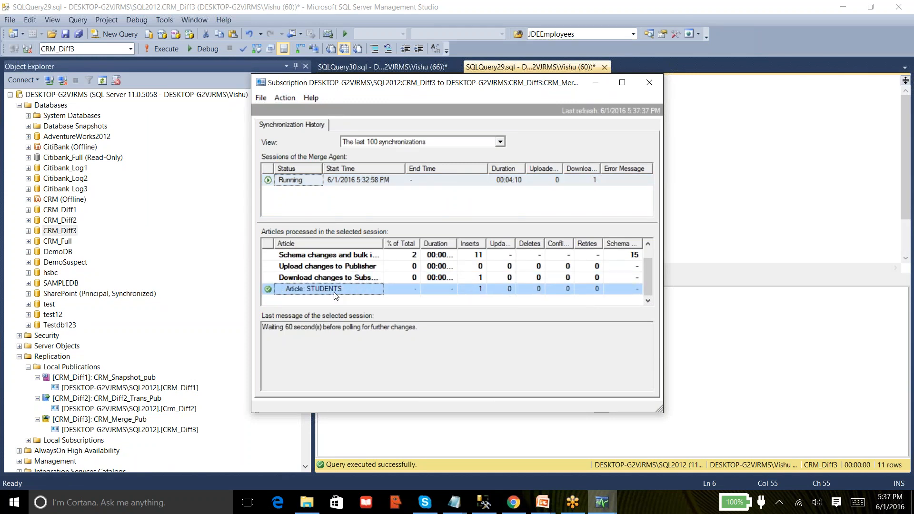
left_click(483, 288)
Widen the Uploaded and Downloaded columns, check the session's downloaded changes, and return to the subscriber's SQLQuery29.sql.
left_click(590, 167)
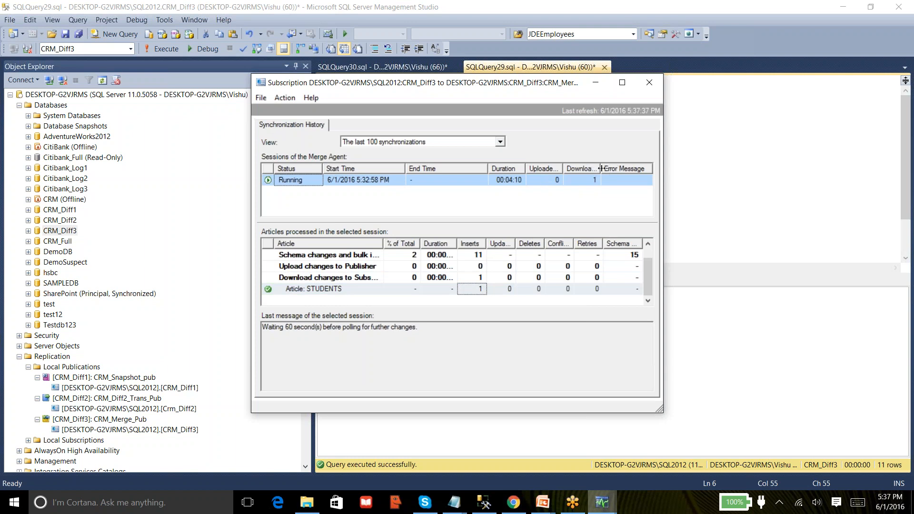
left_click_drag(601, 169, 612, 171)
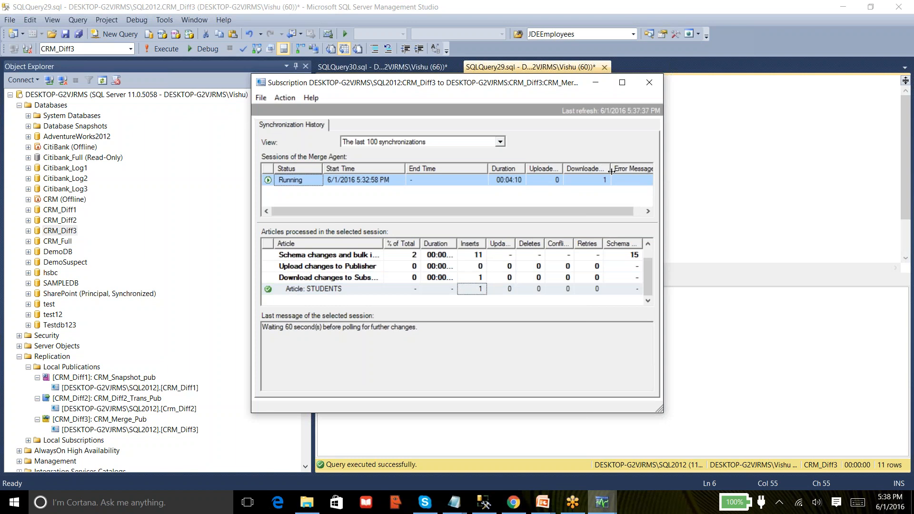
left_click_drag(611, 171, 614, 171)
left_click_drag(562, 169, 570, 170)
left_click(594, 177)
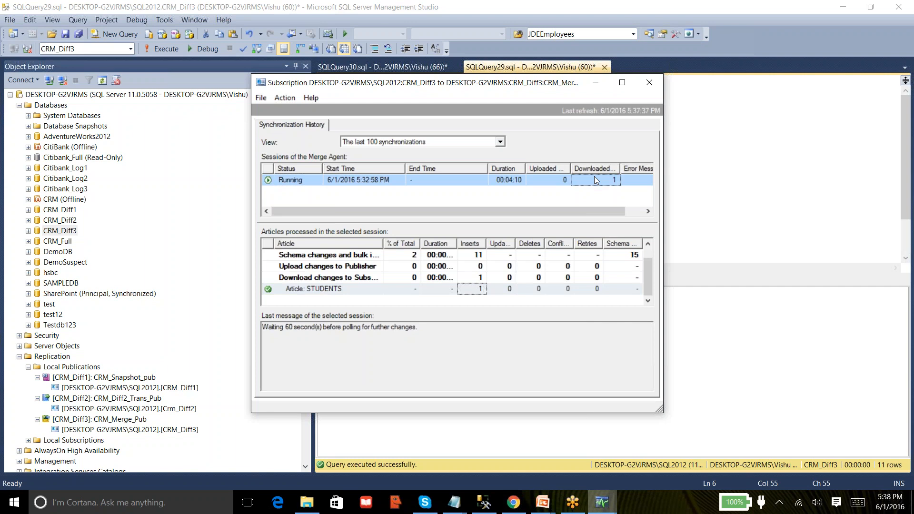
left_click(799, 114)
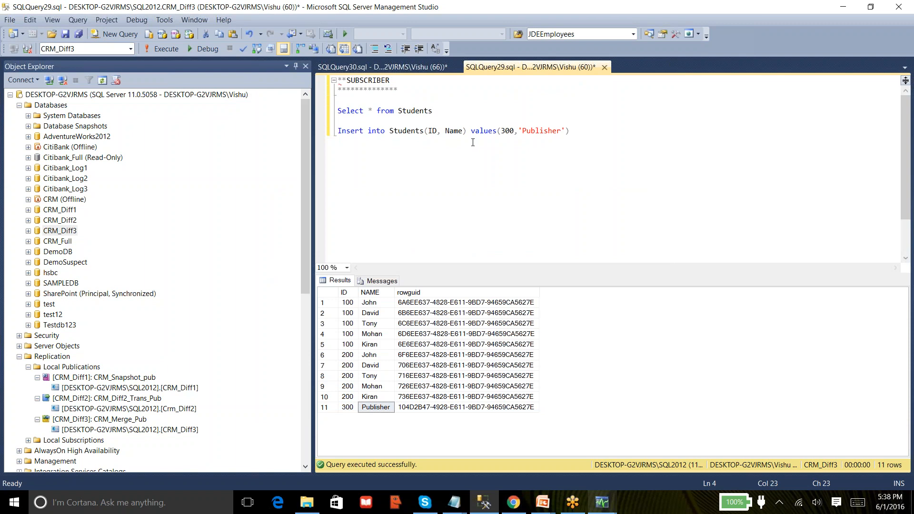
Change the copied insert statement's values to ID 400 and name 'Subscriber'.
left_click(505, 131)
key("BackSpace")
type("4")
key("Delete")
key("Delete")
key("Delete")
key("Delete")
key("Delete")
key("Delete")
key("Delete")
key("Delete")
type("Subscriber")
Execute only the subscriber's Insert into Students statement.
key("Home")
key("shift+End")
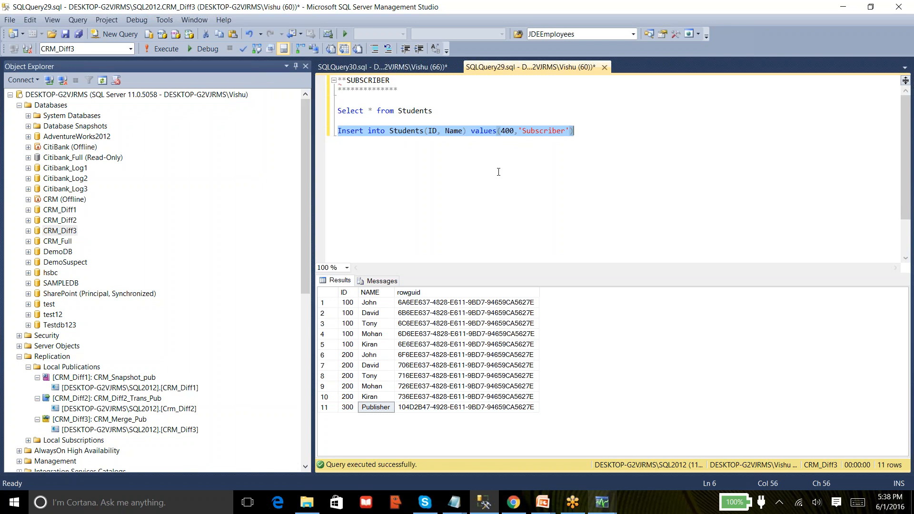
left_click(173, 50)
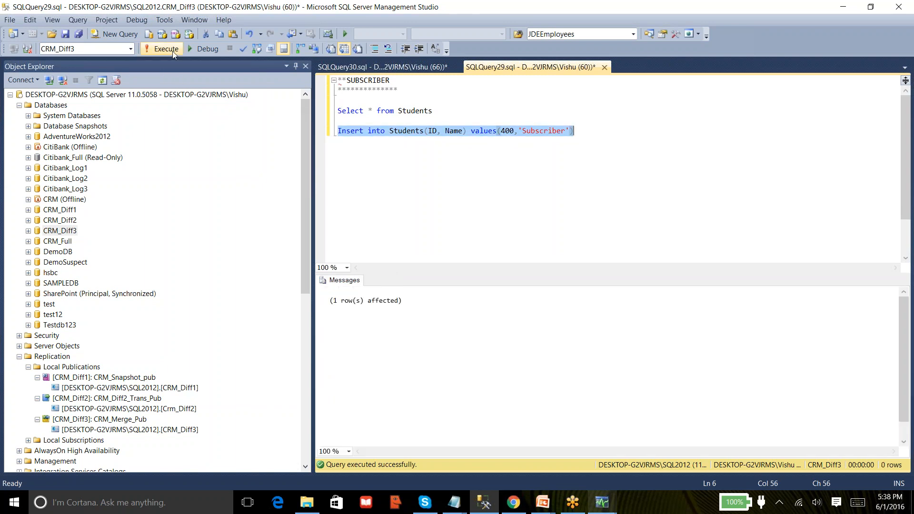
Execute only the subscriber's Select * from Students and check the new Subscriber row with ID 400.
left_click(450, 113)
key("Home")
key("shift+End")
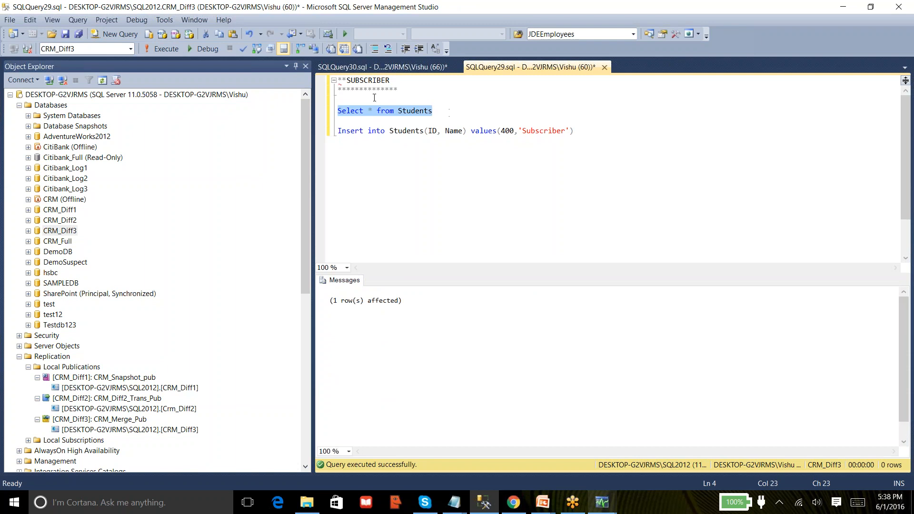
left_click(170, 48)
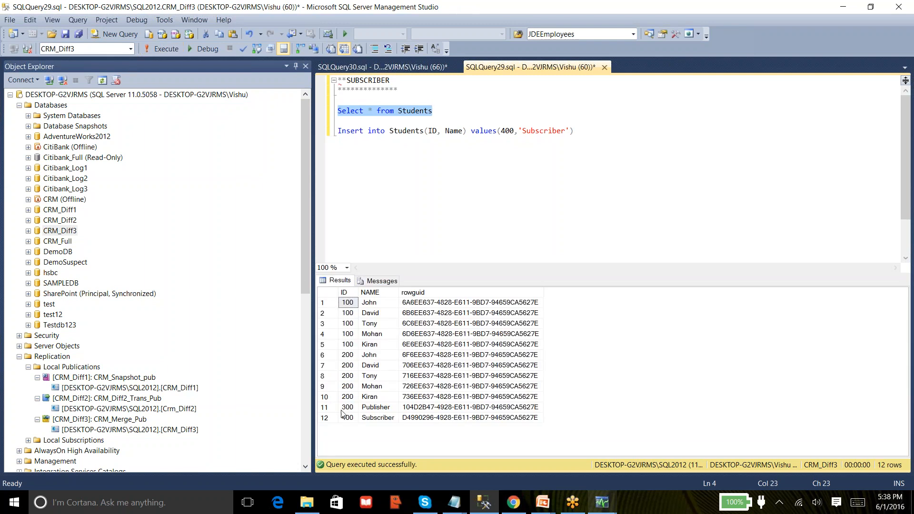
left_click(379, 418)
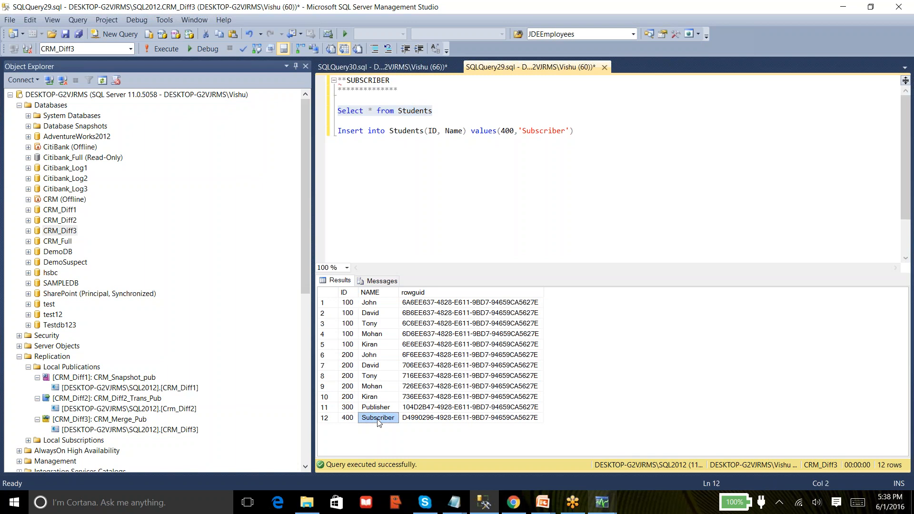
Return to the publisher's SQLQuery30.sql and rerun only Select * from Students to look for the row with ID 400.
left_click(402, 67)
left_click(441, 123)
key("Home")
key("shift+End")
left_click_drag(446, 123, 337, 81)
left_click(467, 151)
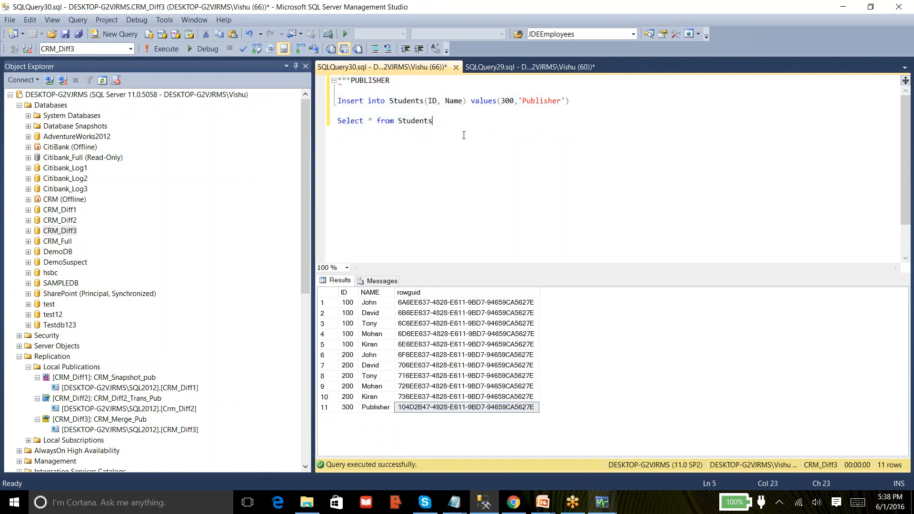
key("Home")
key("shift+End")
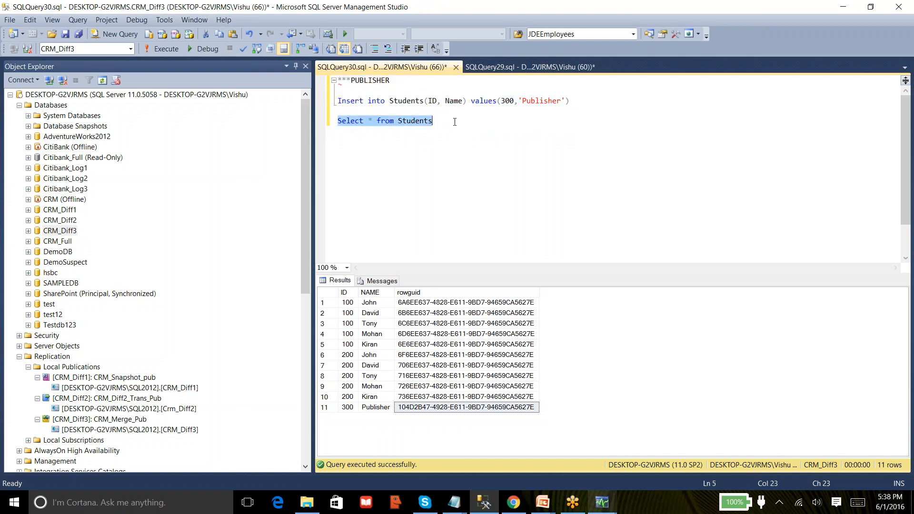
left_click(164, 53)
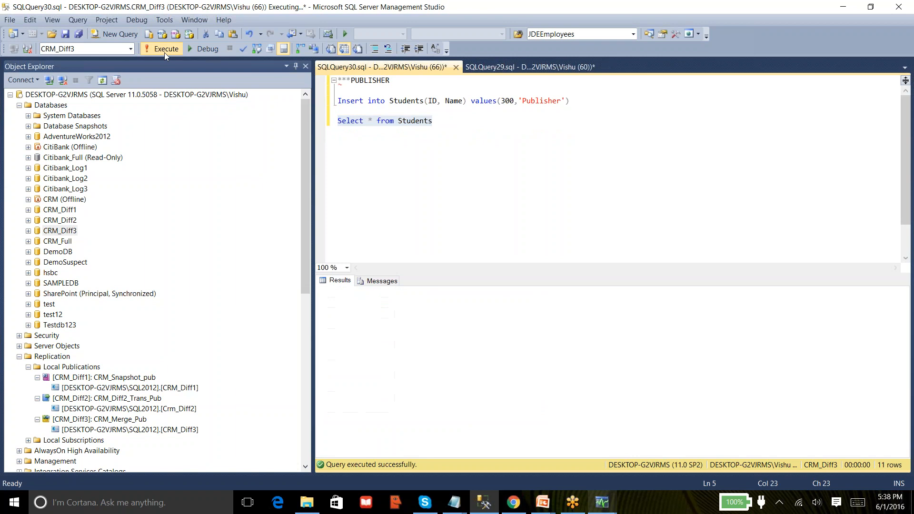
left_click(165, 53)
left_click(164, 52)
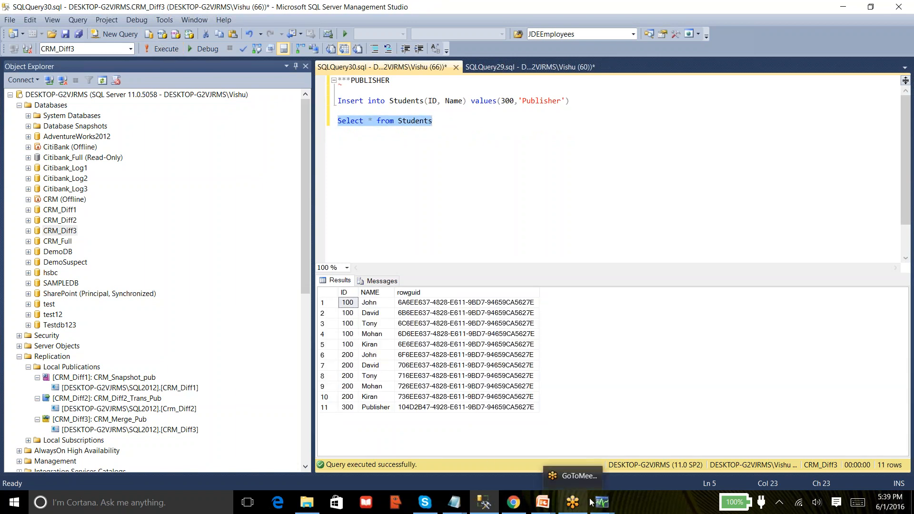
Reopen the CRM_Diff3 subscription's synchronization history and turn on Auto Refresh.
left_click(607, 511)
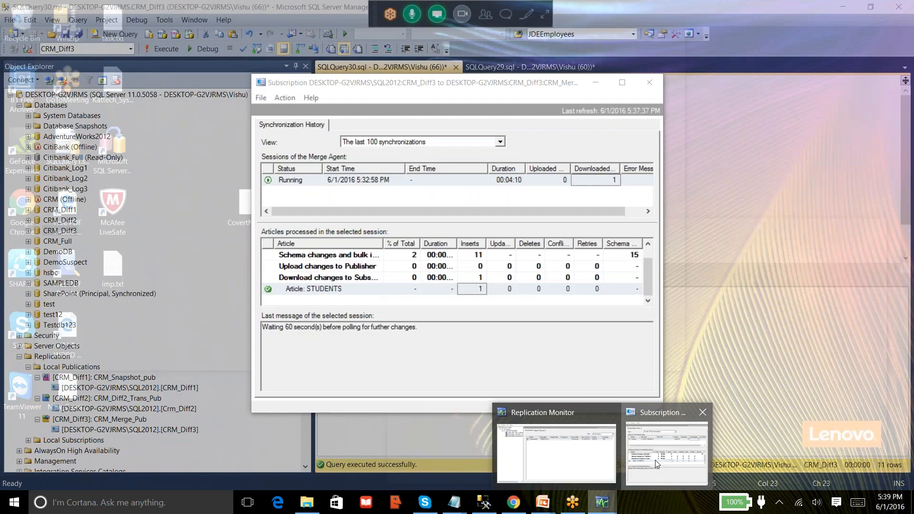
left_click(655, 459)
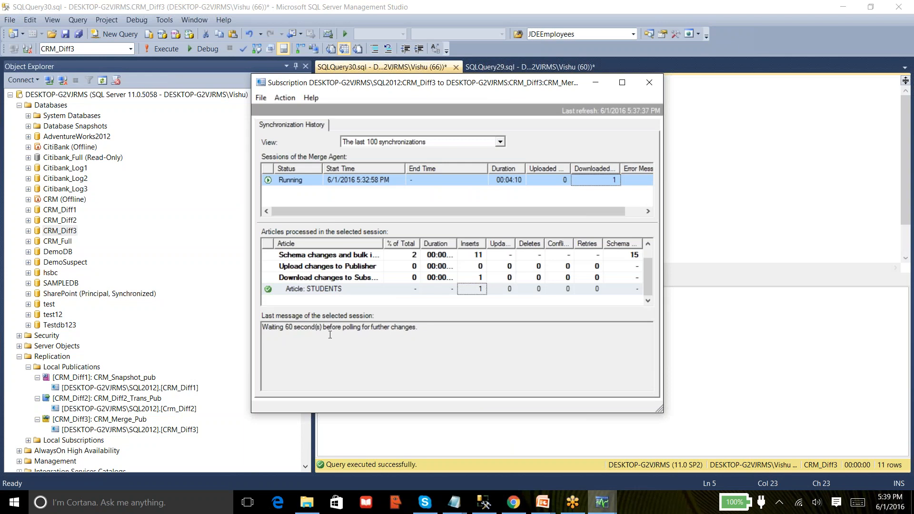
left_click(286, 97)
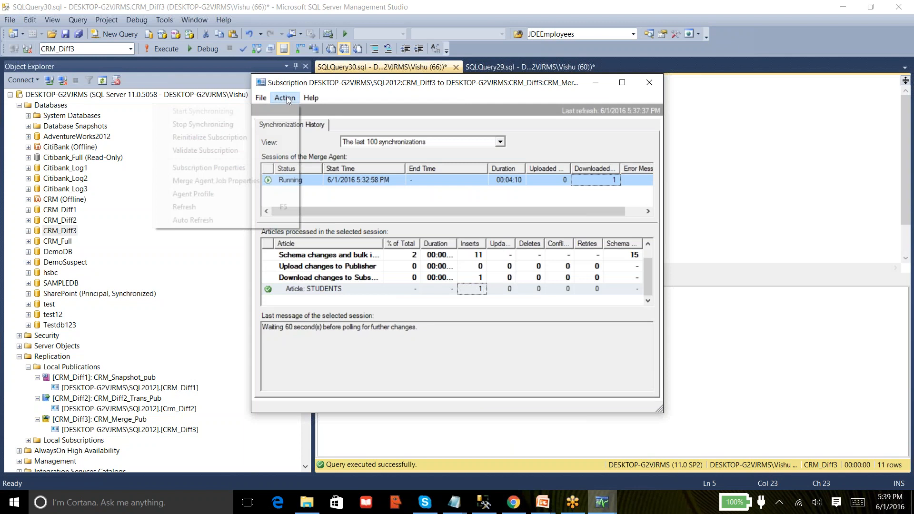
left_click(218, 220)
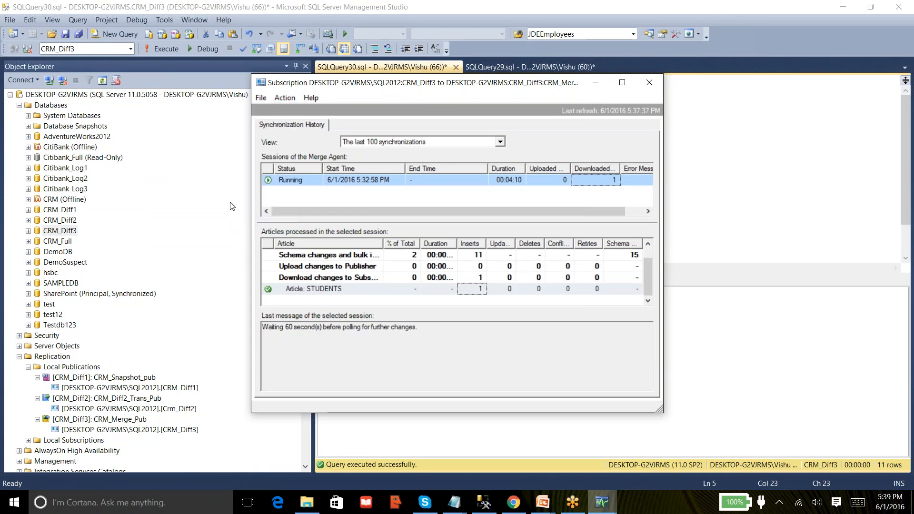
left_click(293, 98)
left_click(406, 327)
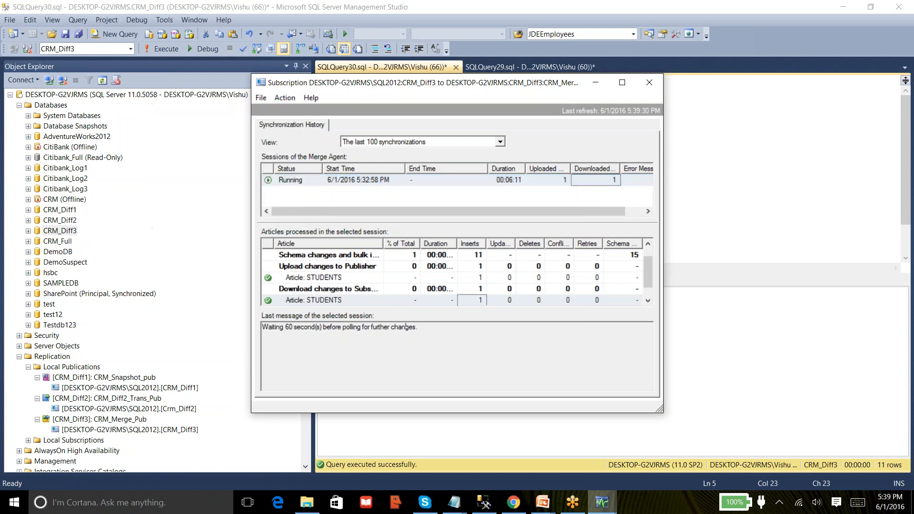
Check the STUDENTS inserts under Upload changes to Publisher and the session's uploaded changes, then return to SQLQuery30.sql.
left_click(361, 298)
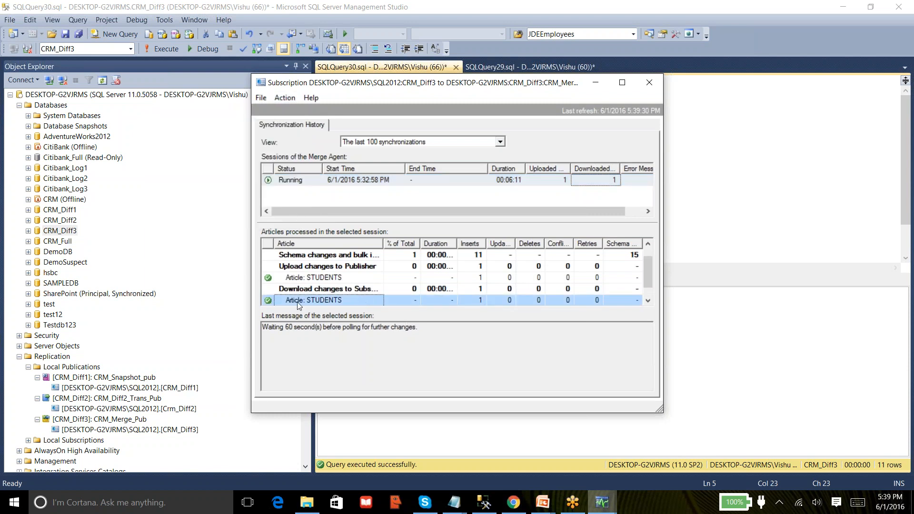
left_click(317, 279)
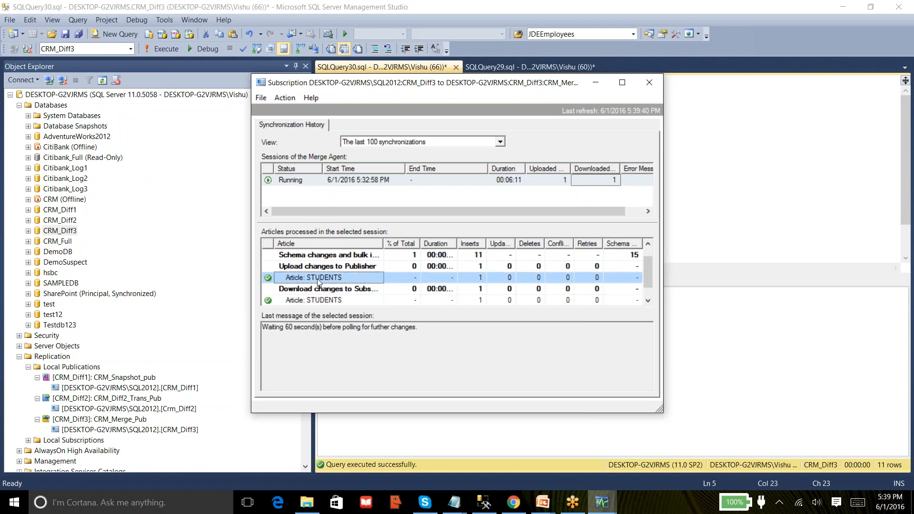
left_click(482, 278)
left_click(553, 180)
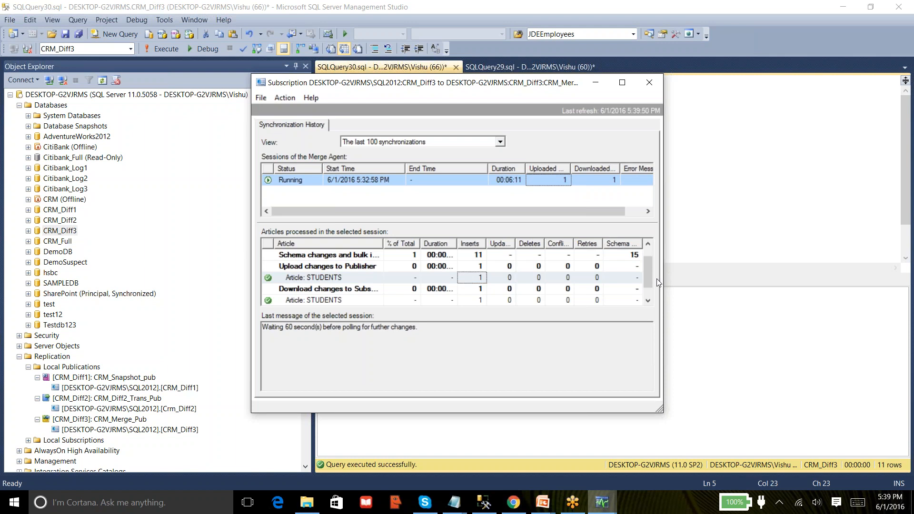
left_click(710, 220)
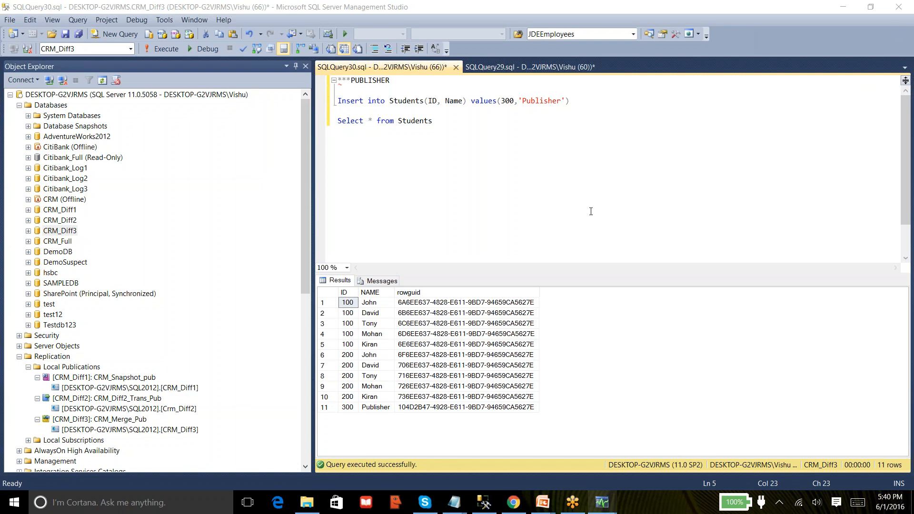
left_click(524, 190)
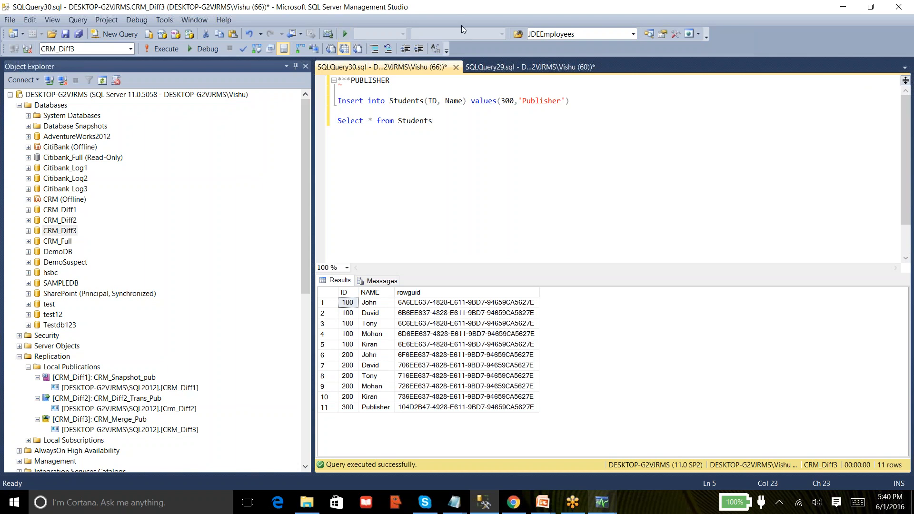
left_click(503, 12)
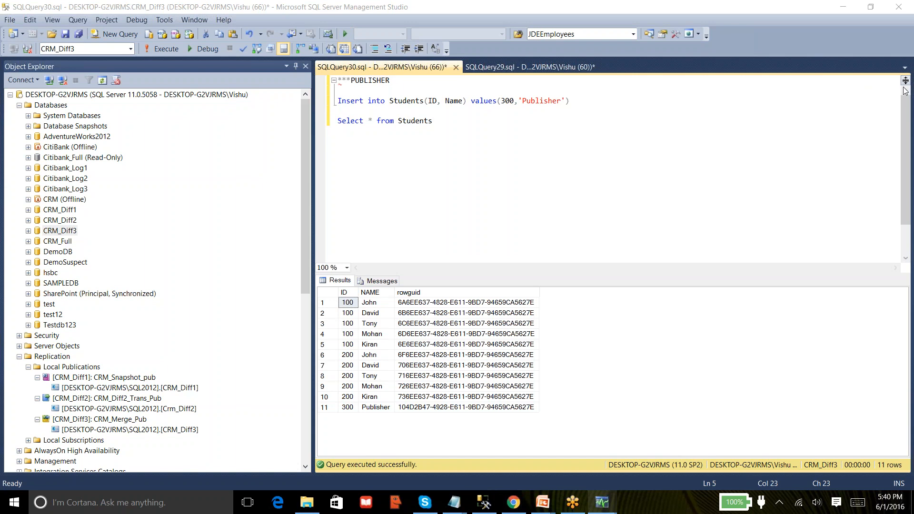
View the replication conflicts of the CRM_Merge_Pub publication and dismiss the conflict viewer's message.
mouse_move(117, 437)
right_click(108, 421)
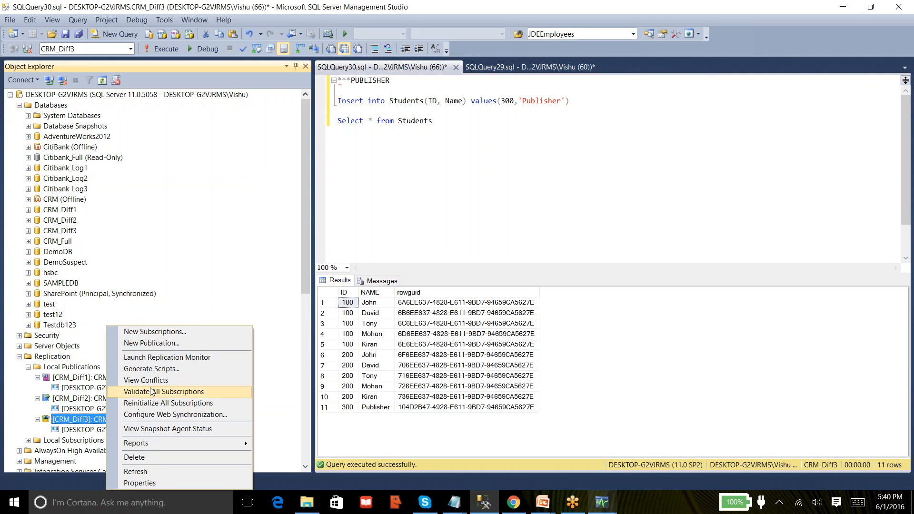
left_click(166, 380)
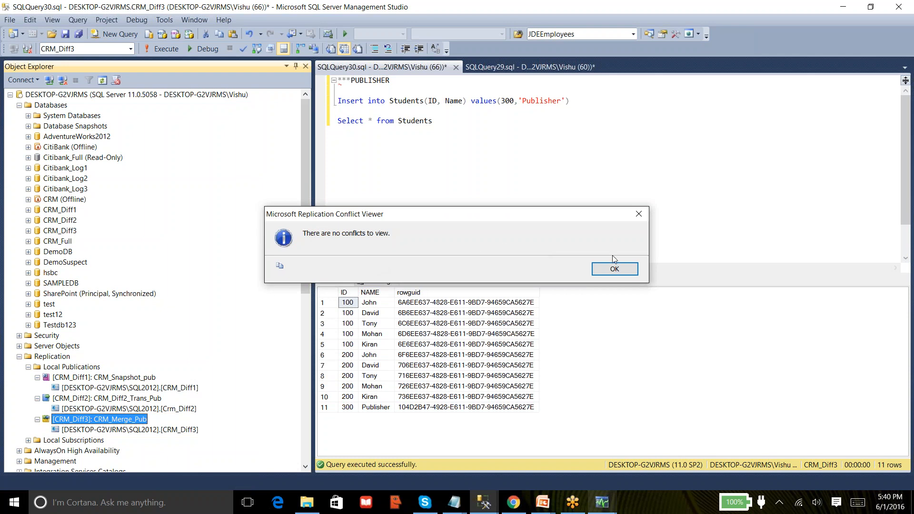
left_click(615, 269)
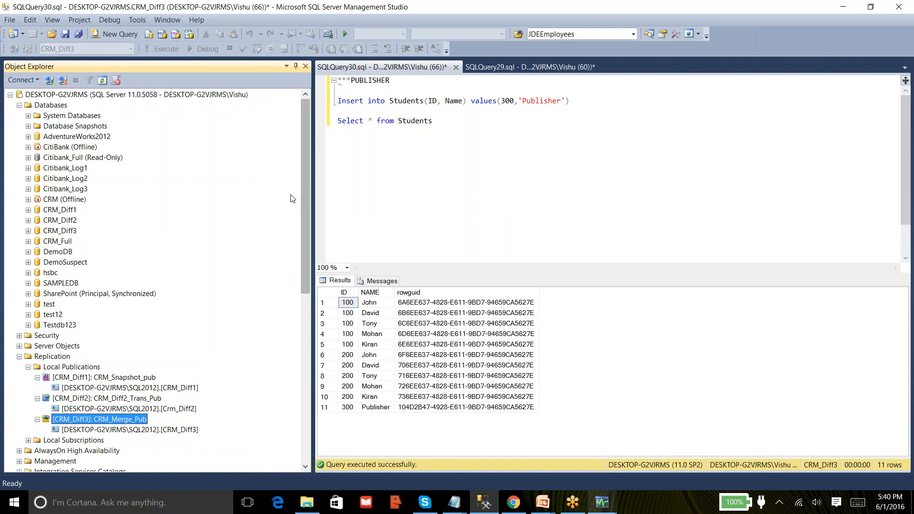
Widen the query area and start the statement Delete from Students where id= below the select query in the publisher's SQLQuery30.sql.
left_click_drag(314, 178, 245, 178)
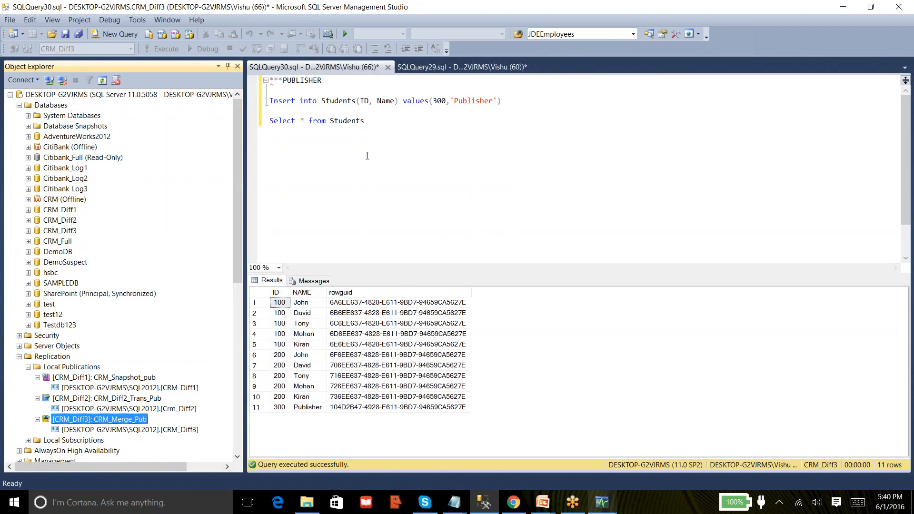
left_click(426, 125)
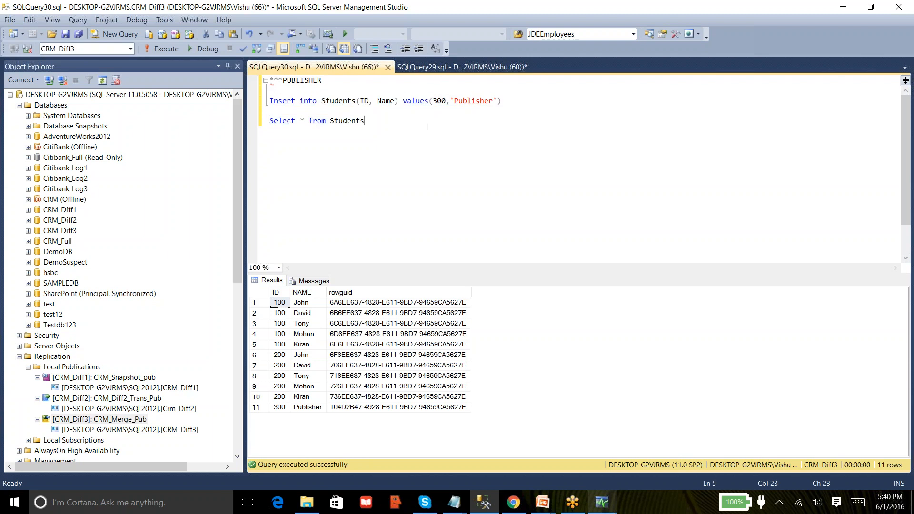
left_click(457, 65)
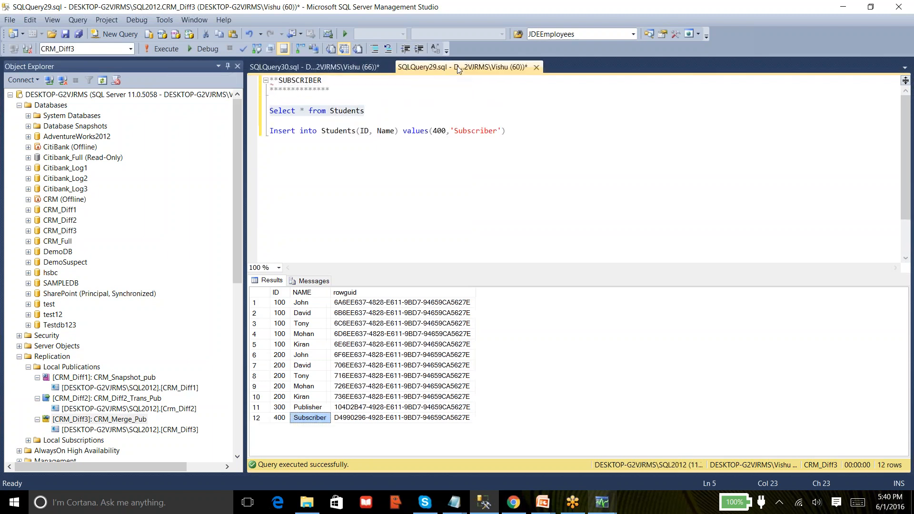
left_click(524, 162)
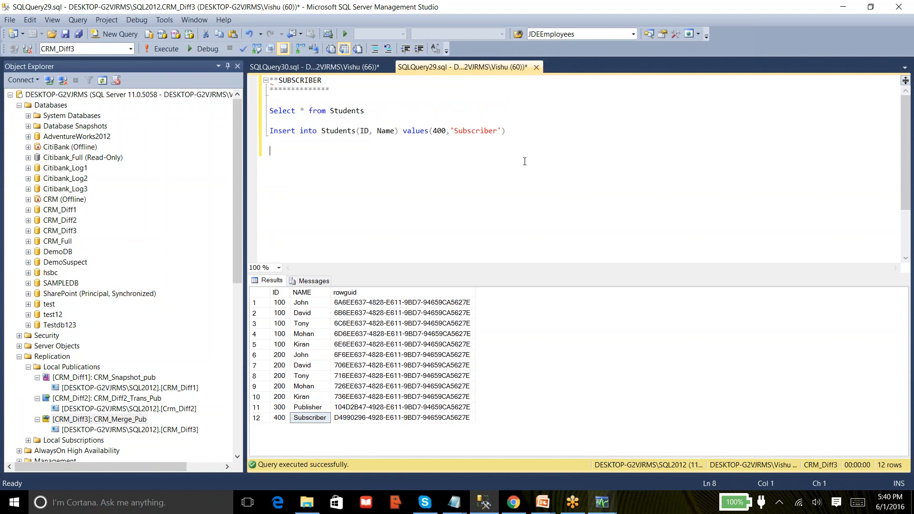
left_click(345, 67)
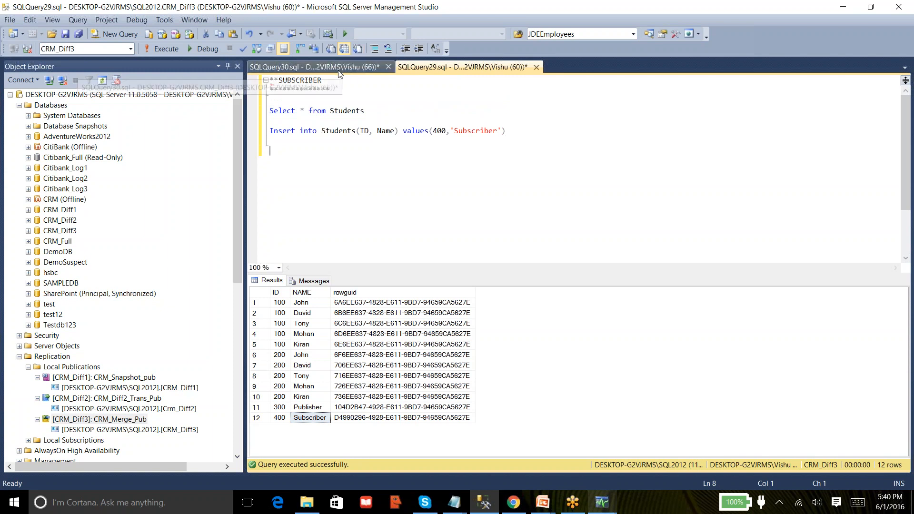
key("Return")
key("Return")
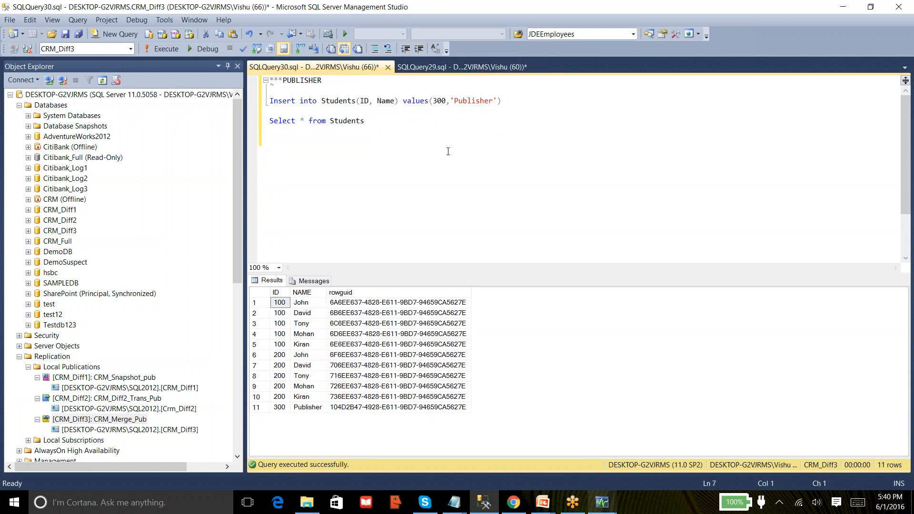
type("Delete fr")
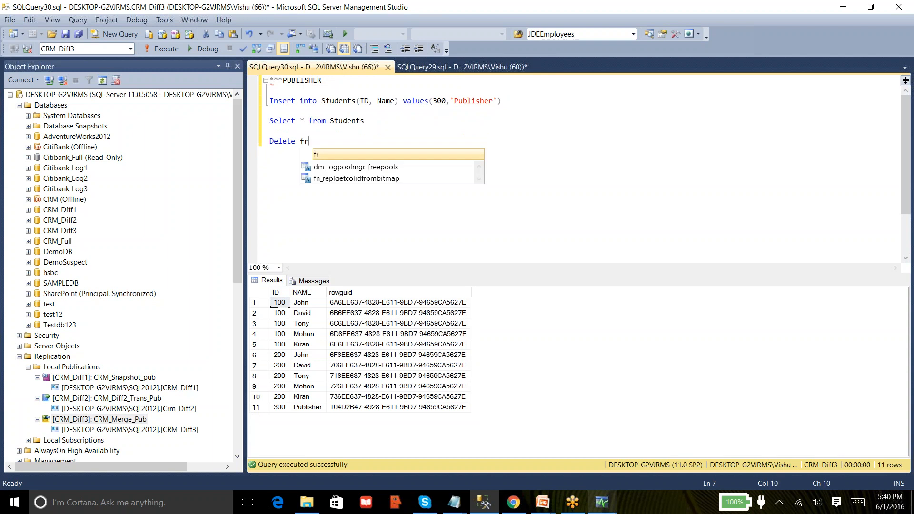
type("om Studen")
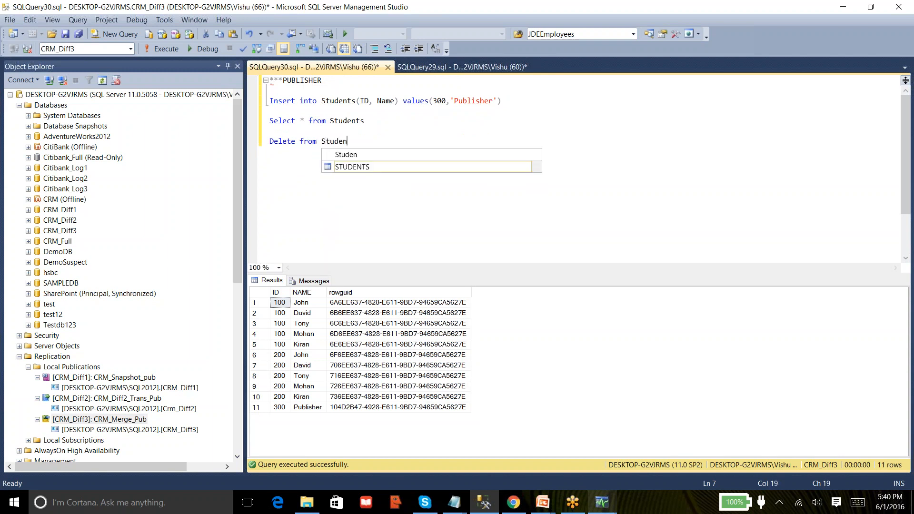
type("ts where ")
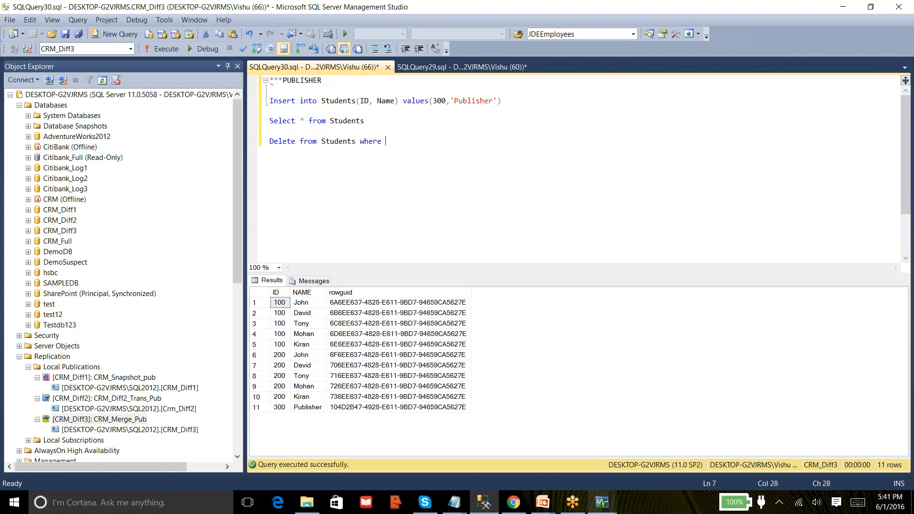
type("id=")
Rerun only Select * from Students at the publisher and complete the delete statement's condition as id=300.
key("Up")
key("Up")
key("shift+Home")
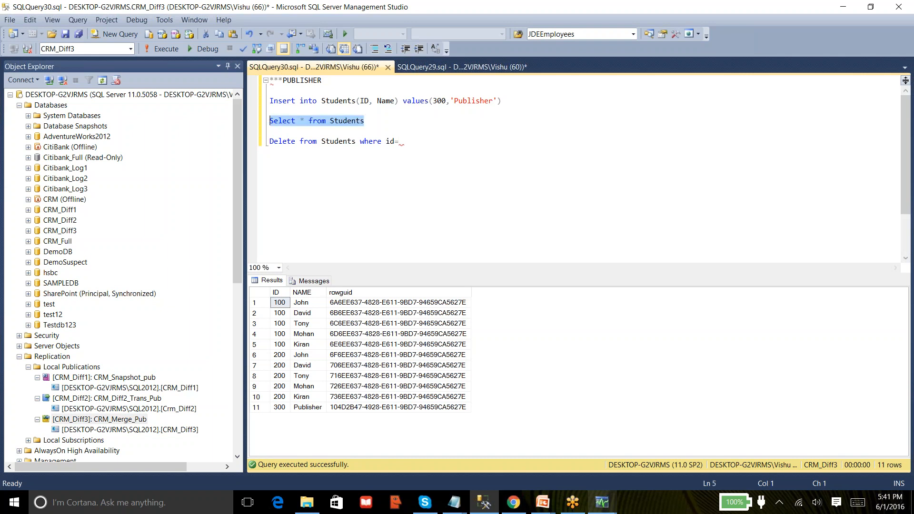
left_click(158, 48)
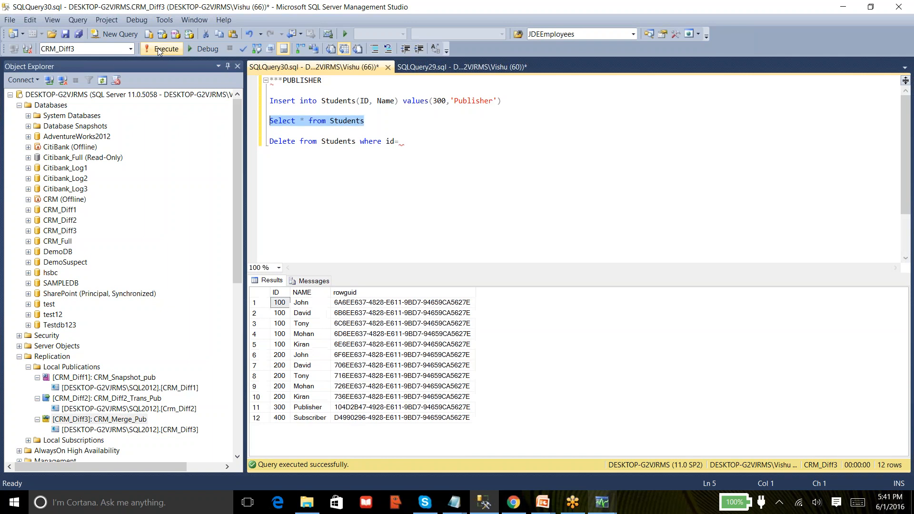
left_click(410, 148)
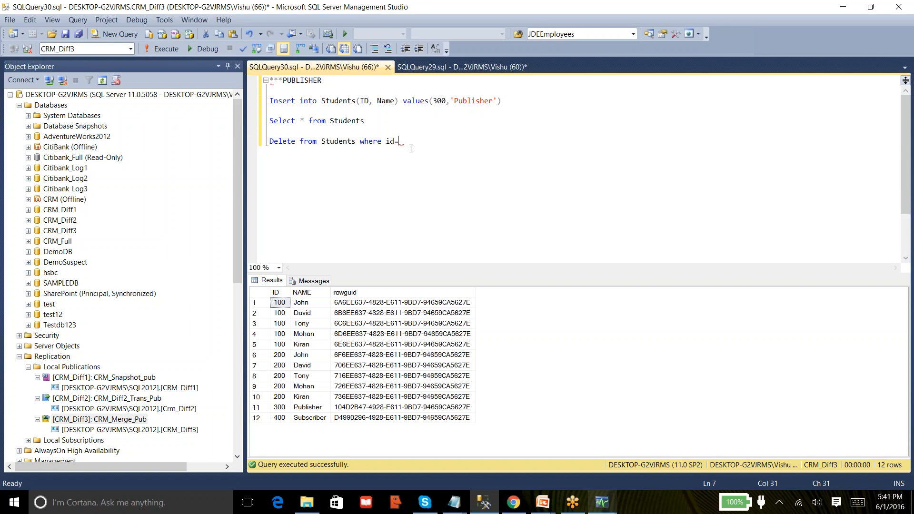
type("00")
In the subscriber's SQLQuery29.sql, write an Update students statement that sets Name='New_Publisher' where ID=300.
left_click(436, 69)
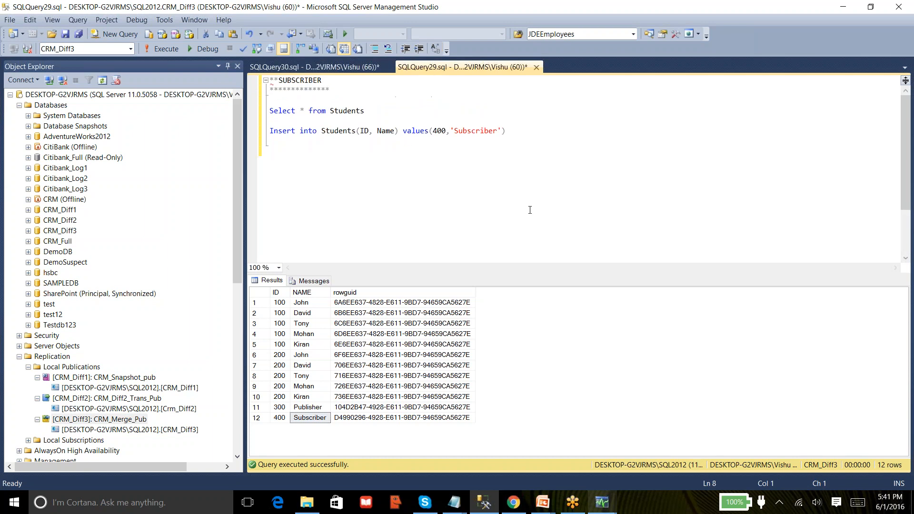
type("Update students")
key("Return")
type("Set ")
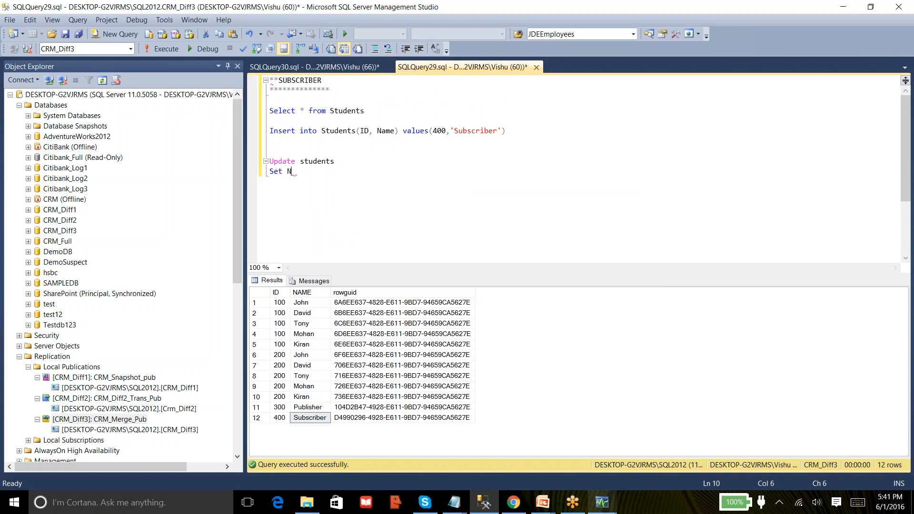
type("Name=''")
key("Left")
type("New_Publisher")
key("Right")
key("Return")
type("Where ID")
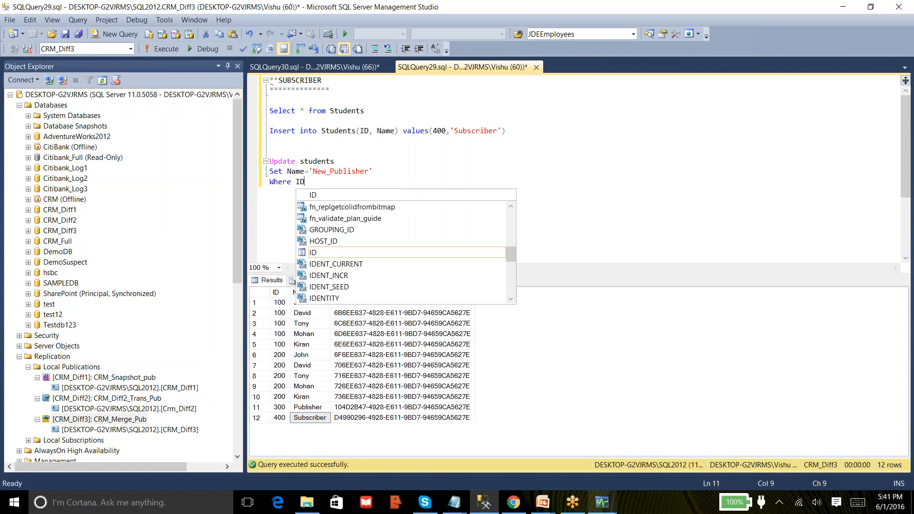
type("=300")
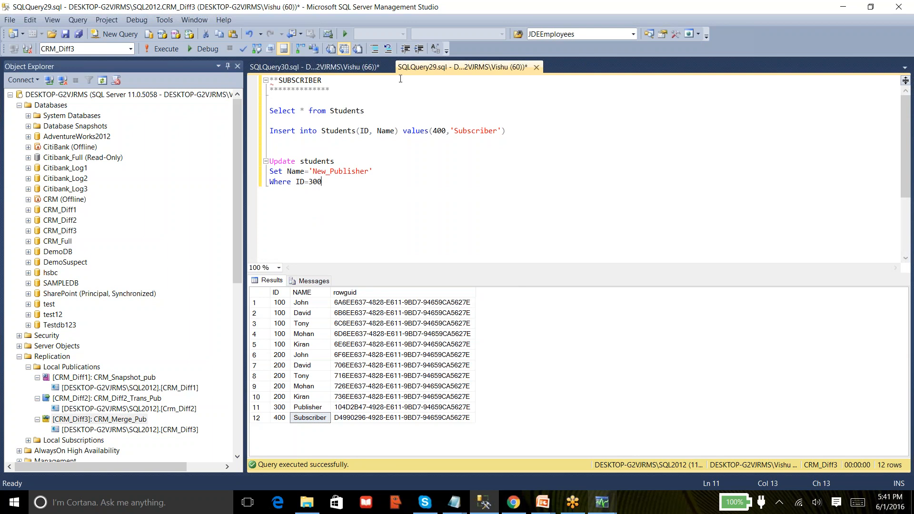
Compare the row with ID 300 in the publisher's and the subscriber's query results.
left_click(370, 70)
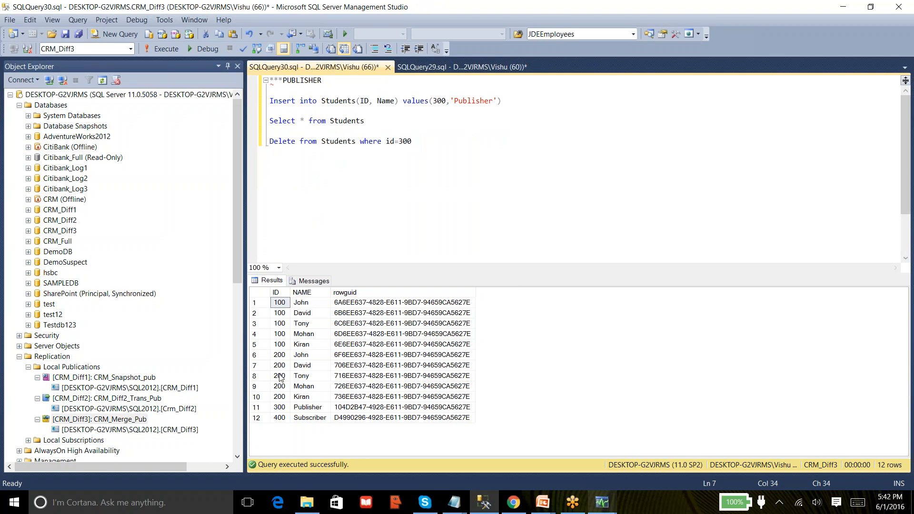
left_click(256, 407)
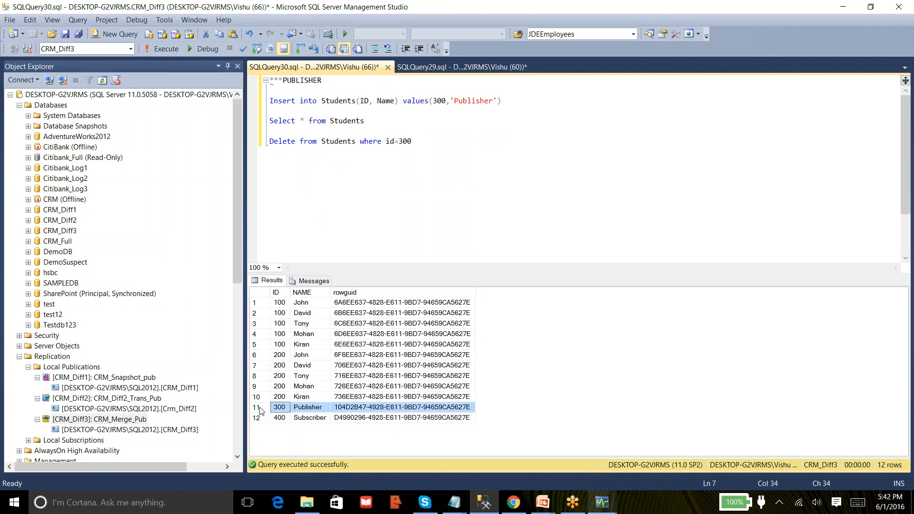
left_click(452, 68)
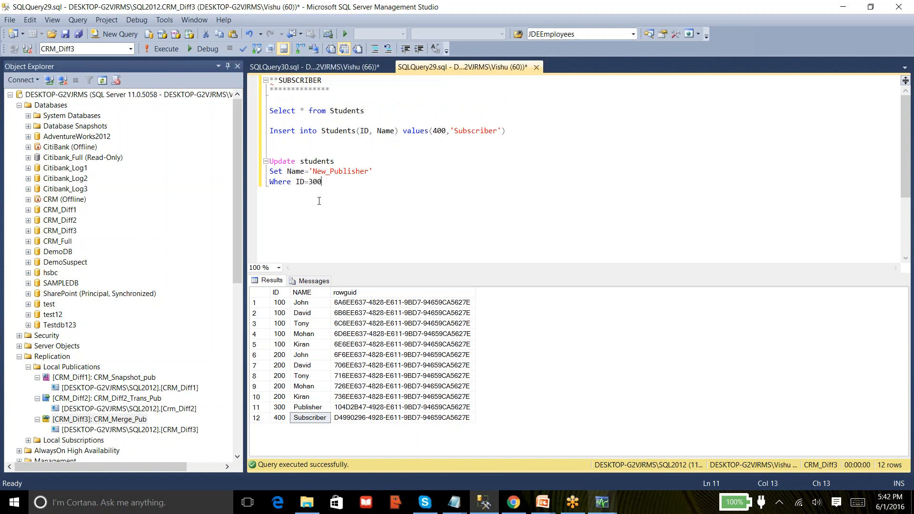
left_click(256, 407)
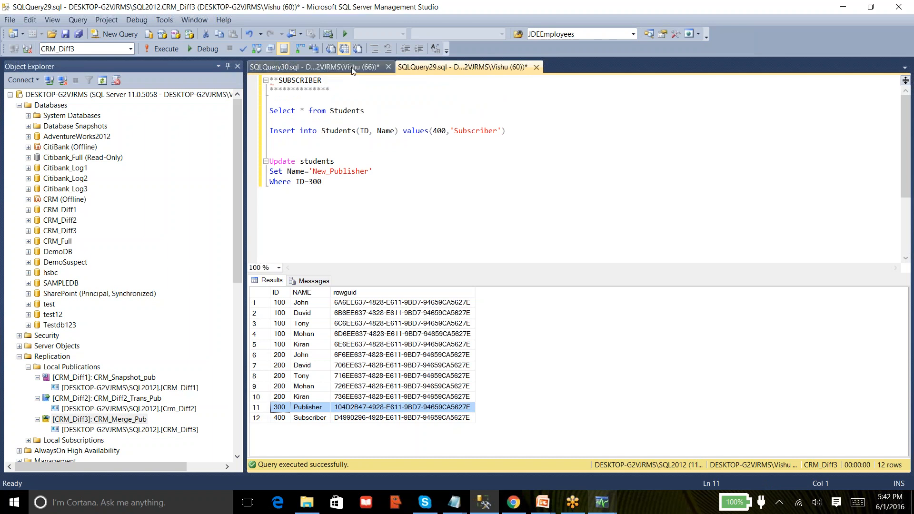
In SQLQuery30.sql, insert WAITFOR DELAY '00:00:05' followed by GO above the delete statement.
left_click(315, 67)
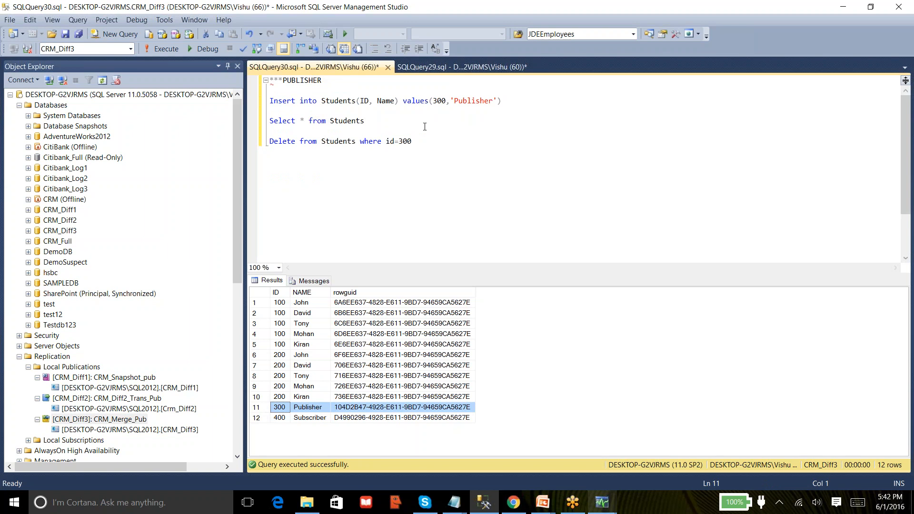
left_click(399, 128)
key("Return")
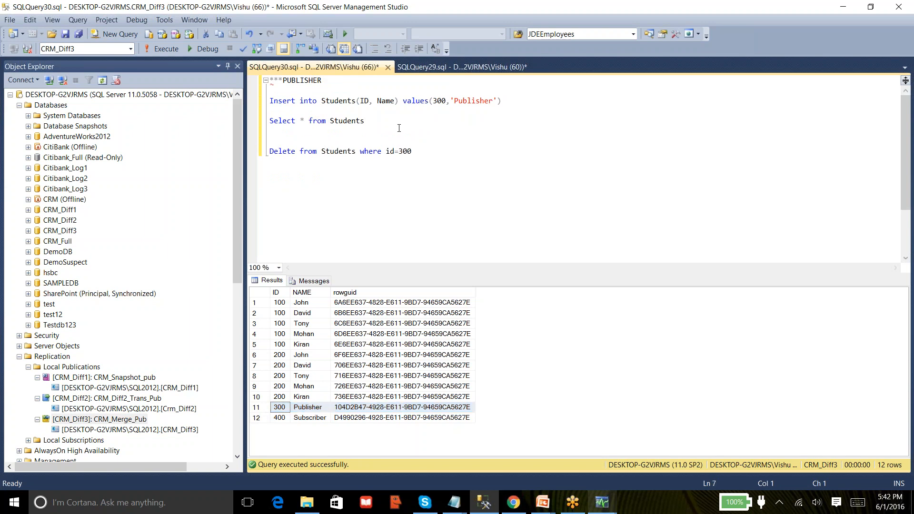
type("WAITFOR DELAY ")
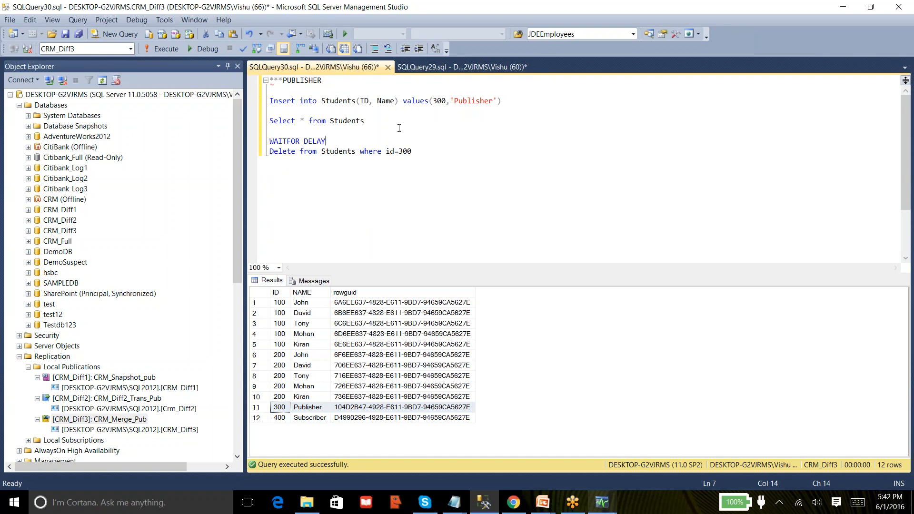
type("''")
key("Left")
type("00:00:05")
key("Right")
key("Return")
type("GO")
Execute only the WAITFOR DELAY, GO and Delete from Students lines at the publisher.
key("Up")
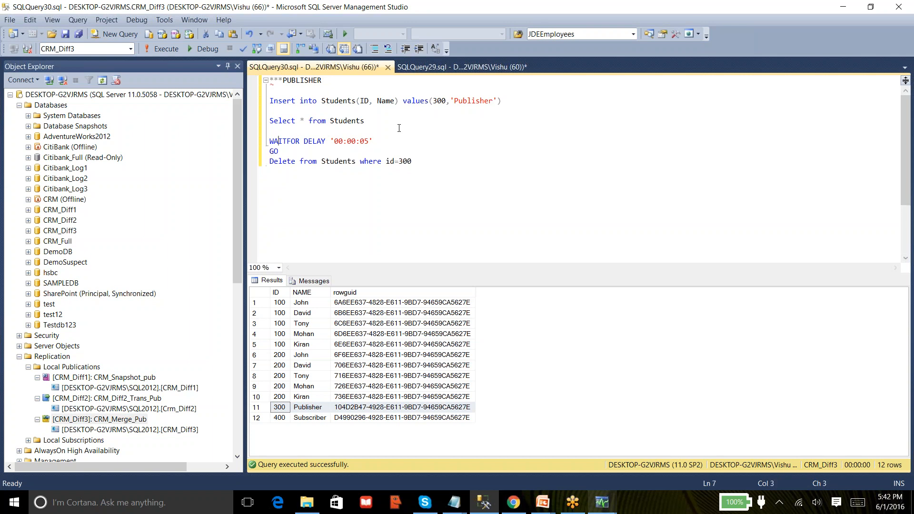
key("Home")
key("shift+Down")
key("shift+Down")
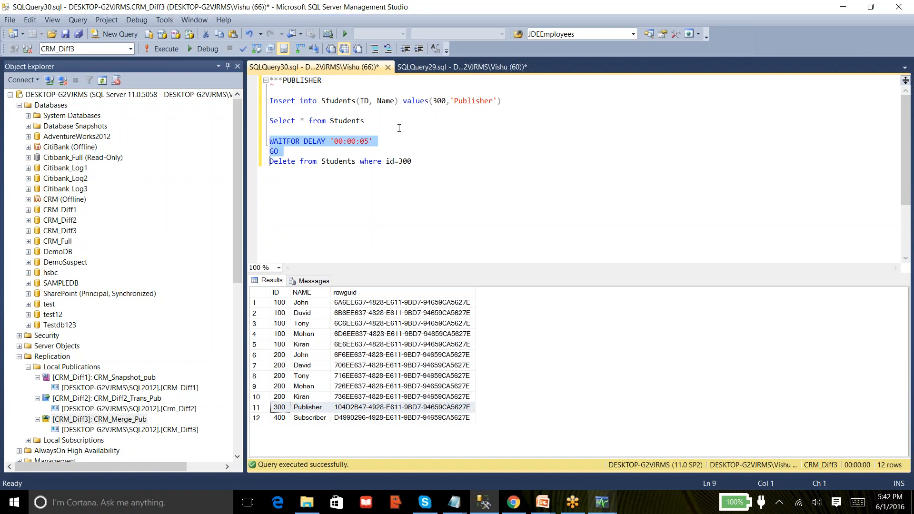
key("shift+End")
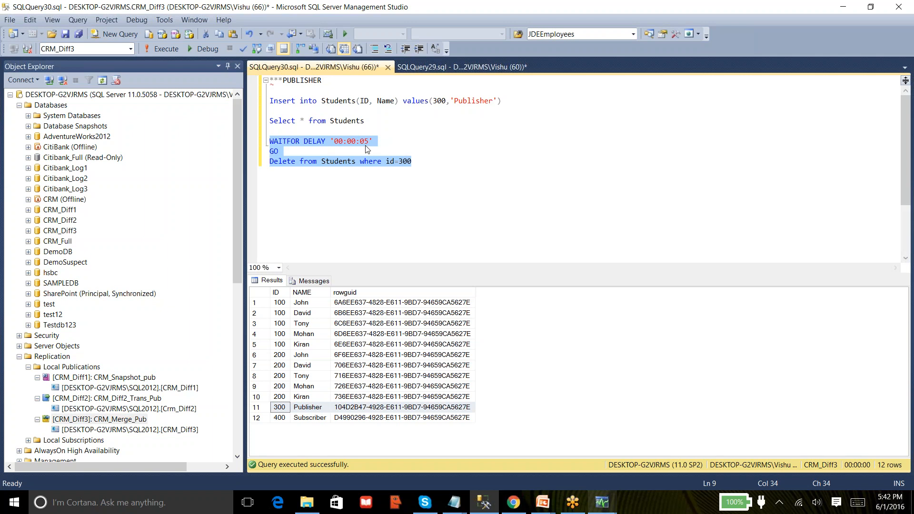
left_click(165, 48)
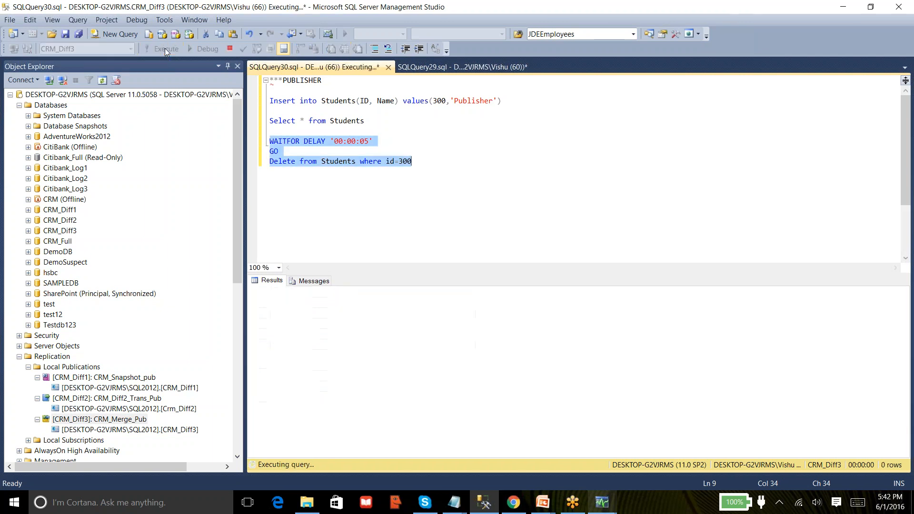
While the publisher's delayed delete is running, execute only the Update students statement in the subscriber's SQLQuery29.sql.
left_click(445, 66)
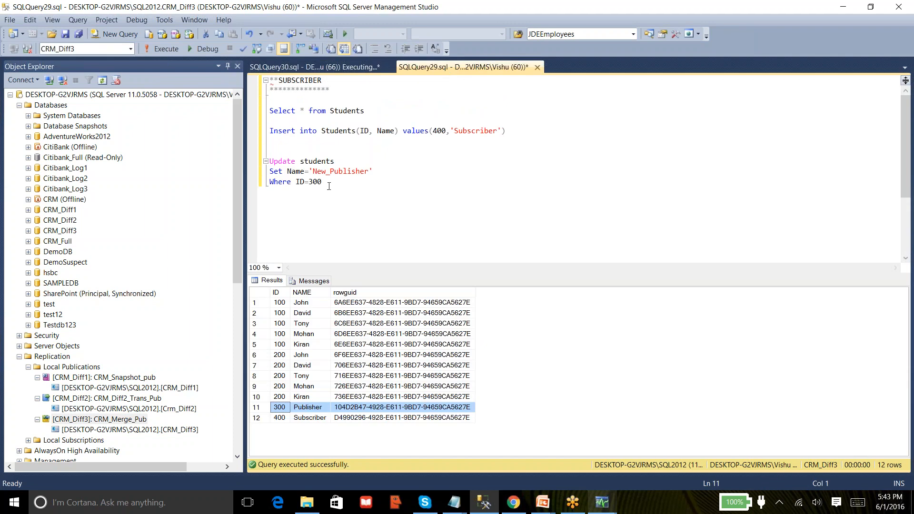
left_click_drag(322, 183, 269, 161)
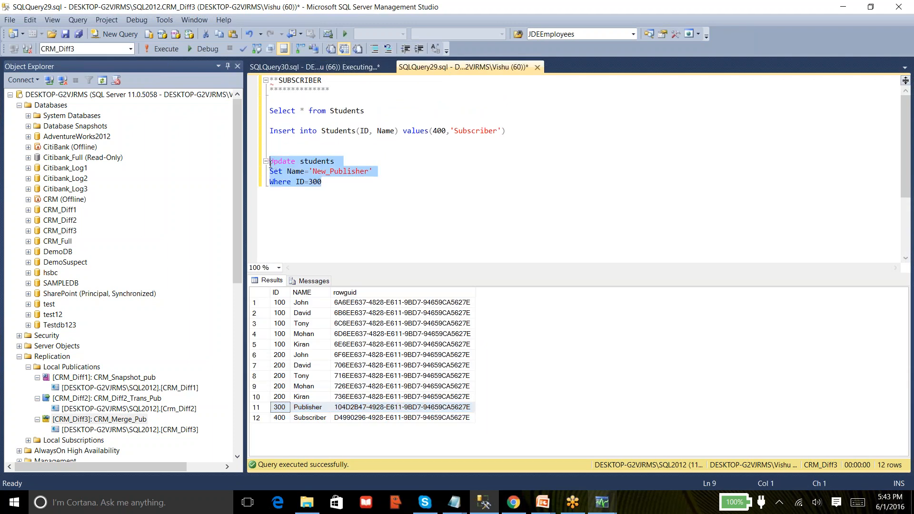
left_click(167, 48)
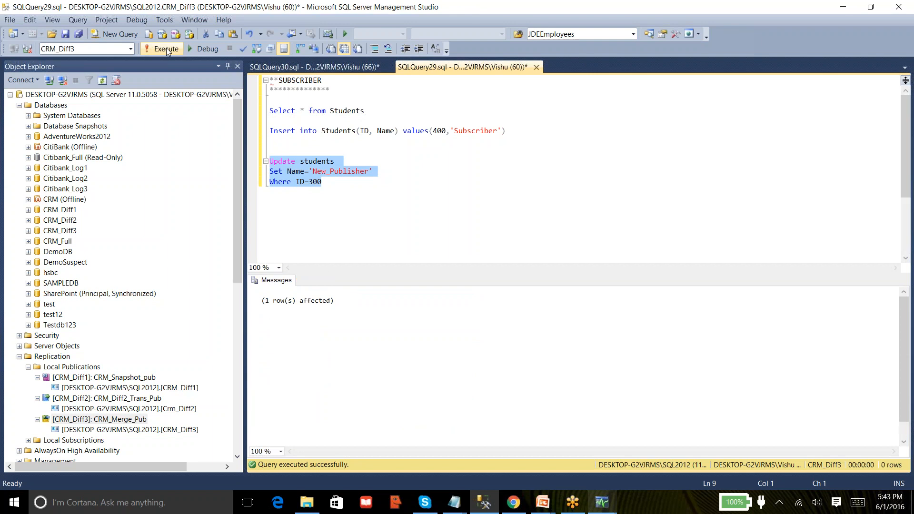
Return to SQLQuery30.sql, refresh the publisher's Local Publications and open the conflict table selection for the CRM_Merge_Pub publication.
left_click(357, 67)
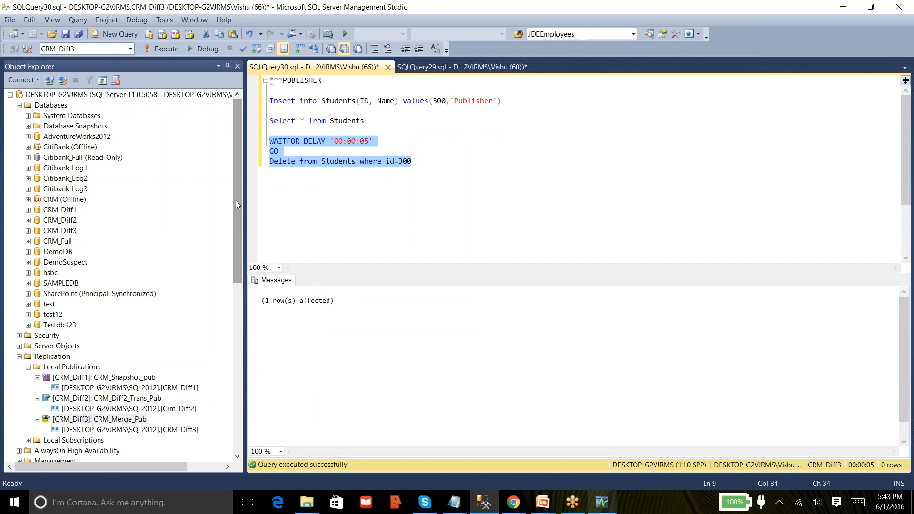
left_click_drag(235, 201, 244, 284)
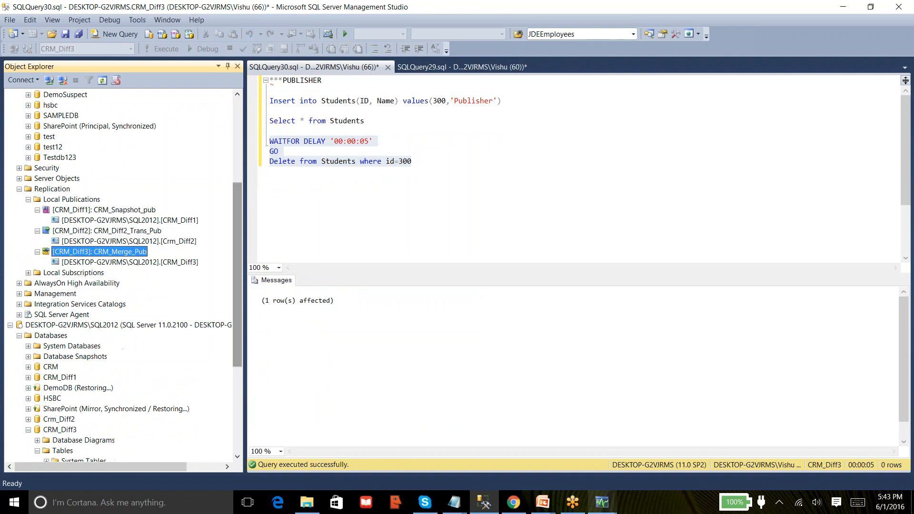
right_click(59, 198)
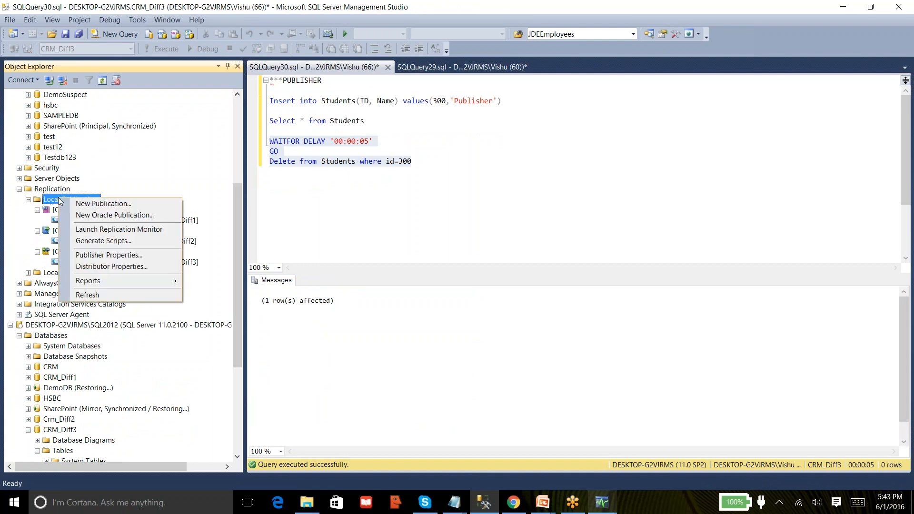
left_click(107, 296)
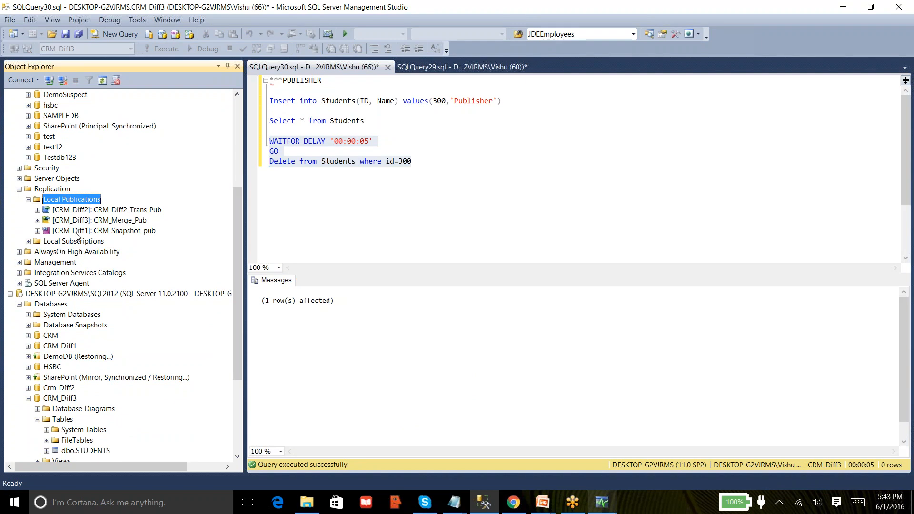
right_click(90, 222)
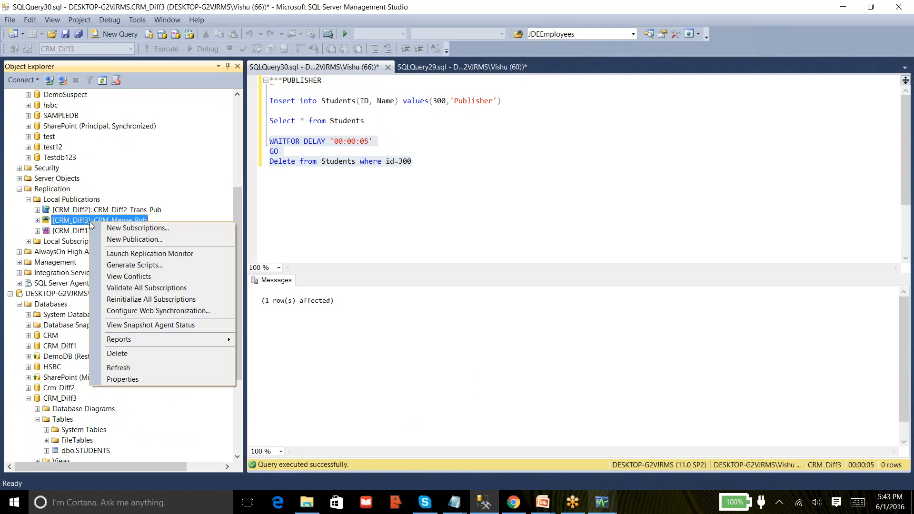
left_click(129, 281)
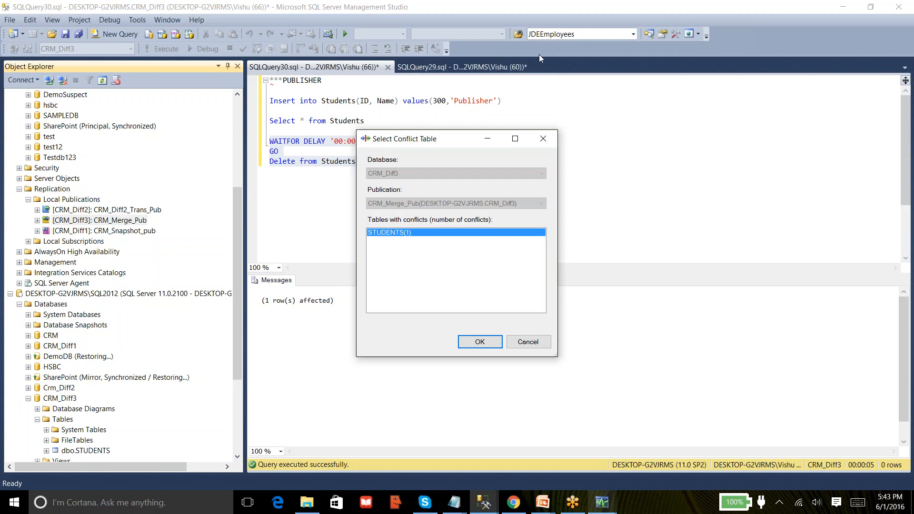
Open the conflicts of the STUDENTS table in a maximized Conflict Viewer and widen the conflict loser and conflict type columns.
left_click(509, 13)
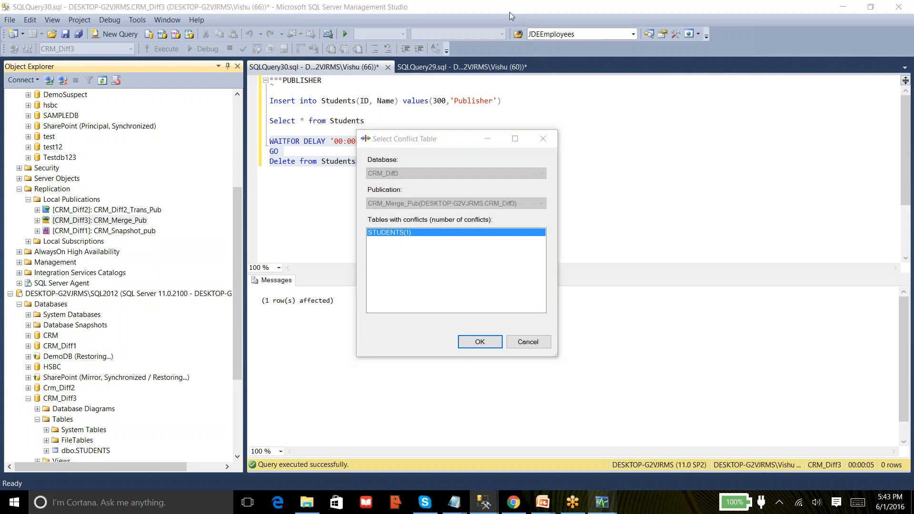
left_click(486, 343)
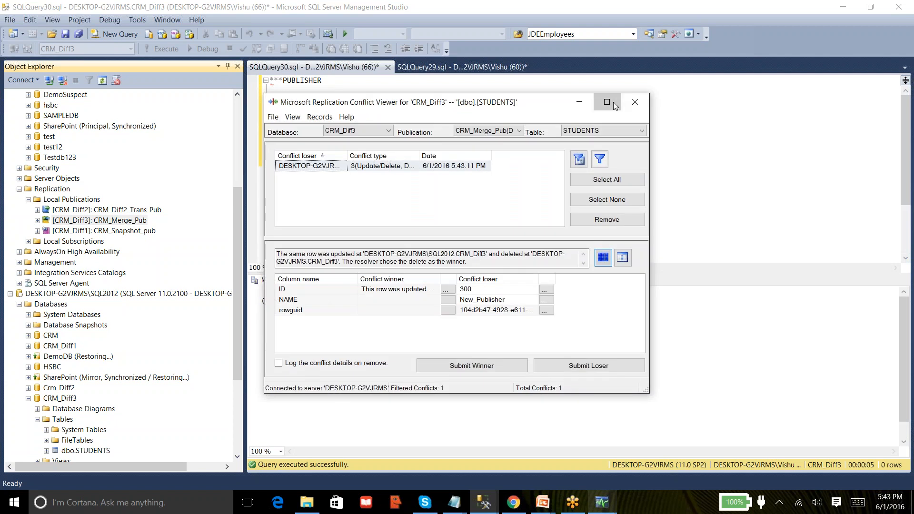
left_click(613, 102)
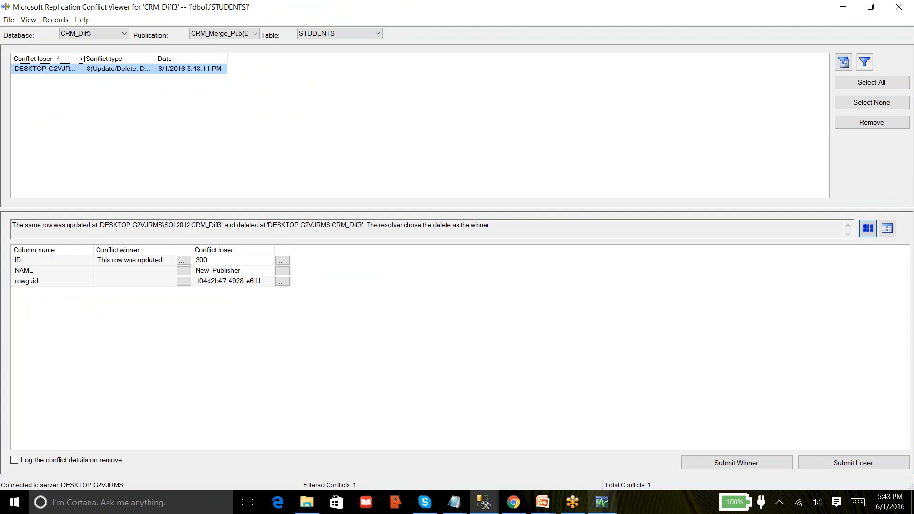
left_click_drag(83, 58, 160, 67)
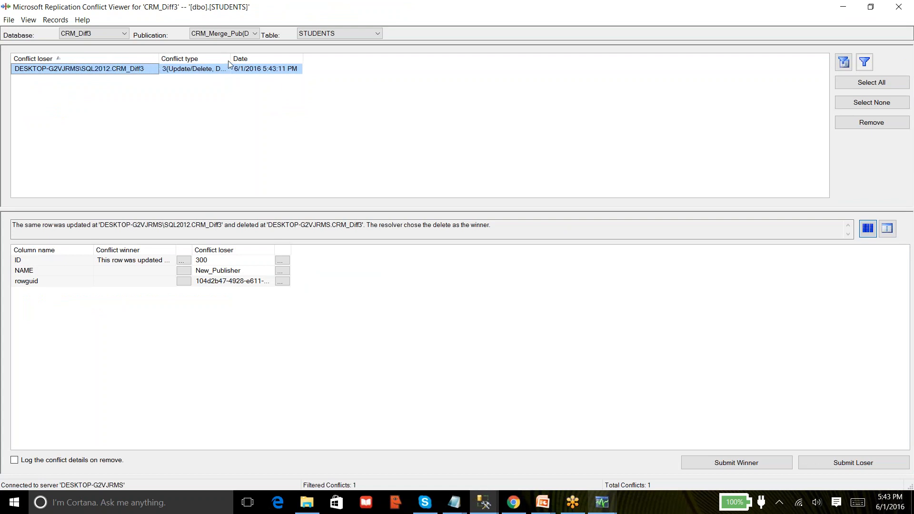
left_click_drag(231, 58, 335, 57)
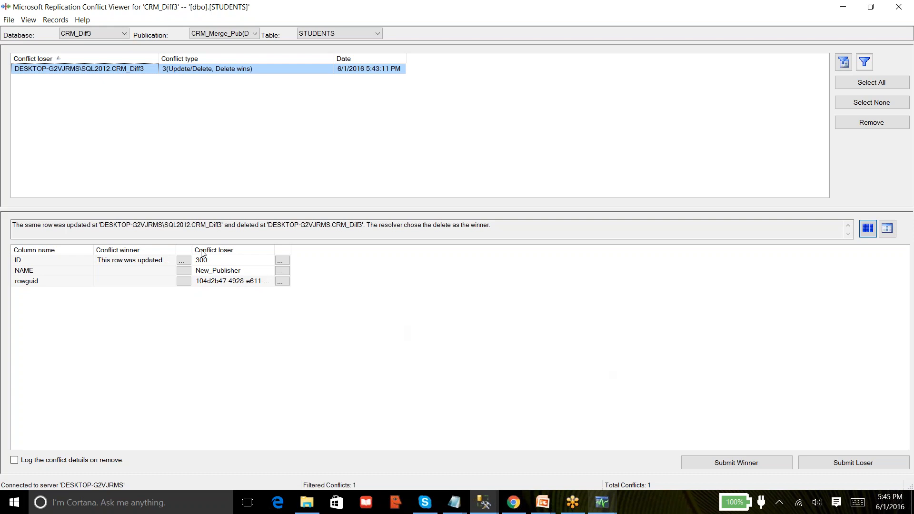
Widen the Conflict winner column in the details grid to read the full explanation for the ID row.
left_click_drag(176, 247, 298, 245)
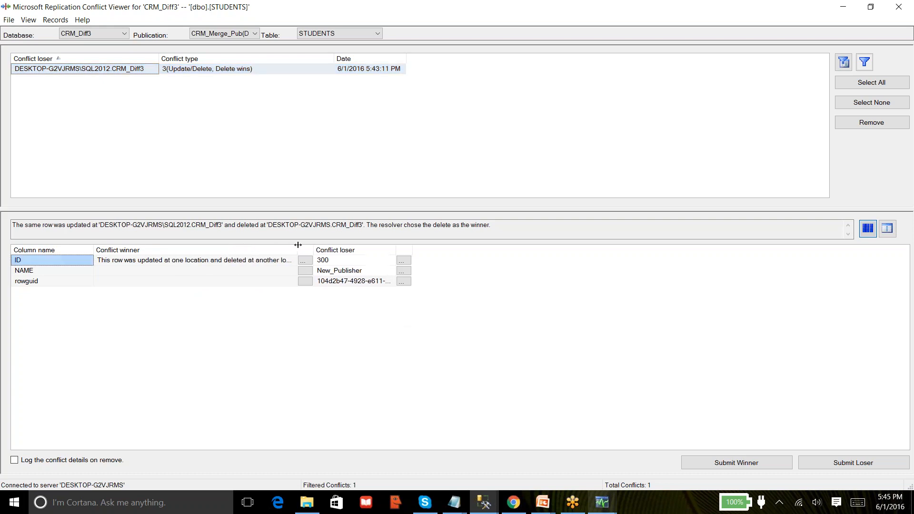
left_click(137, 270)
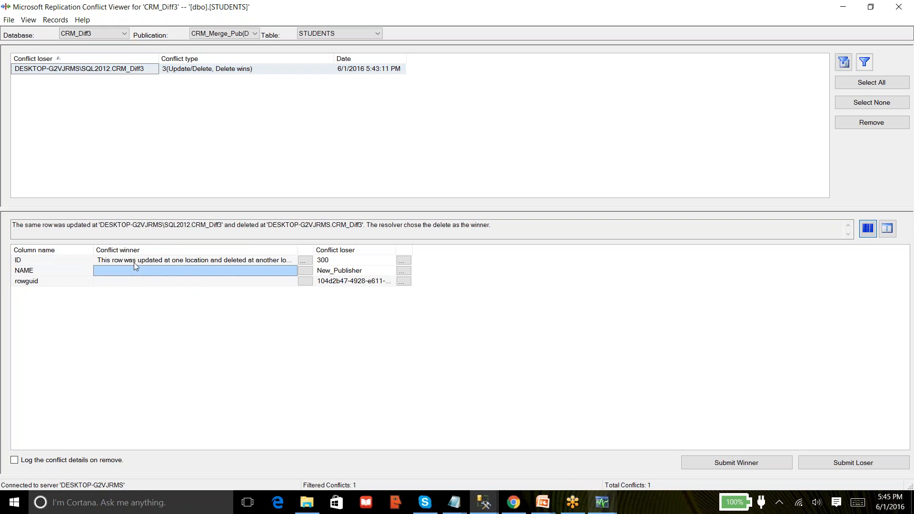
left_click(135, 264)
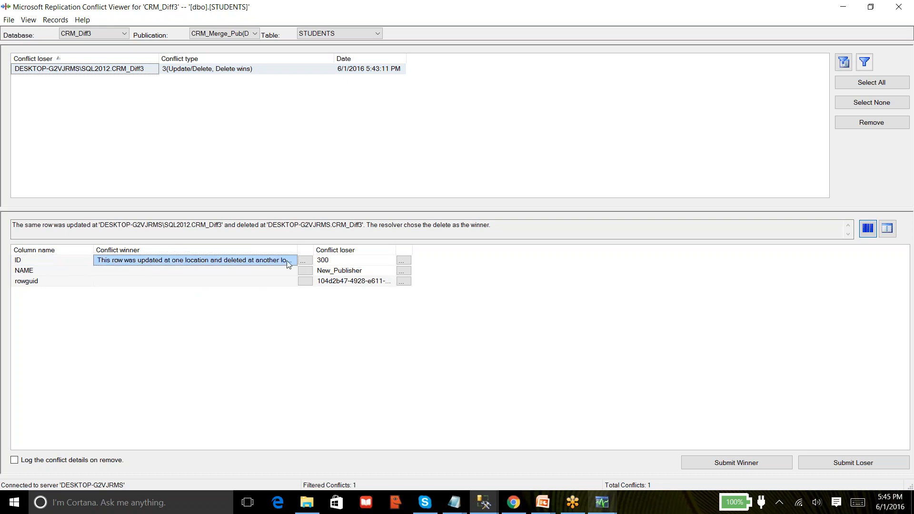
left_click_drag(296, 251, 464, 247)
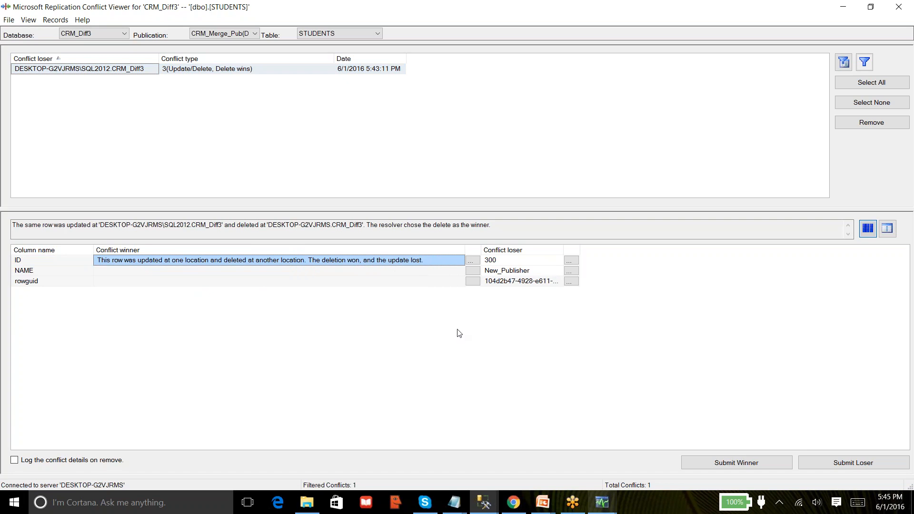
Switch to Management Studio and run only the Select * from Students statement in the publisher query.
mouse_move(484, 510)
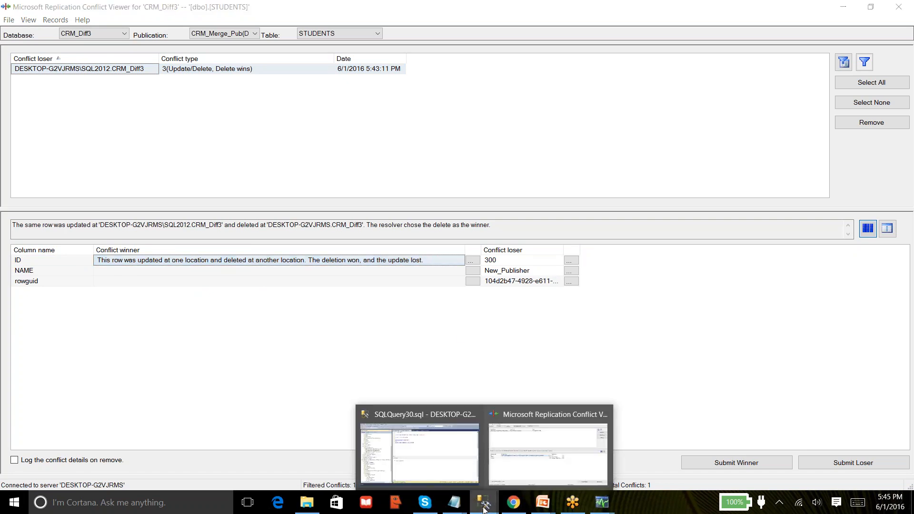
left_click(437, 458)
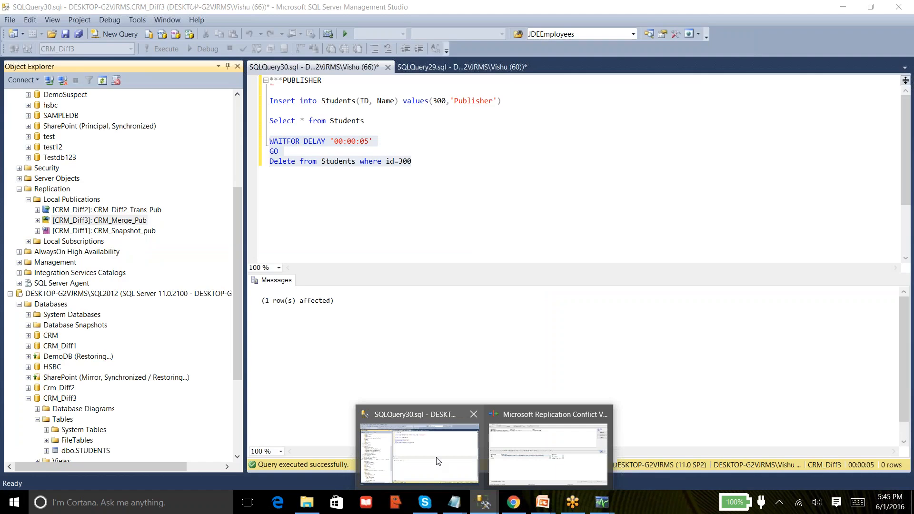
left_click(378, 124)
key("shift+Home")
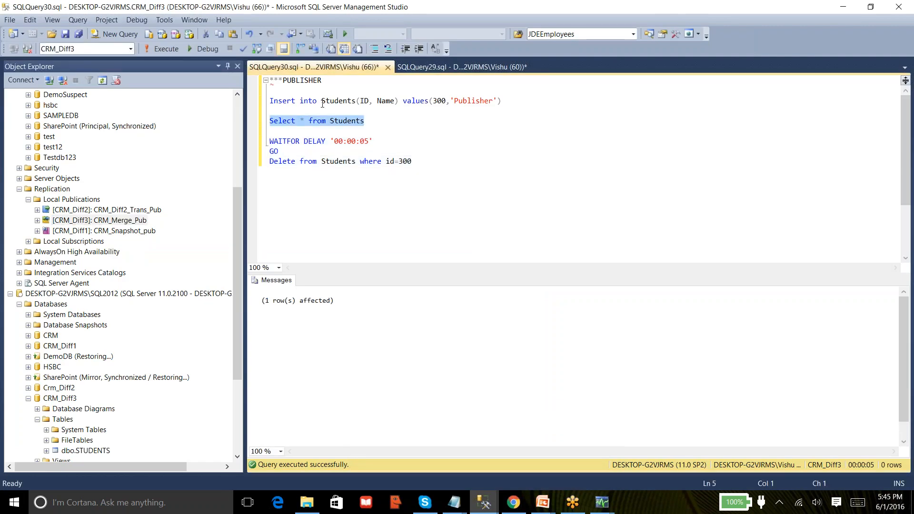
left_click(158, 51)
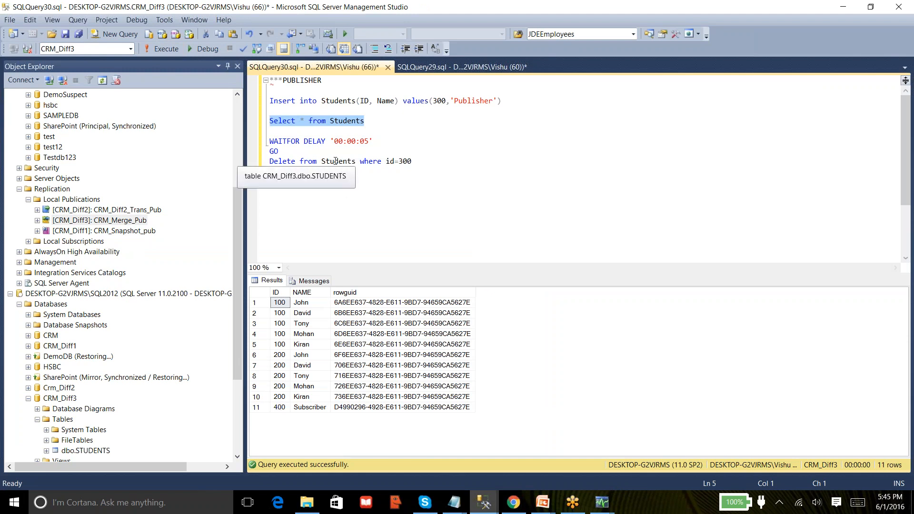
Run only the Select * from Students statement in the subscriber query.
left_click(426, 69)
left_click(383, 113)
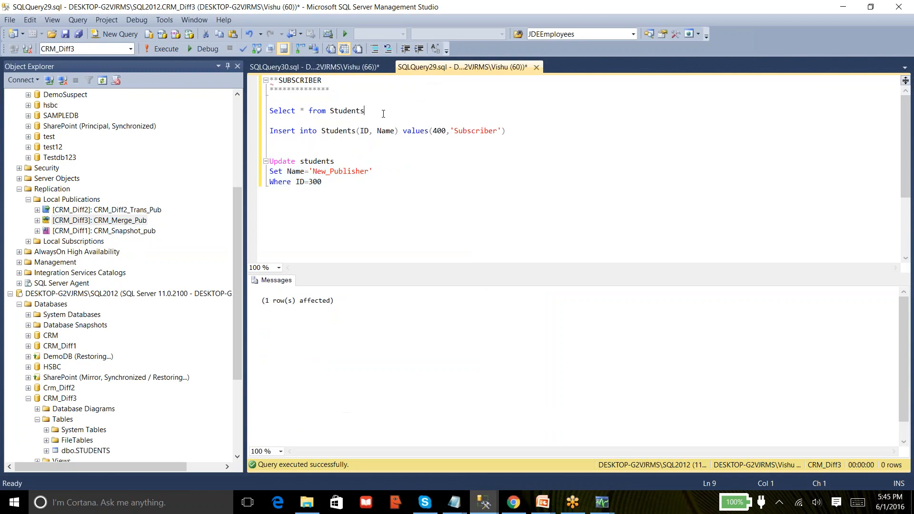
key("shift+Home")
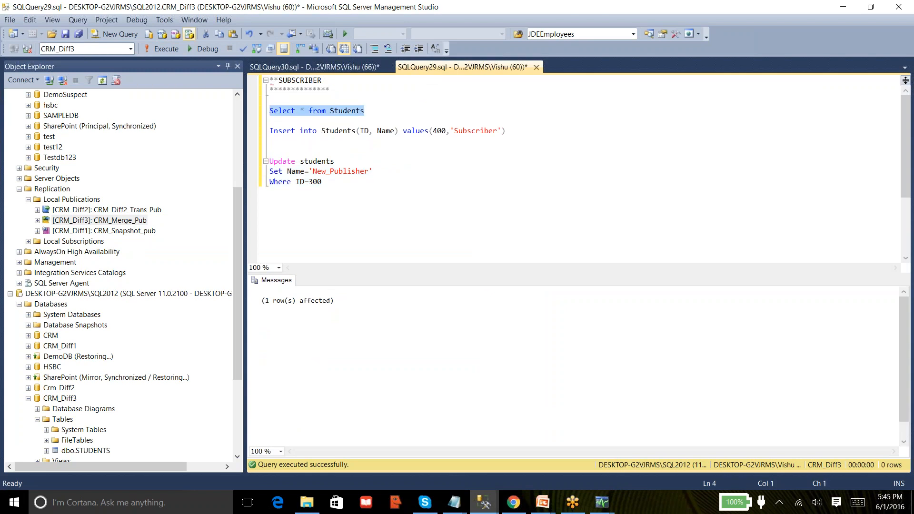
left_click(162, 52)
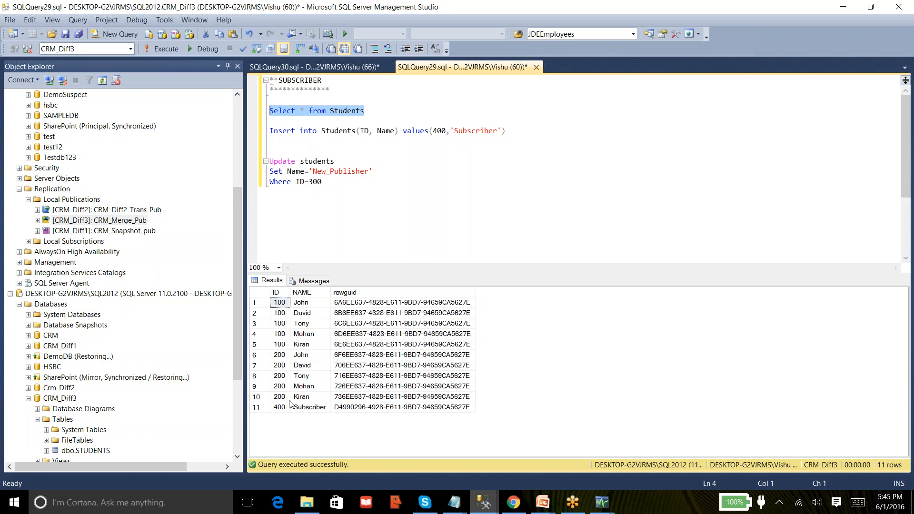
Return to the publisher query and bring up the synchronization history of the CRM_Diff3 merge subscription.
left_click(344, 69)
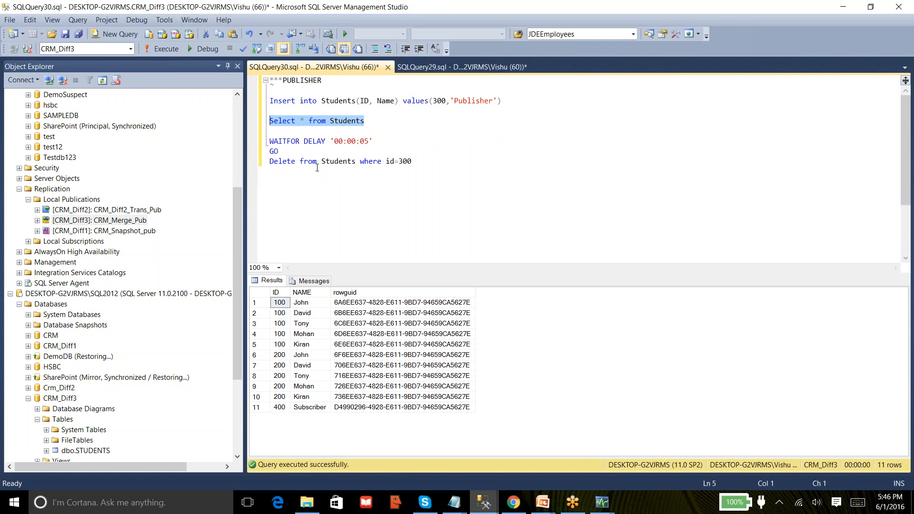
left_click(602, 502)
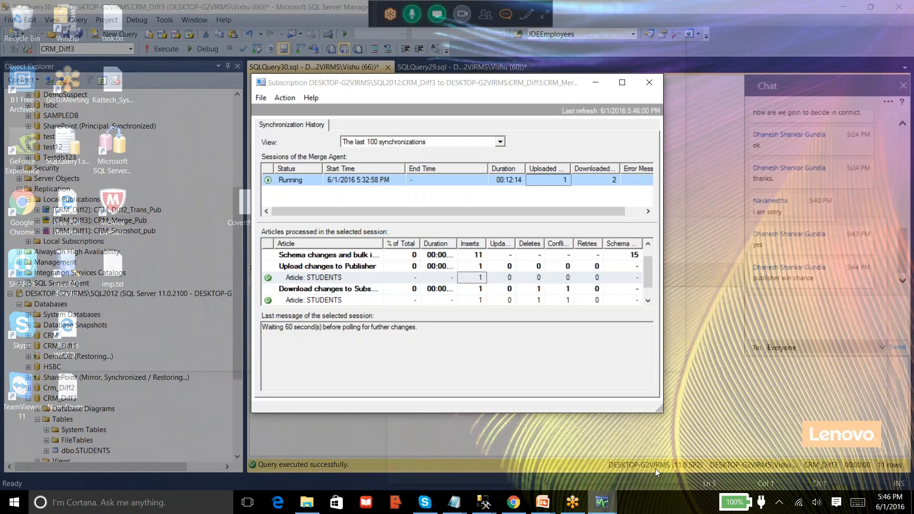
left_click(655, 468)
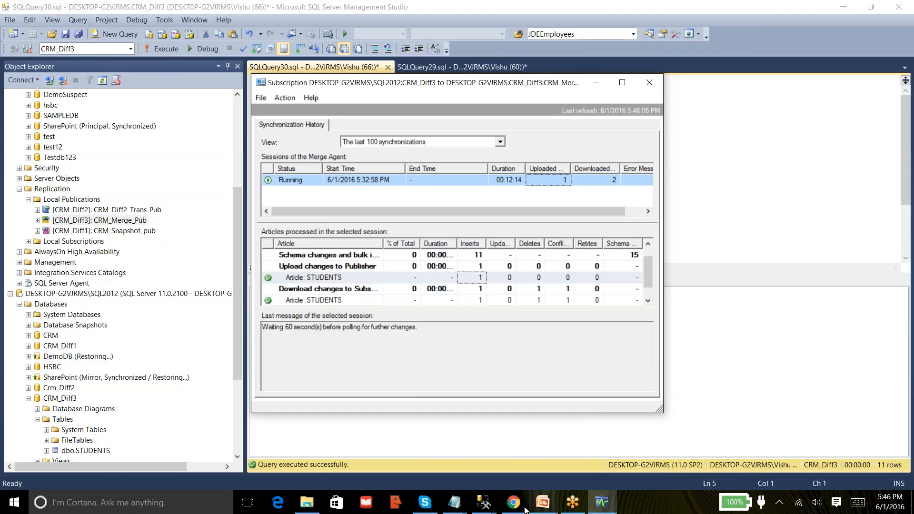
Switch back to the Conflict Viewer, widen the details grid's Conflict loser column, submit the loser as the resolution, and close the viewer.
left_click(495, 504)
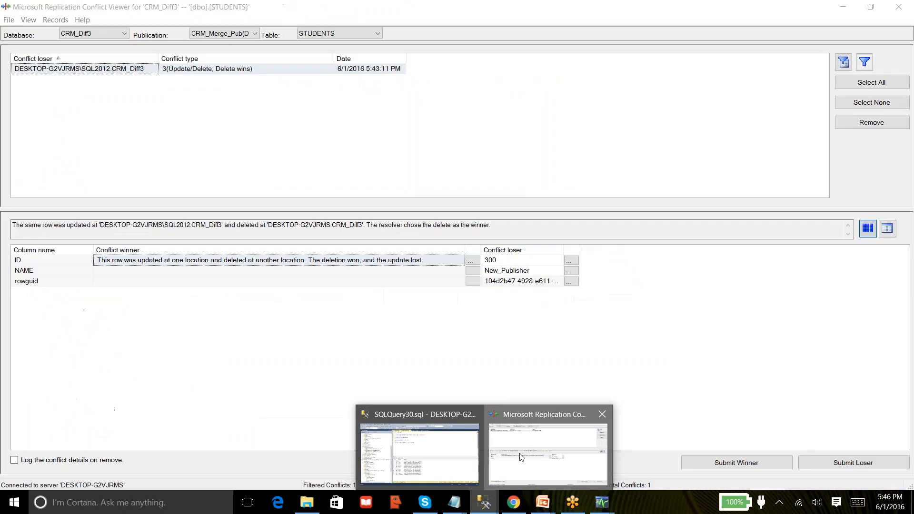
left_click(522, 456)
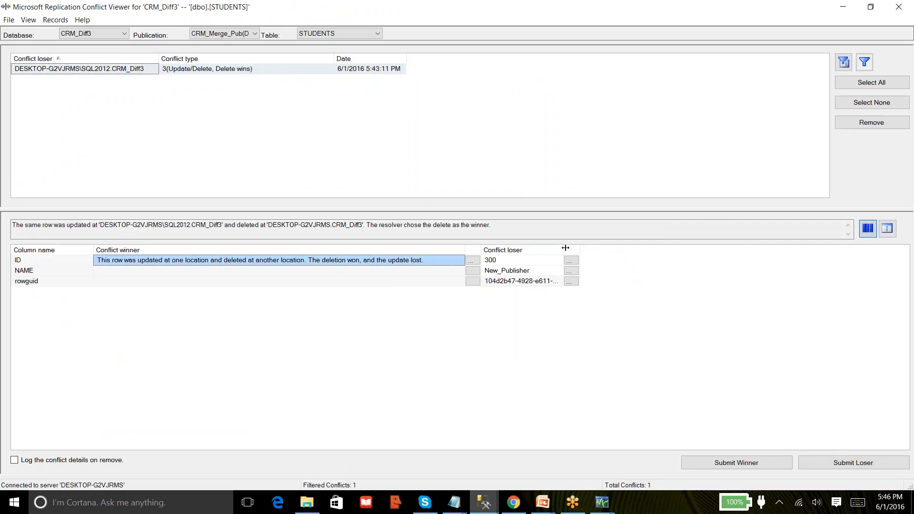
left_click_drag(566, 248, 683, 249)
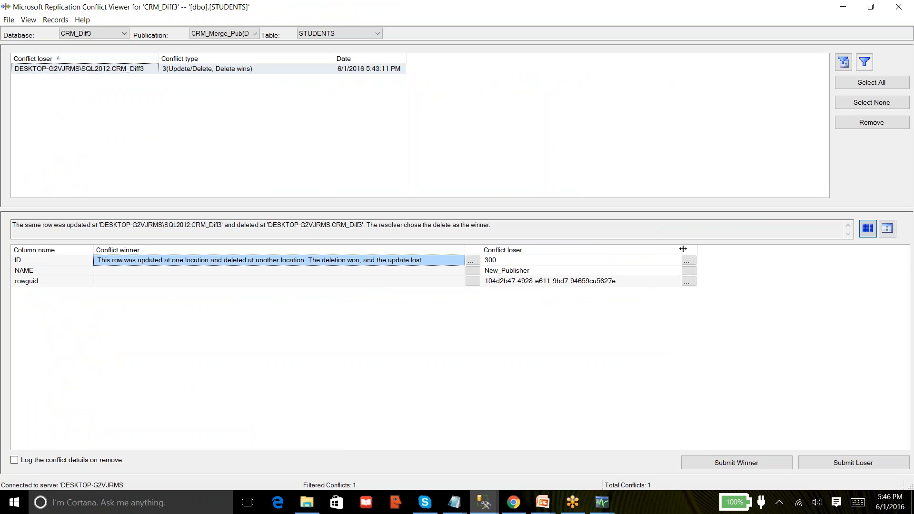
left_click(840, 463)
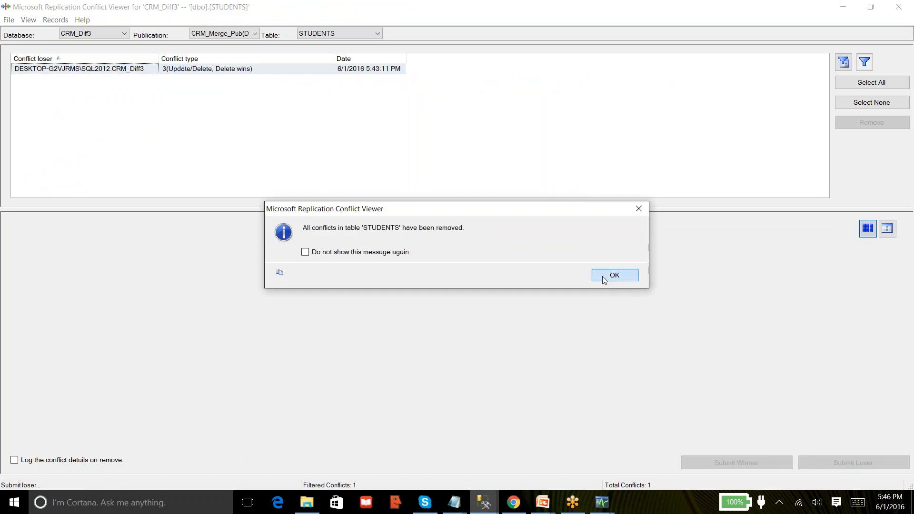
left_click(614, 275)
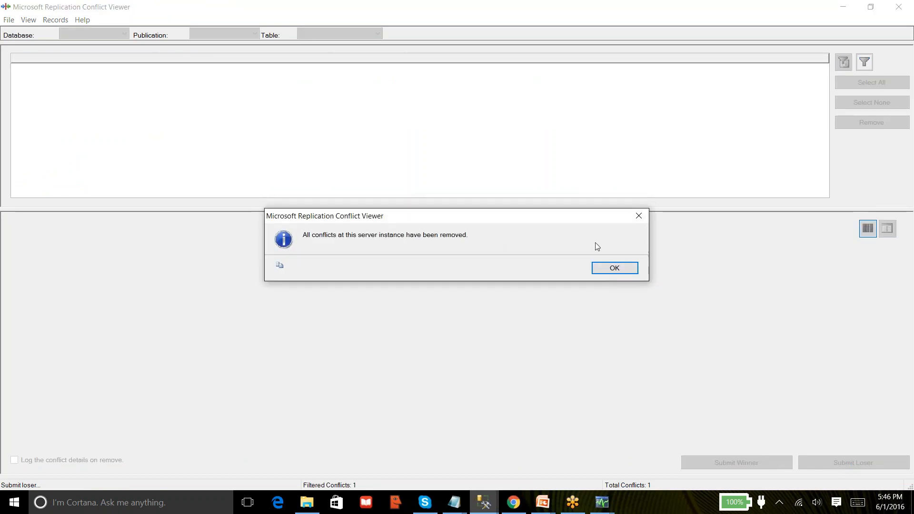
left_click(616, 268)
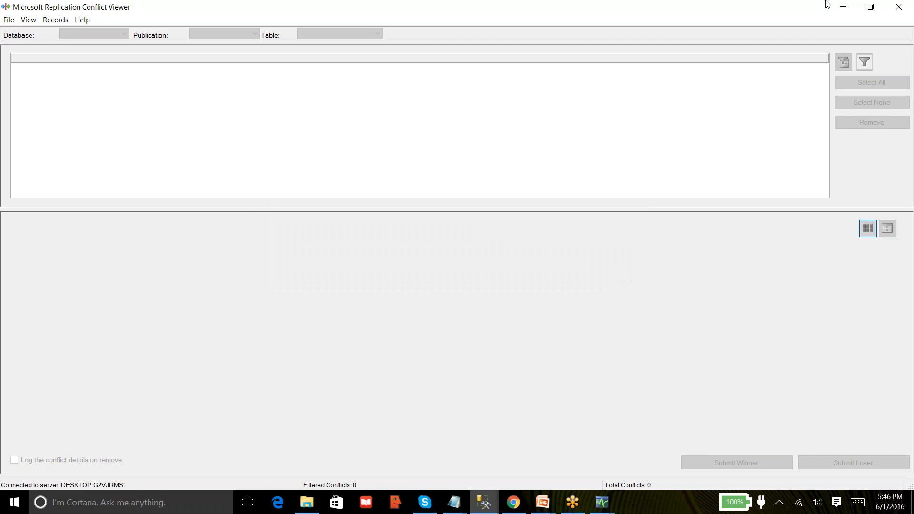
left_click(898, 7)
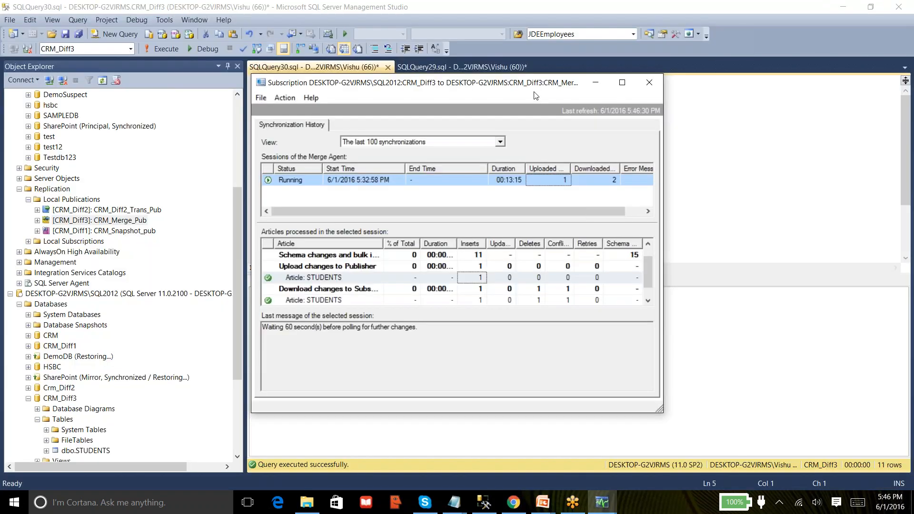
Minimize the synchronization window, rerun Select * from Students on the publisher, and select the row with ID 300 in the results.
left_click(595, 82)
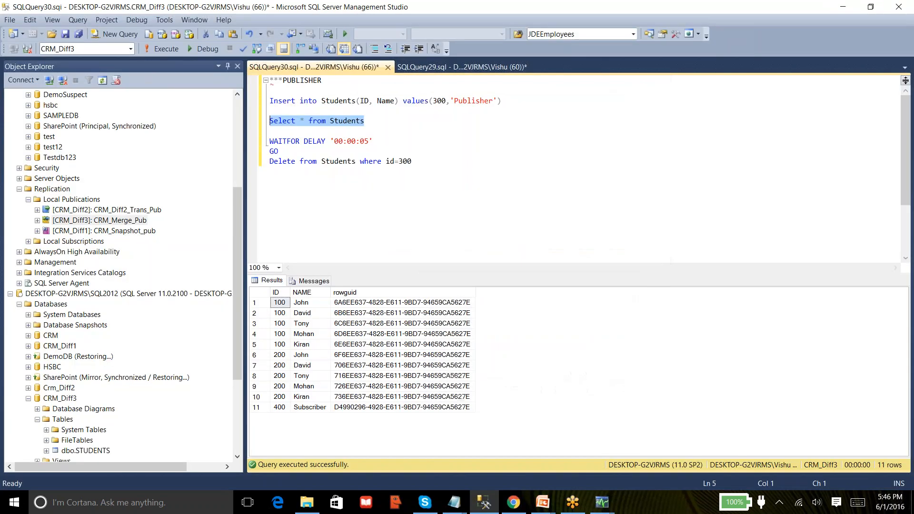
left_click(373, 125)
key("shift+Home")
left_click(149, 45)
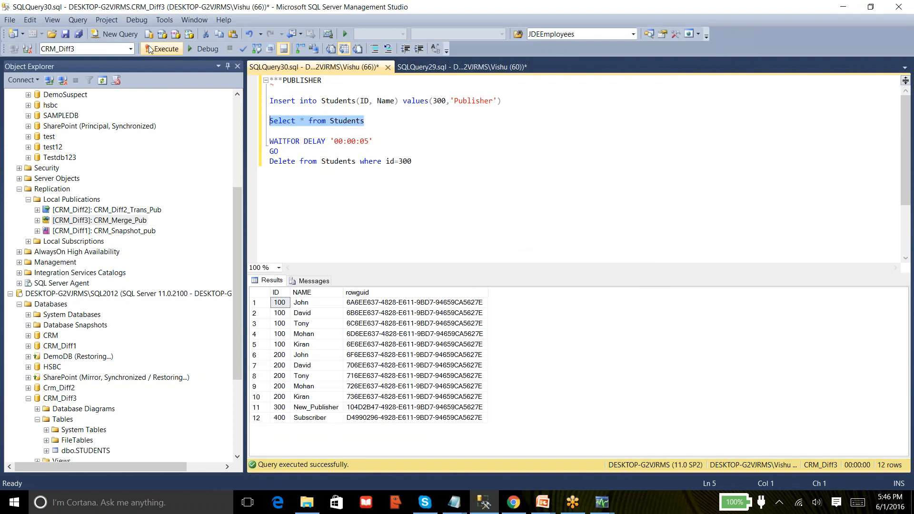
left_click(258, 407)
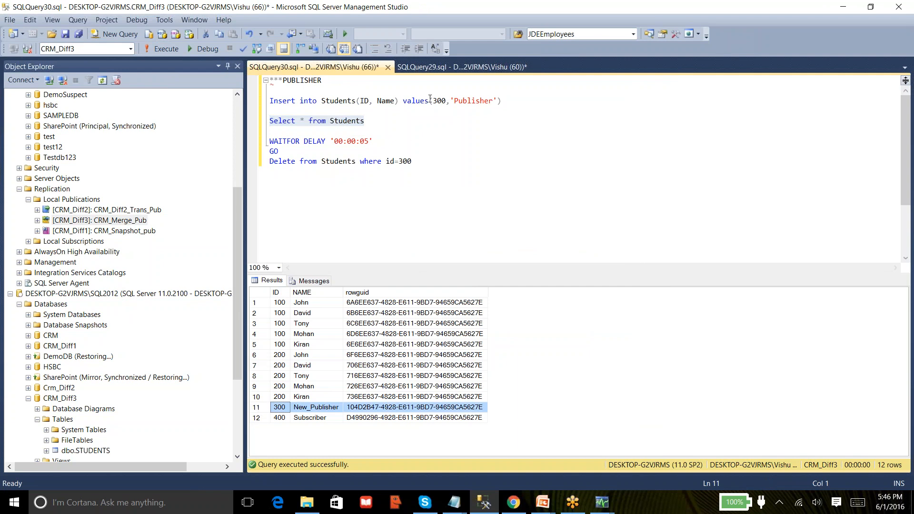
Rerun Select * from Students in the subscriber query repeatedly to check whether the New_Publisher row has replicated.
left_click(437, 67)
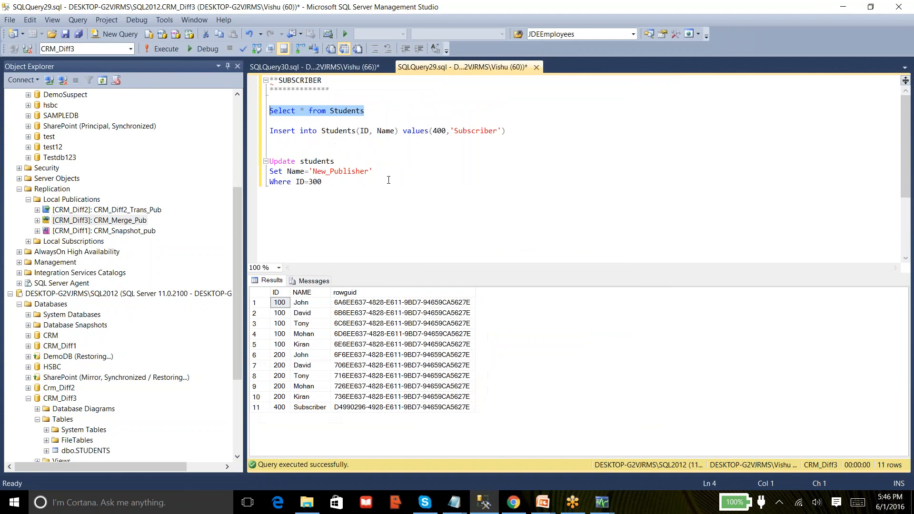
double_click(334, 171)
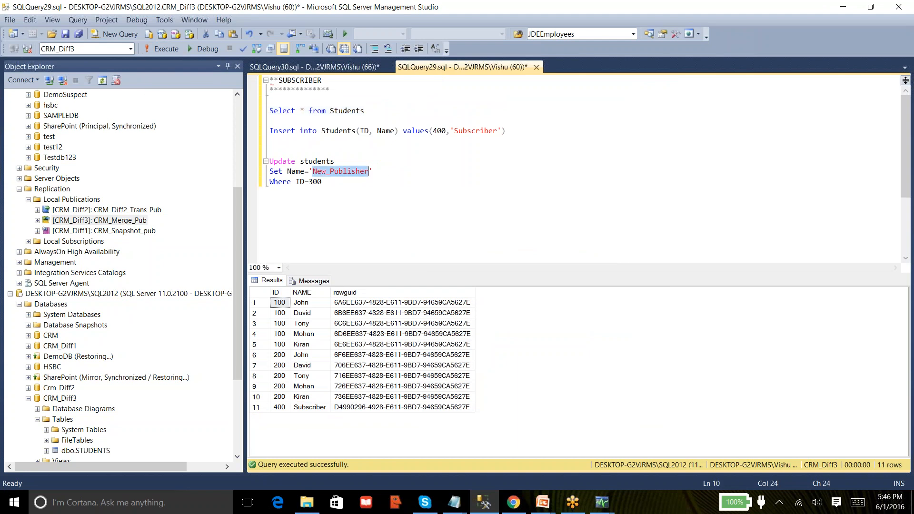
left_click(373, 111)
left_click_drag(373, 111, 269, 111)
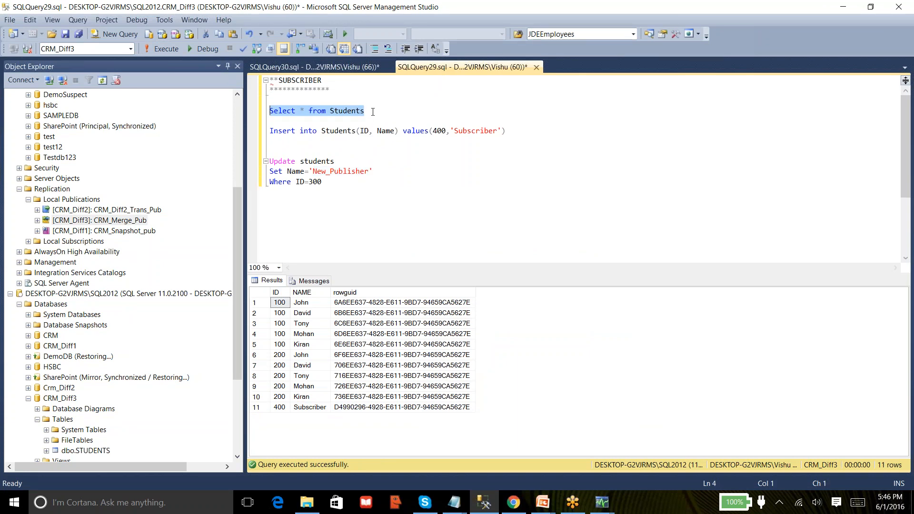
left_click(168, 51)
left_click(167, 52)
left_click(167, 51)
left_click(167, 51)
left_click(167, 51)
left_click(167, 51)
left_click(169, 48)
left_click(168, 48)
Check the merge subscription's synchronization history again and dismiss its window.
left_click(601, 502)
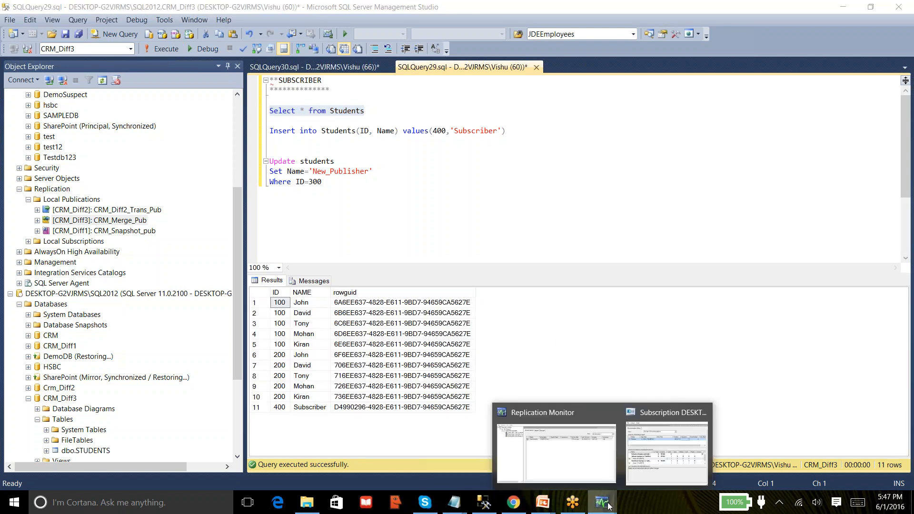
left_click(668, 450)
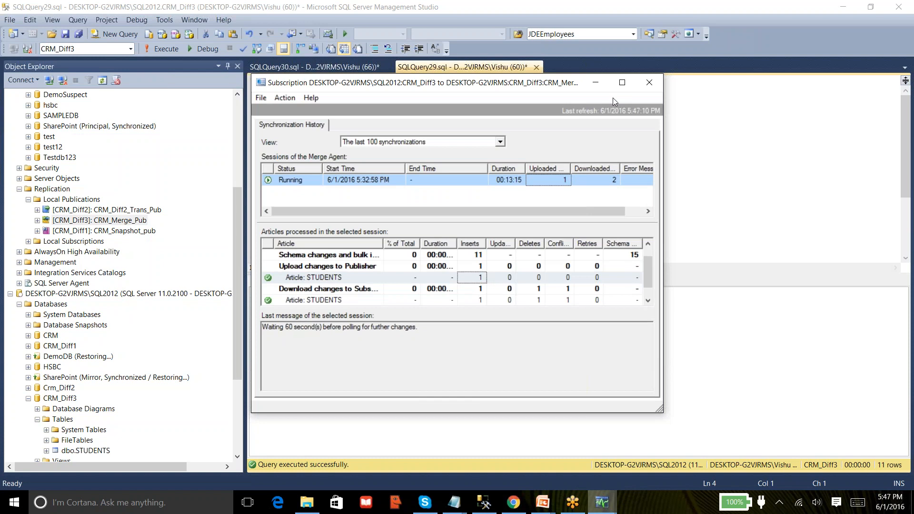
left_click(652, 92)
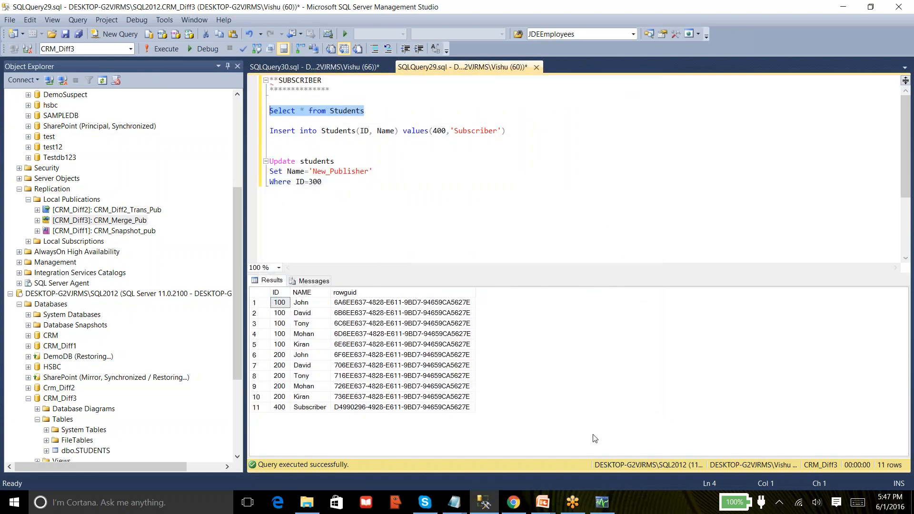
Open the merge subscription's details in Replication Monitor and examine the deletes downloaded to the subscriber for the STUDENTS article.
mouse_move(608, 507)
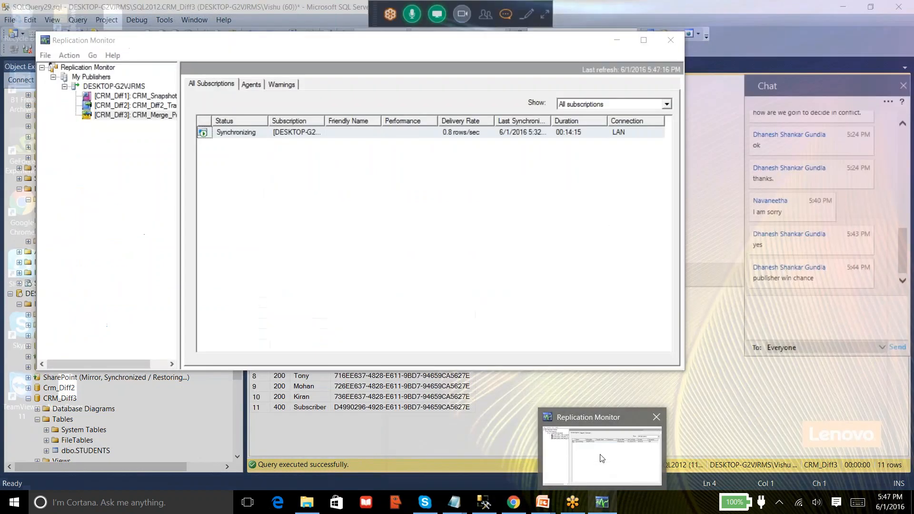
left_click(602, 456)
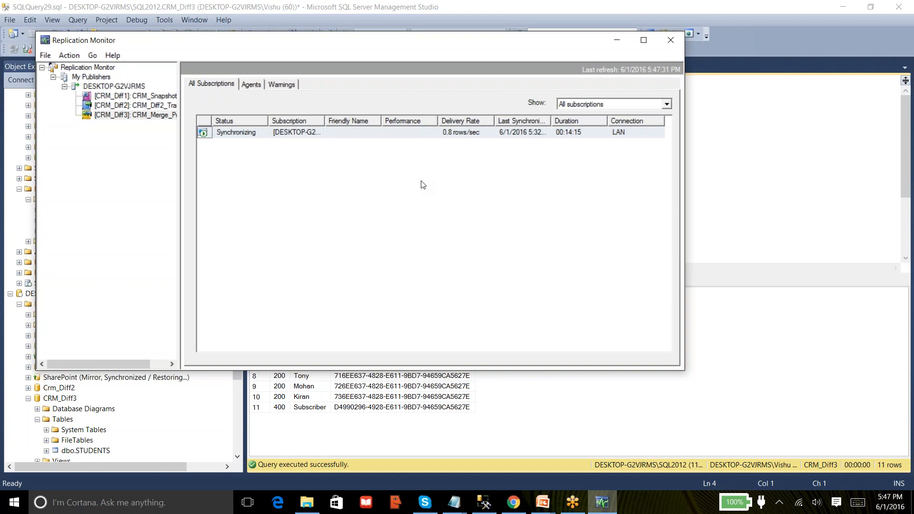
right_click(232, 133)
left_click(259, 140)
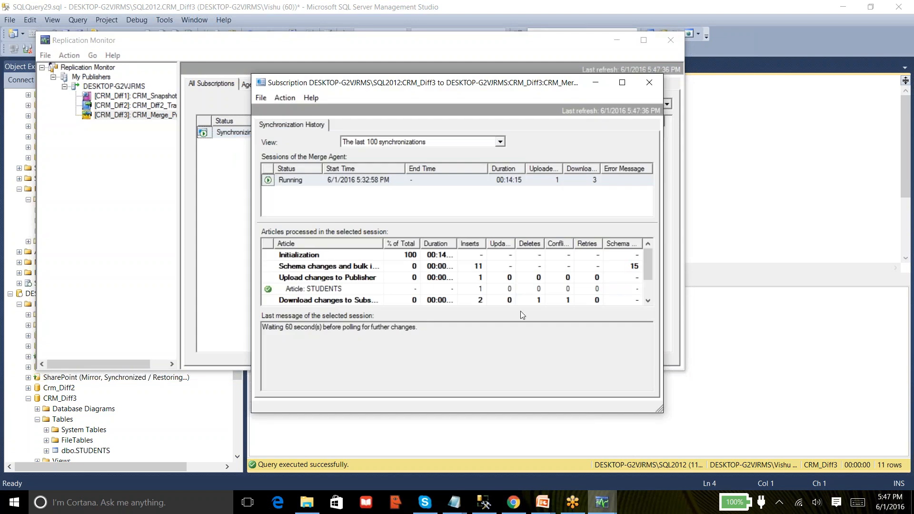
left_click(648, 302)
left_click(648, 302)
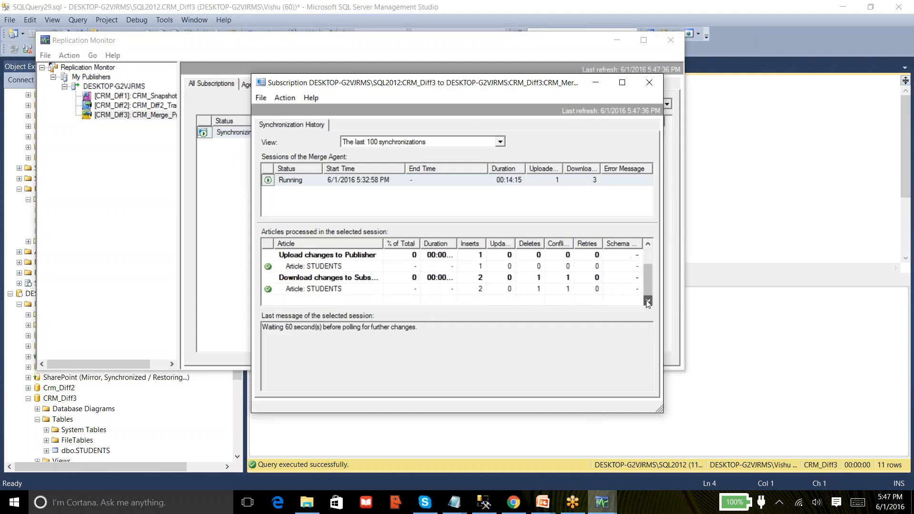
left_click(539, 278)
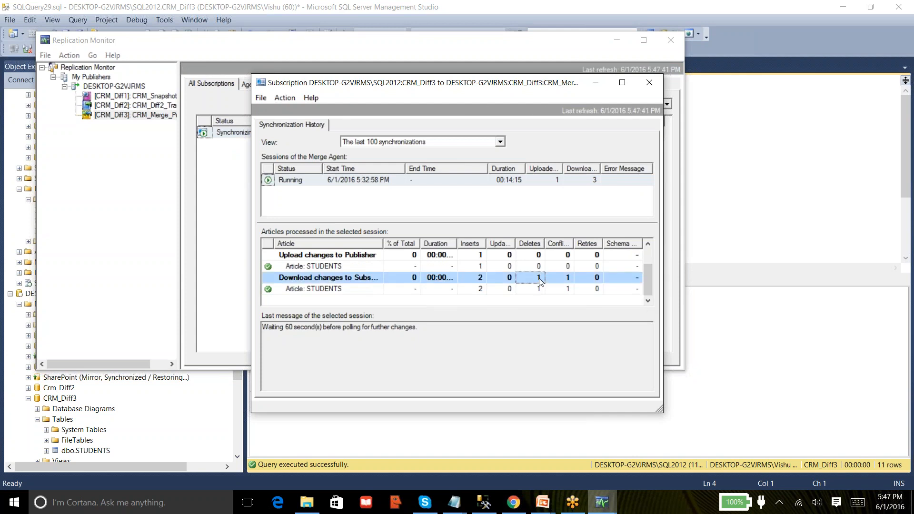
left_click(541, 289)
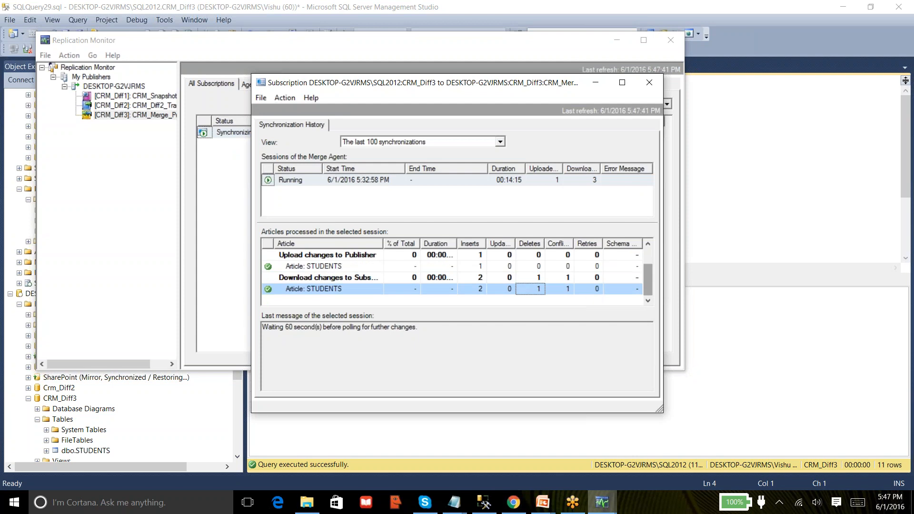
Widen the Conflicts column of the processed articles and review the upload and download rows of the session.
left_click(648, 243)
left_click(648, 244)
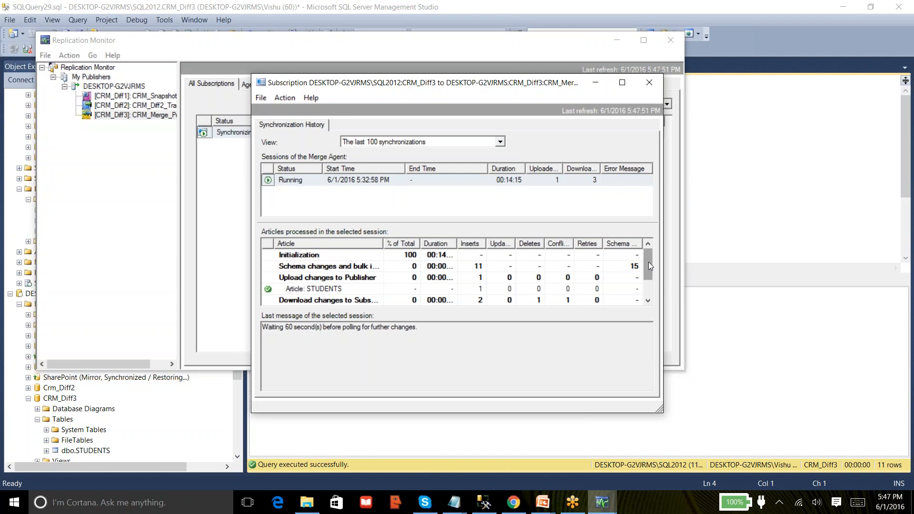
left_click_drag(648, 261, 596, 245)
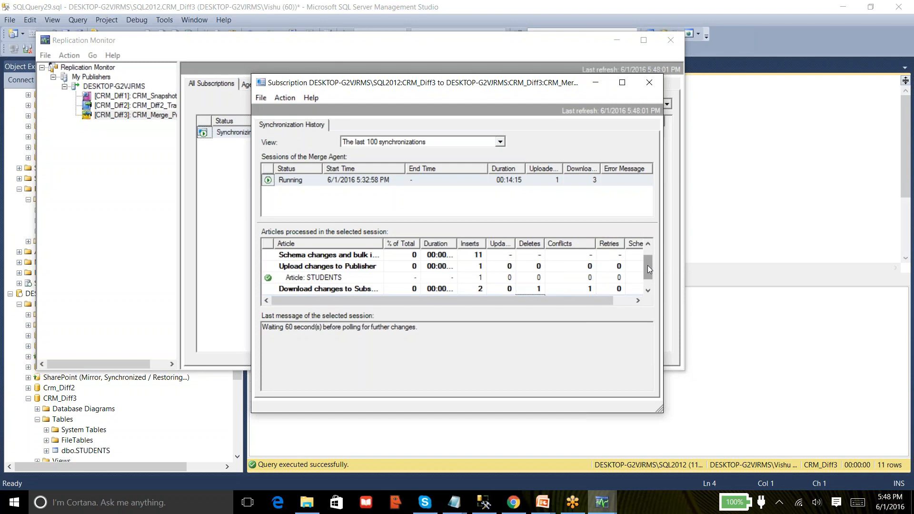
mouse_move(650, 265)
left_mouse_down()
mouse_move(650, 279)
mouse_move(648, 271)
left_mouse_up()
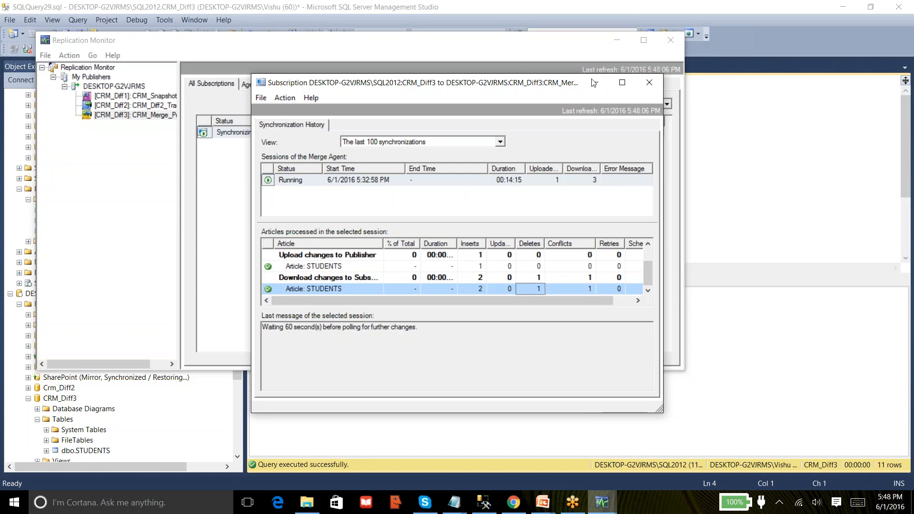
Return to the subscriber query, rerun Select * from Students, and select the row with ID 300 in the results.
left_click(728, 171)
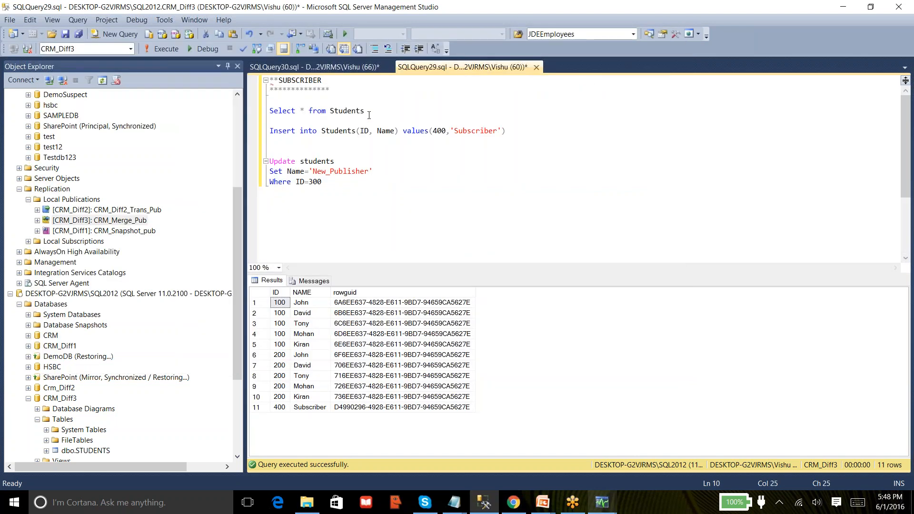
left_click_drag(370, 109, 270, 100)
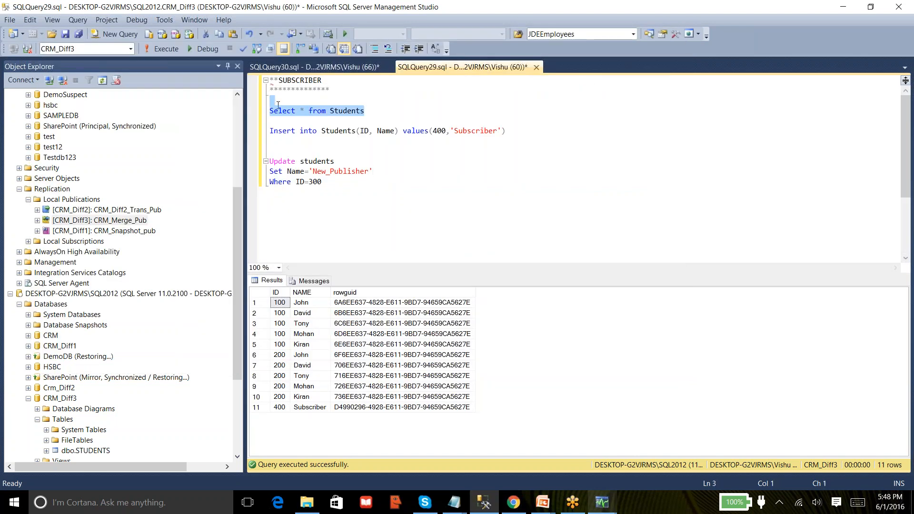
left_click(173, 52)
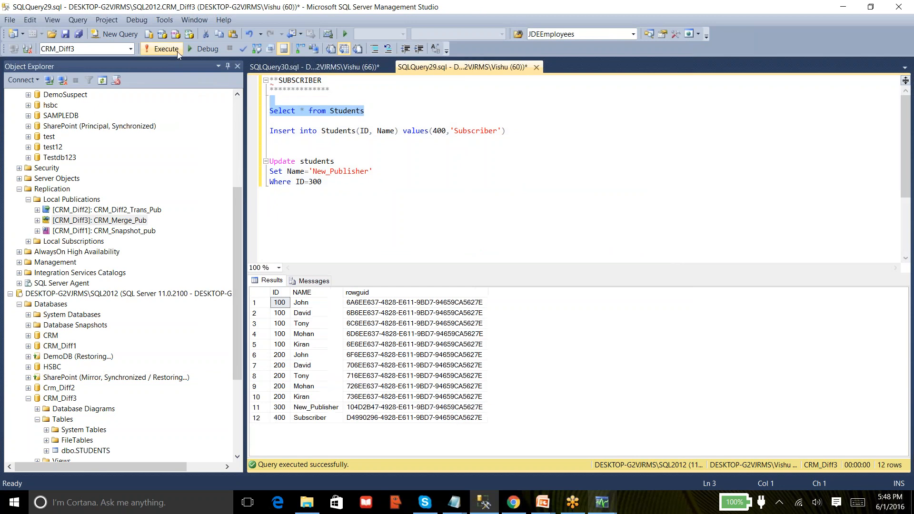
left_click(259, 410)
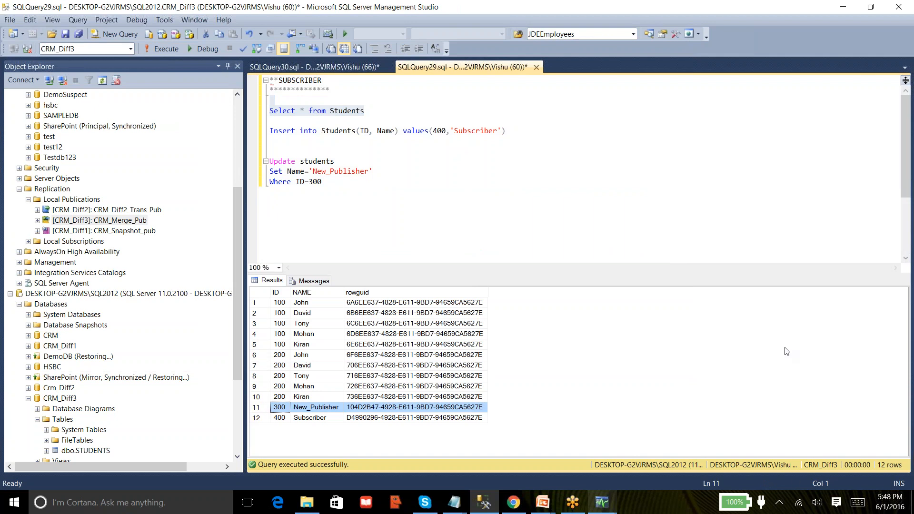
left_click(783, 314)
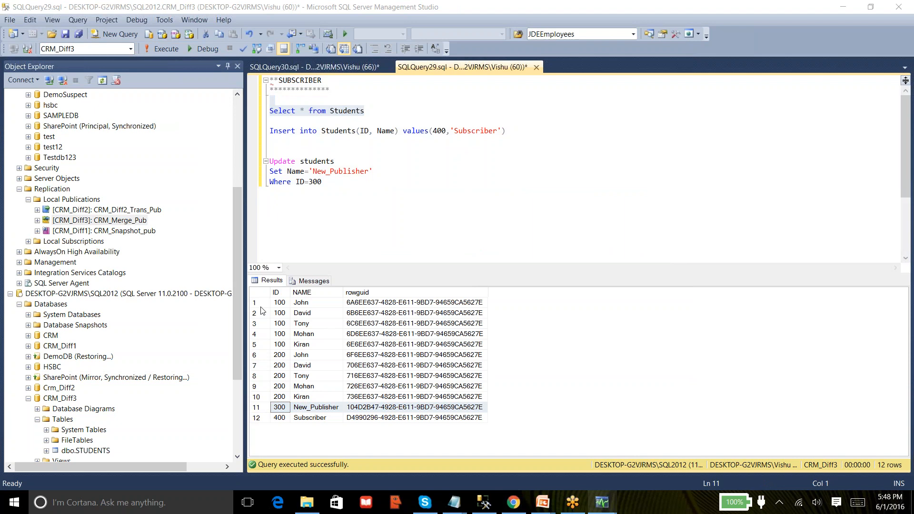
Expand the publisher's SQL Server Agent jobs in Object Explorer and refresh the job list.
left_click(20, 283)
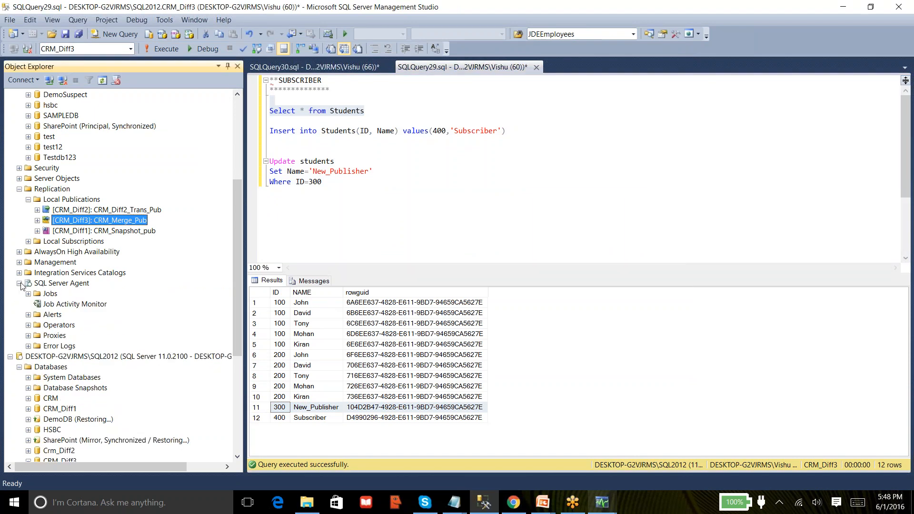
left_click(28, 294)
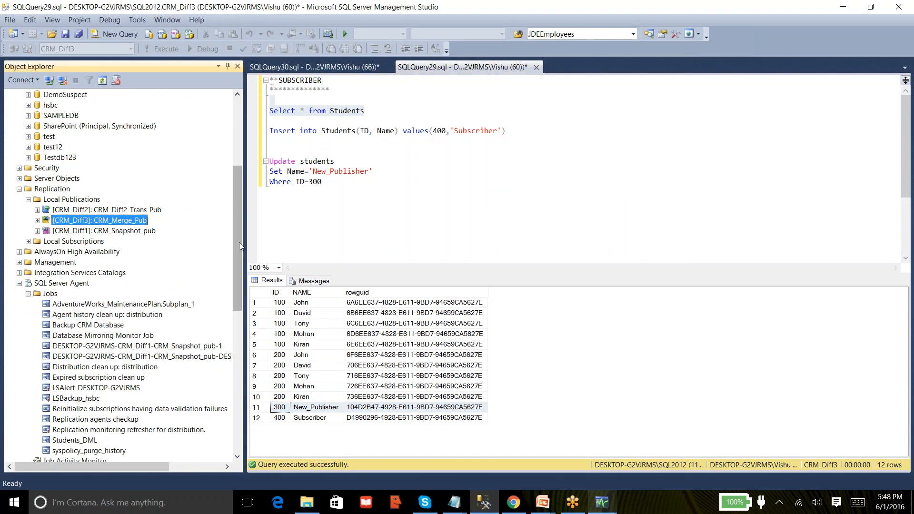
left_click_drag(239, 242, 241, 280)
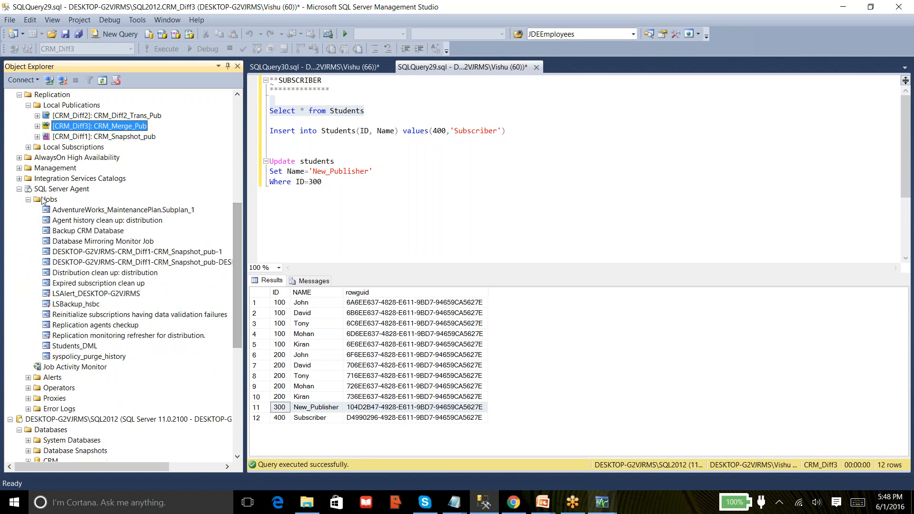
right_click(50, 199)
left_click(95, 301)
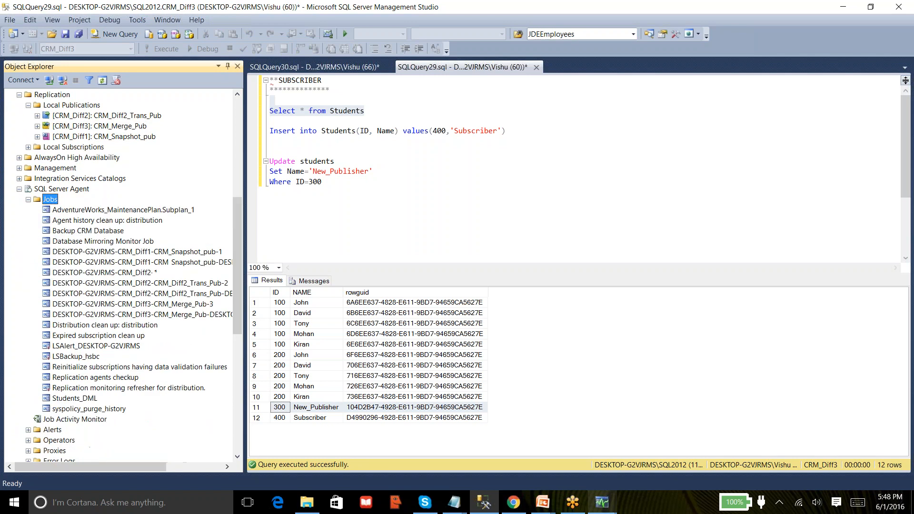
Check the categories of the two CRM_Merge_Pub jobs in their properties, dismiss both without changes, and collapse the job list.
double_click(155, 305)
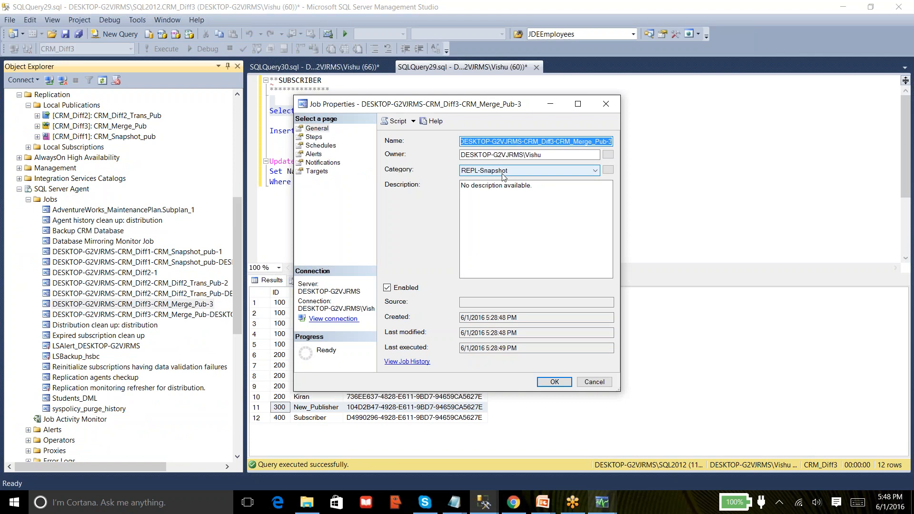
left_click(594, 382)
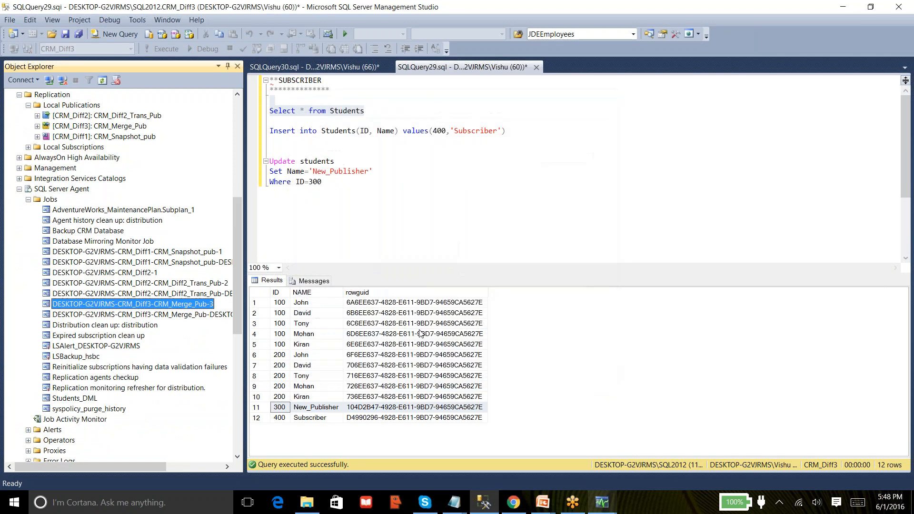
double_click(115, 314)
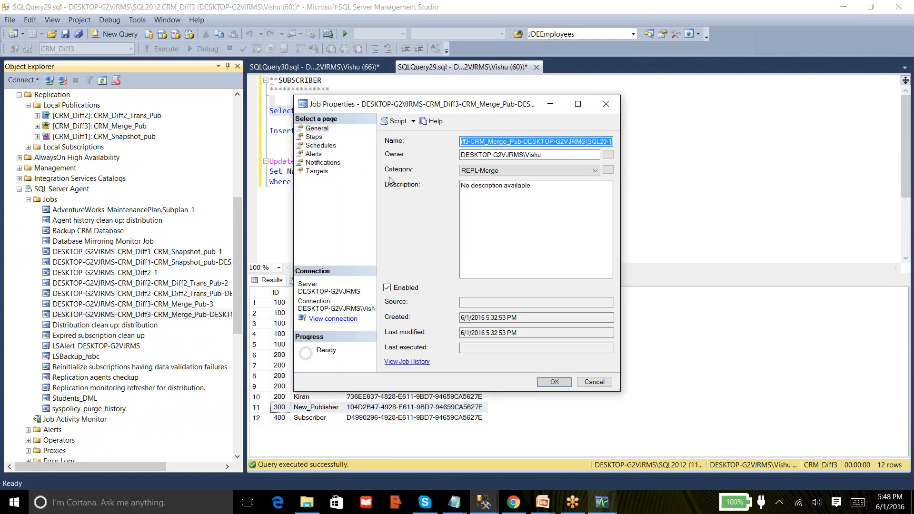
left_click(594, 383)
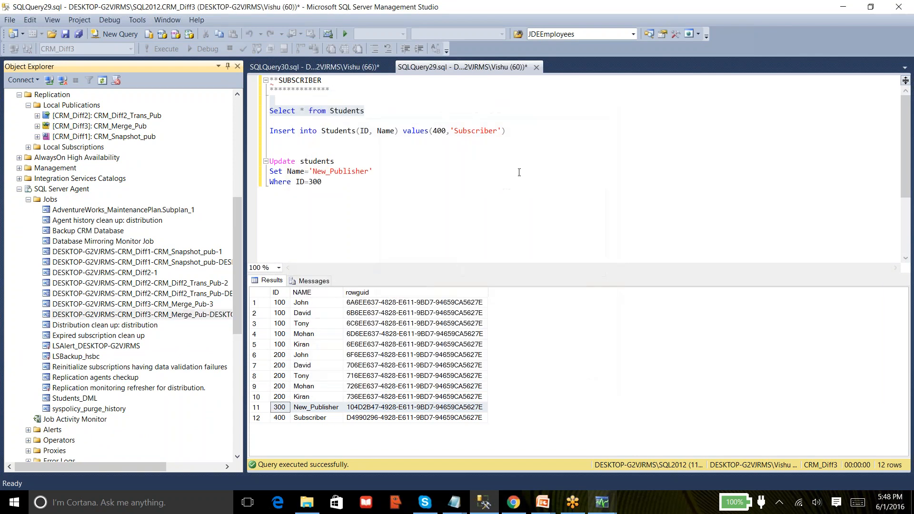
left_click(28, 199)
left_click(374, 173)
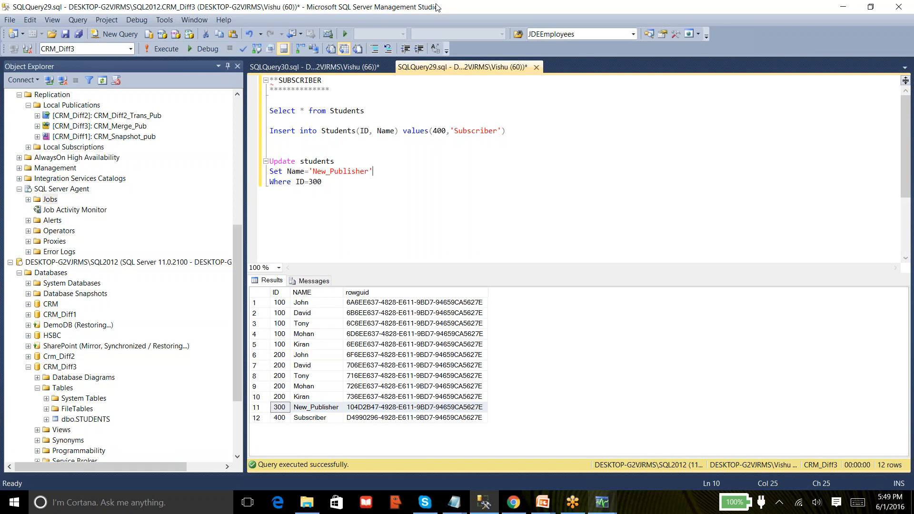
Switch to the untitled Notepad window containing the replication notes and go to the High Availabilities list at their beginning.
mouse_move(454, 502)
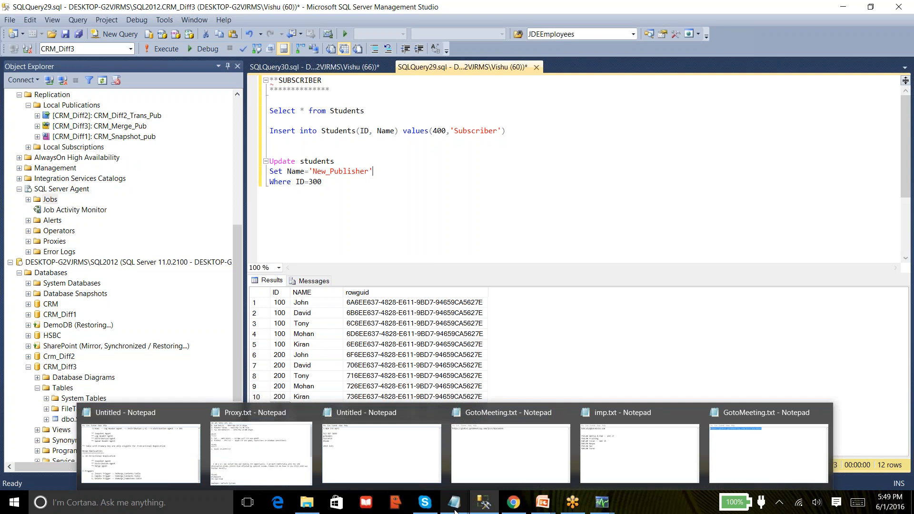
left_click(146, 458)
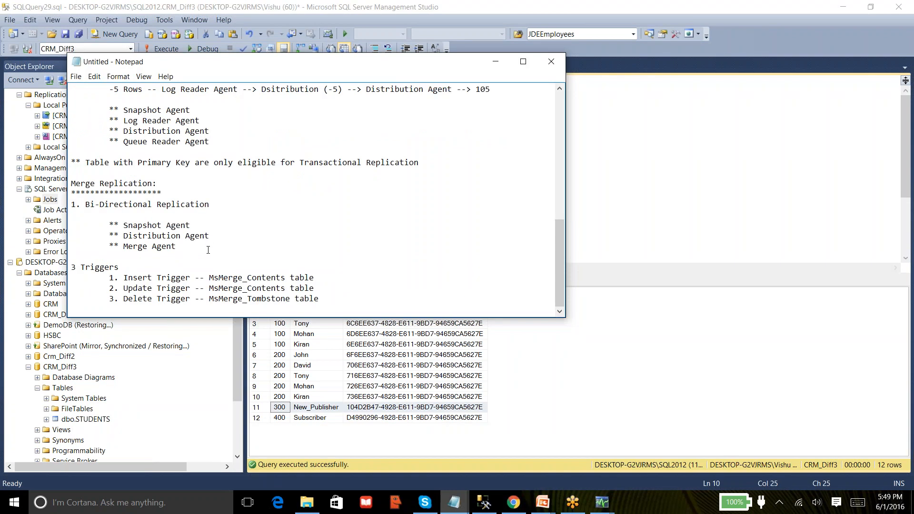
key("Up")
key("Up")
key("Up")
key("Up")
key("Up")
key("Up")
key("Up")
key("Up")
key("Up")
key("Up")
key("Up")
key("Up")
key("Up")
key("Up")
key("Up")
key("Up")
key("Up")
key("Up")
key("Up")
key("Up")
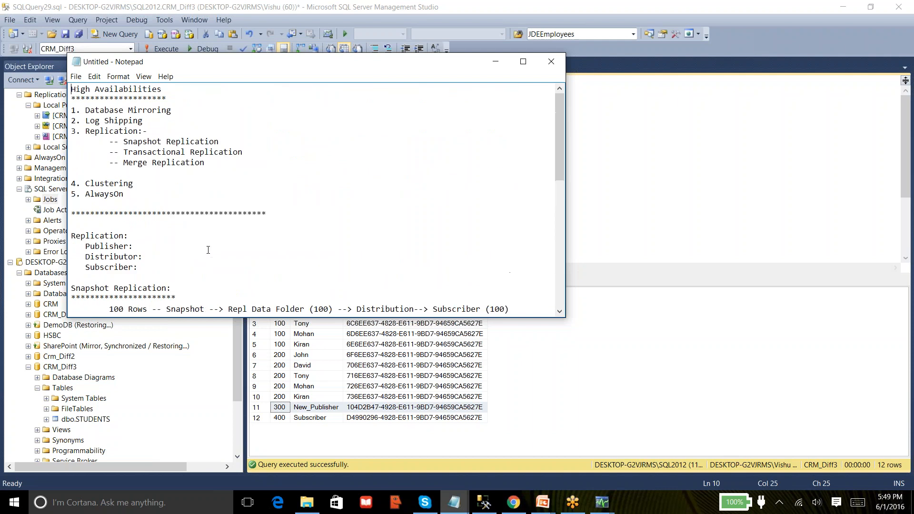
Select the Clustering and AlwaysOn lines together in the High Availabilities list.
key("Down")
key("Down")
key("Down")
key("Down")
key("Down")
key("Down")
key("Down")
key("Down")
key("Down")
key("shift+End")
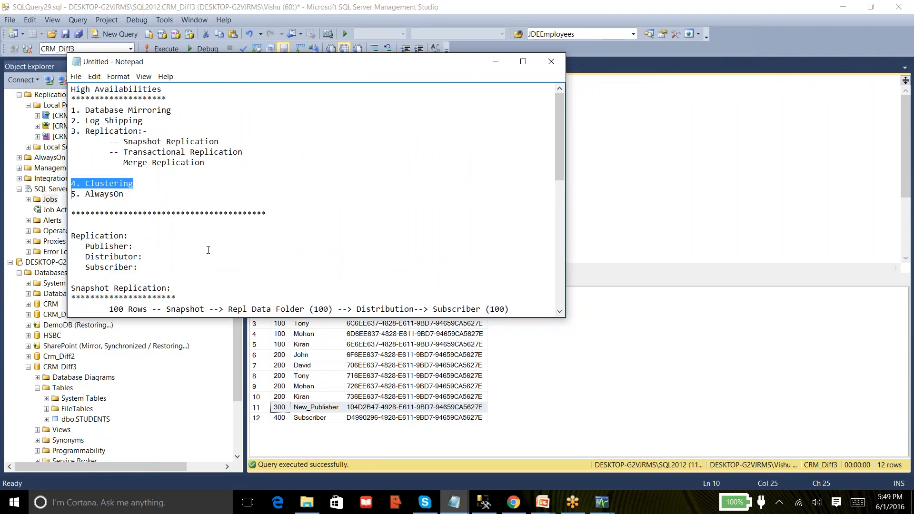
key("shift+Down")
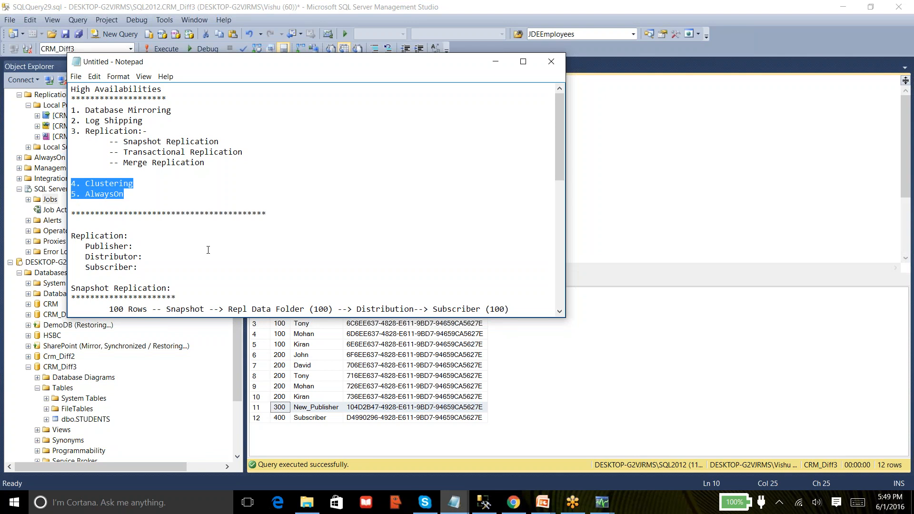
key("shift+Up")
key("shift+Down")
key("shift+Up")
key("shift+Down")
left_click(904, 86)
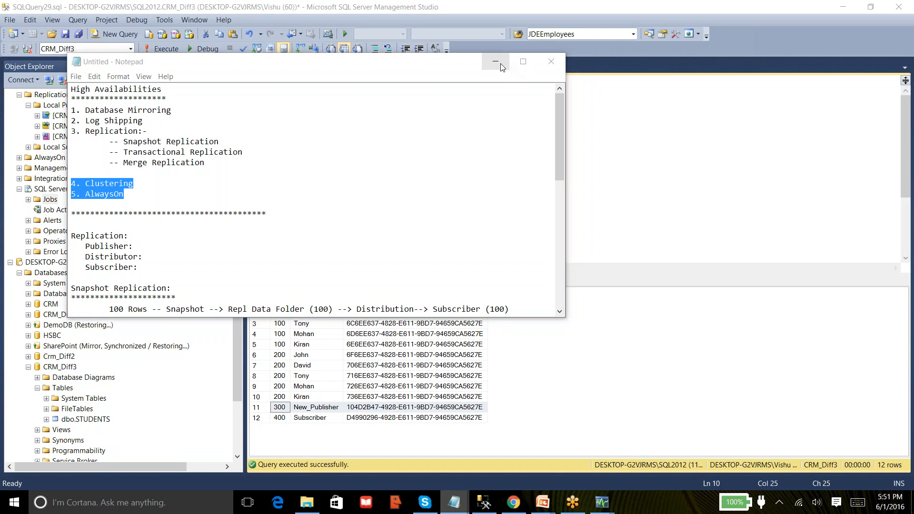
Highlight the words AlwaysOn and Clustering alternately in the notes, finishing with AlwaysOn selected.
left_click(92, 184)
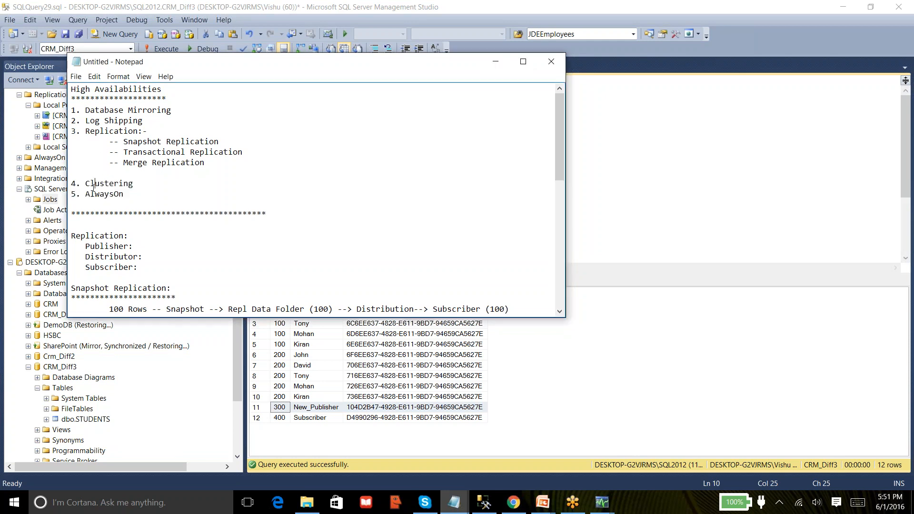
double_click(93, 194)
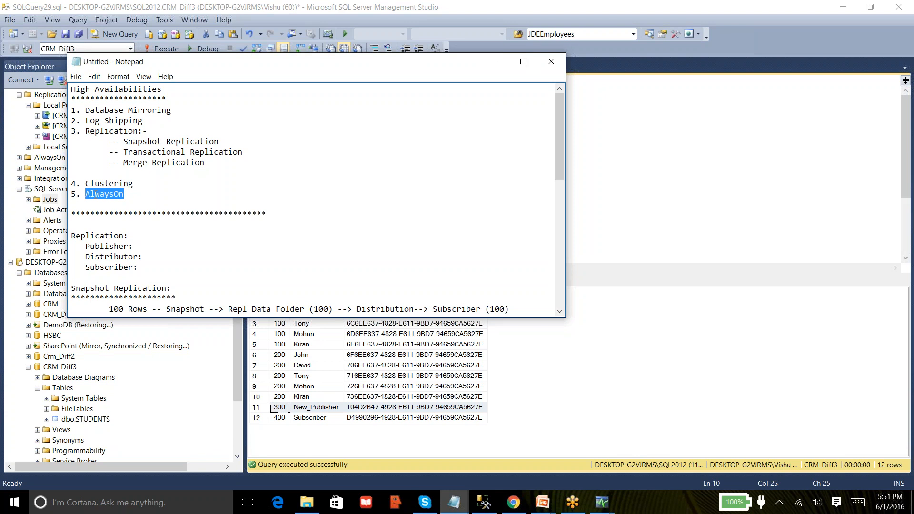
double_click(103, 184)
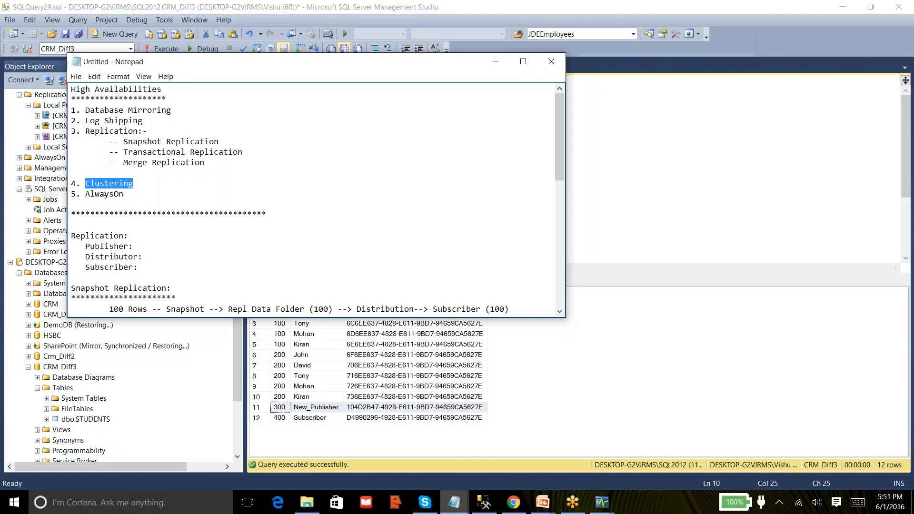
left_click(104, 194)
double_click(104, 194)
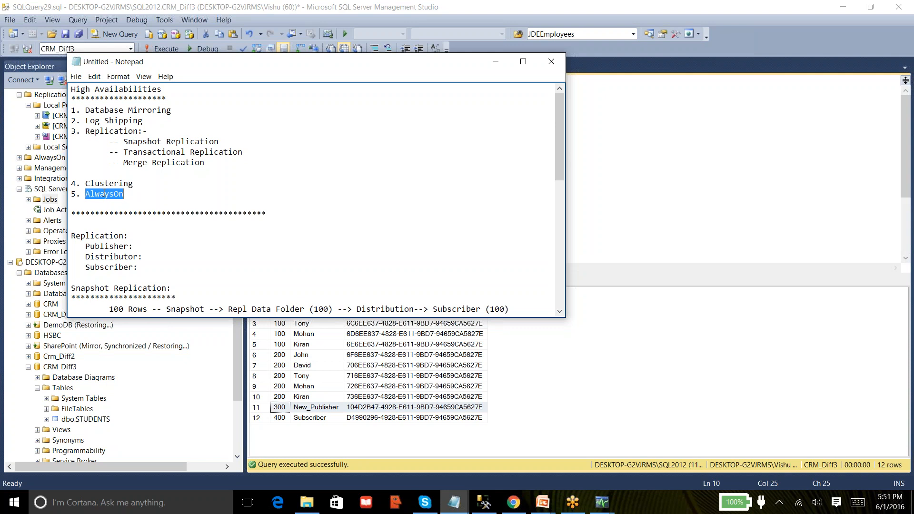
double_click(105, 183)
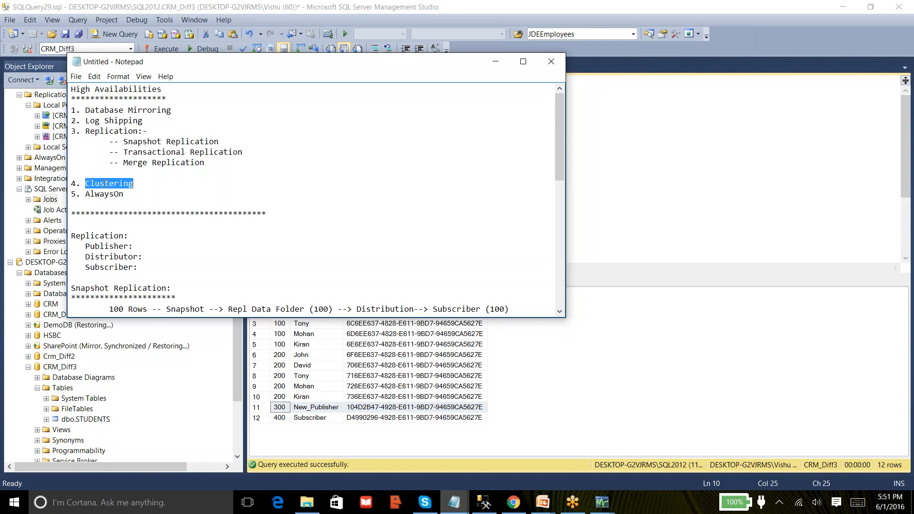
double_click(104, 193)
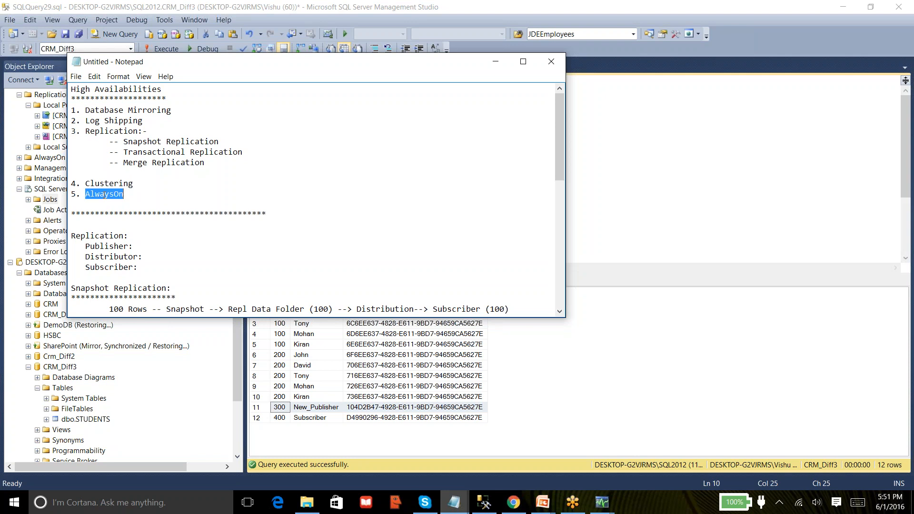
Minimize the replication notes to return to the subscriber query in SQL Server Management Studio.
left_click(495, 62)
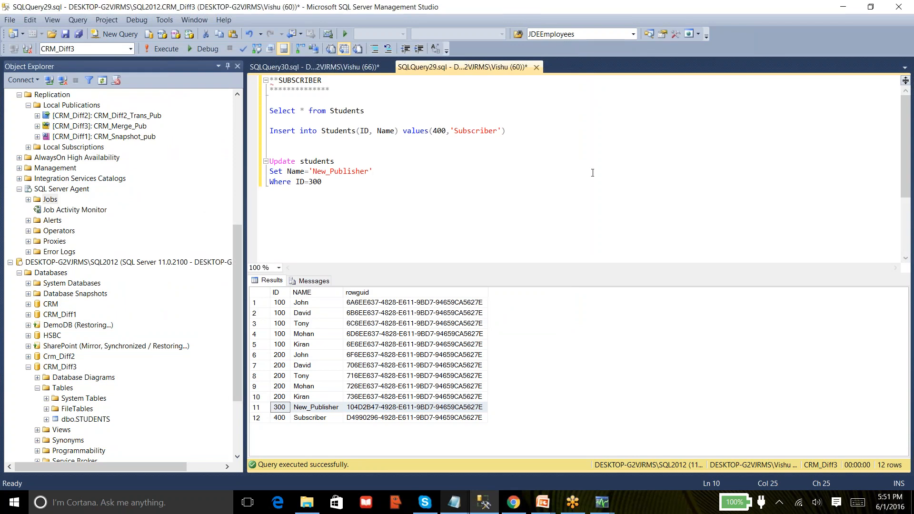
left_click(908, 200)
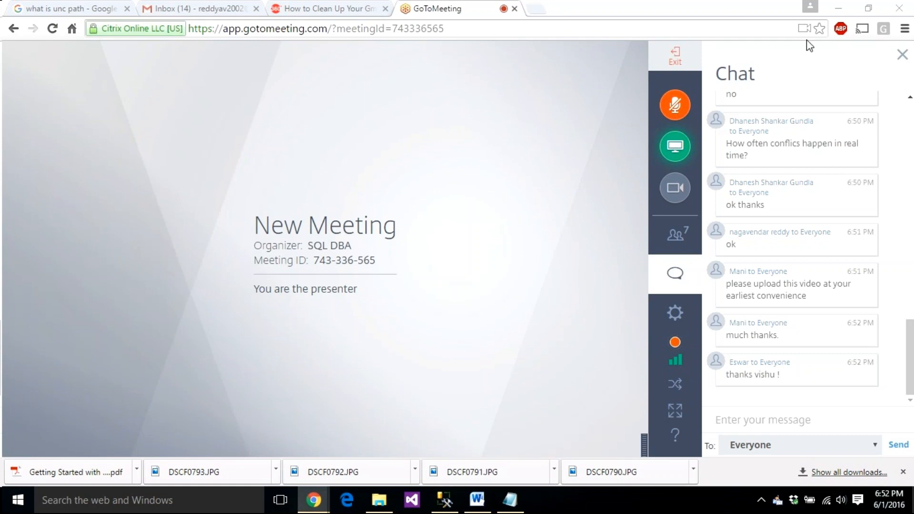
Switch from GoToMeeting to SQL Server Management Studio and open the mirroring settings of the Test database on KRITS-PC\NEWYORK.
left_click(836, 9)
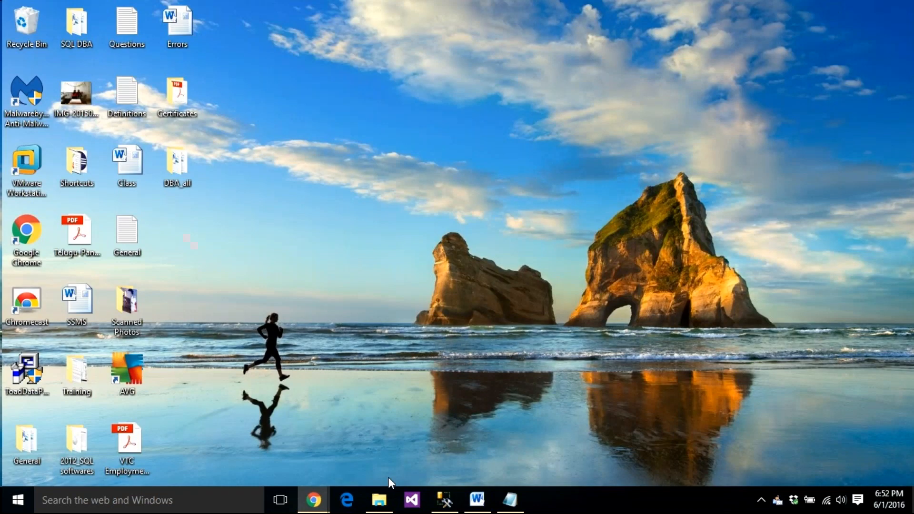
left_click(441, 505)
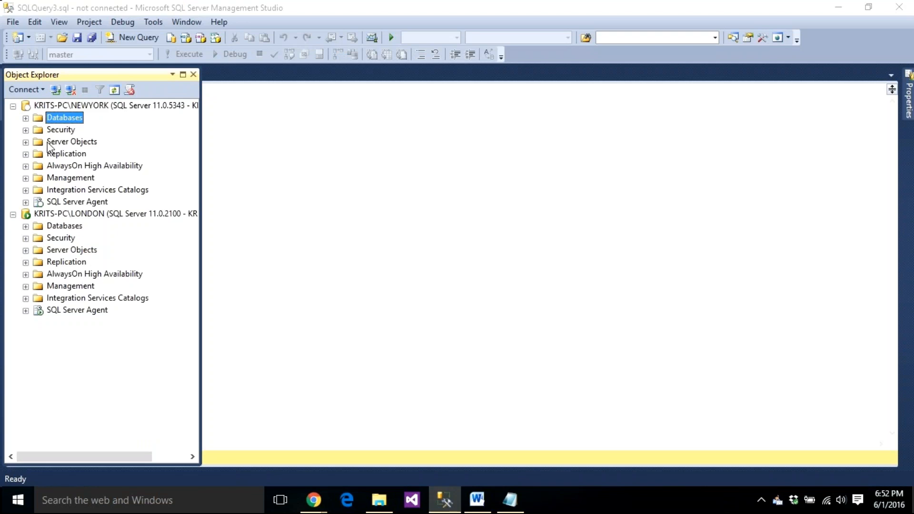
left_click(25, 118)
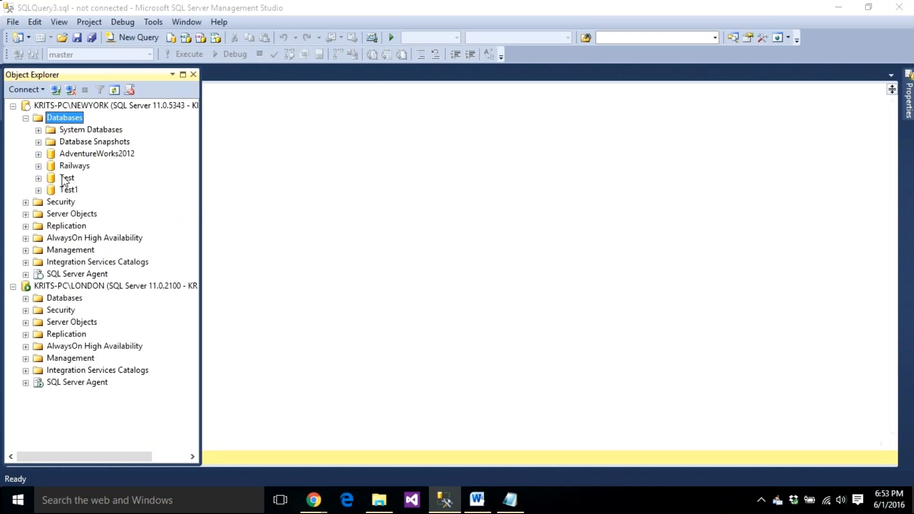
left_click(66, 178)
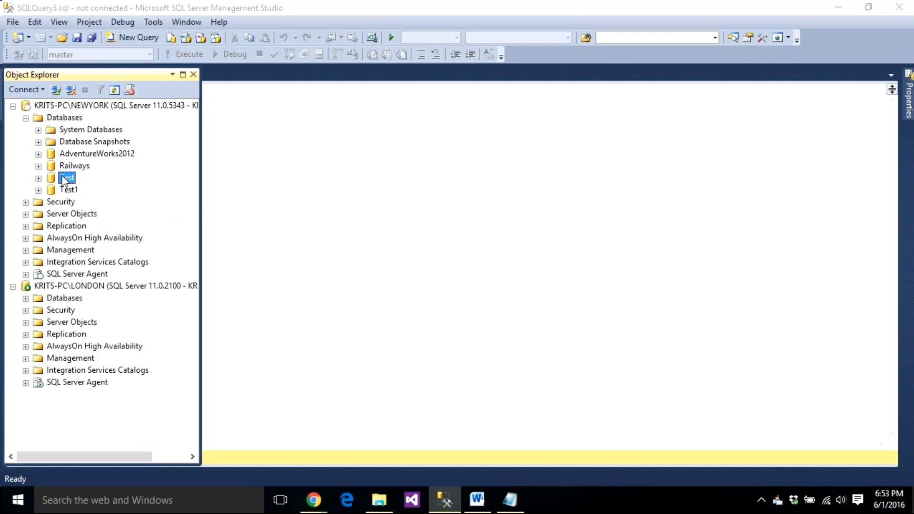
right_click(62, 178)
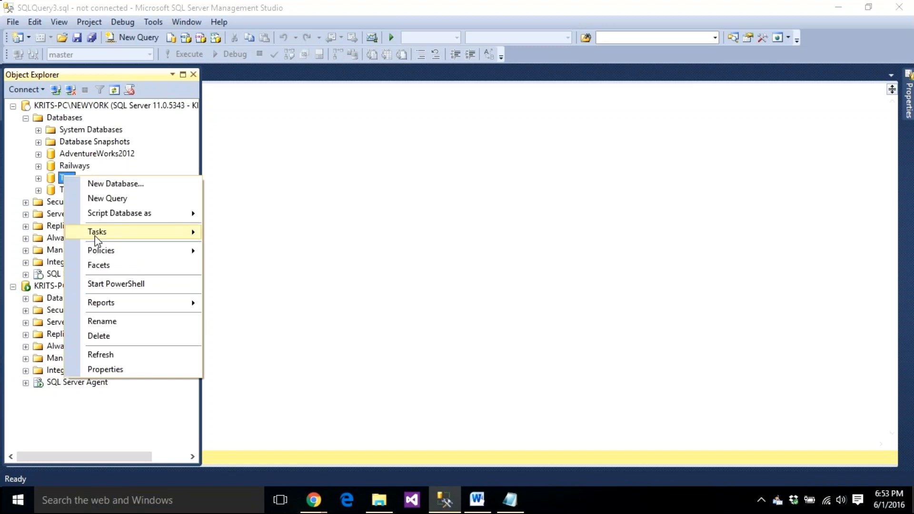
mouse_move(177, 238)
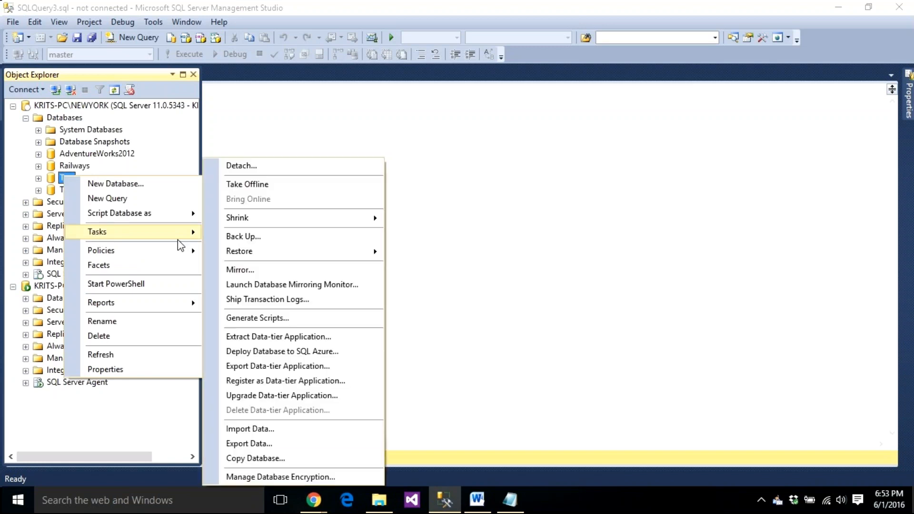
left_click(231, 270)
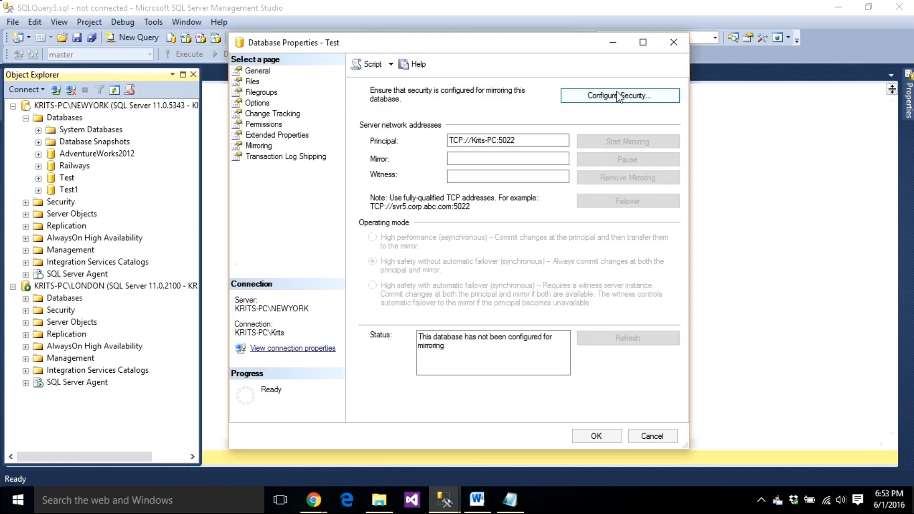
Start configuring mirroring security for Test without a witness server, keeping the principal's listener port 5022 and endpoint name Mirroring.
left_click(619, 97)
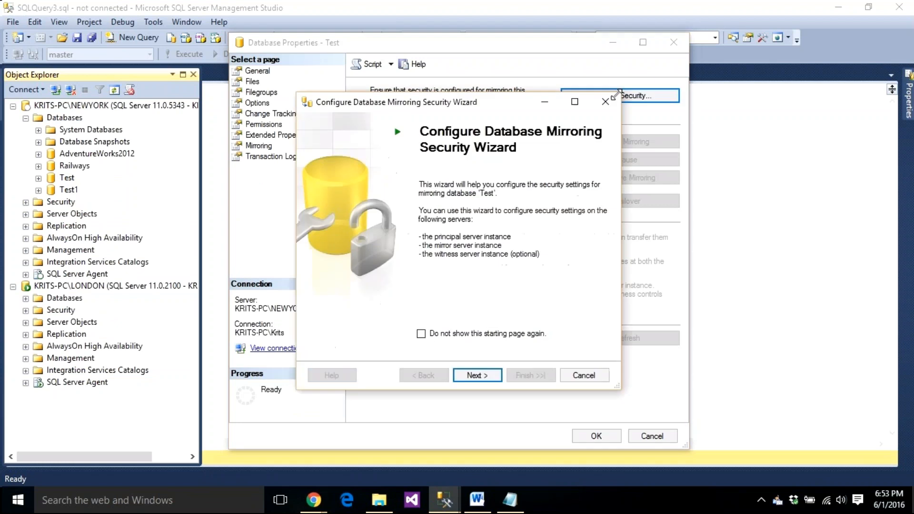
left_click(476, 376)
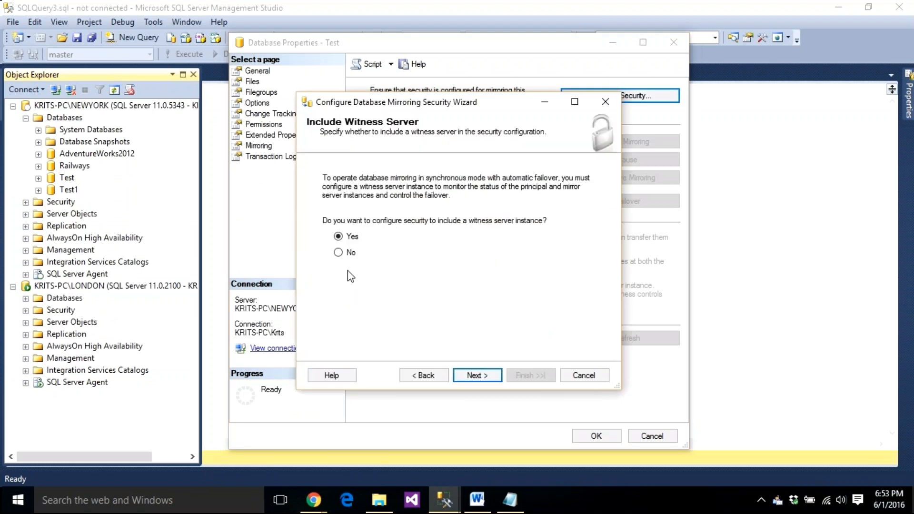
left_click(338, 253)
left_click(476, 376)
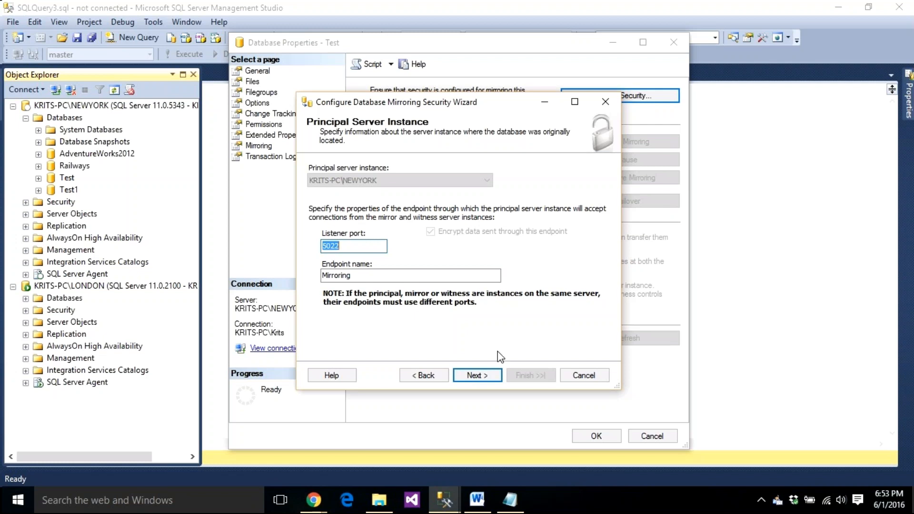
left_click(476, 376)
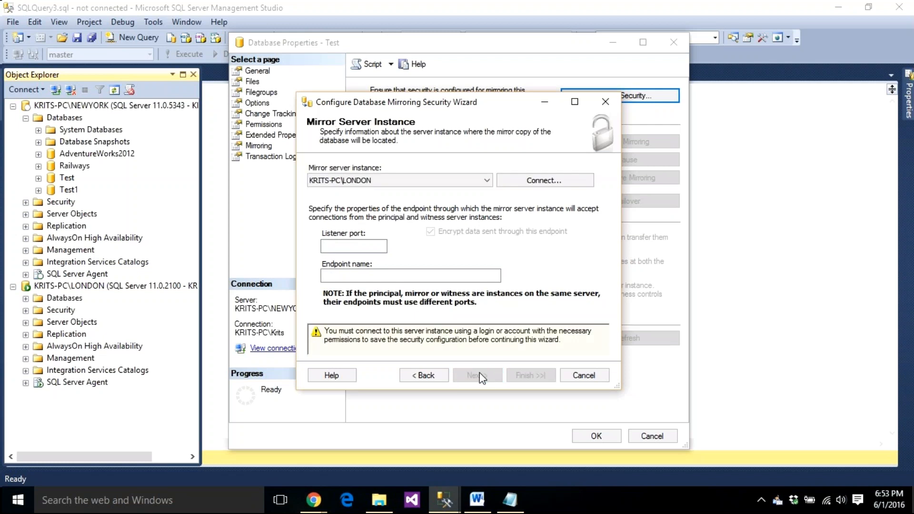
Connect to mirror instance KRITS-PC\LONDON with Windows Authentication, keep port 5023 and blank service accounts, and complete the endpoint configuration.
left_click(538, 183)
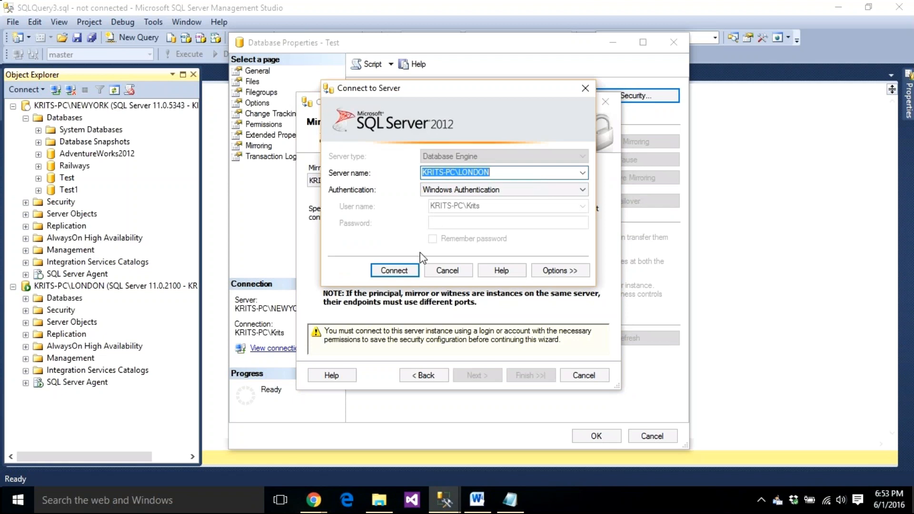
left_click(394, 270)
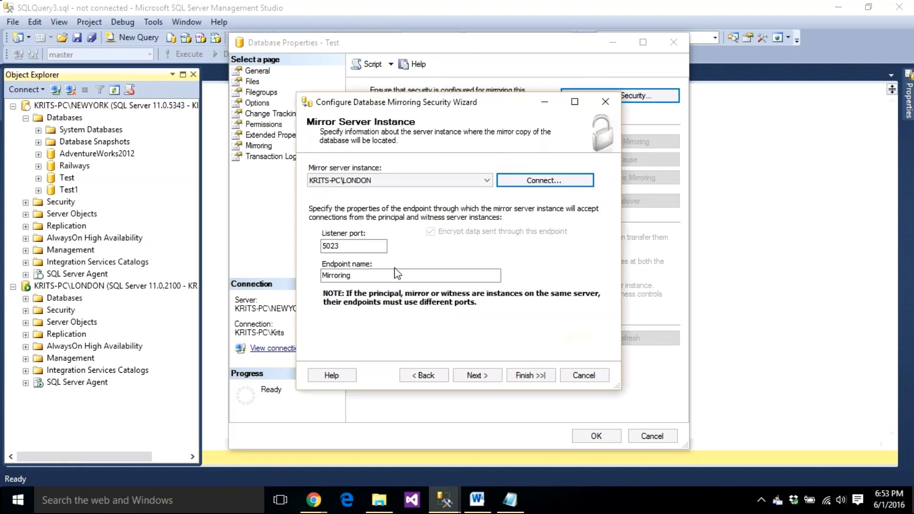
left_click(476, 376)
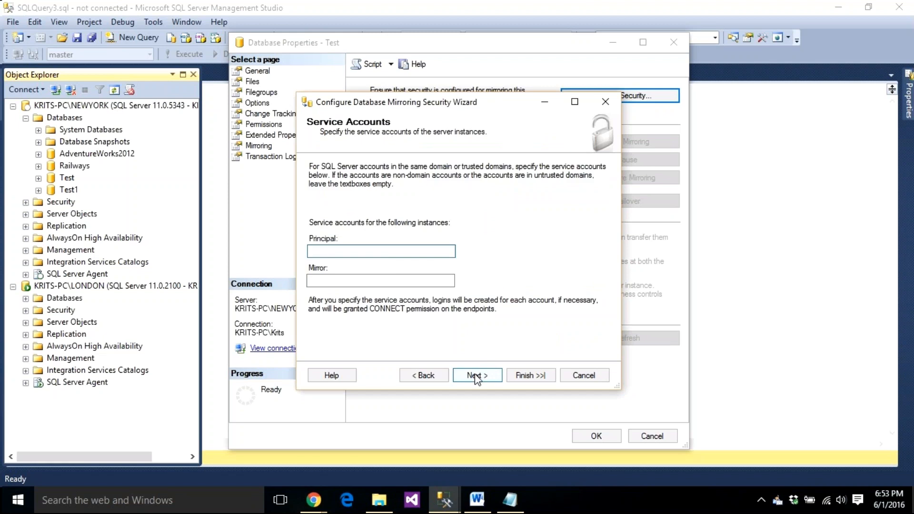
left_click(475, 376)
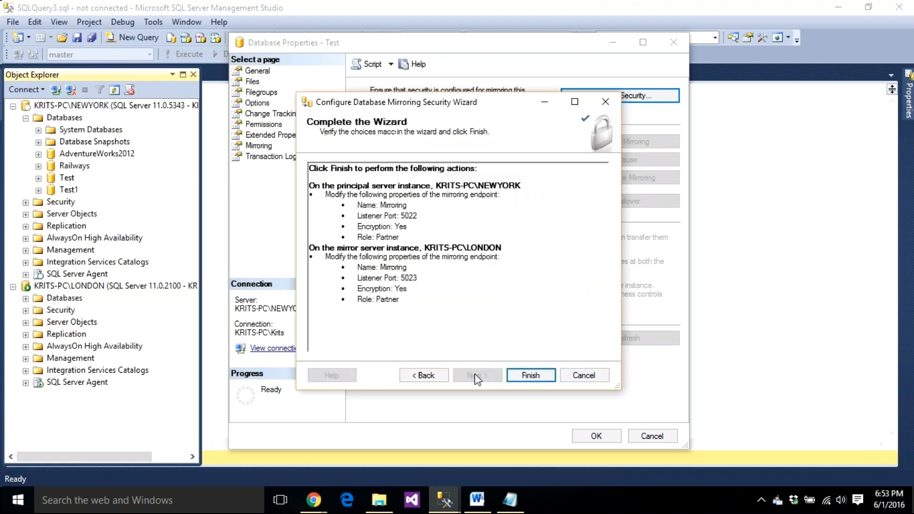
left_click(524, 376)
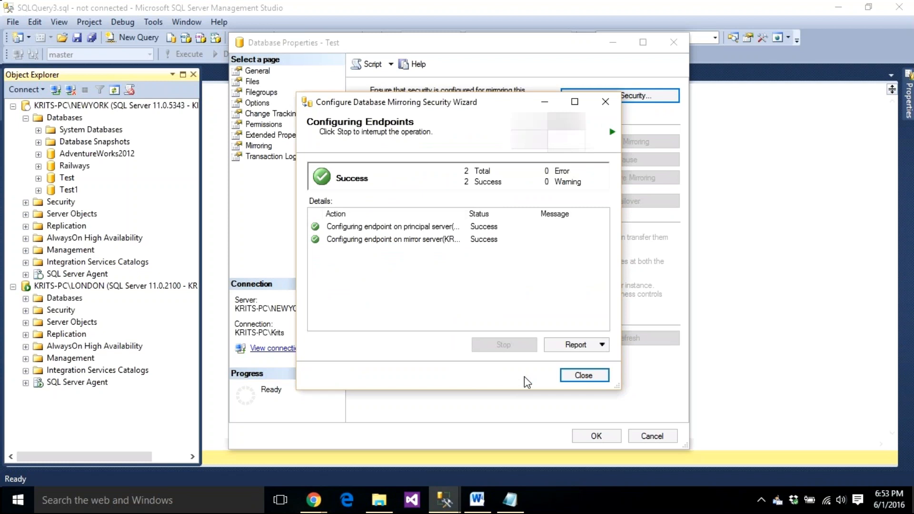
left_click(576, 377)
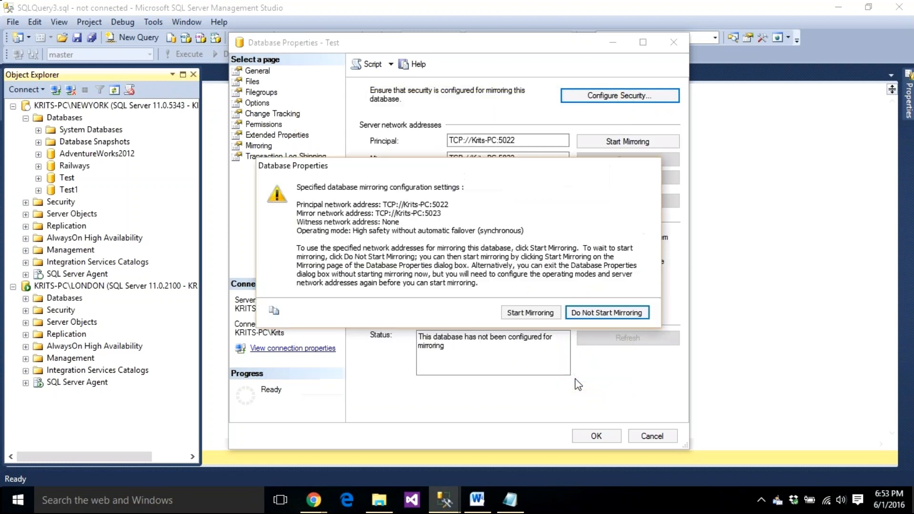
Try to start mirroring the Test database without a fully qualified domain name, and close its properties.
left_click(538, 315)
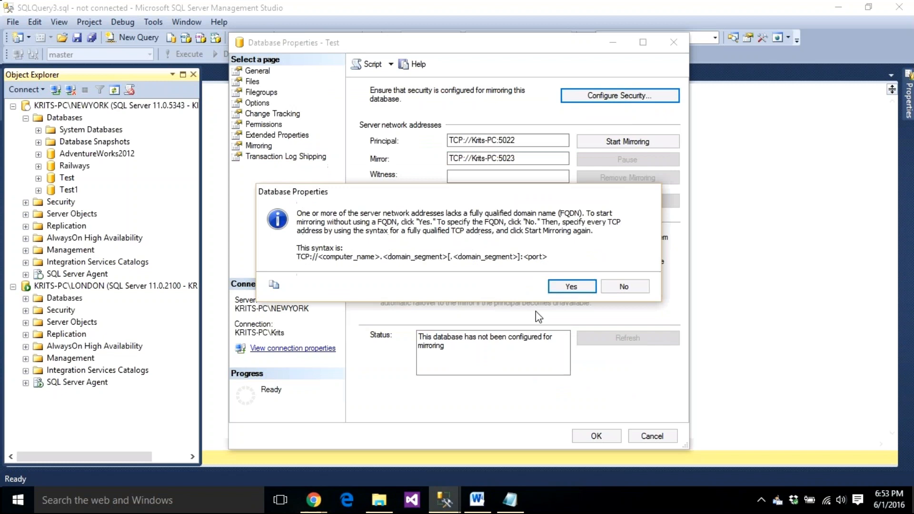
left_click(571, 288)
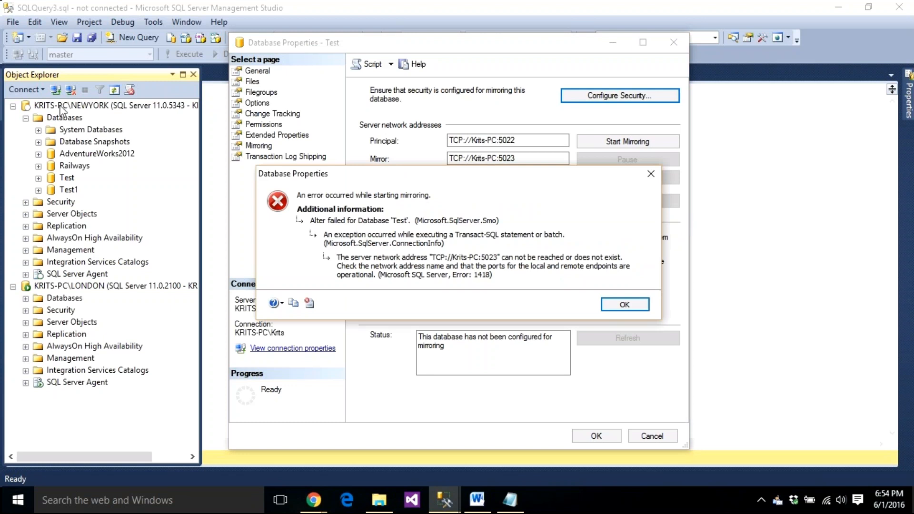
left_click(59, 500)
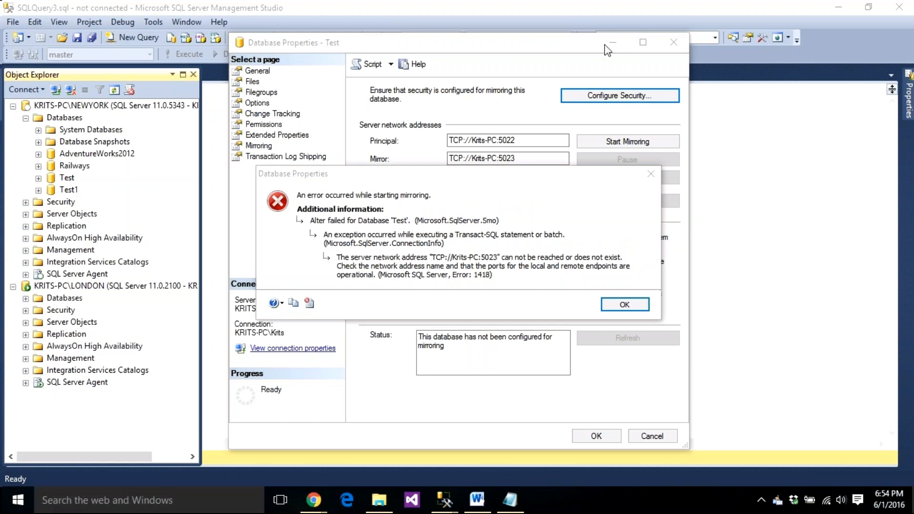
left_click(619, 306)
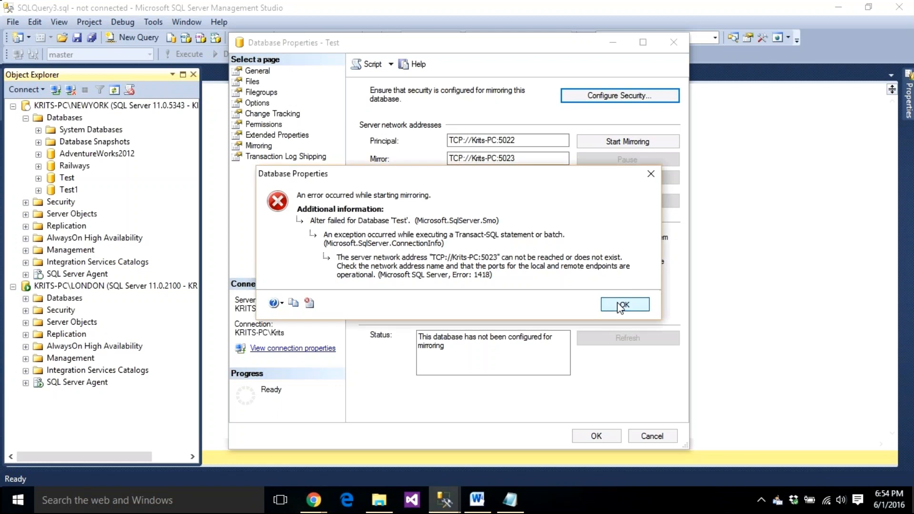
left_click(620, 306)
left_click(673, 42)
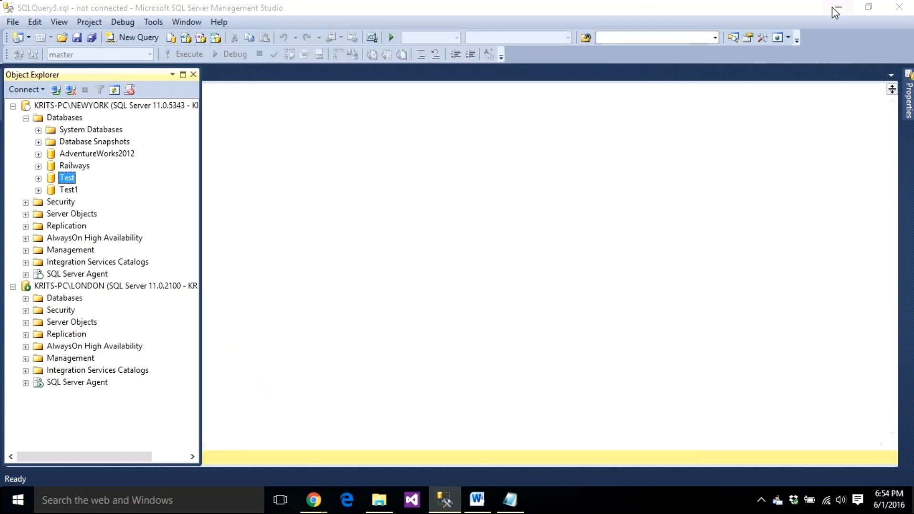
Minimize SQL Server Management Studio, switch to the GoToMeeting window in Chrome, and unmute the microphone.
left_click(836, 9)
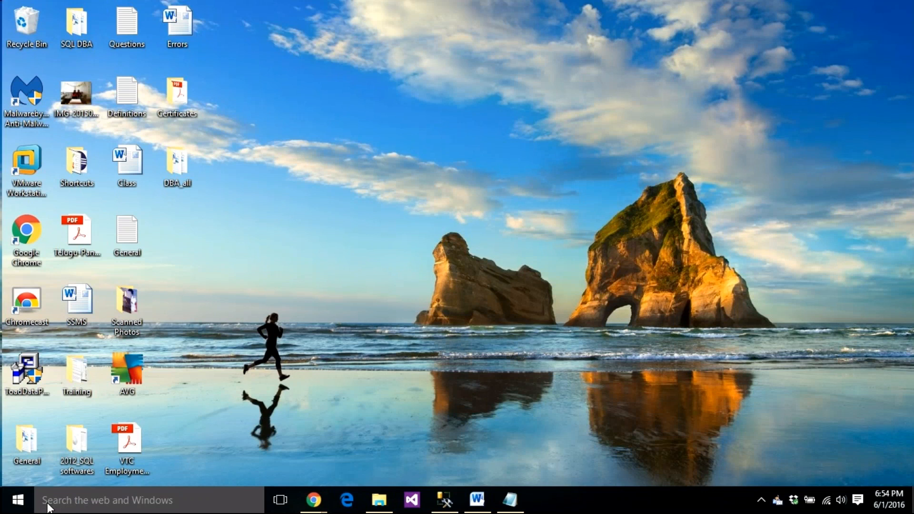
right_click(19, 503)
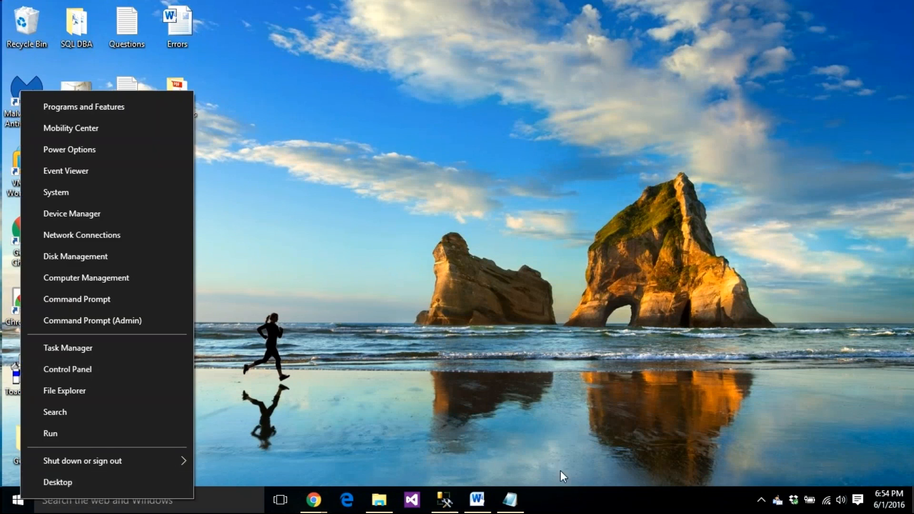
key("Escape")
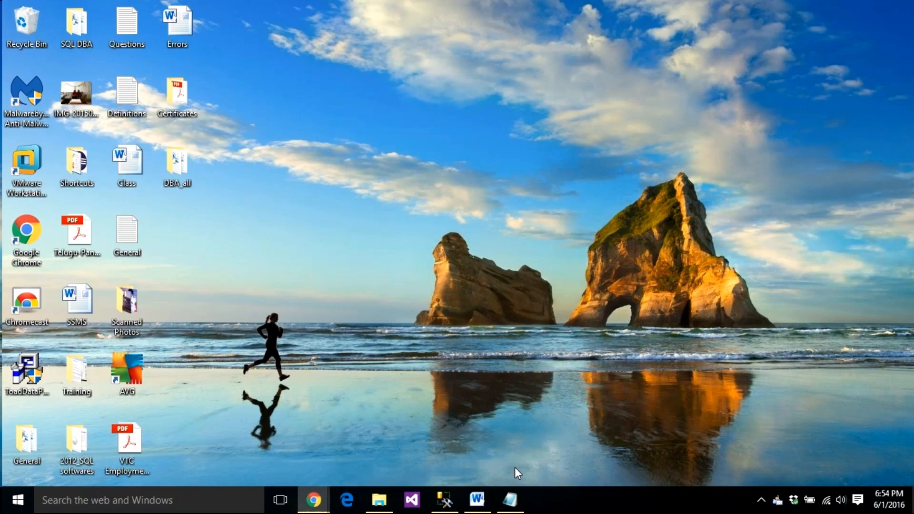
mouse_move(314, 504)
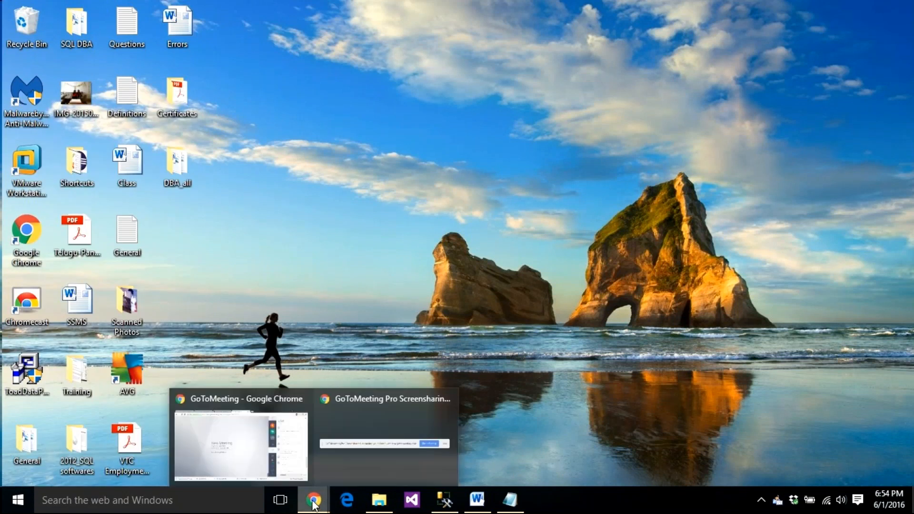
left_click(245, 460)
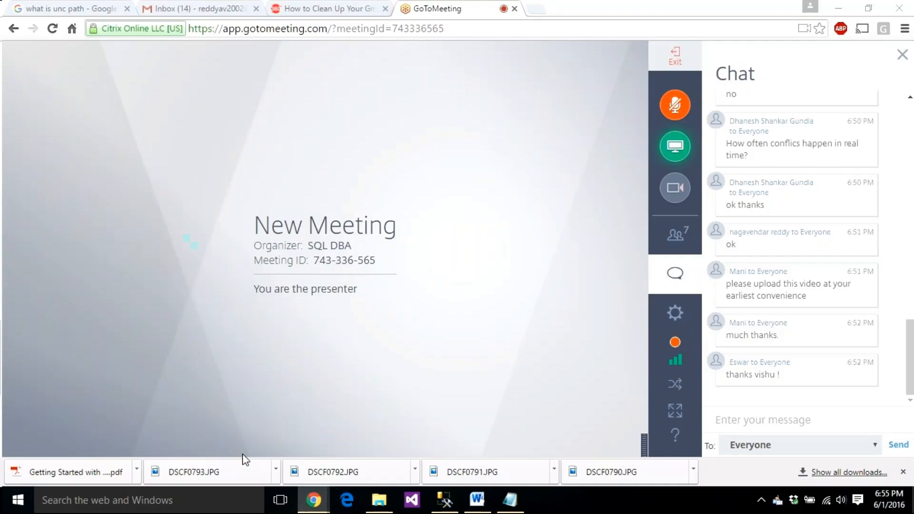
left_click(674, 105)
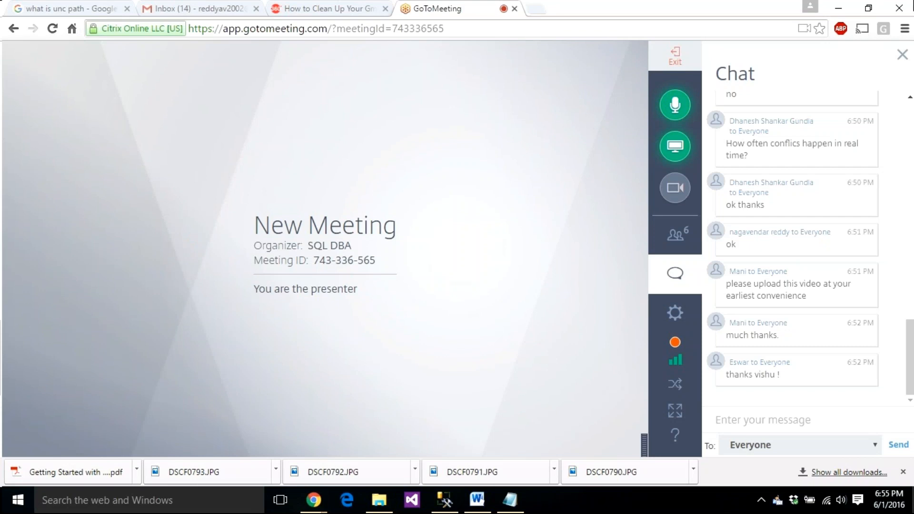
left_click(839, 10)
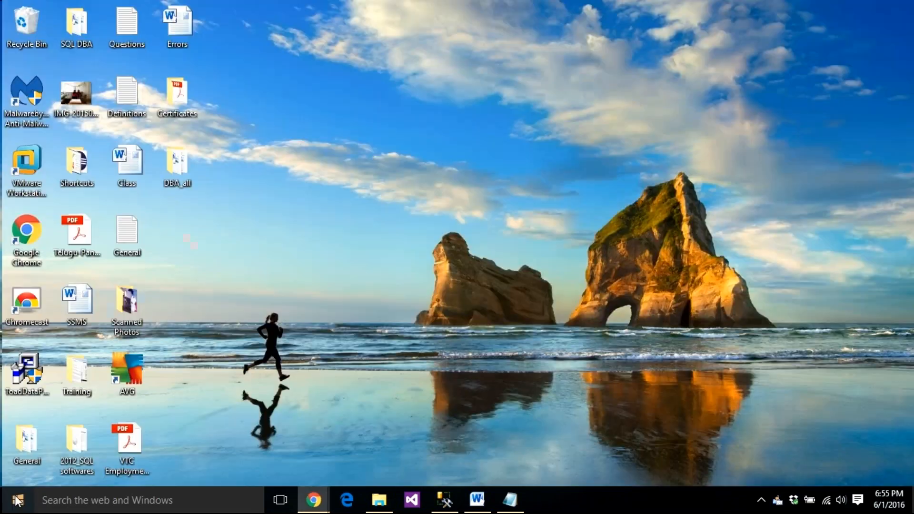
right_click(18, 499)
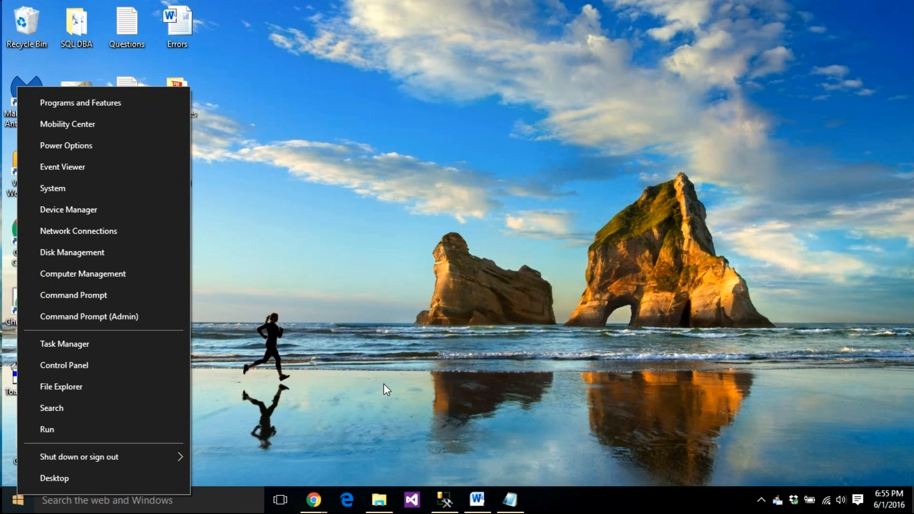
left_click(394, 391)
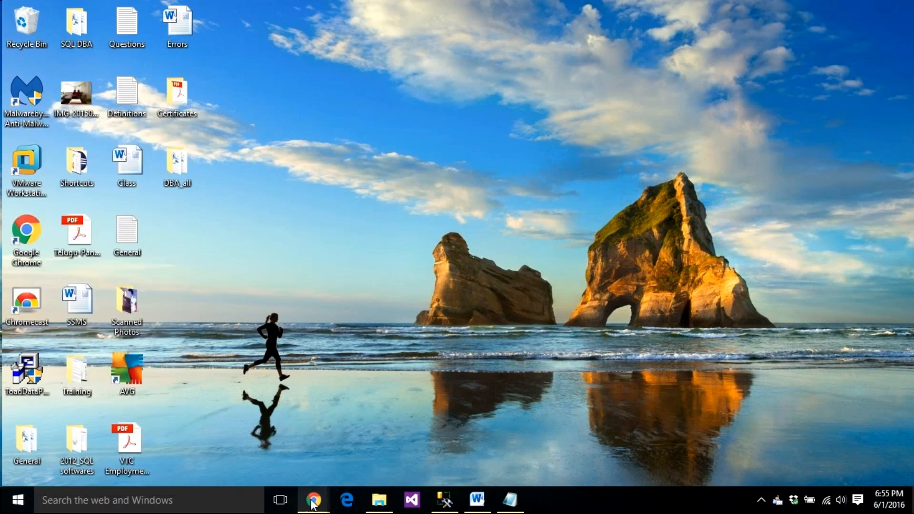
mouse_move(311, 504)
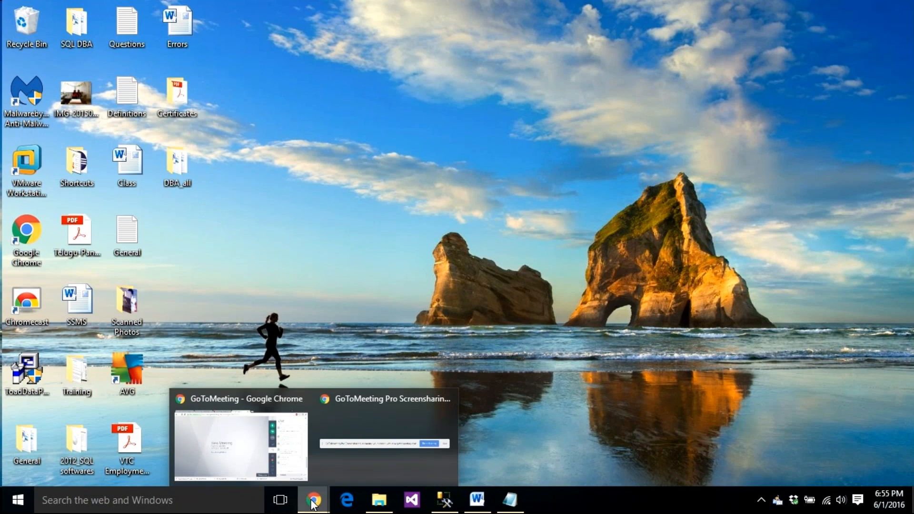
left_click(234, 456)
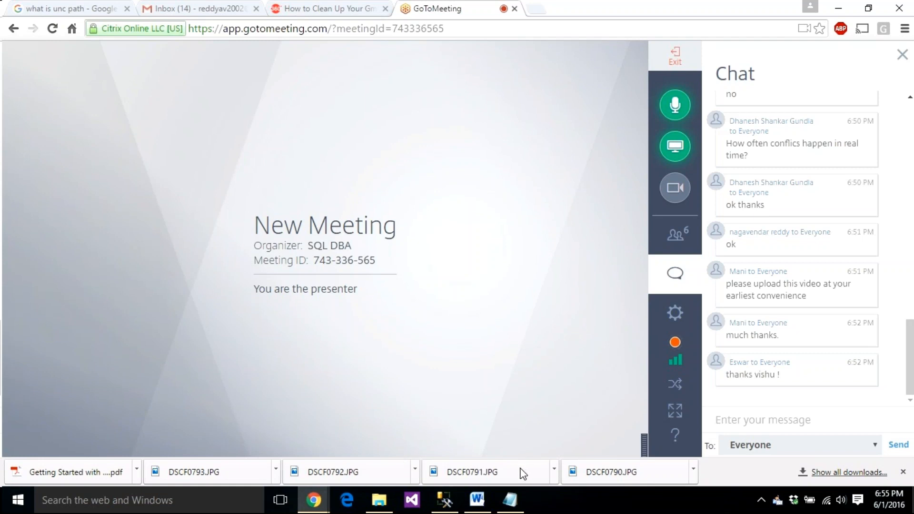
Show the desktop and open Windows Programs and Features.
left_click(692, 469)
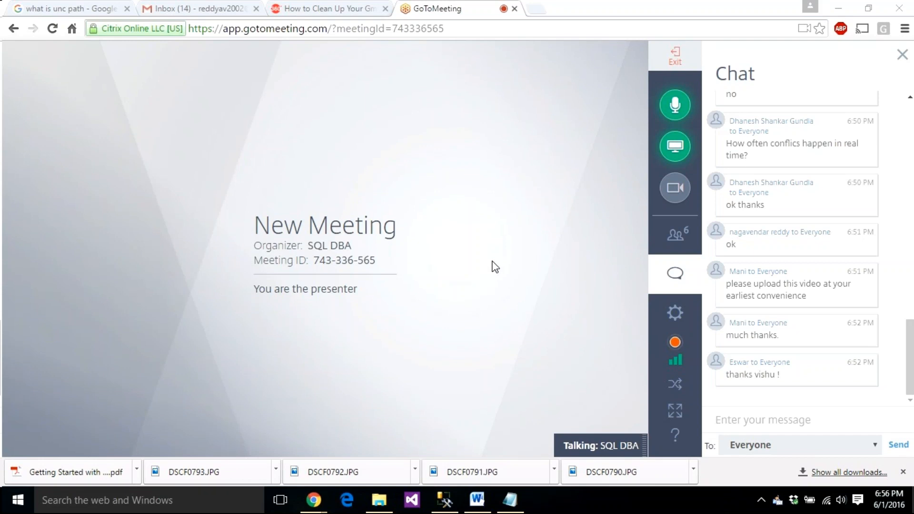
key("super+d")
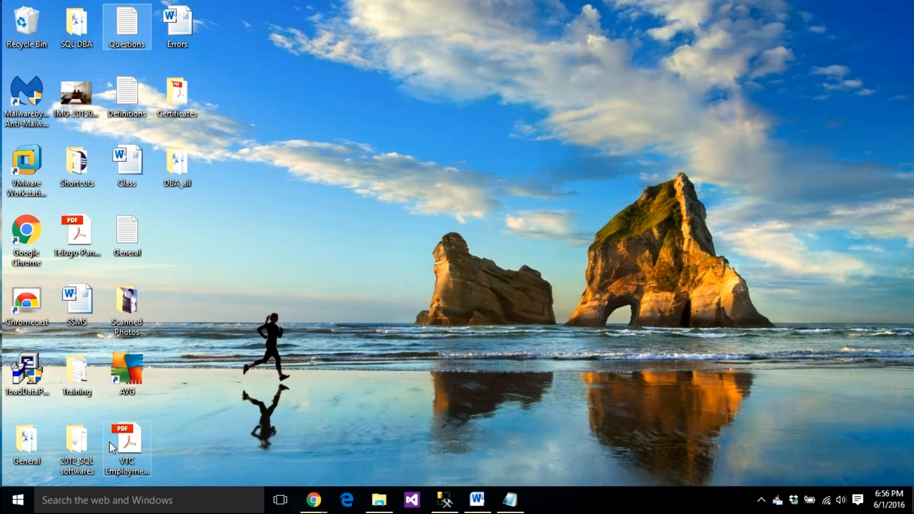
right_click(12, 507)
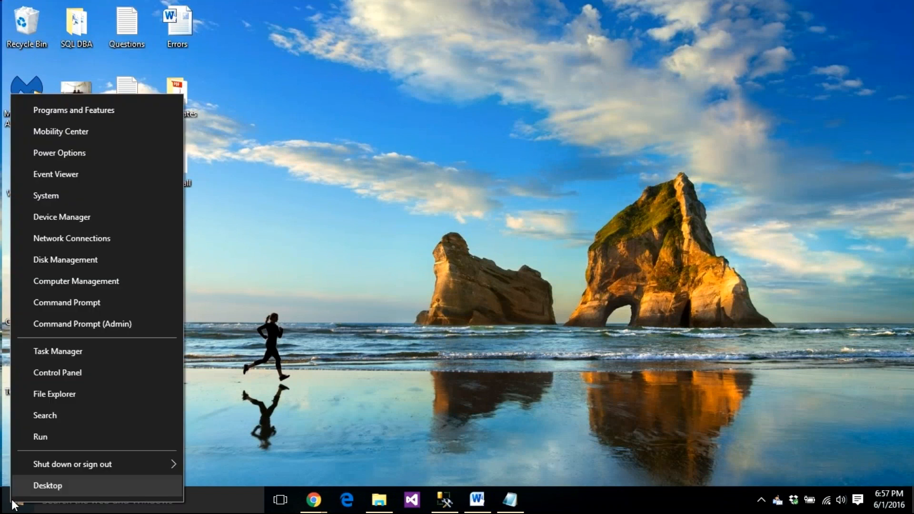
left_click(47, 416)
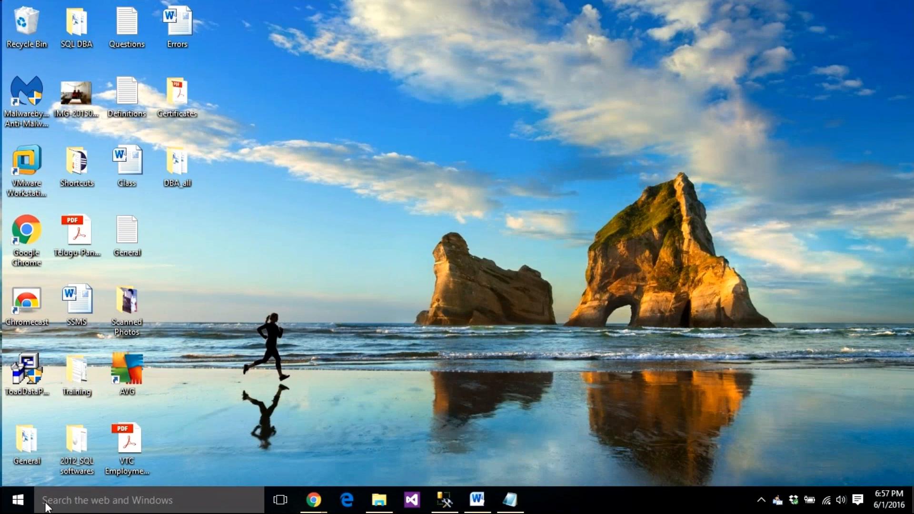
right_click(21, 501)
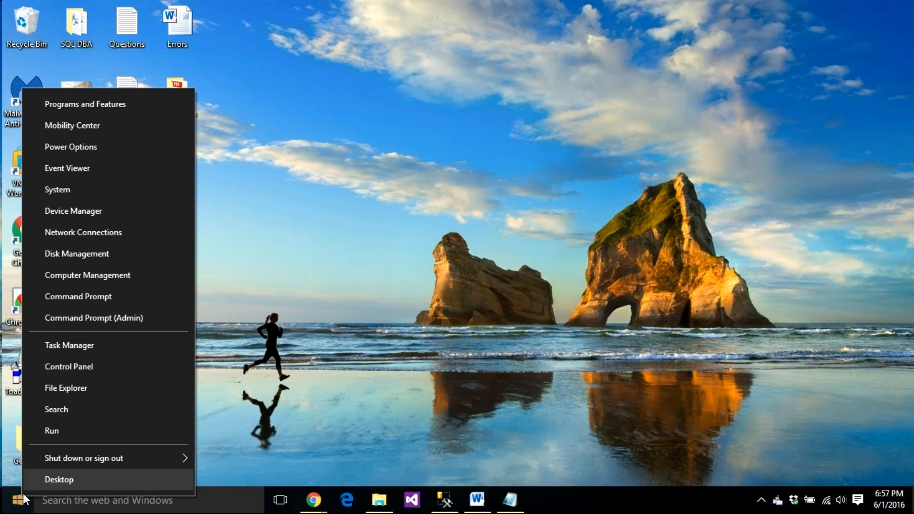
left_click(100, 108)
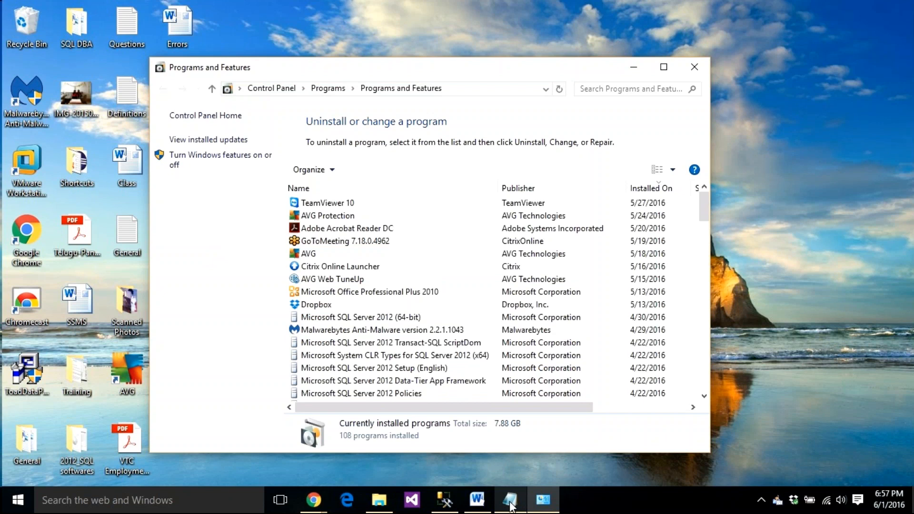
Close the Questions Notepad window and the SQL Server 2012 folder window, leaving the 13_Mirroring document open.
mouse_move(513, 507)
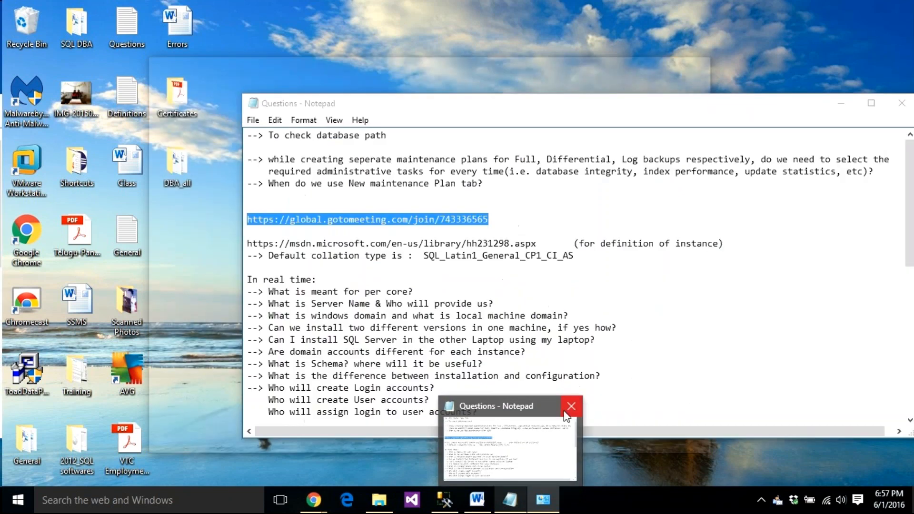
left_click(571, 406)
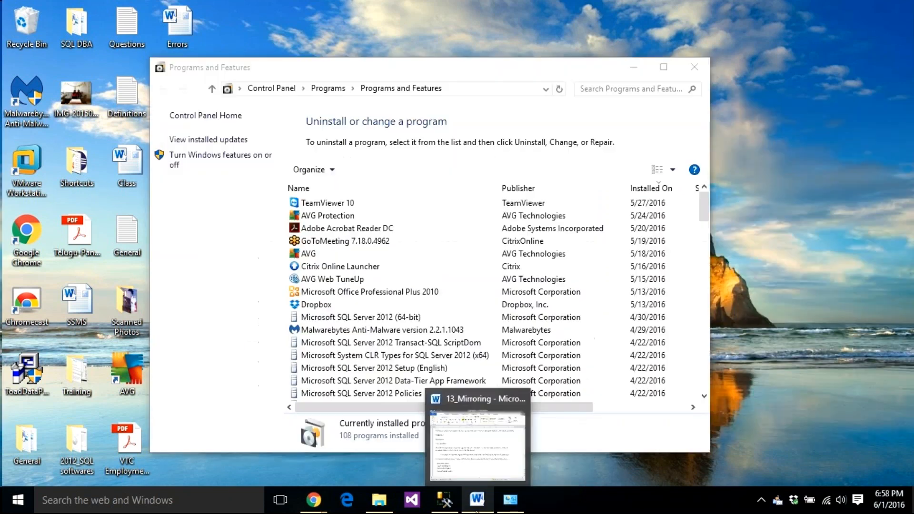
mouse_move(522, 400)
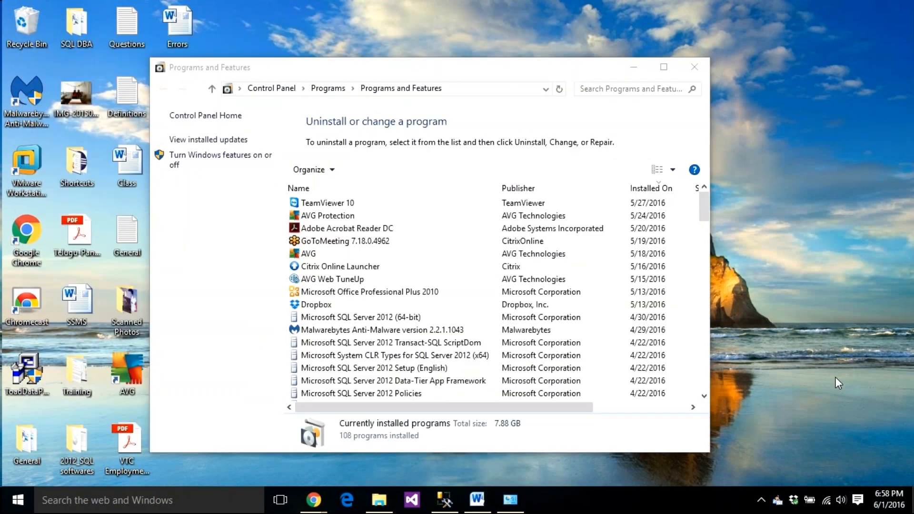
mouse_move(374, 507)
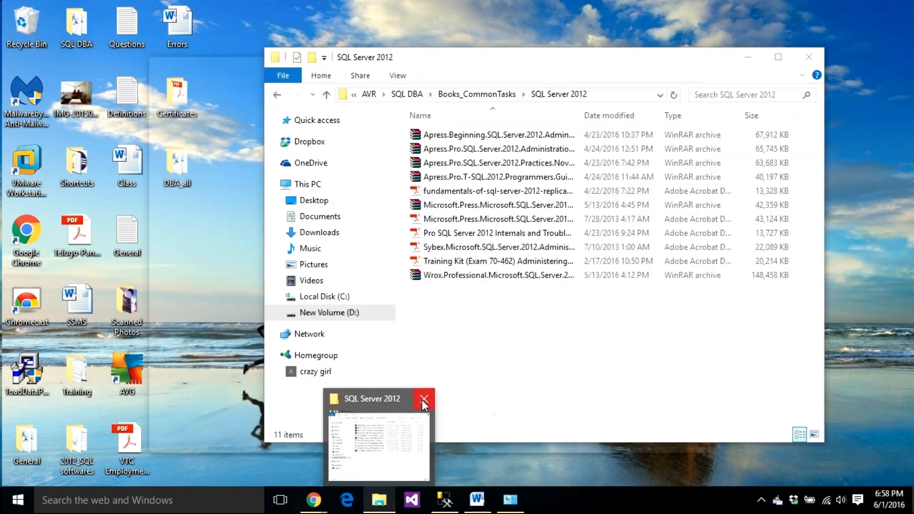
left_click(423, 401)
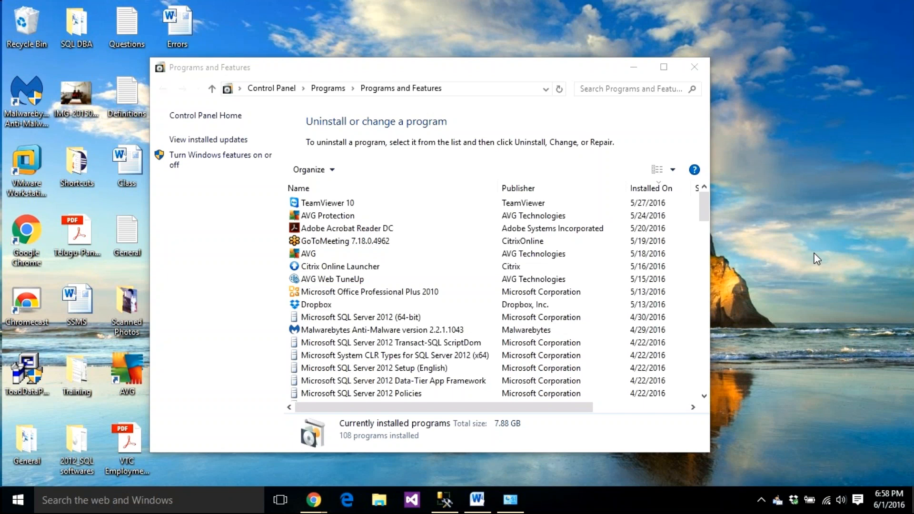
Examine the list of installed programs for SQL Server components and related Microsoft software, checking their publishers and installation dates.
left_click(704, 396)
left_click(704, 397)
left_click(704, 397)
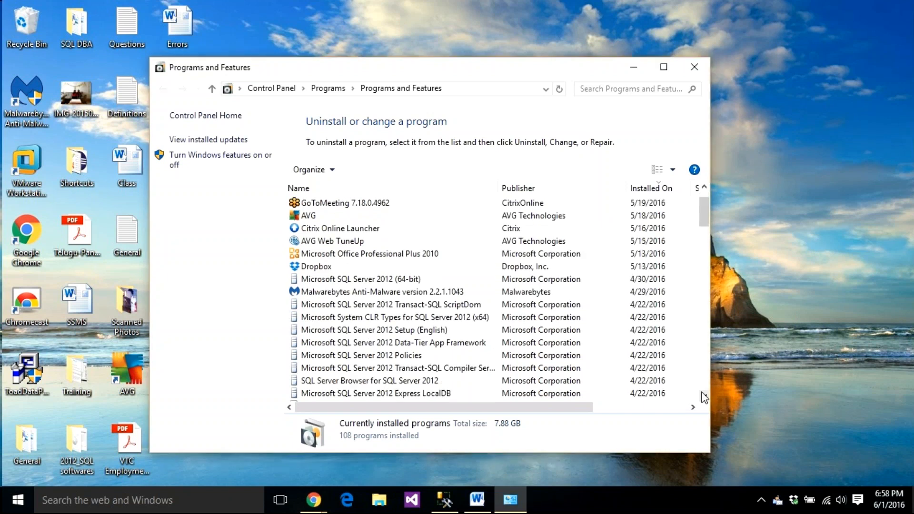
left_click(703, 397)
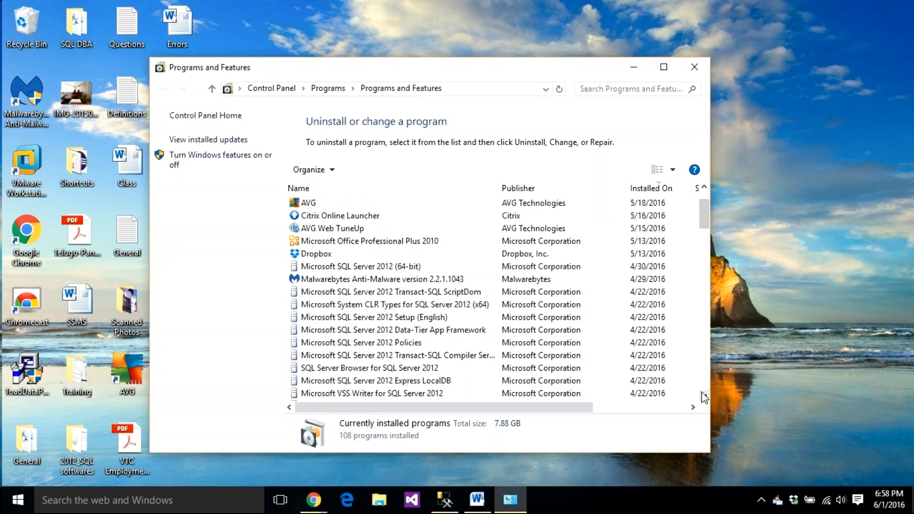
left_click(703, 396)
left_click(703, 396)
left_click(703, 396)
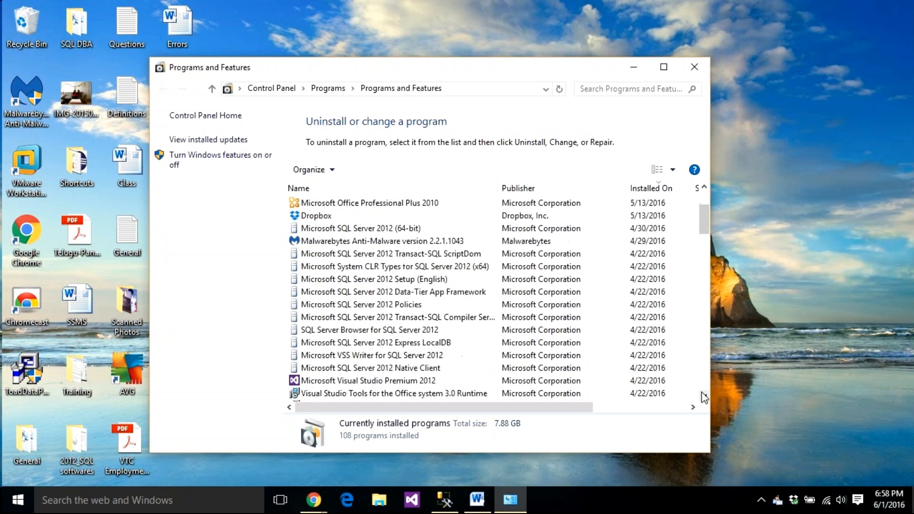
left_click(703, 396)
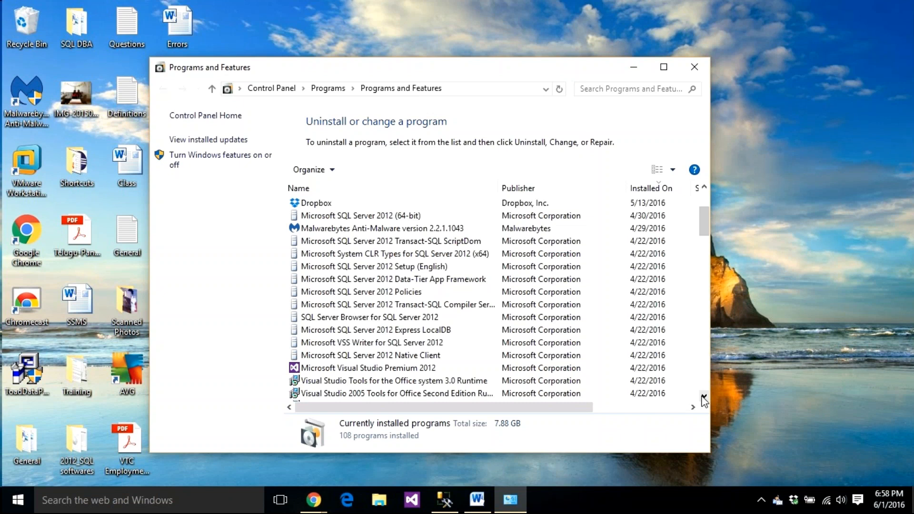
left_click(703, 397)
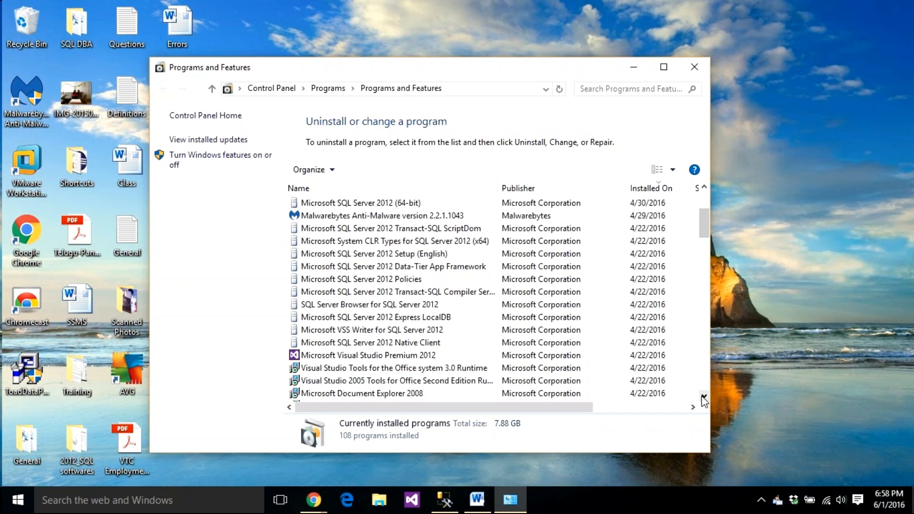
left_click(704, 397)
left_click(704, 397)
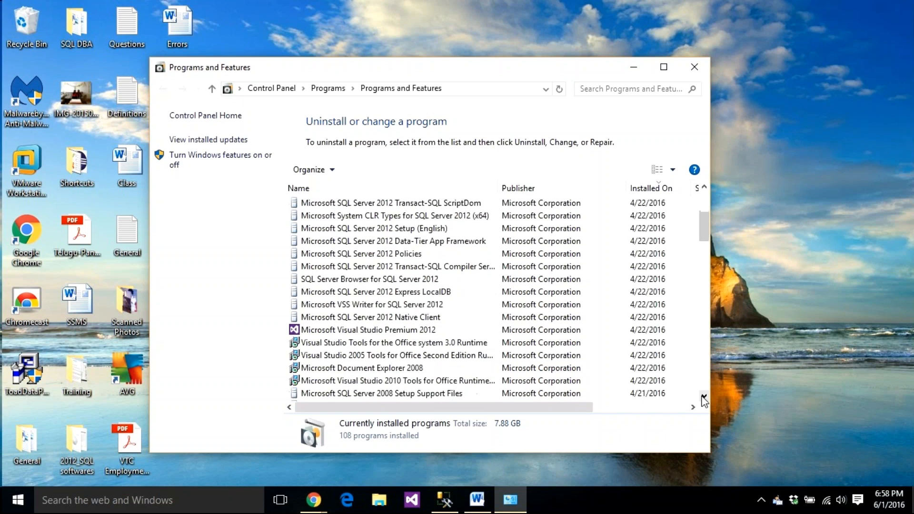
left_click(703, 397)
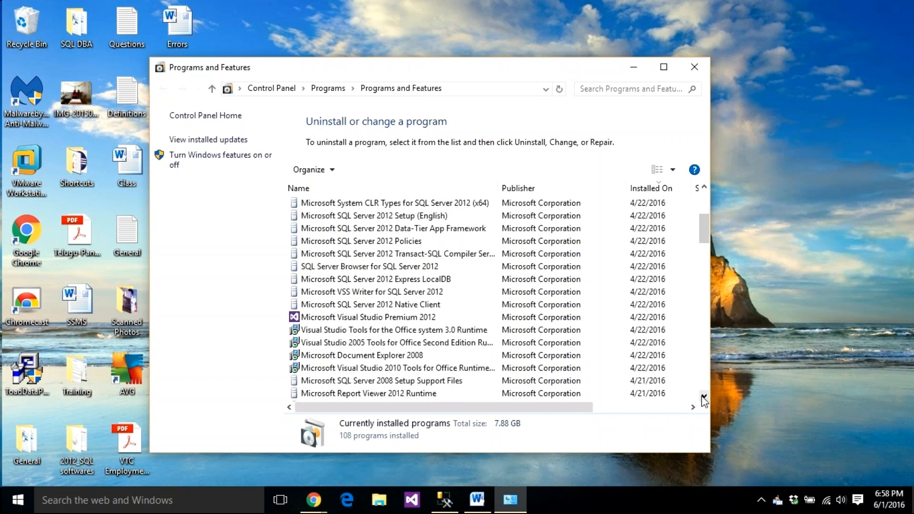
left_click(704, 397)
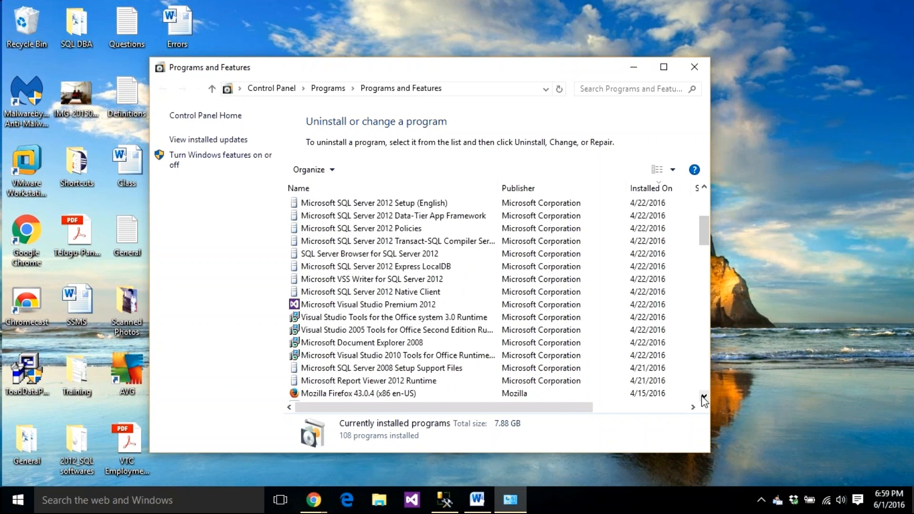
left_click(703, 397)
left_click(704, 397)
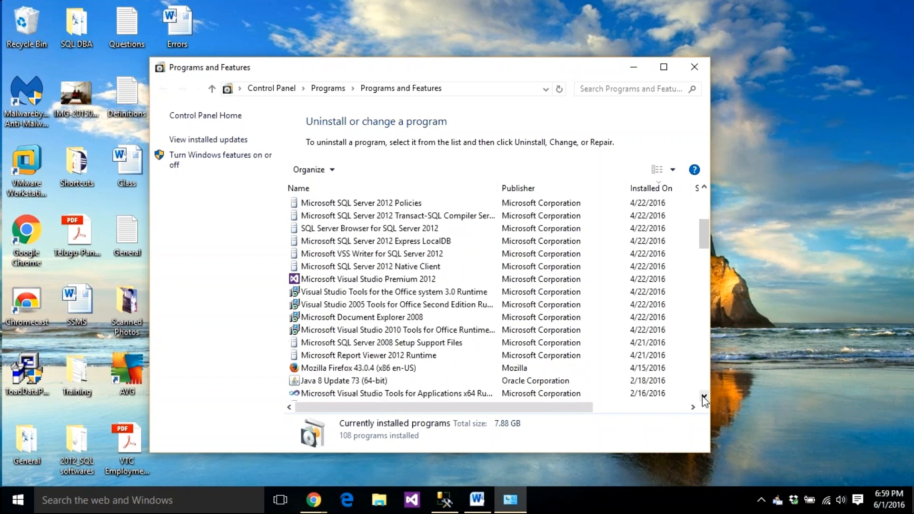
double_click(704, 397)
left_click(703, 397)
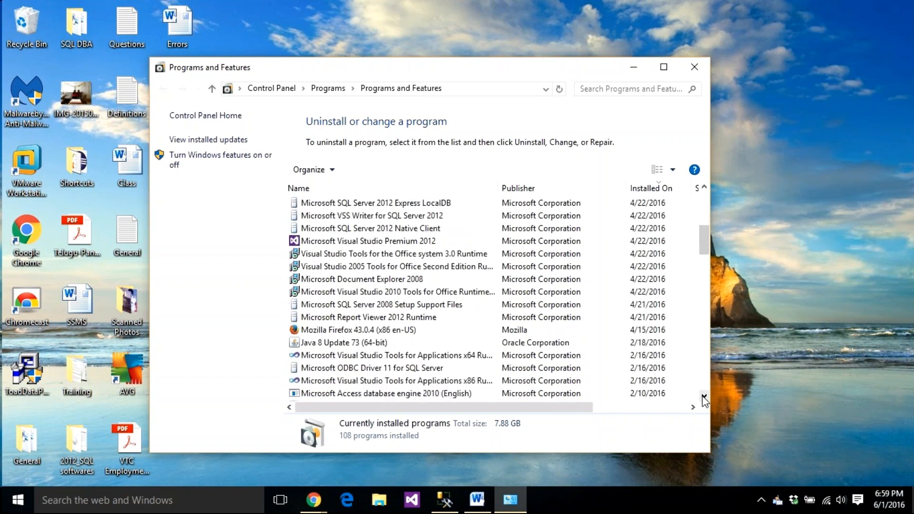
left_click(704, 397)
left_click(703, 397)
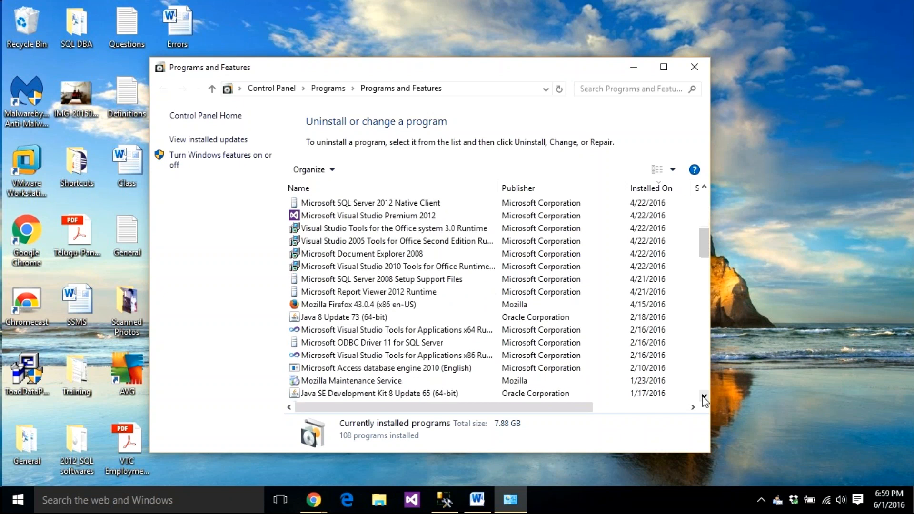
double_click(703, 397)
left_click(704, 397)
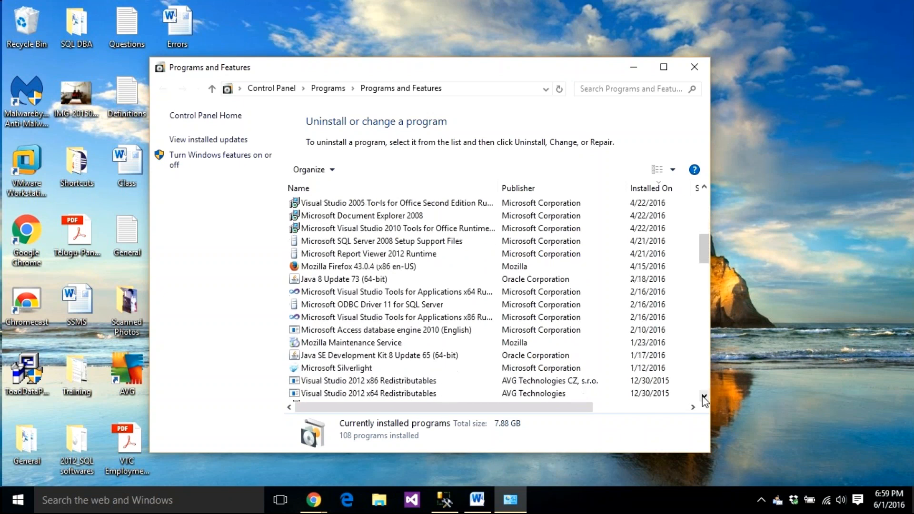
left_click(704, 397)
left_click(703, 397)
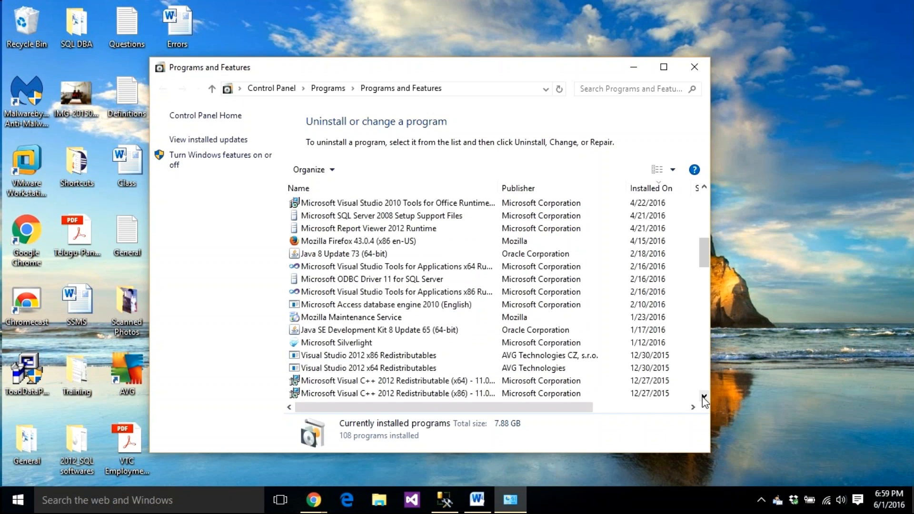
triple_click(703, 397)
left_click(703, 397)
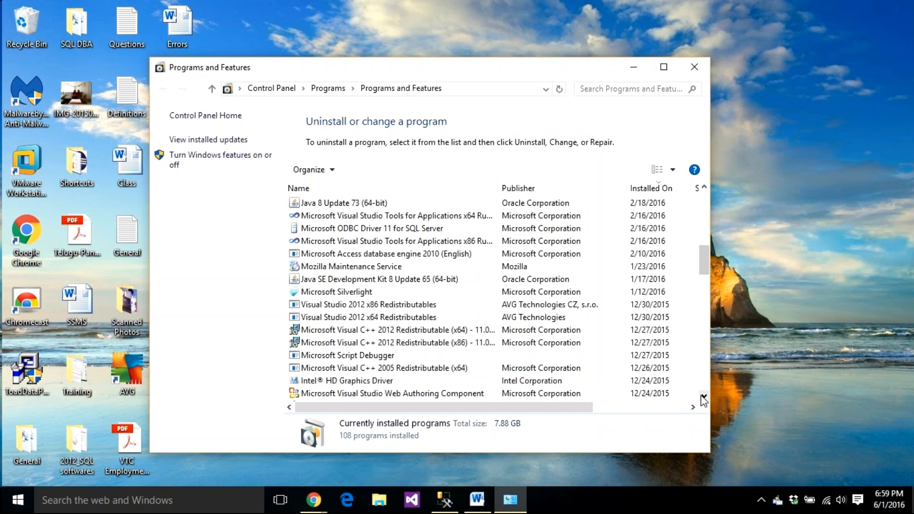
triple_click(704, 397)
triple_click(703, 397)
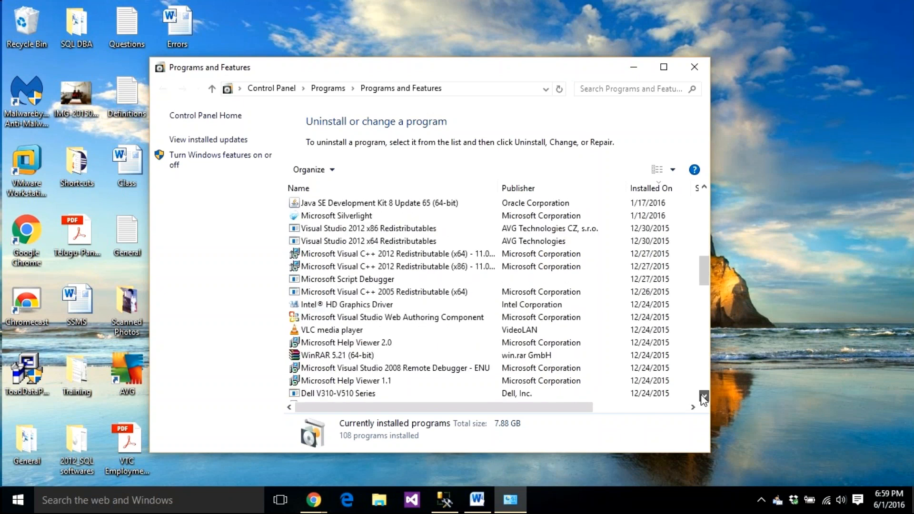
left_click(704, 397)
triple_click(704, 398)
left_click(703, 398)
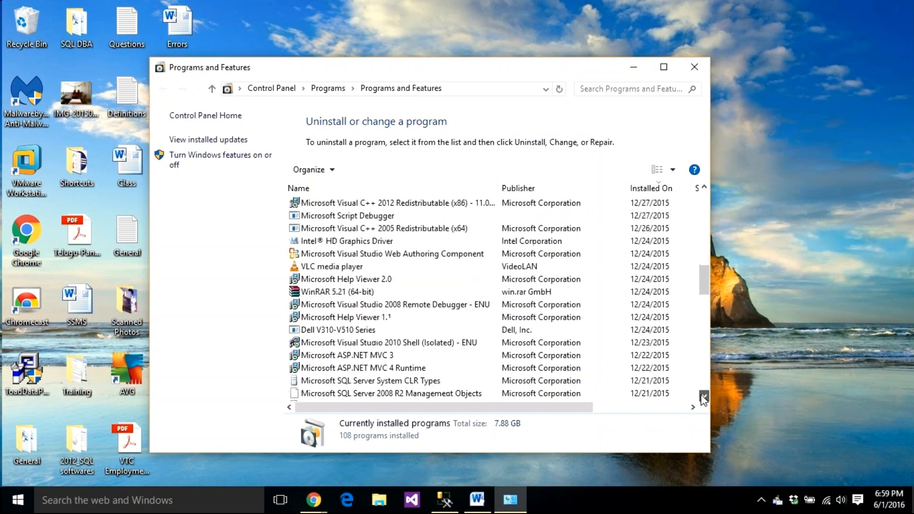
double_click(703, 398)
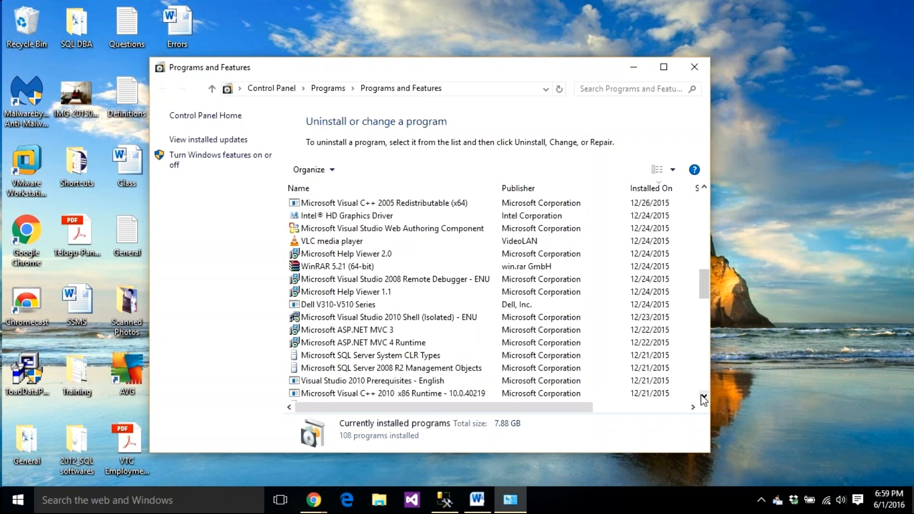
double_click(703, 397)
left_click(703, 397)
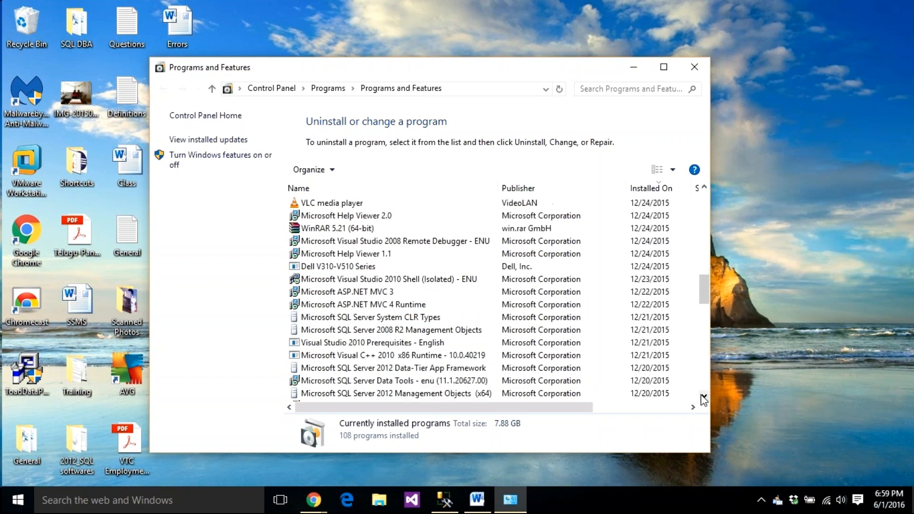
triple_click(704, 398)
left_click(704, 397)
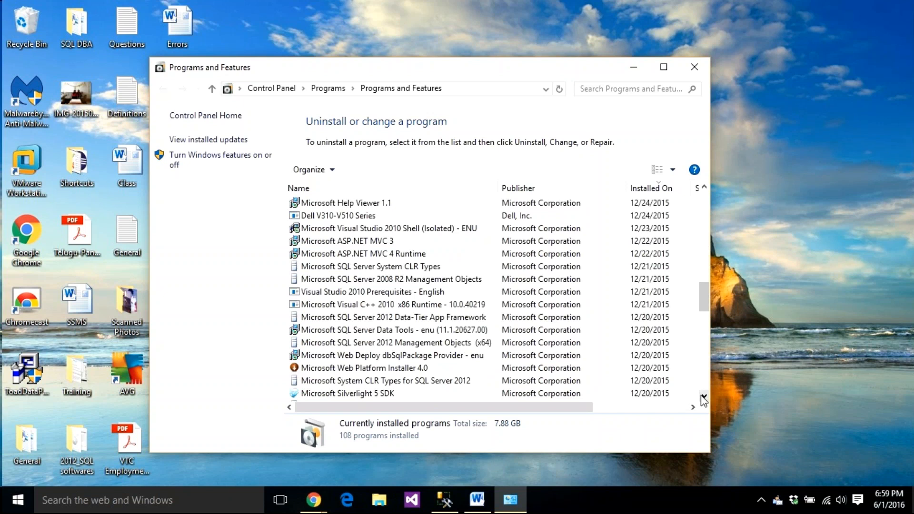
left_click(704, 397)
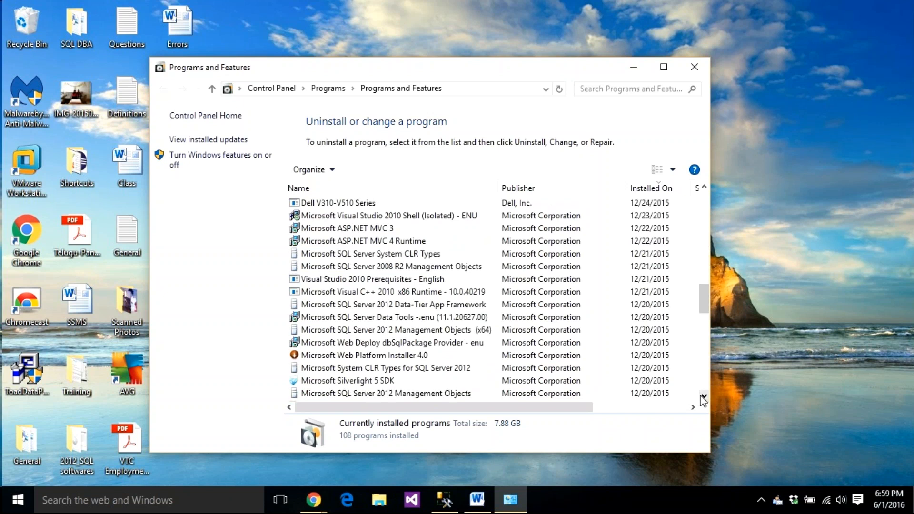
triple_click(703, 397)
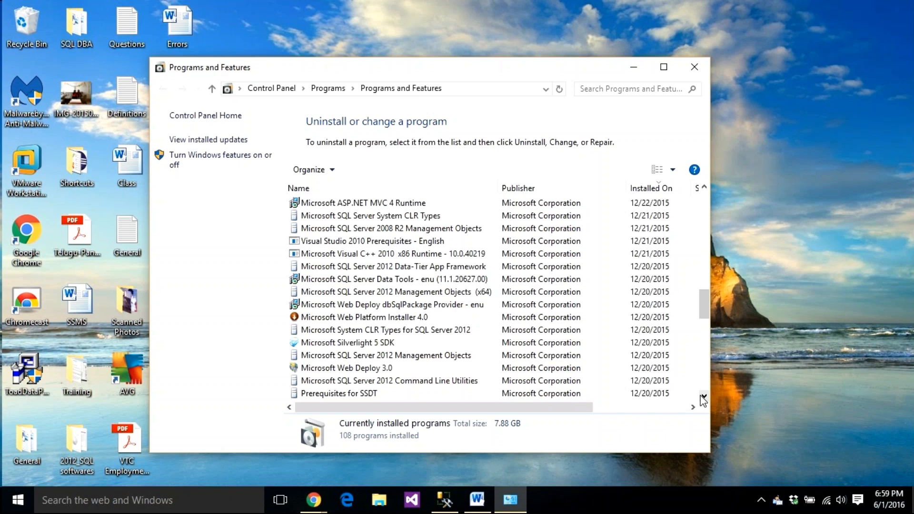
double_click(704, 397)
triple_click(703, 397)
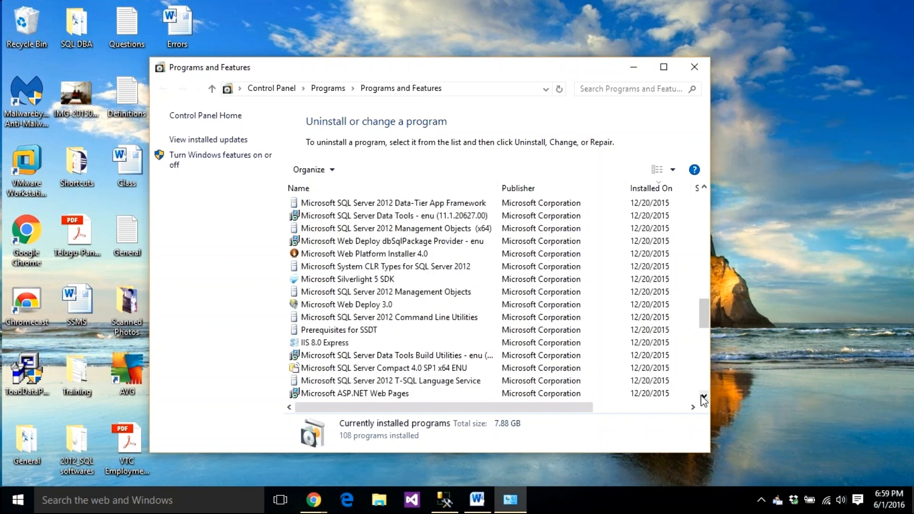
left_click(704, 397)
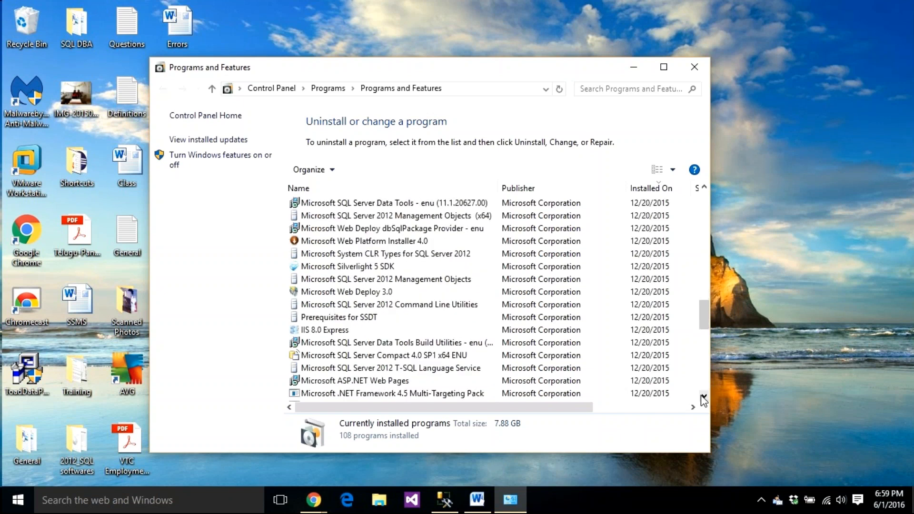
triple_click(704, 397)
double_click(703, 397)
double_click(703, 397)
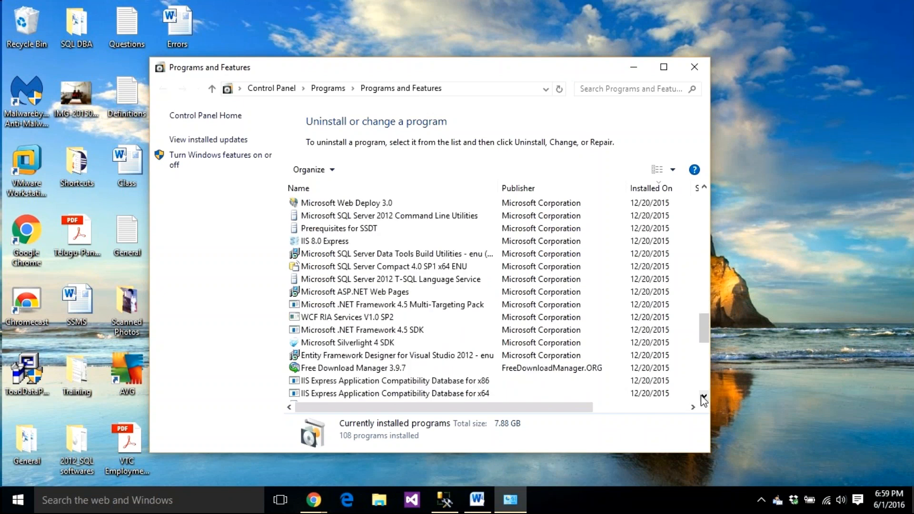
Review the older entries in the installed programs list, return to its beginning, and close Programs and Features.
double_click(704, 397)
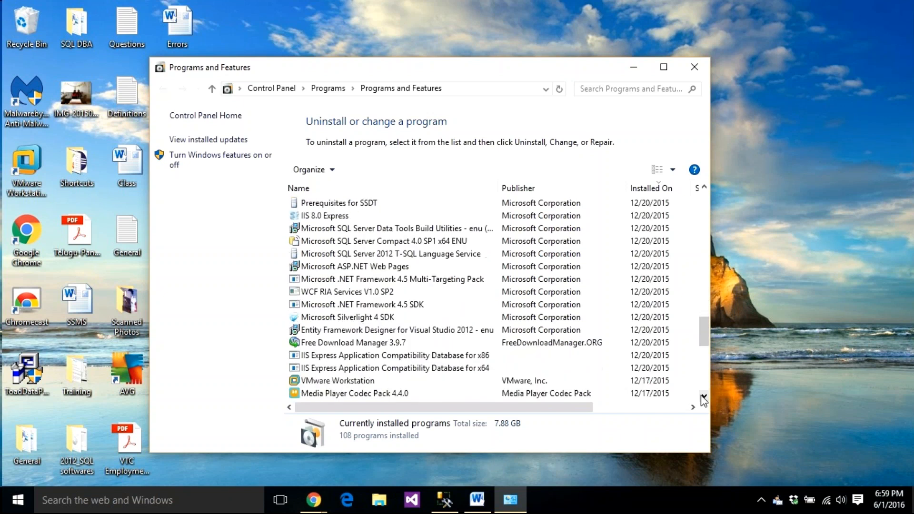
double_click(704, 397)
double_click(704, 397)
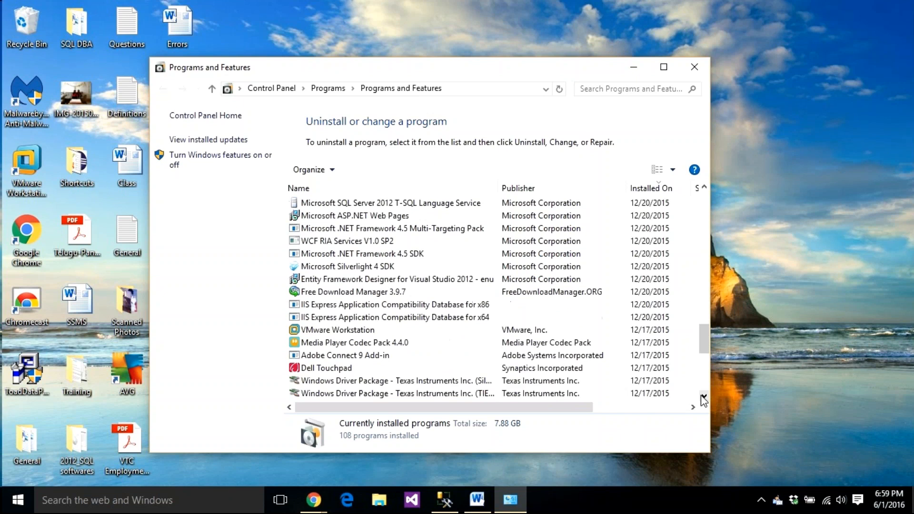
triple_click(704, 397)
left_click(704, 397)
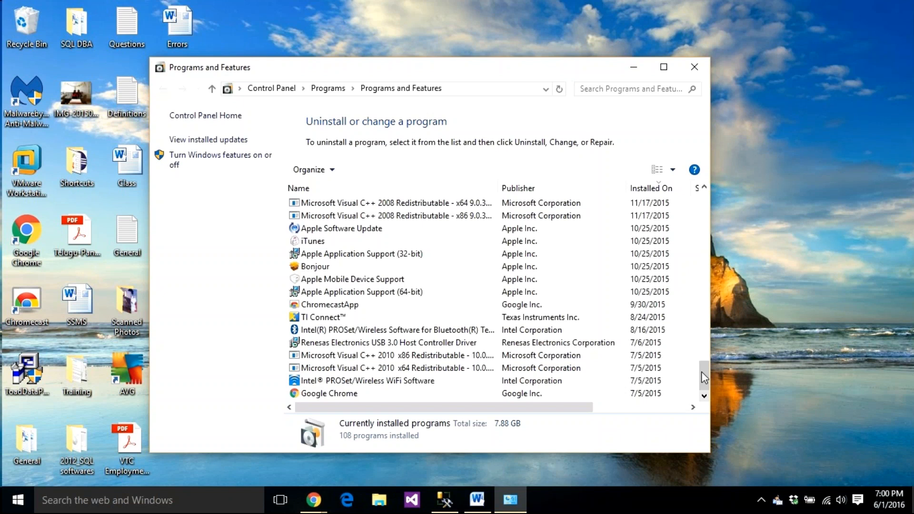
left_click_drag(701, 373, 709, 189)
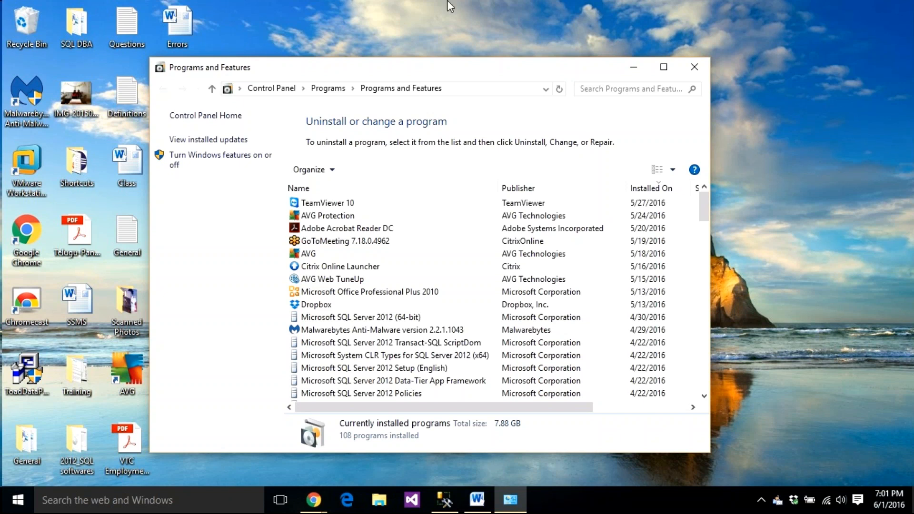
left_click(694, 67)
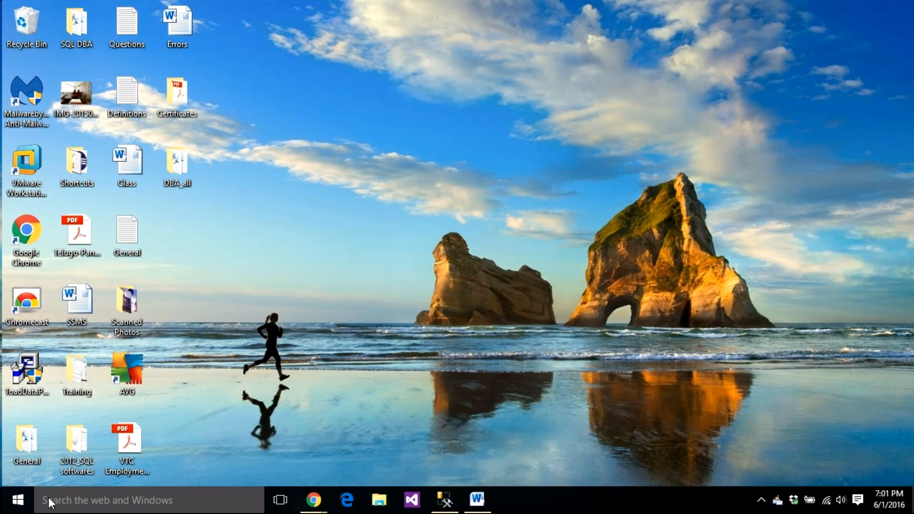
right_click(21, 501)
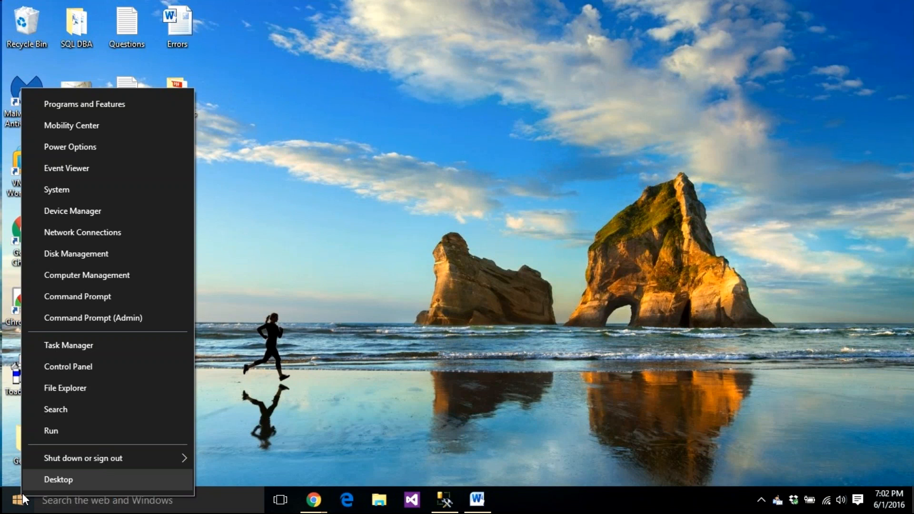
left_click(19, 499)
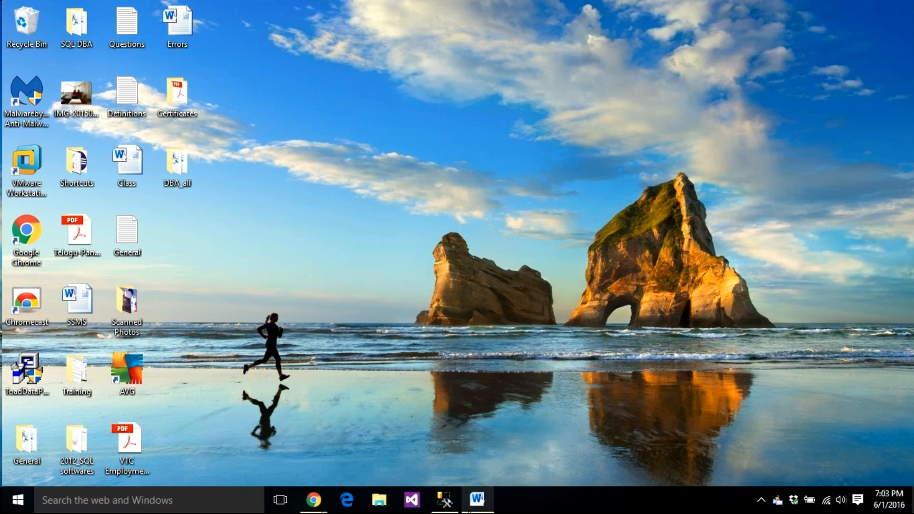
Switch to SQL Server Management Studio and open two new query windows connected to the NEWYORK instance.
mouse_move(448, 507)
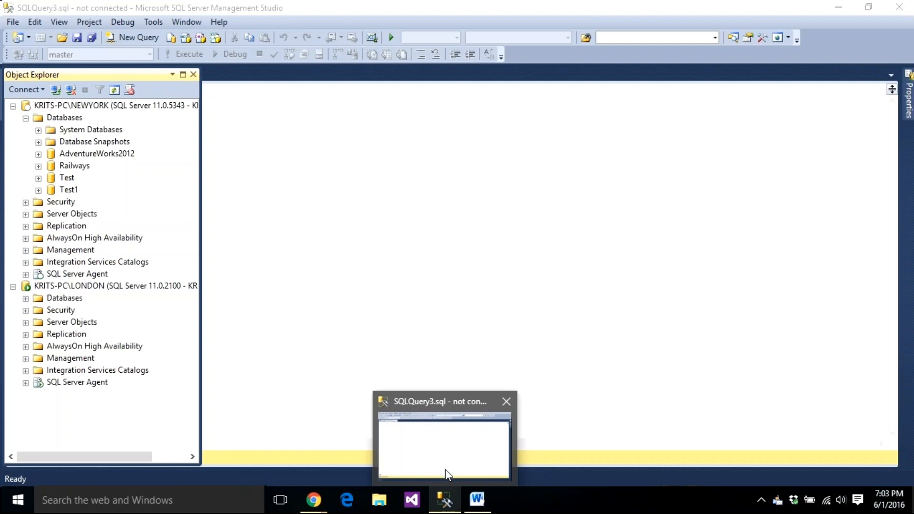
left_click(444, 473)
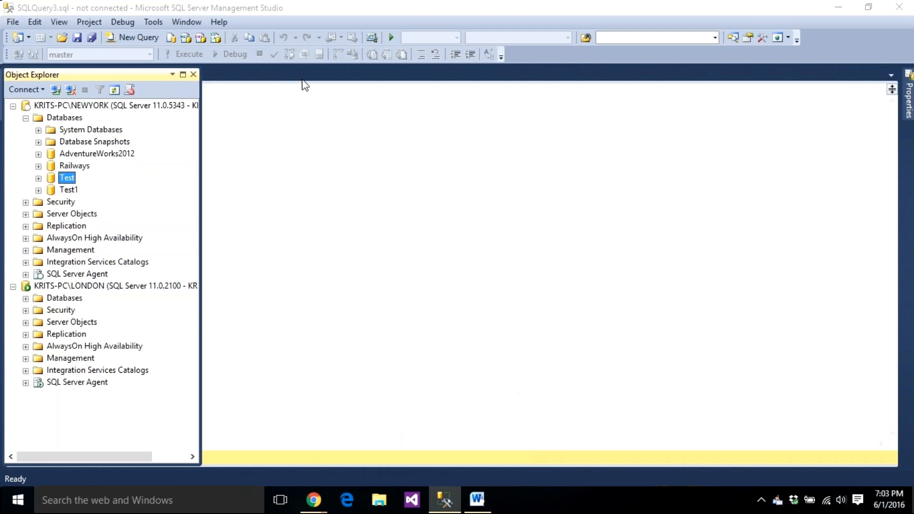
left_click(84, 105)
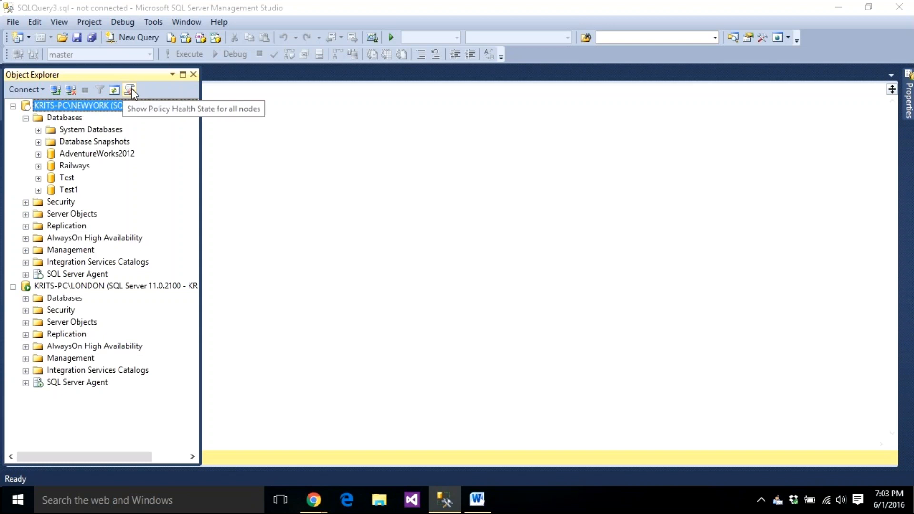
left_click(141, 39)
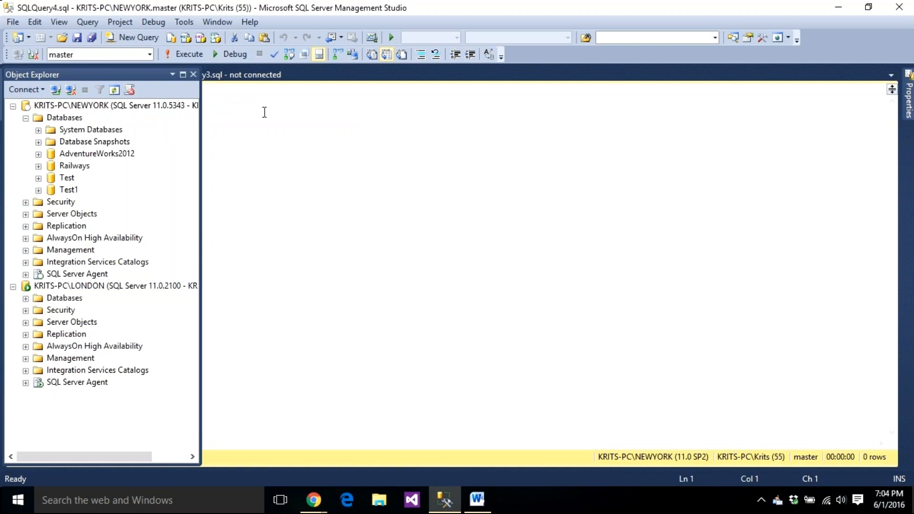
left_click(152, 106)
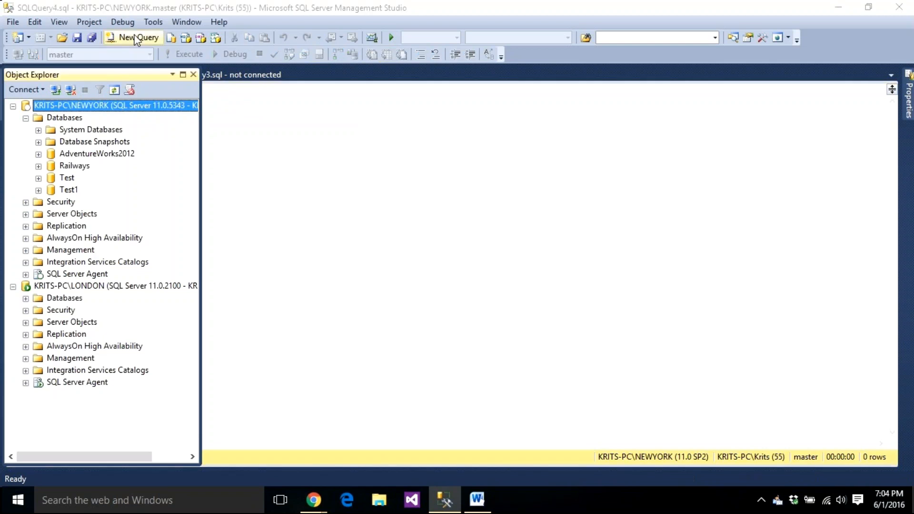
left_click(136, 38)
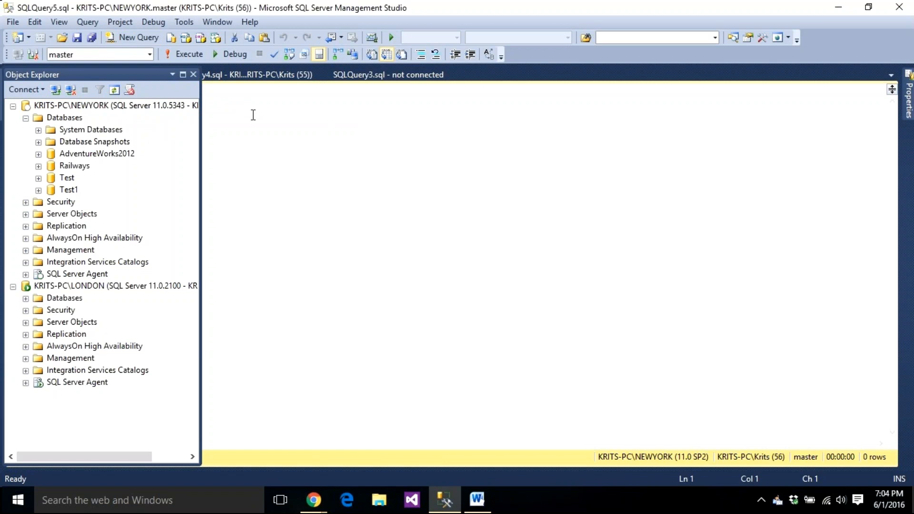
Return to the SQLQuery4 window and dock the floating Object Explorer beside the query editor.
left_click(255, 78)
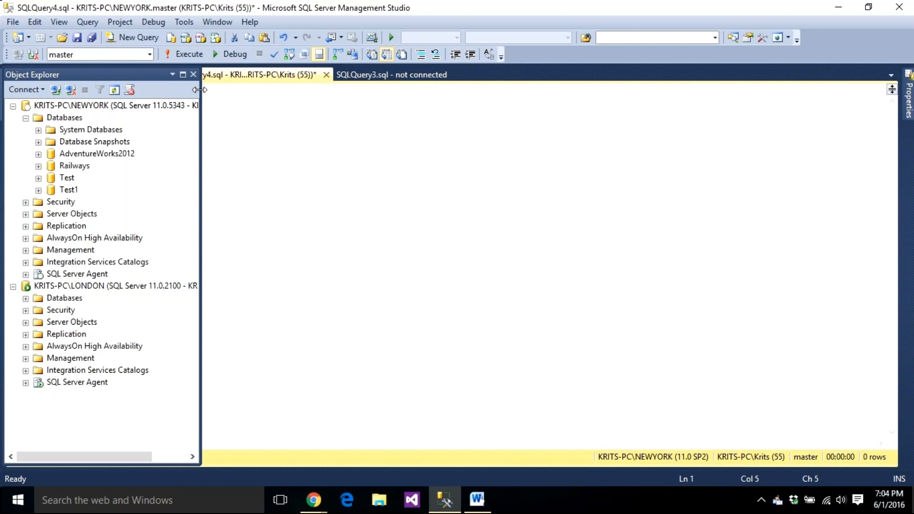
left_click(173, 75)
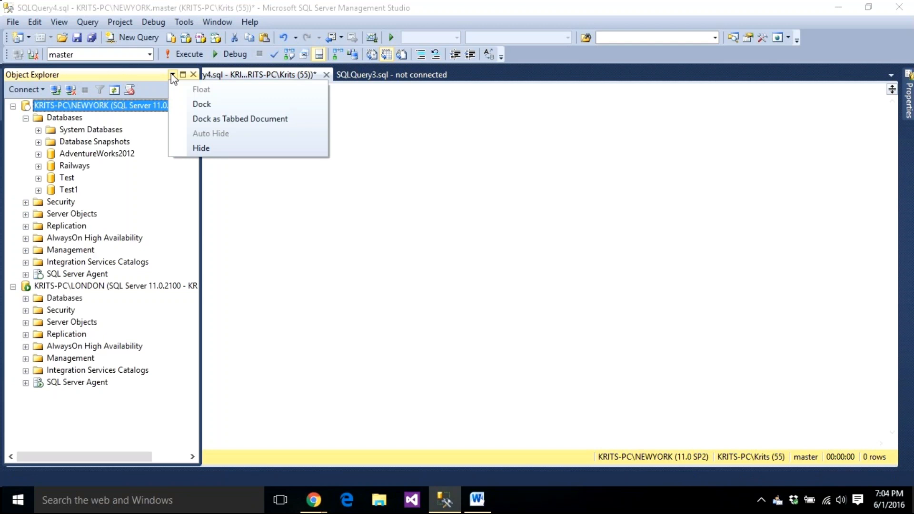
left_click(199, 105)
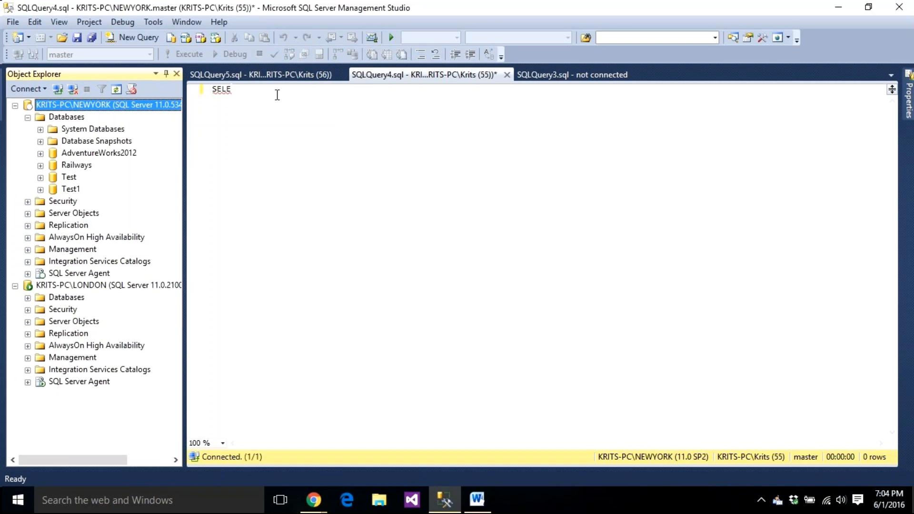
Write the query SELECT * FROM sys.dm_server_services and execute it on the NEWYORK instance.
left_click(238, 88)
type("SELECT ")
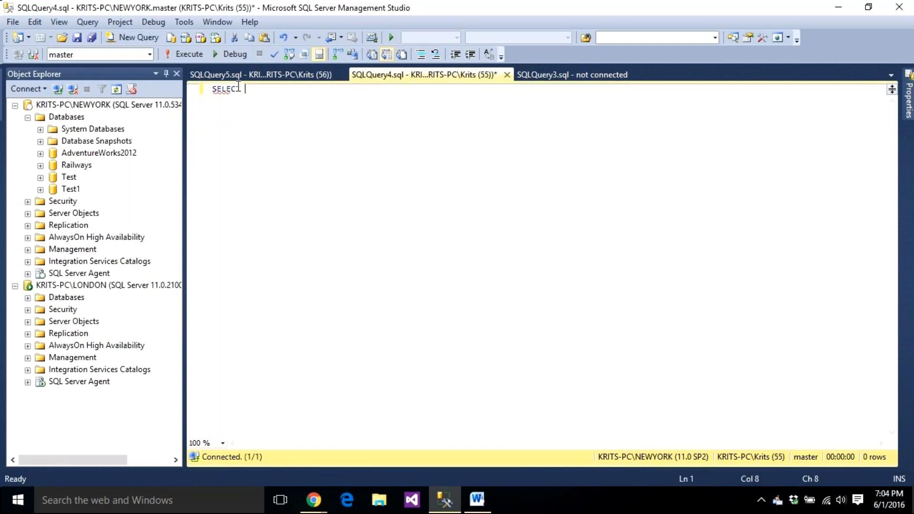
type("*")
type(" FROM ")
type("s")
type("ys")
type(",")
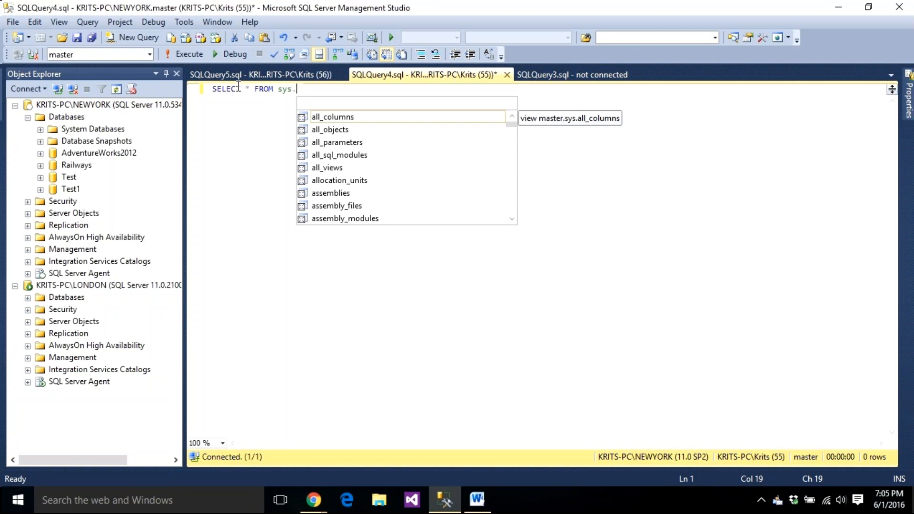
type("dm")
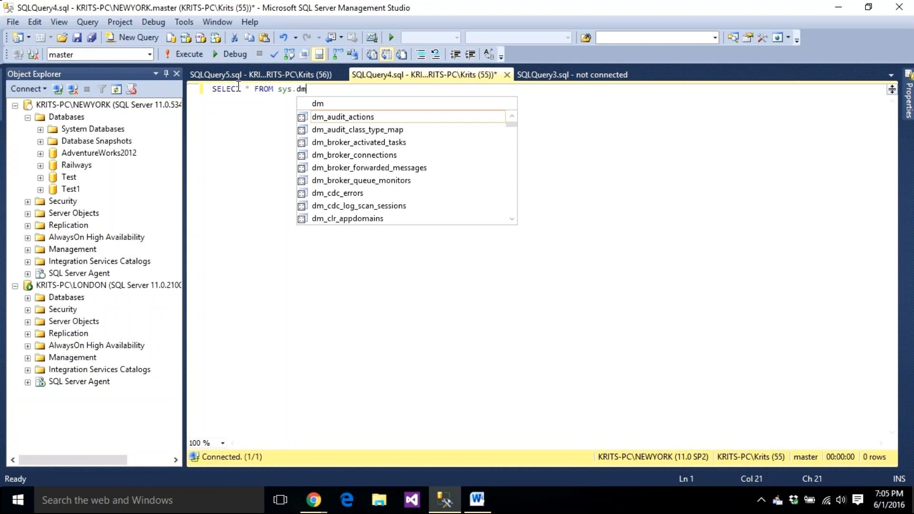
type("_")
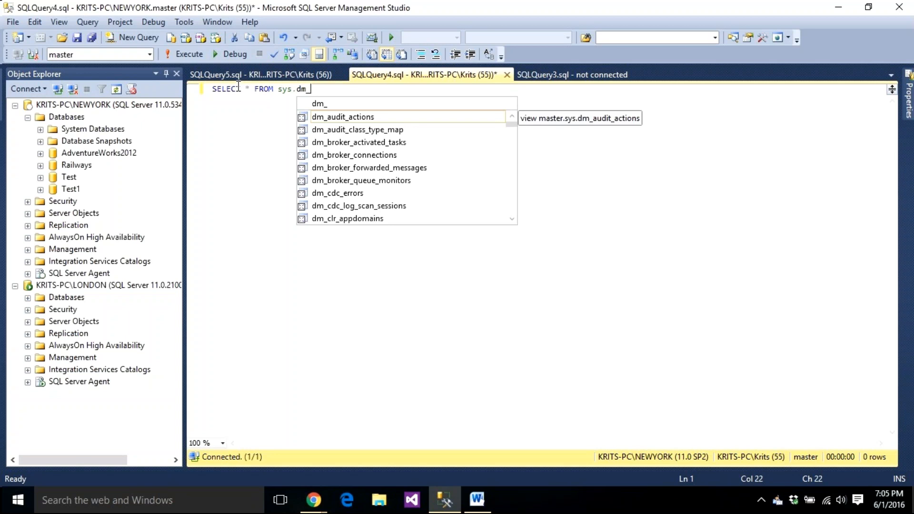
type("server")
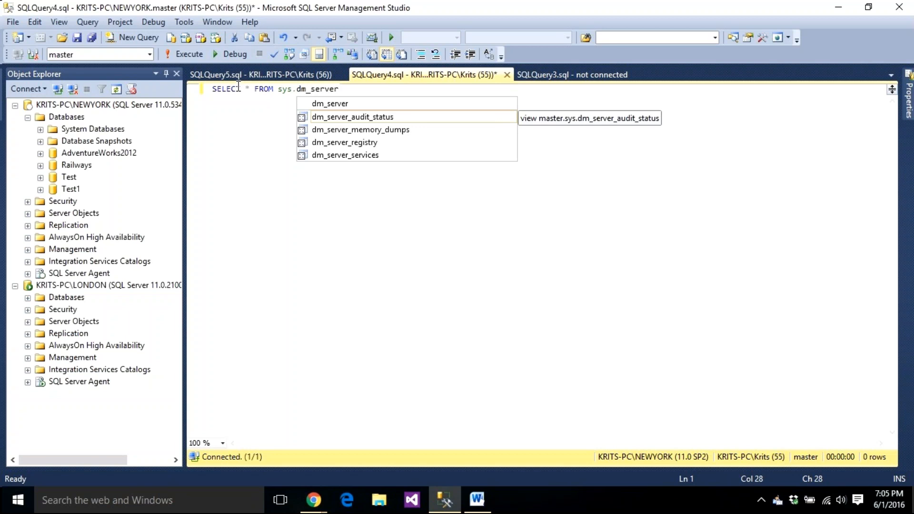
key("Down")
key("Down")
key("Down")
key("Tab")
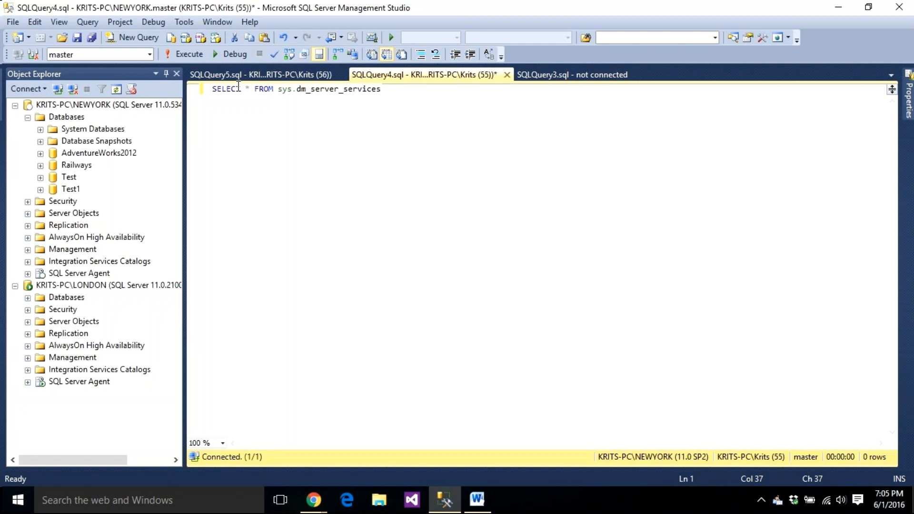
key("F5")
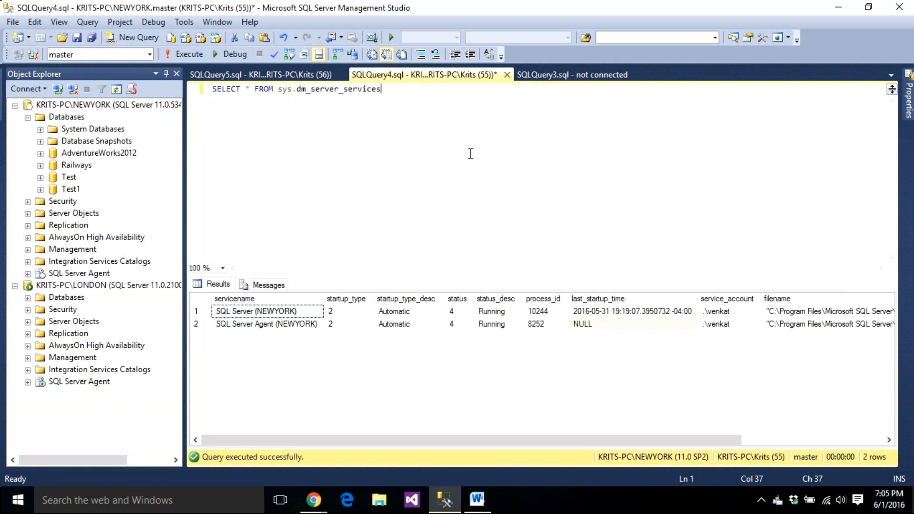
Copy the sys.dm_server_services query into a new query window connected to the LONDON instance and execute it.
key("shift+Home")
key("ctrl+c")
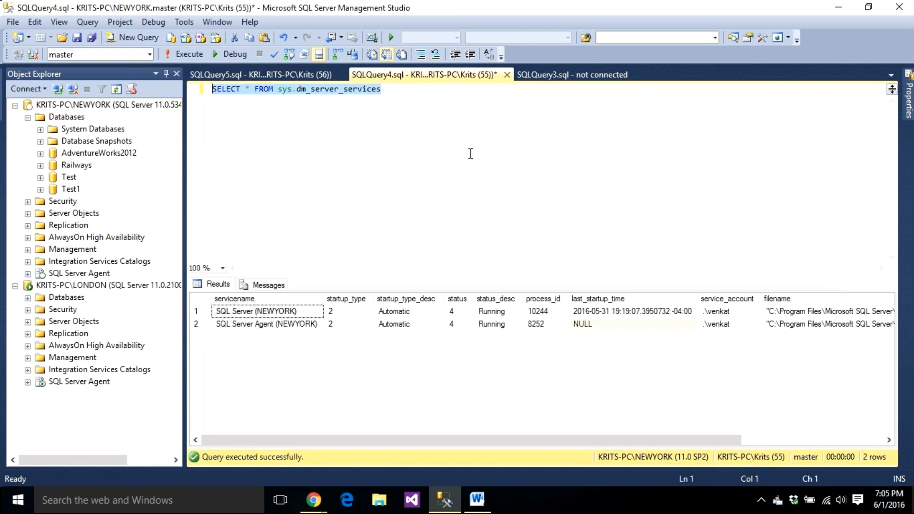
left_click(118, 287)
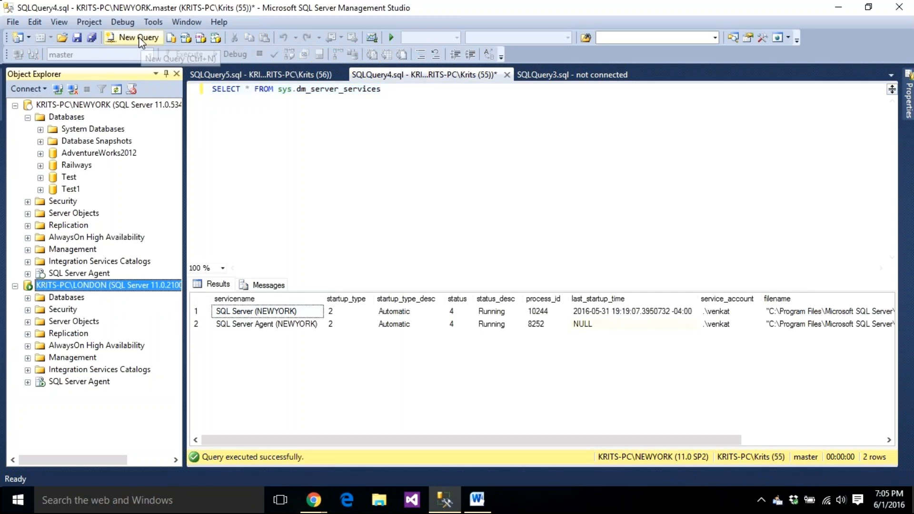
left_click(138, 38)
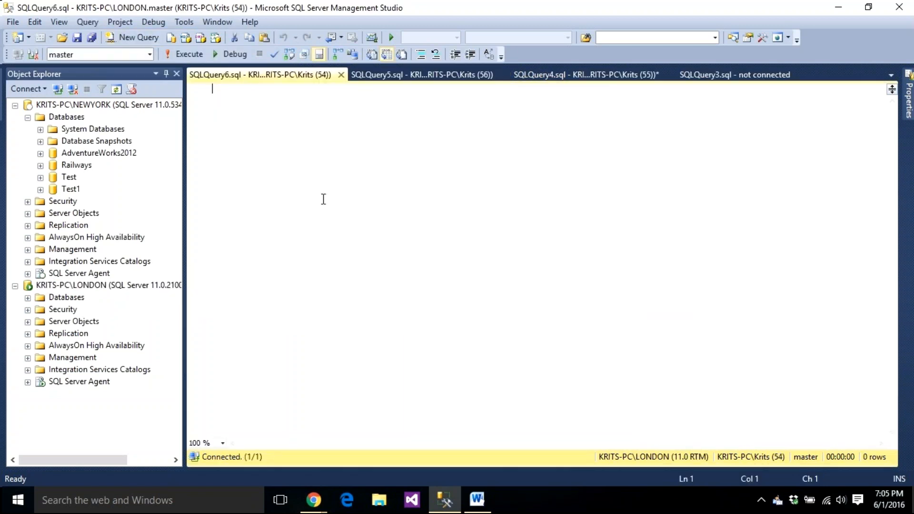
key("ctrl+v")
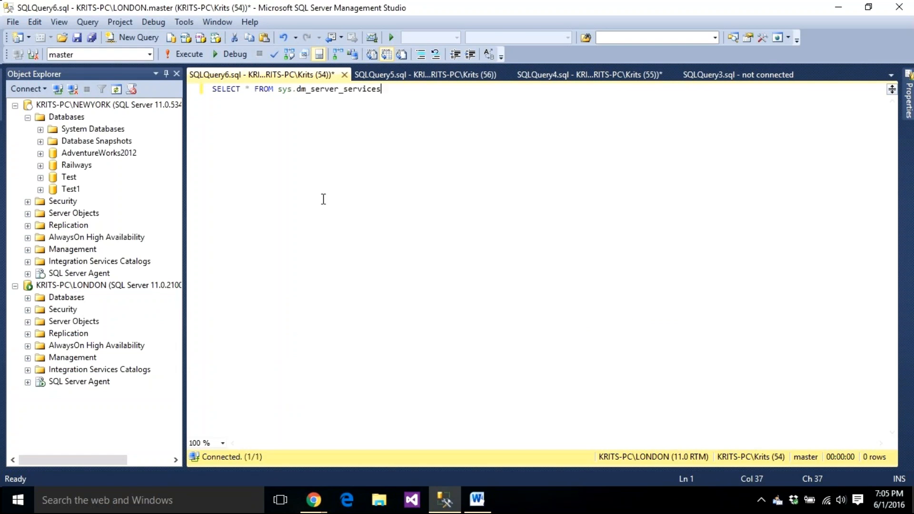
key("F5")
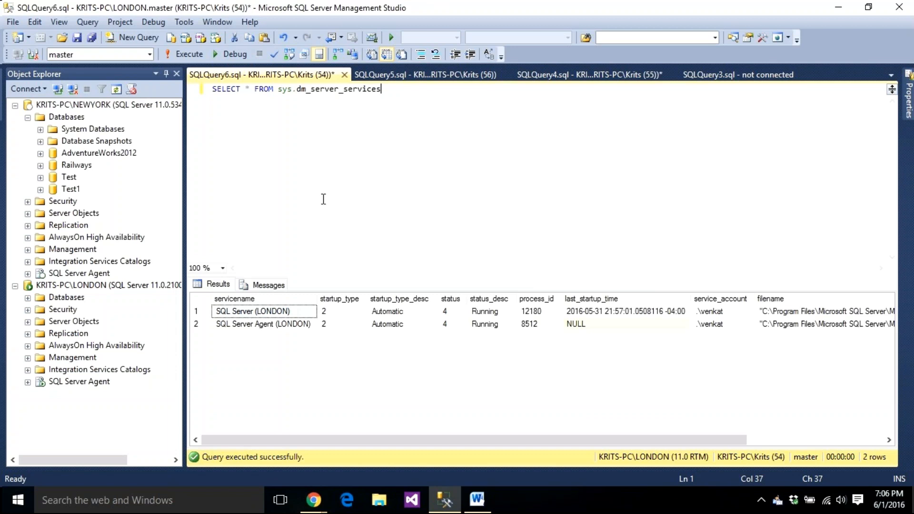
Collapse the NEWYORK instance's Databases folder and expand its Security and Logins folders.
left_click(101, 107)
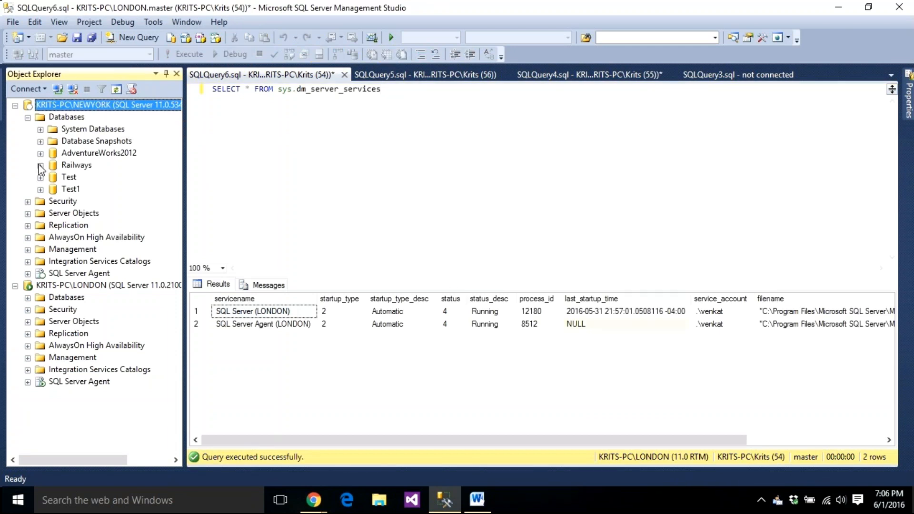
left_click(27, 118)
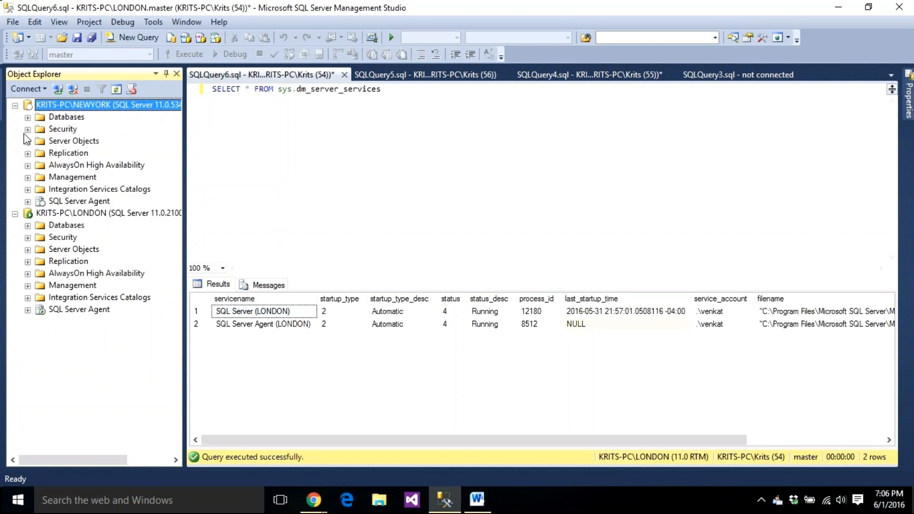
left_click(27, 130)
left_click(40, 142)
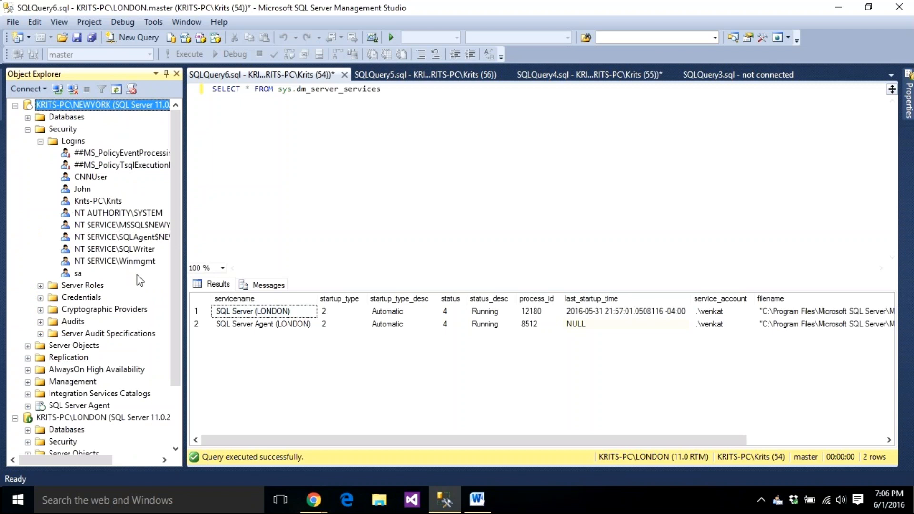
Start a new login on the NEWYORK instance with Windows authentication, selecting the local service account's user as the login name.
right_click(69, 142)
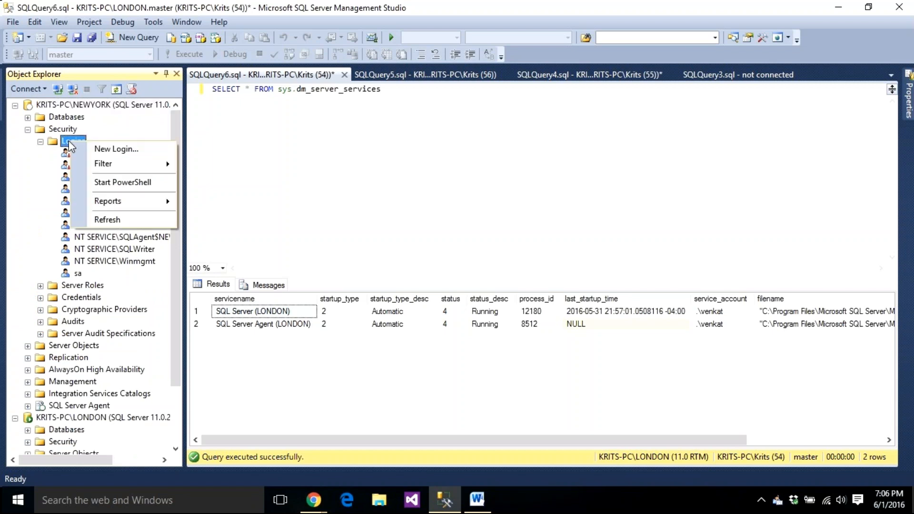
left_click(113, 149)
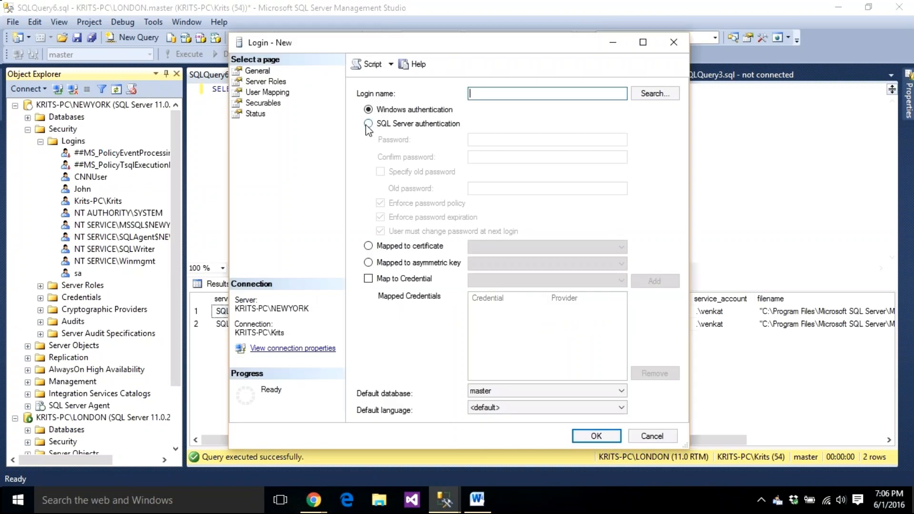
left_click(368, 125)
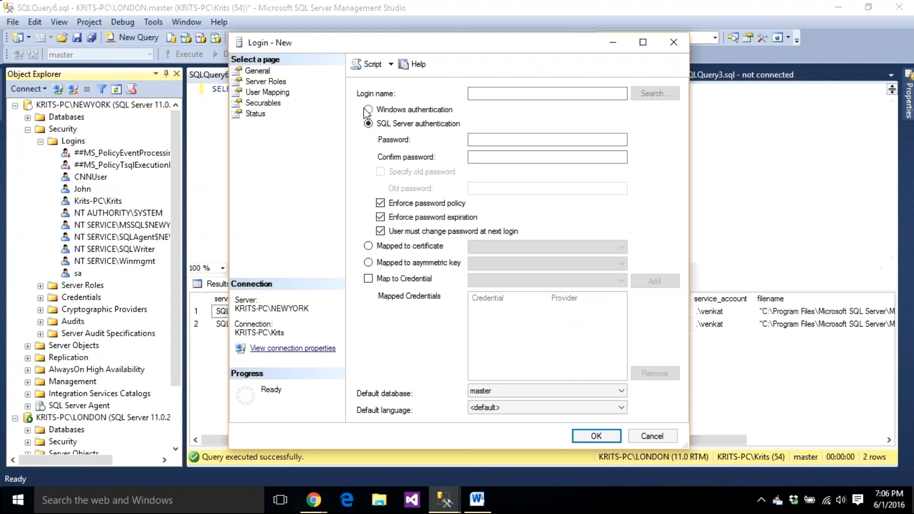
left_click(368, 110)
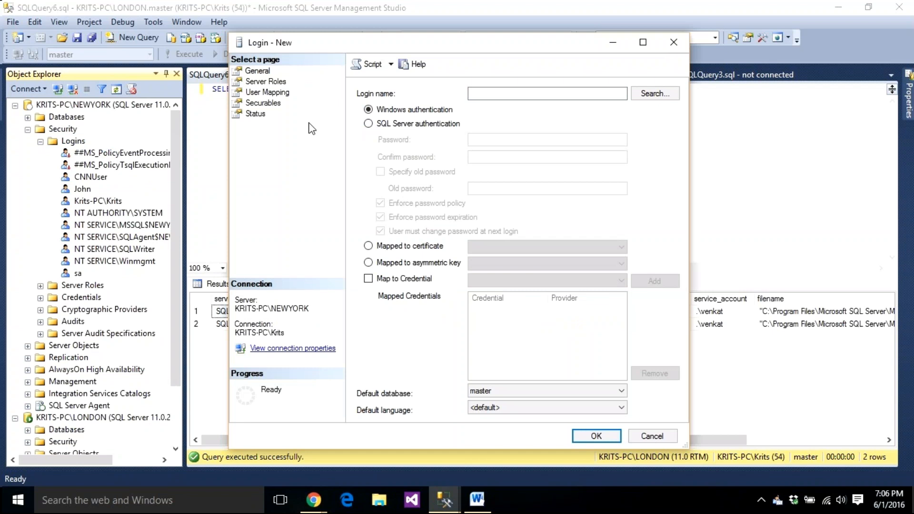
left_click(646, 99)
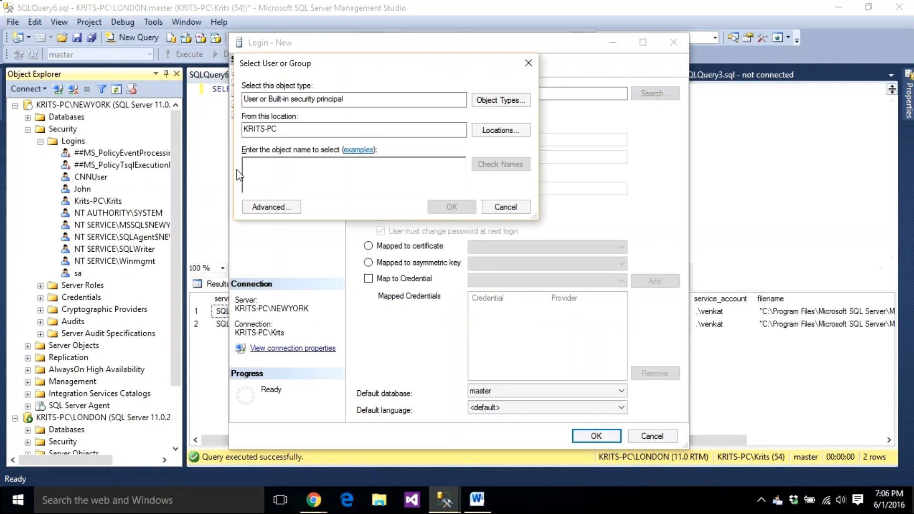
type("venka")
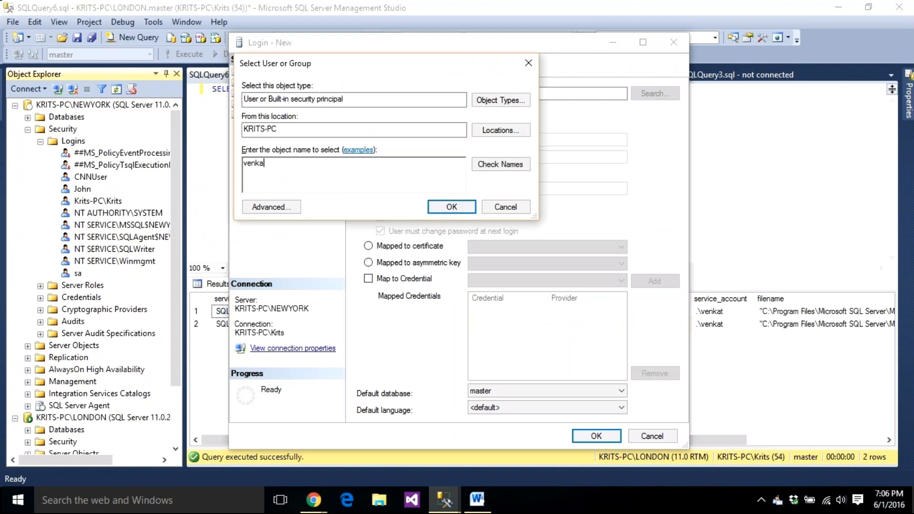
type("t")
left_click(483, 166)
left_click(450, 207)
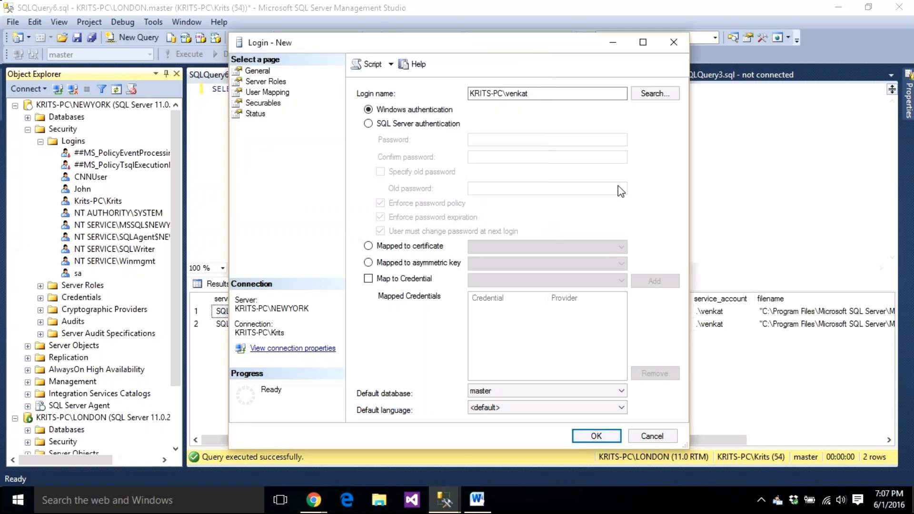
Grant the new NEWYORK login the sysadmin server role, create it, and collapse that instance's Security folder.
left_click(265, 83)
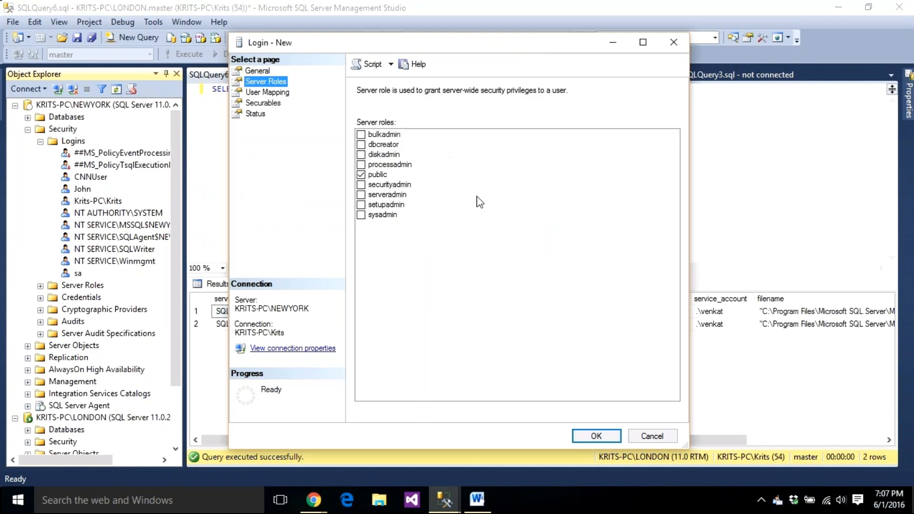
left_click(361, 215)
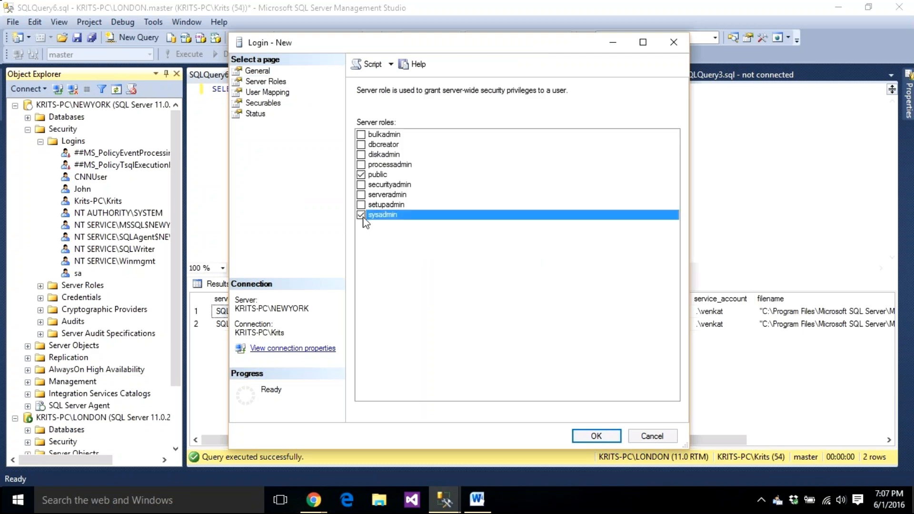
left_click(596, 436)
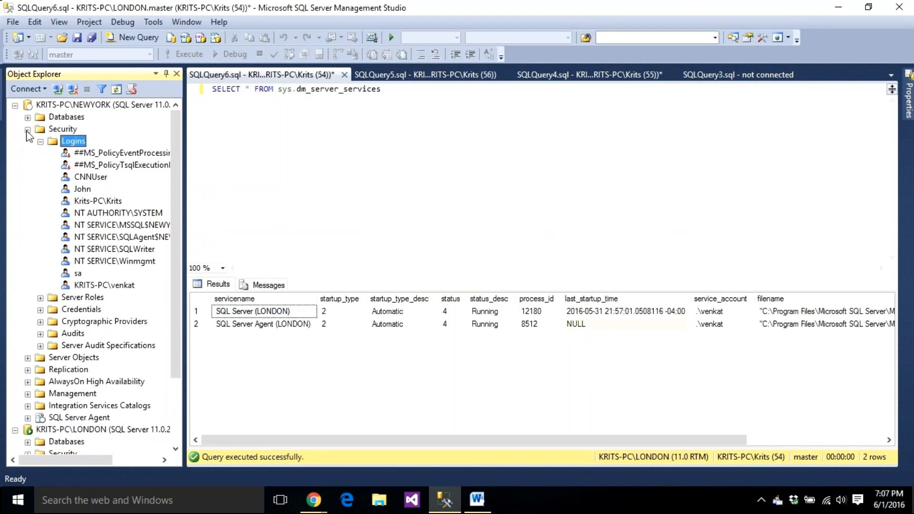
left_click(27, 130)
Start a new Windows authentication login on the LONDON instance, selecting the same local service account user.
left_click(27, 238)
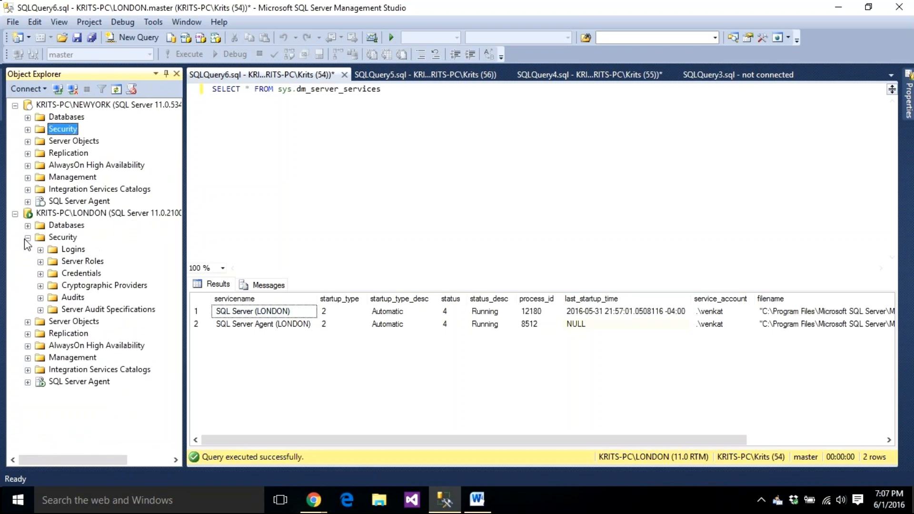
right_click(67, 253)
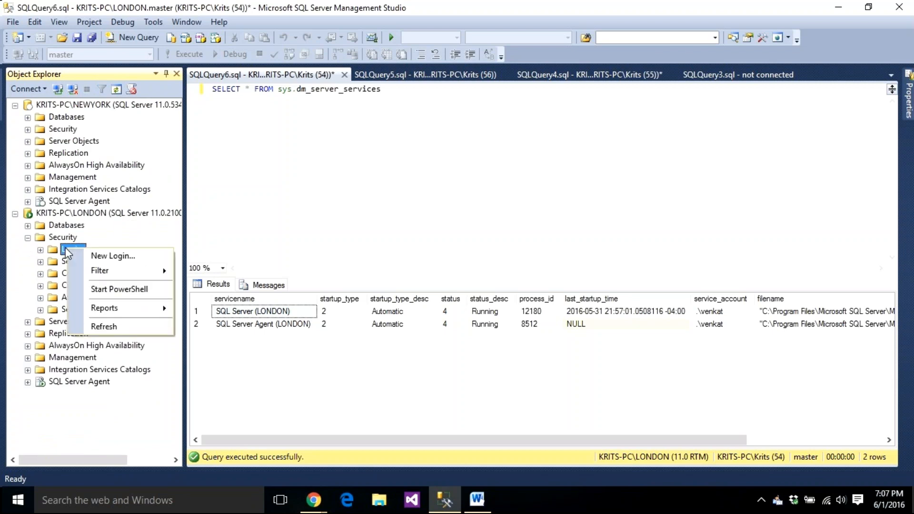
left_click(114, 257)
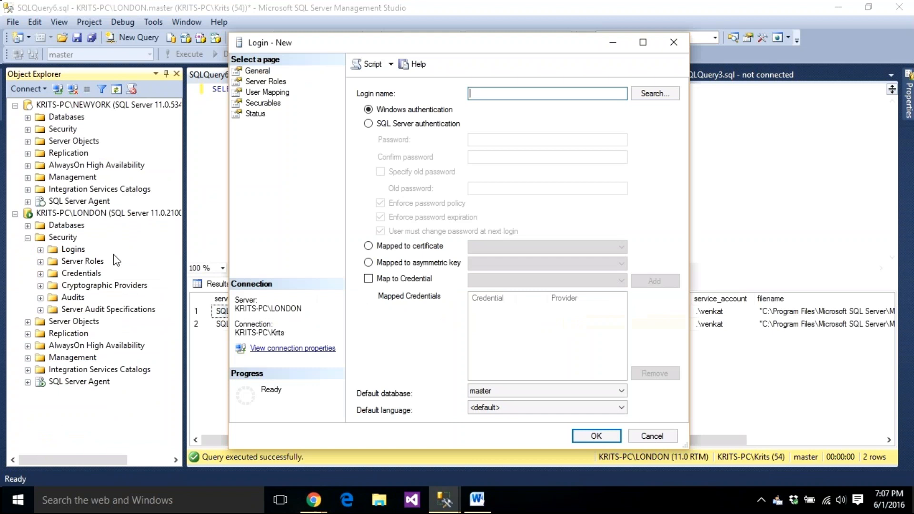
left_click(655, 94)
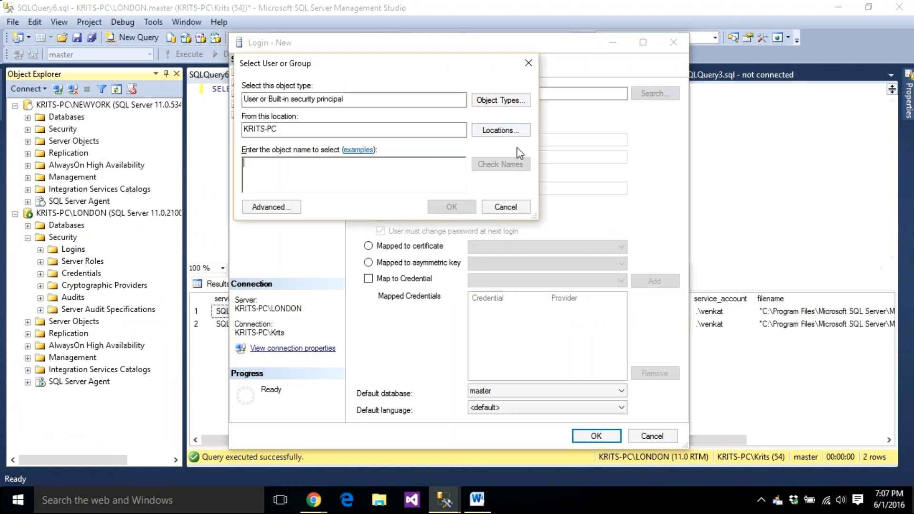
type("ven")
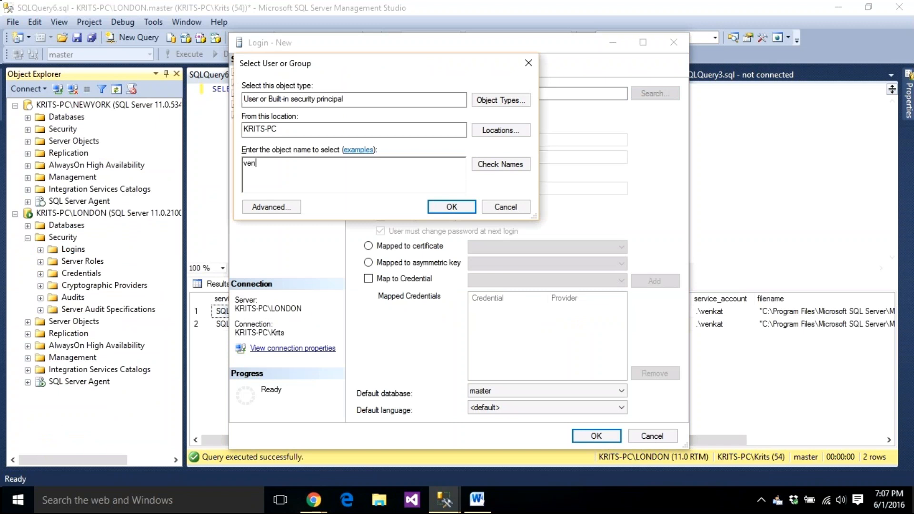
type("kat")
left_click(500, 165)
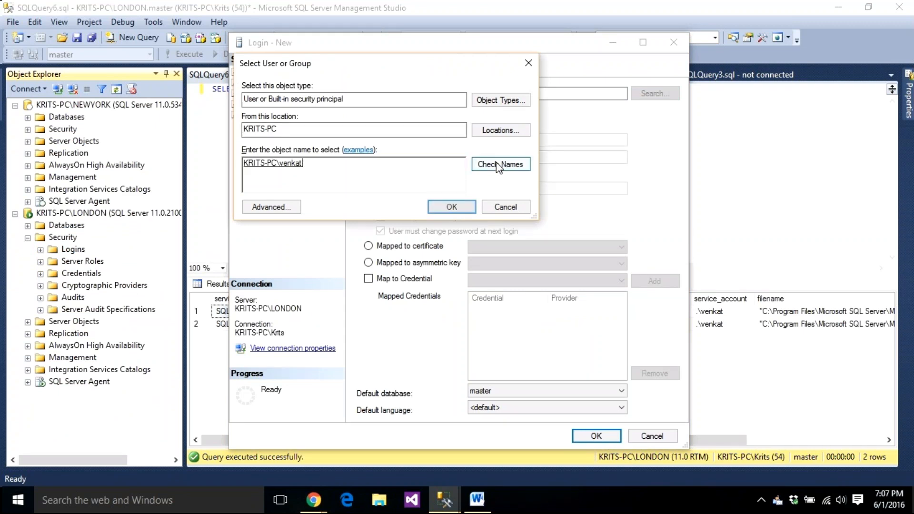
left_click(451, 207)
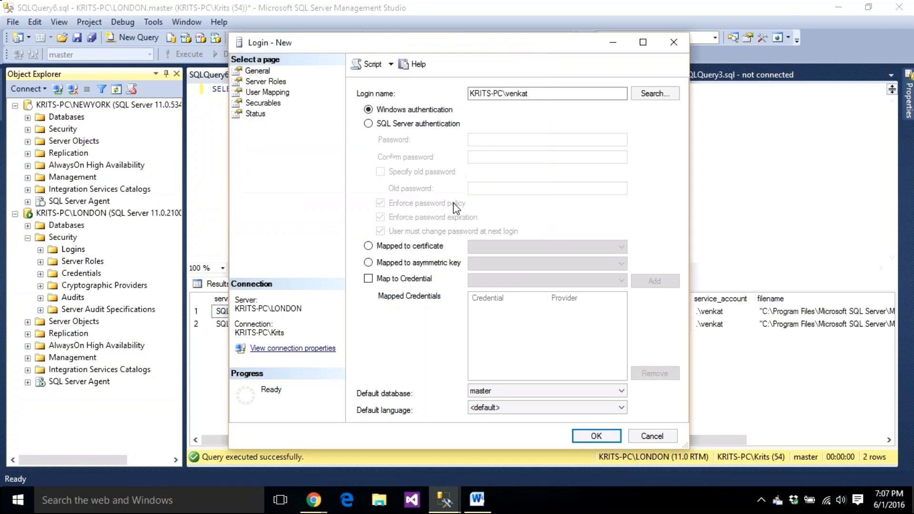
Grant the new LONDON login the sysadmin server role, create it, and collapse that instance's Security folder.
left_click(266, 82)
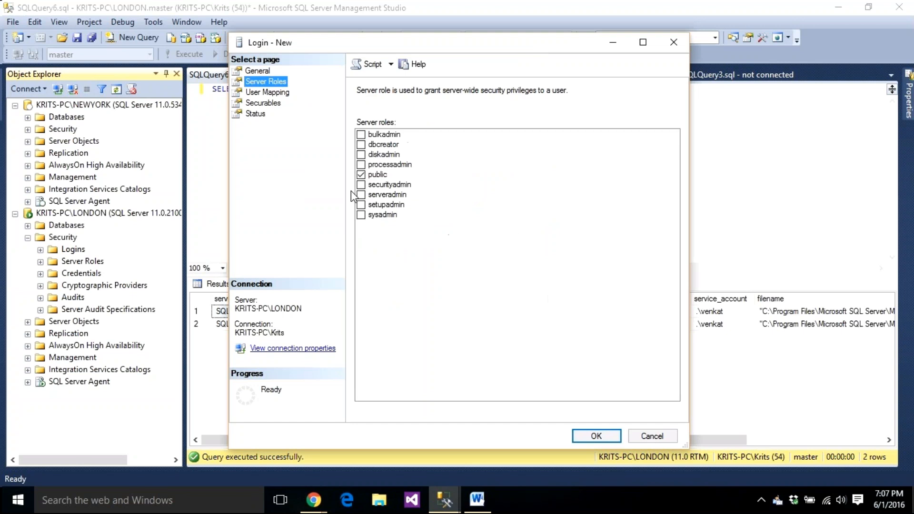
left_click(361, 215)
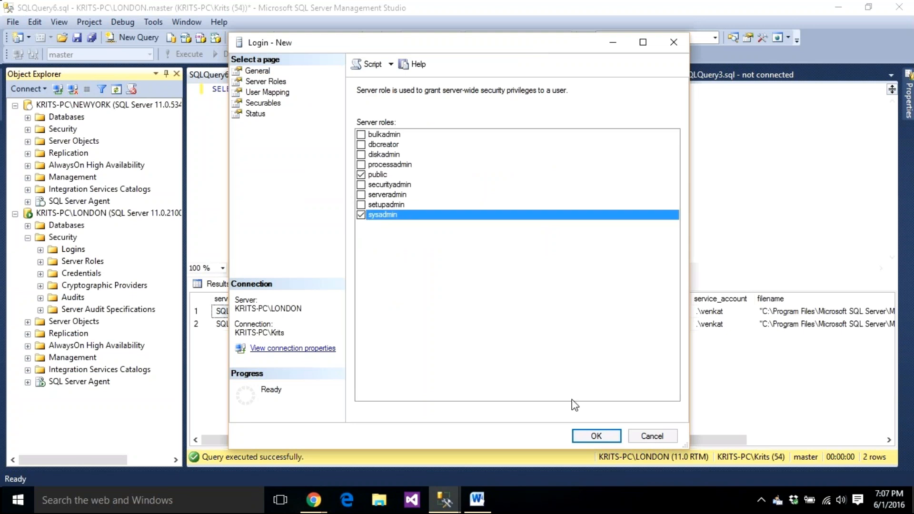
left_click(596, 436)
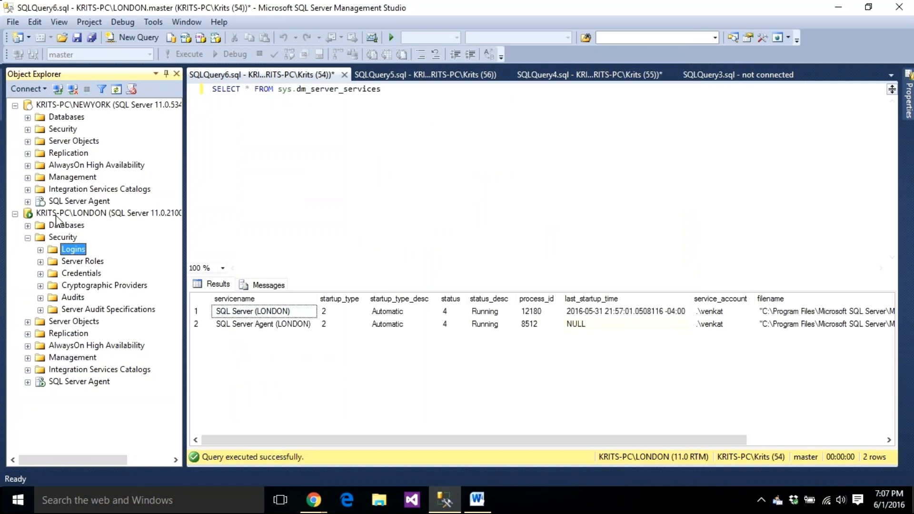
left_click(27, 237)
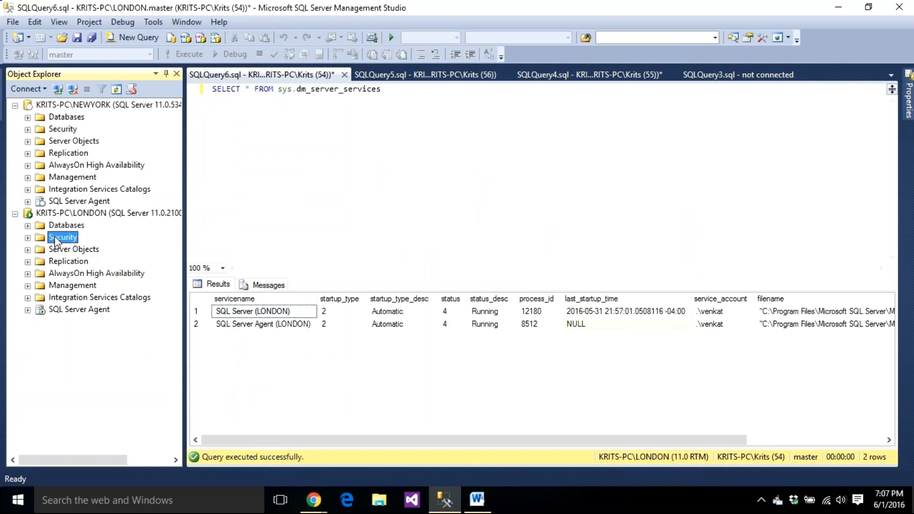
Open the mirroring settings of the Test database on NEWYORK and launch its security configuration wizard.
mouse_move(443, 505)
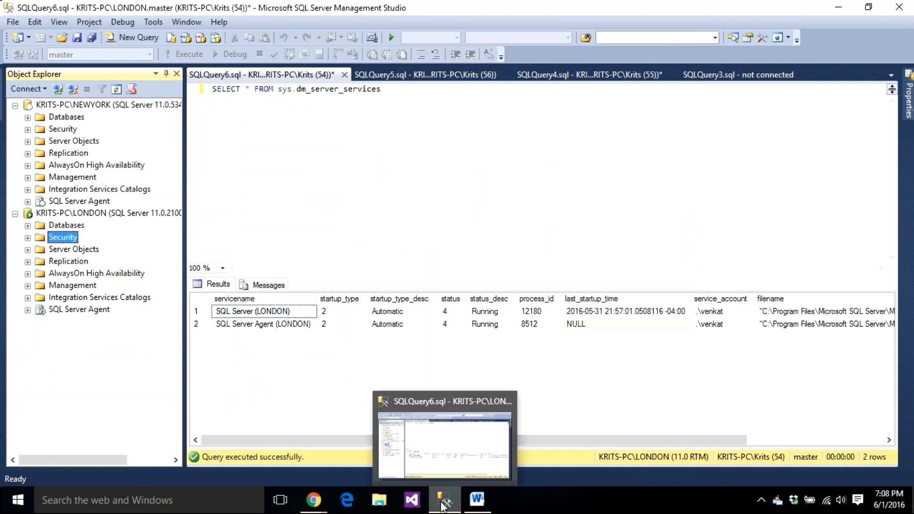
left_click(27, 117)
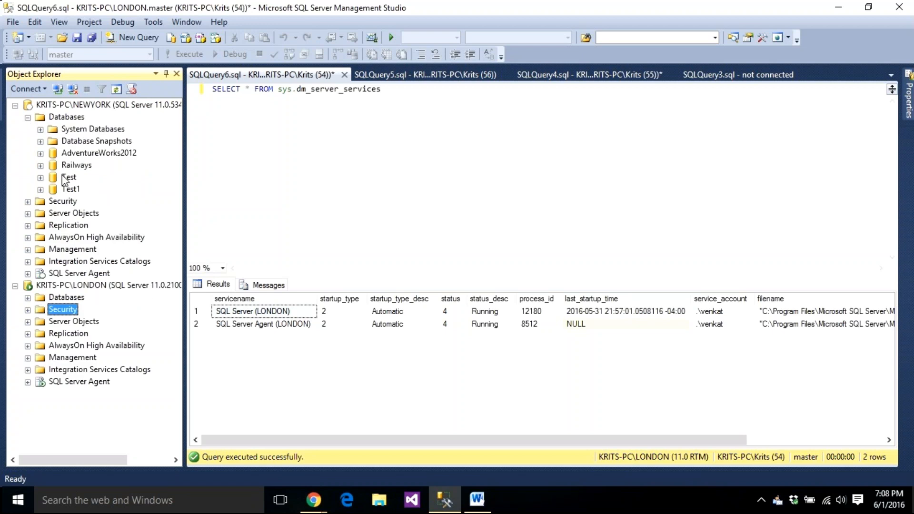
right_click(67, 178)
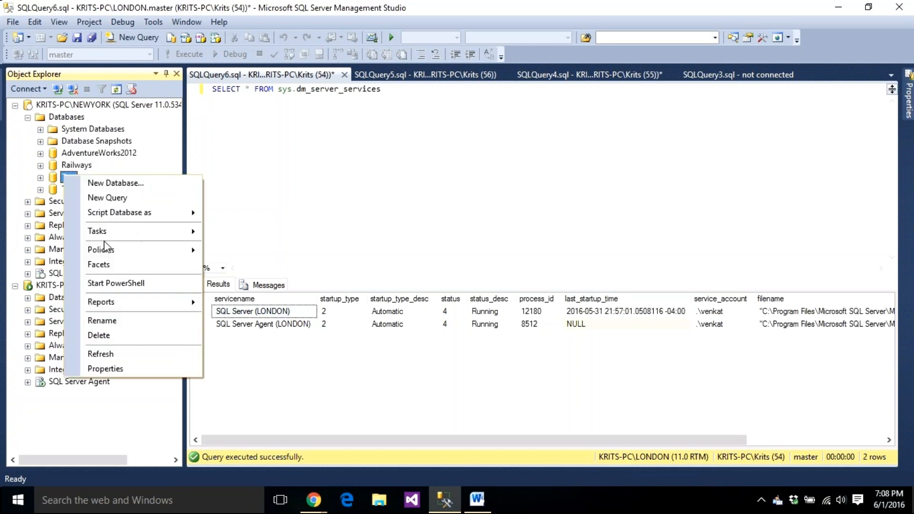
mouse_move(166, 233)
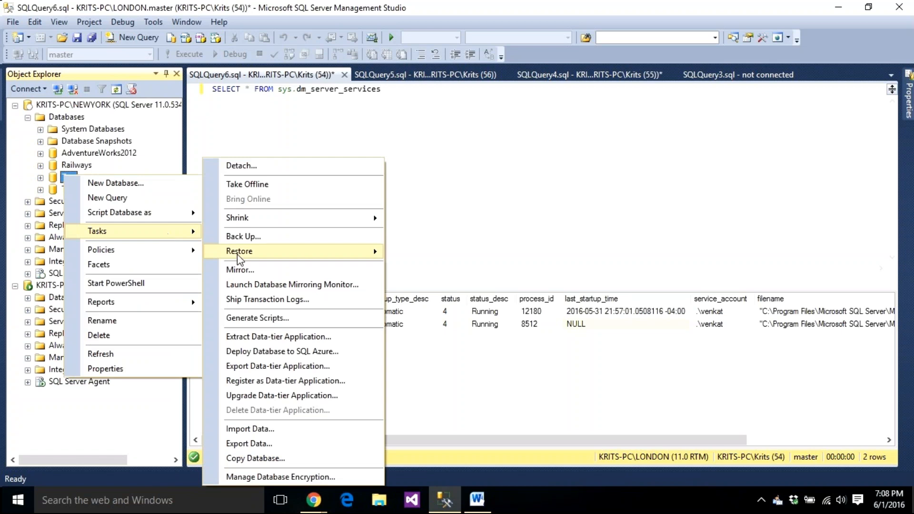
left_click(241, 270)
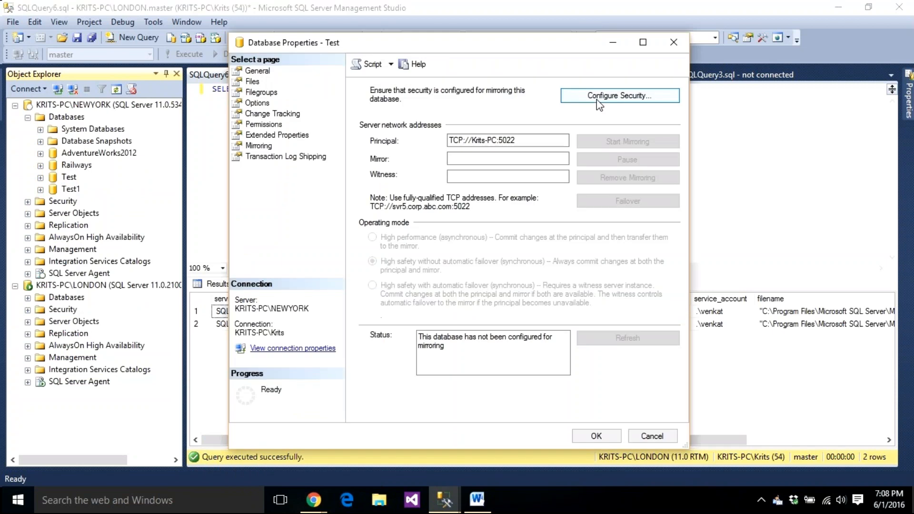
left_click(598, 104)
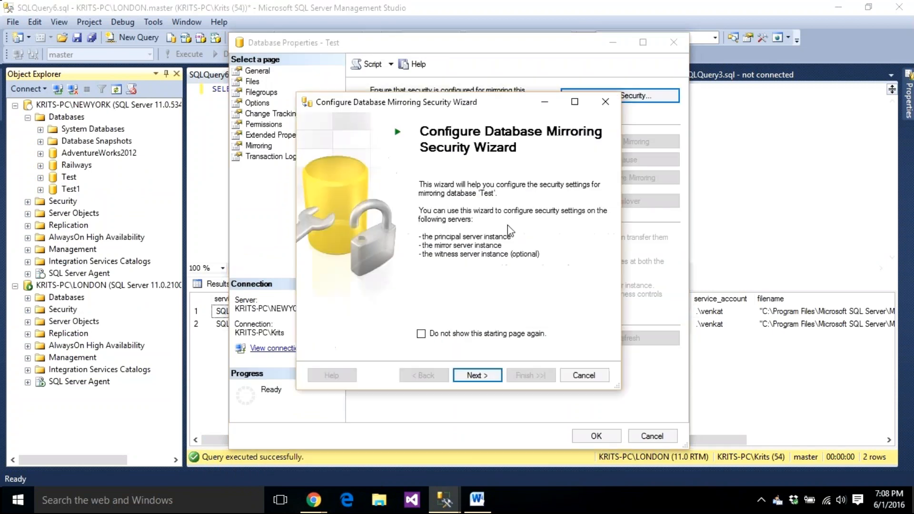
Exclude a witness server, keep NEWYORK as the principal, and connect to LONDON as the mirror server instance.
left_click(476, 376)
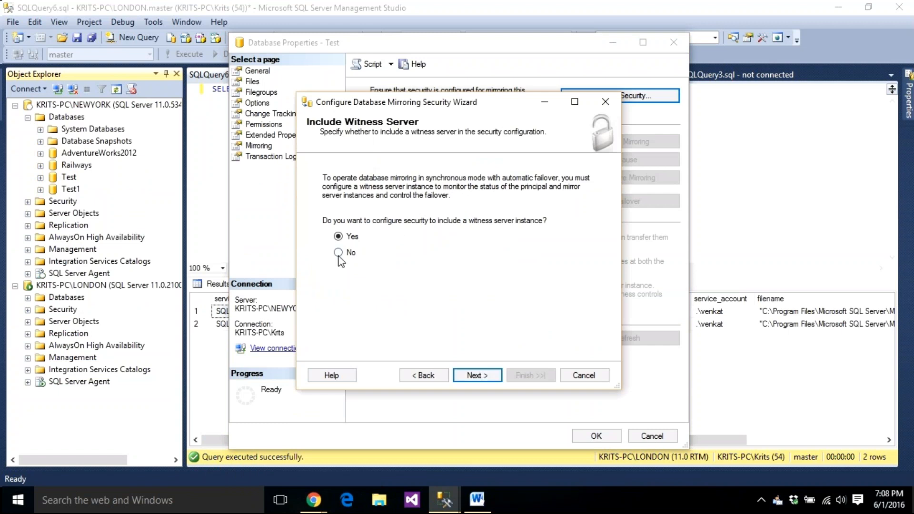
left_click(338, 252)
left_click(473, 375)
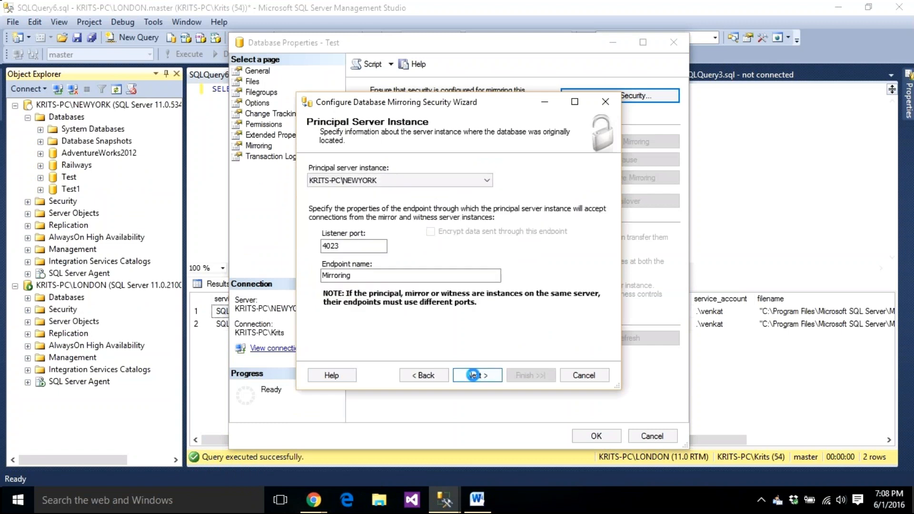
left_click(475, 376)
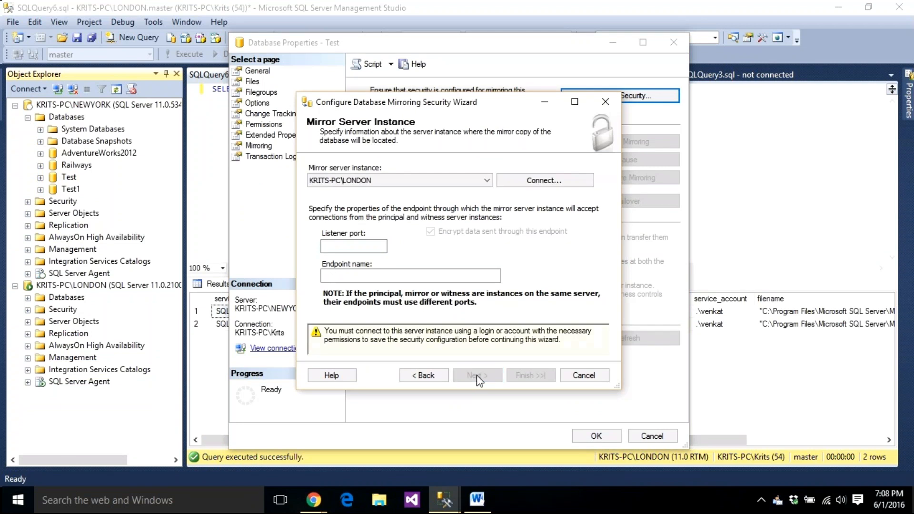
left_click(540, 184)
left_click(394, 271)
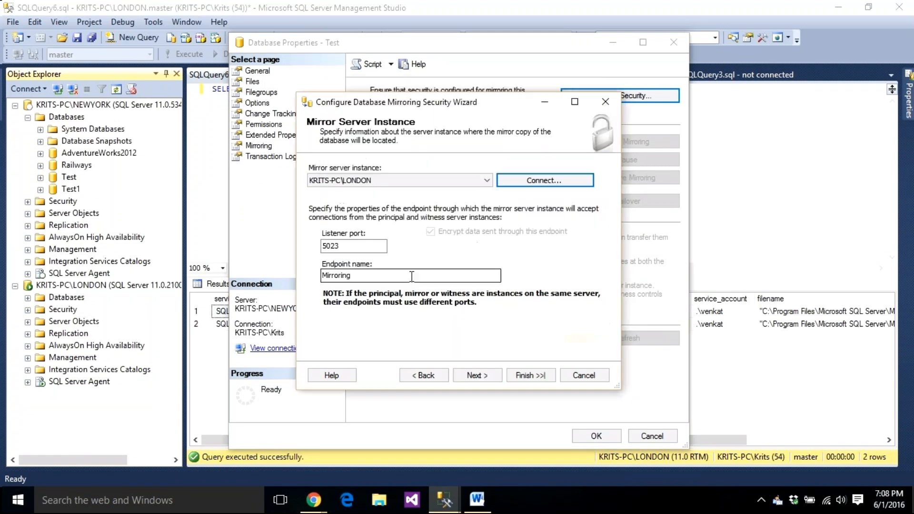
Leave the principal and mirror service accounts empty and finish configuring the mirroring endpoints.
left_click(478, 376)
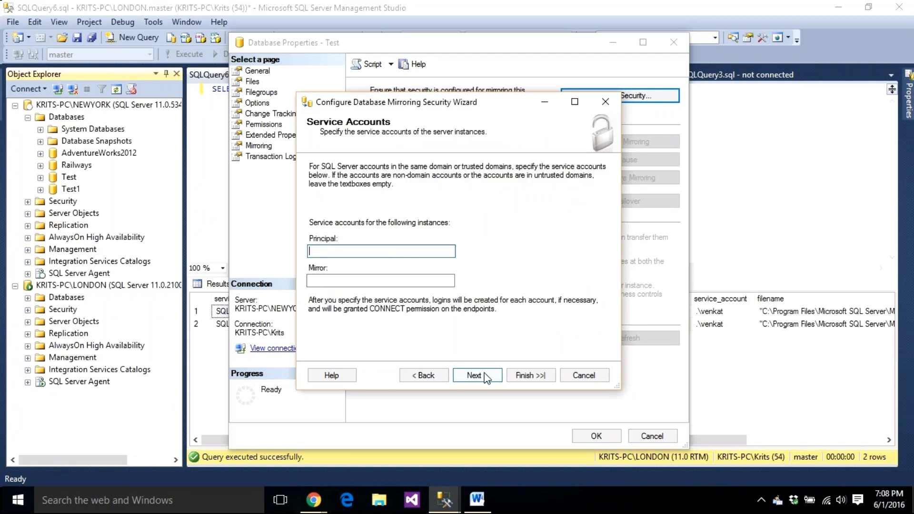
left_click(485, 377)
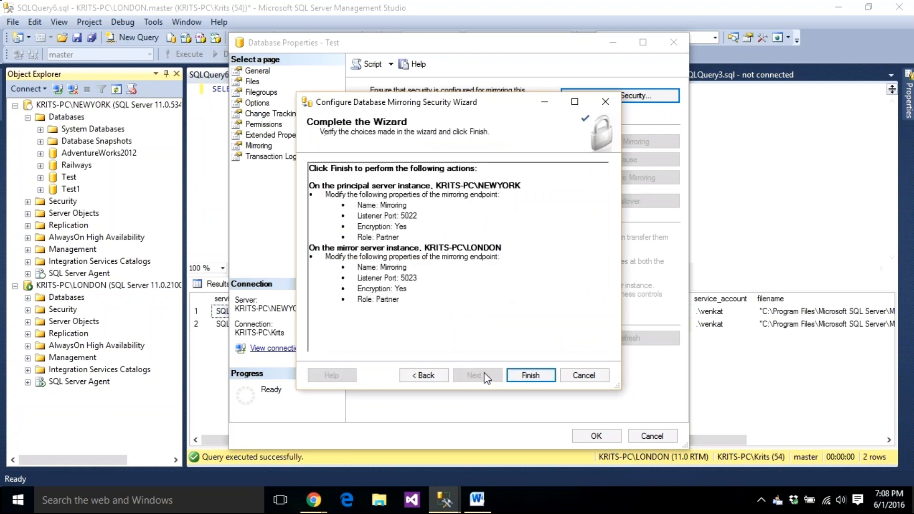
left_click(527, 376)
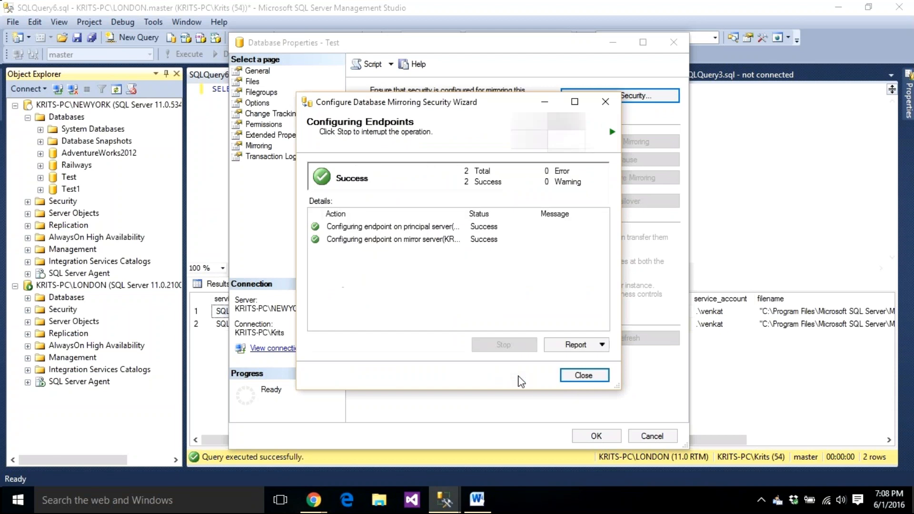
left_click(575, 376)
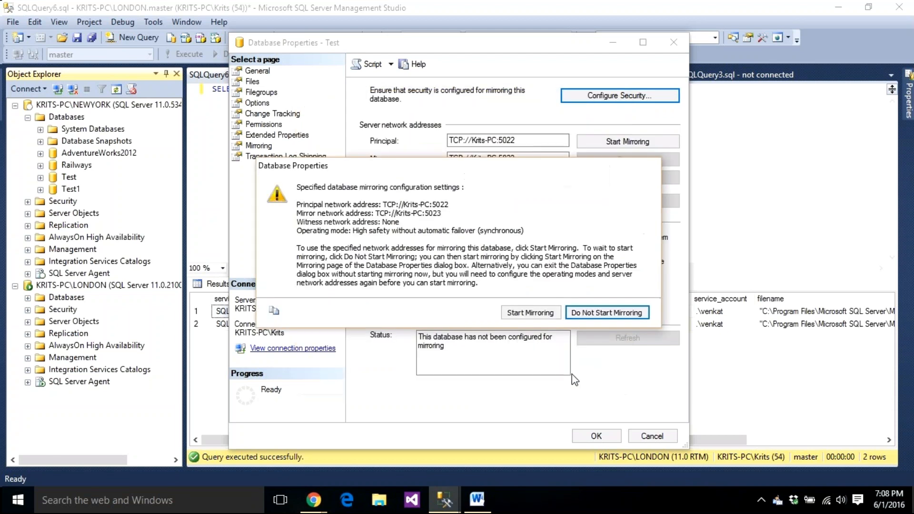
Start mirroring the Test database without a fully qualified domain name and accept its database properties.
left_click(540, 314)
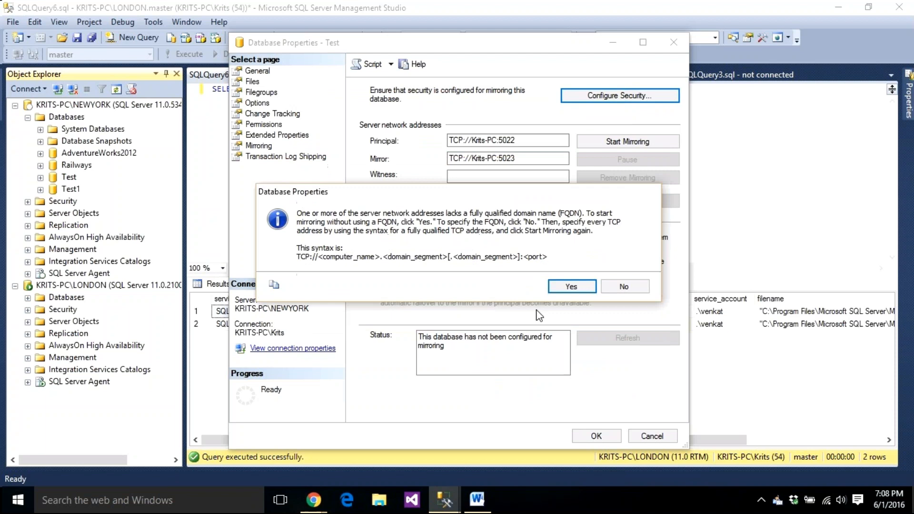
left_click(561, 285)
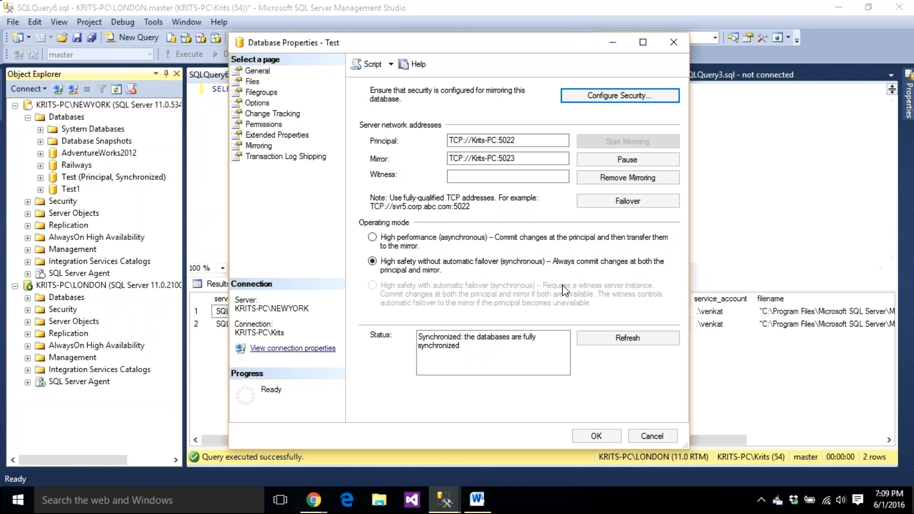
left_click(597, 437)
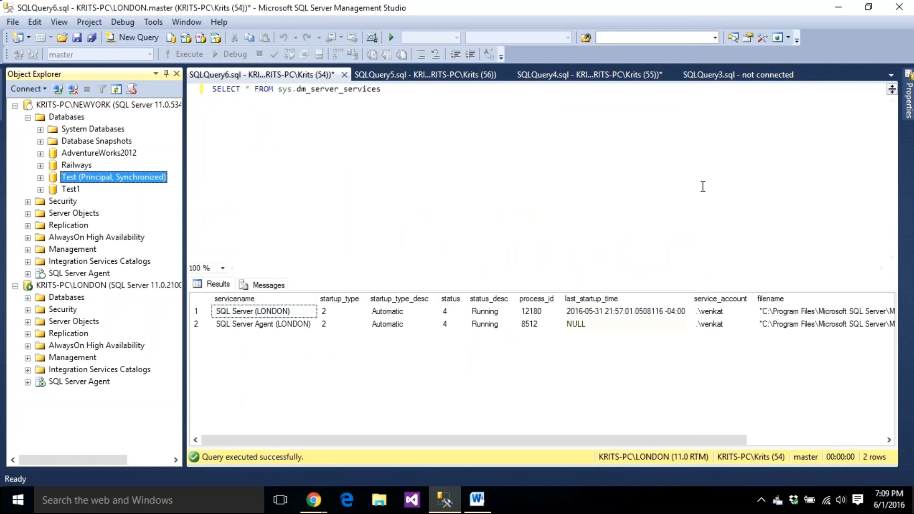
left_click(488, 470)
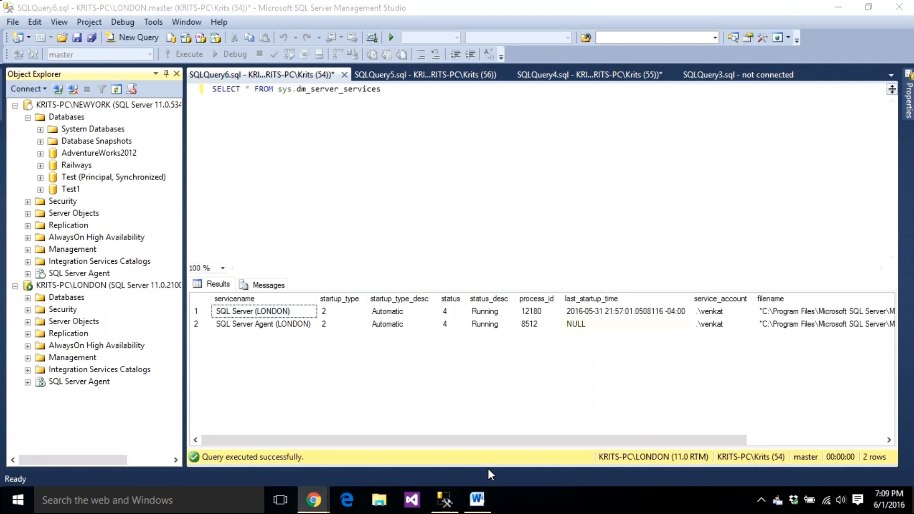